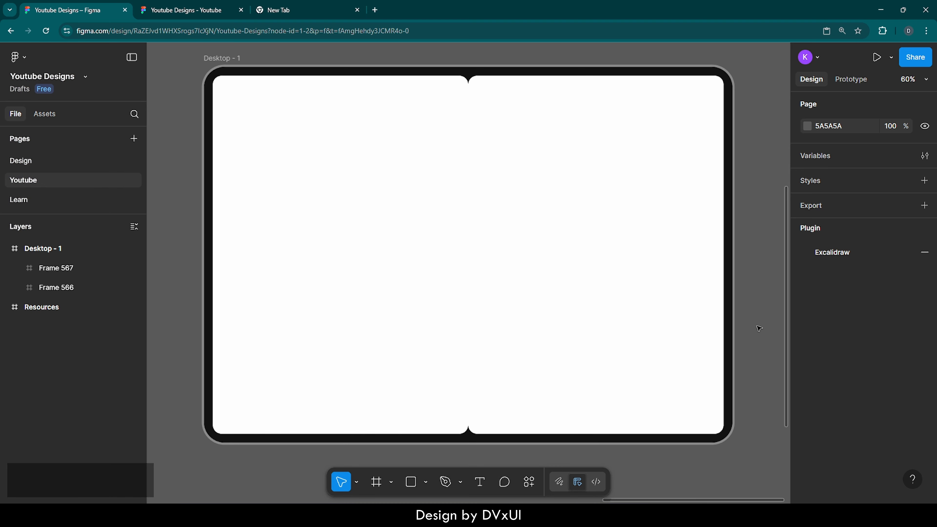
# Remove the white fill from the right-hand frame inside Desktop - 1.
pyautogui.click(589, 191)
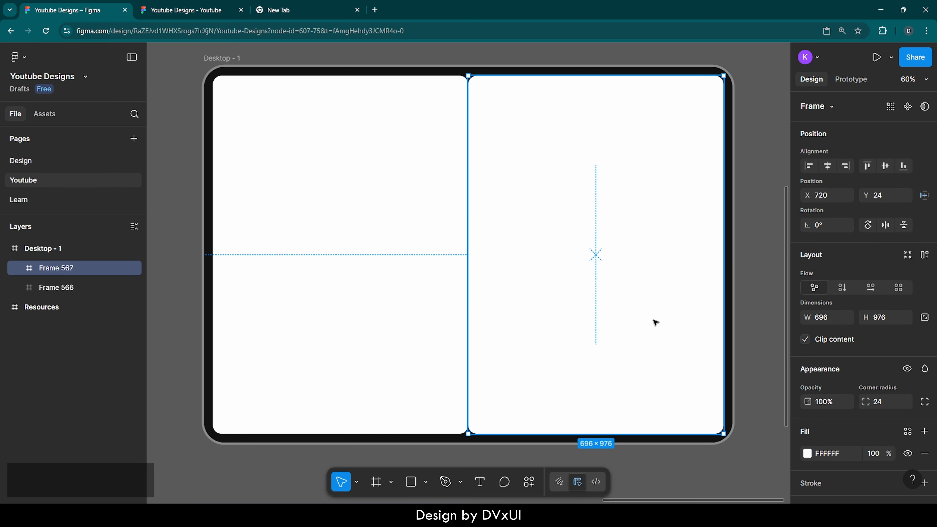
pyautogui.scroll(-3, 826, 444)
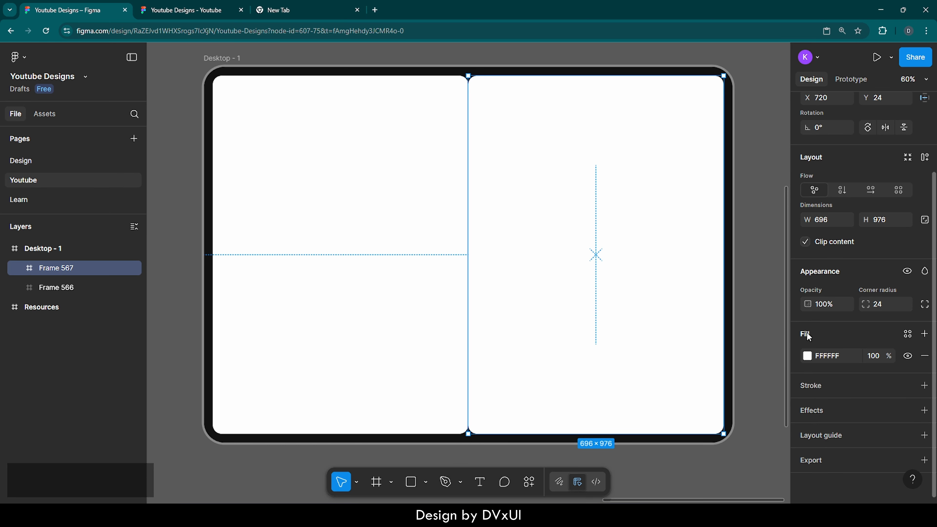
pyautogui.click(924, 356)
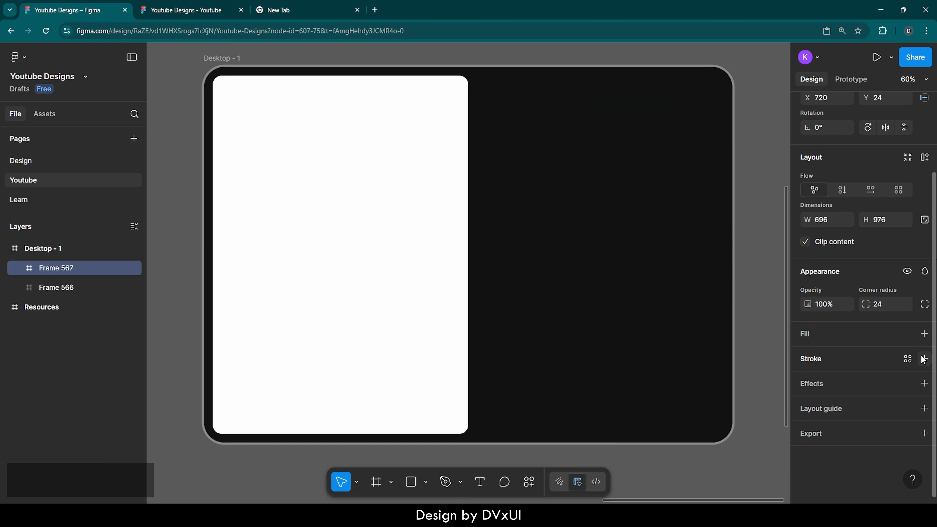
# Rename the right-hand frame layer to Content.
pyautogui.click(752, 310)
pyautogui.click(601, 167)
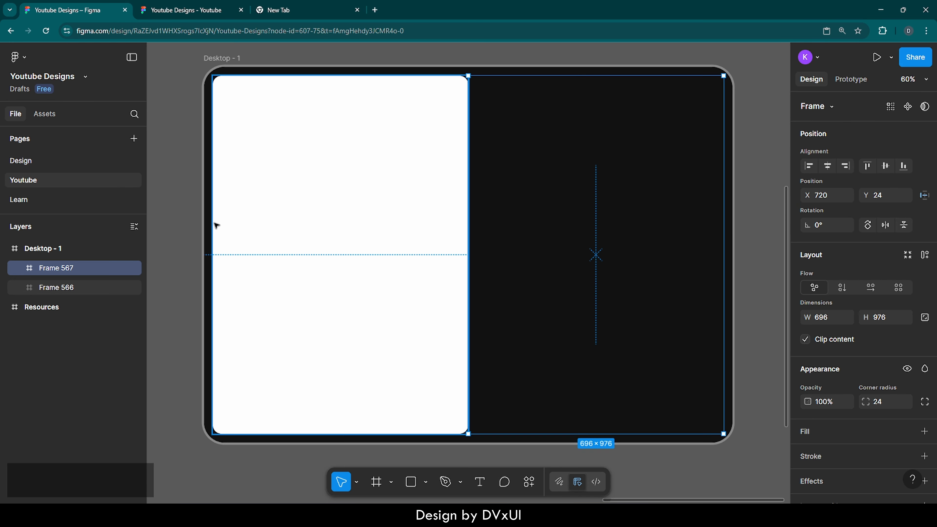
pyautogui.doubleClick(67, 267)
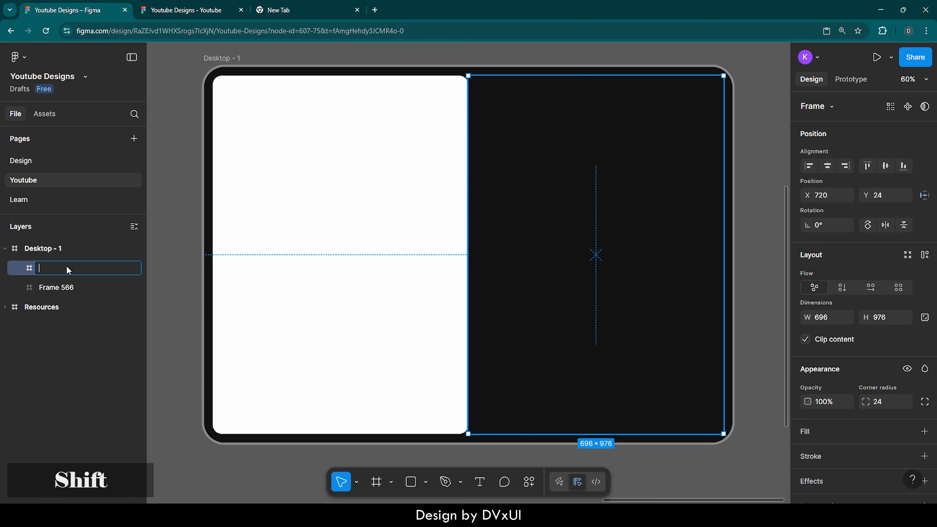
pyautogui.write('Content')
pyautogui.press('Return')
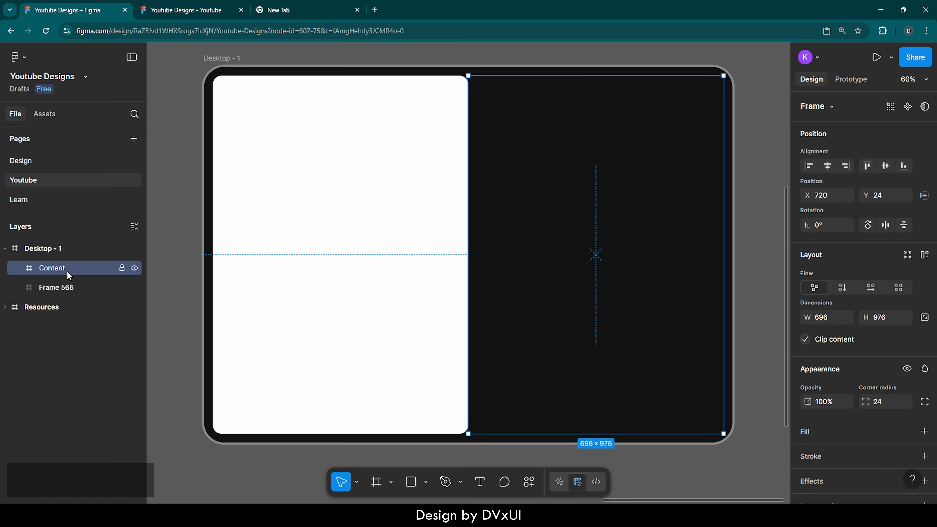
# Rename the left-hand frame layer to Image.
pyautogui.doubleClick(70, 287)
pyautogui.write('Image')
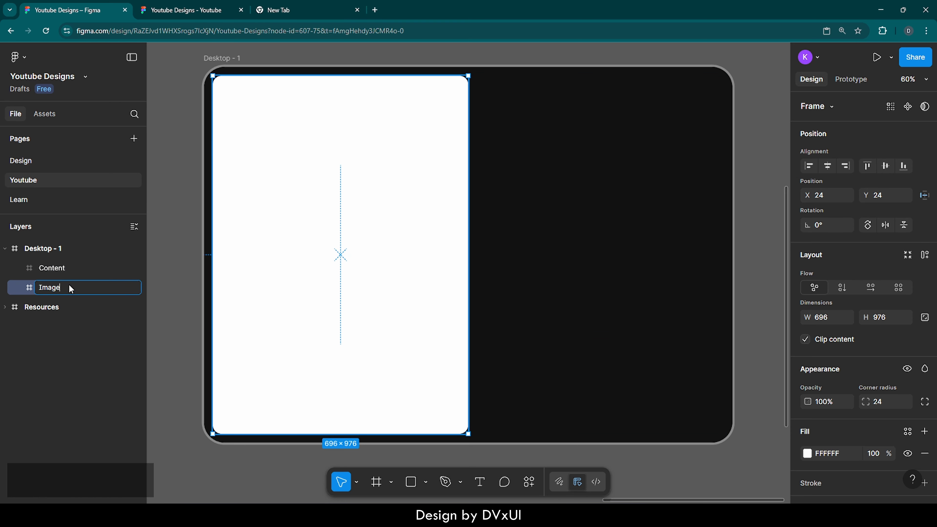
pyautogui.press('Return')
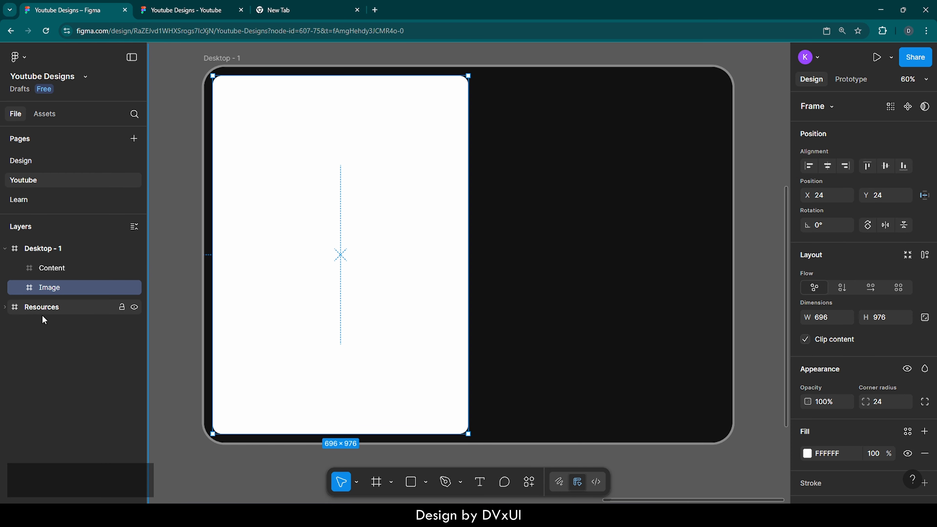
# Copy the green landscape image from the Resources frame.
pyautogui.click(17, 307)
pyautogui.hotkey('shift', '2')
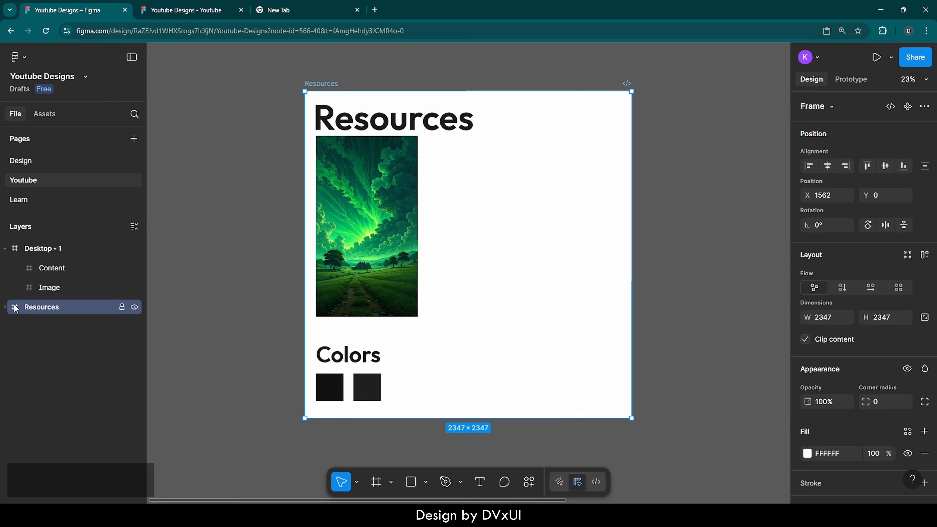
pyautogui.click(319, 220)
pyautogui.hotkey('ctrl', 'c')
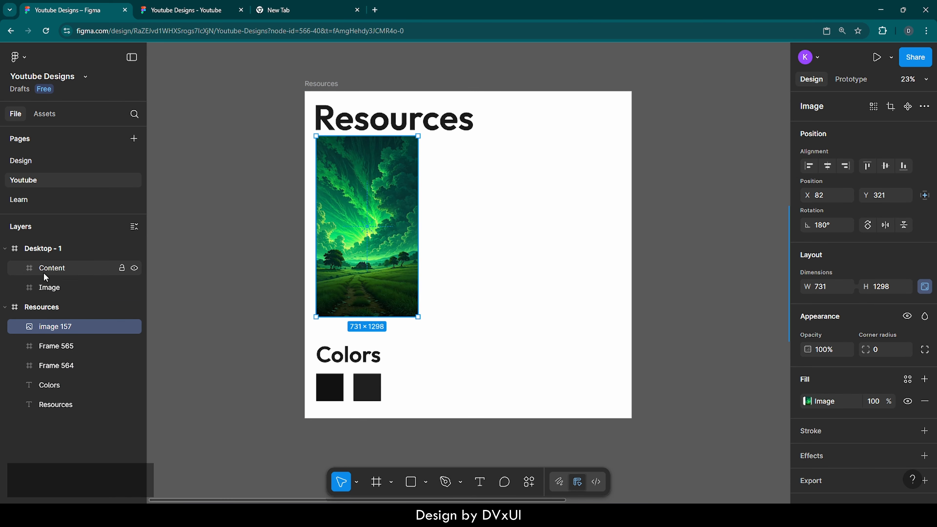
# Paste the landscape image into the Image frame.
pyautogui.click(29, 284)
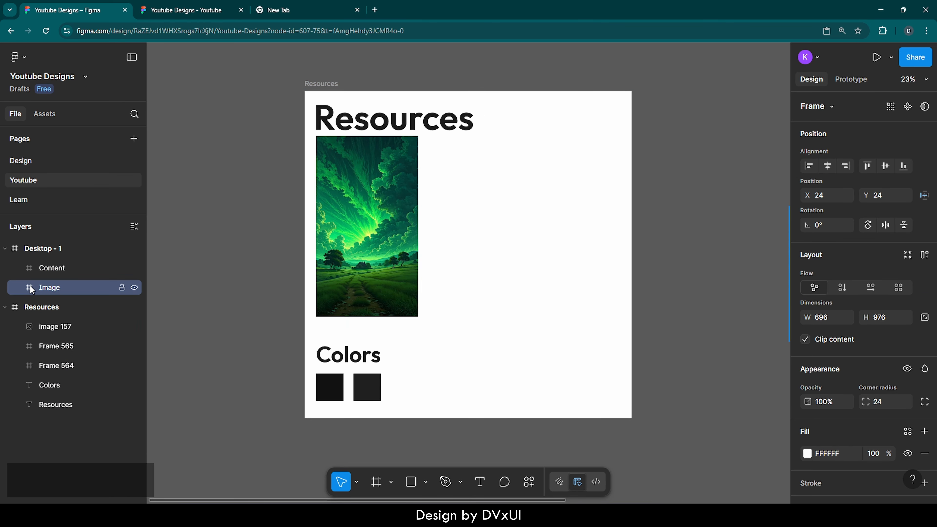
pyautogui.hotkey('shift', '2')
pyautogui.hotkey('ctrl', 'v')
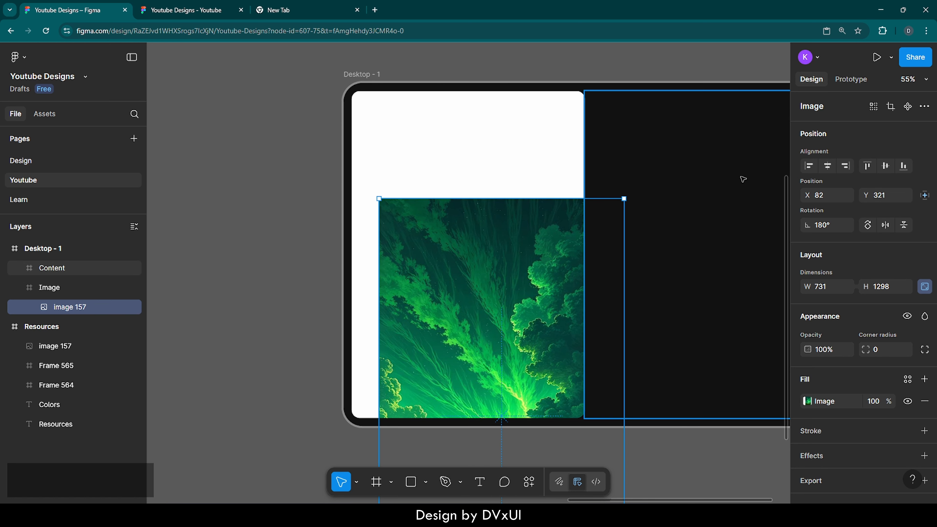
# Center the pasted image horizontally and align it to the top of the Image frame.
pyautogui.hscroll(5, 742, 179)
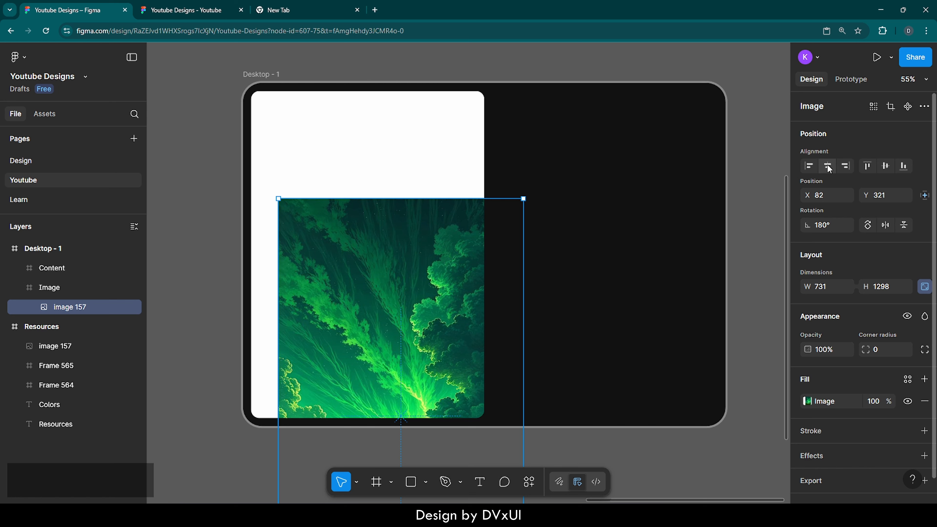
pyautogui.click(828, 167)
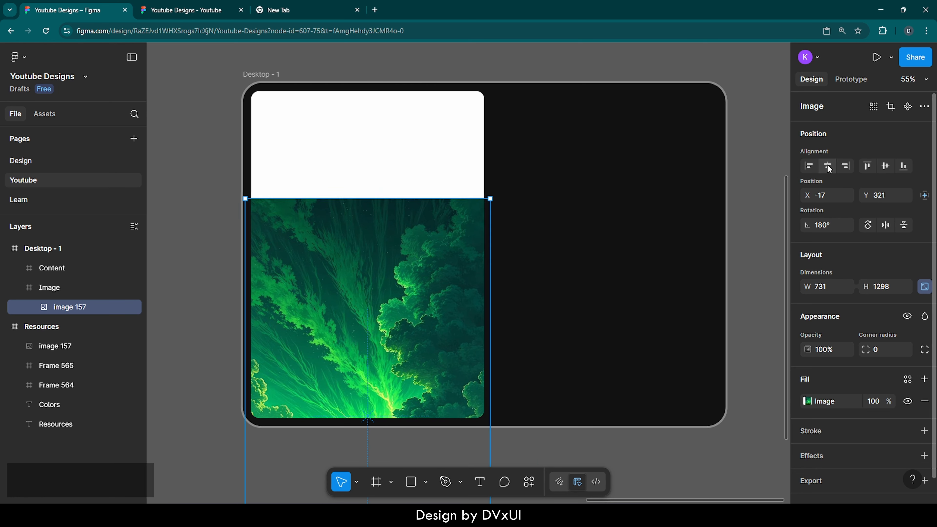
pyautogui.click(867, 166)
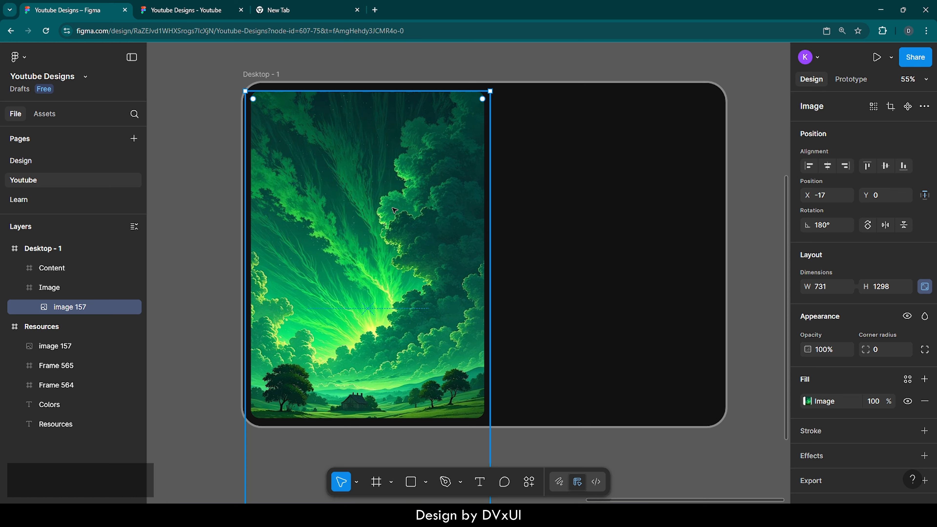
pyautogui.click(617, 193)
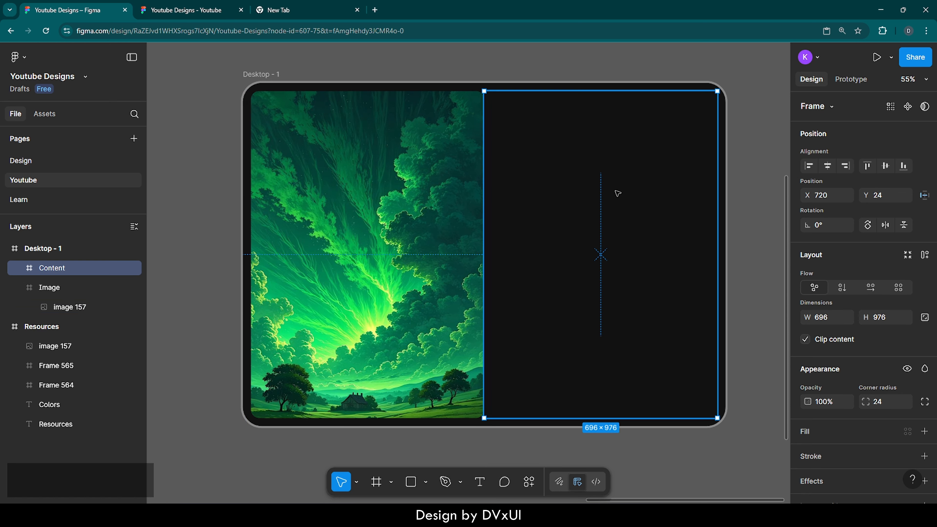
pyautogui.click(371, 195)
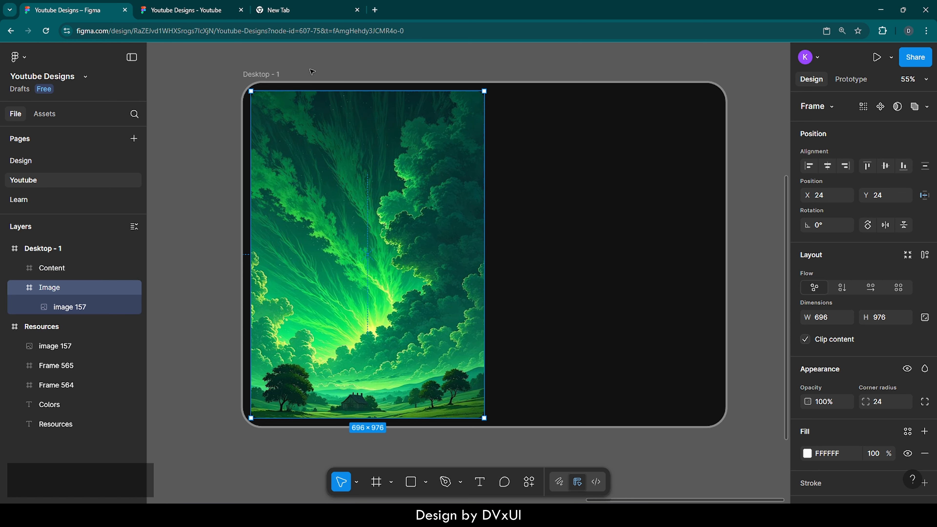
pyautogui.click(312, 70)
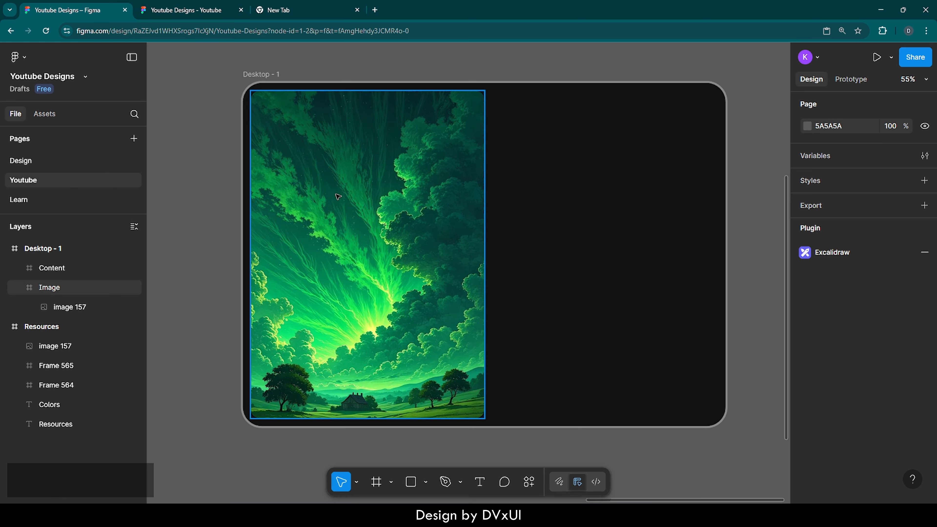
# Draw a circle on the image and resize it to 60 × 60 with locked proportions.
pyautogui.press('o')
pyautogui.click(357, 245)
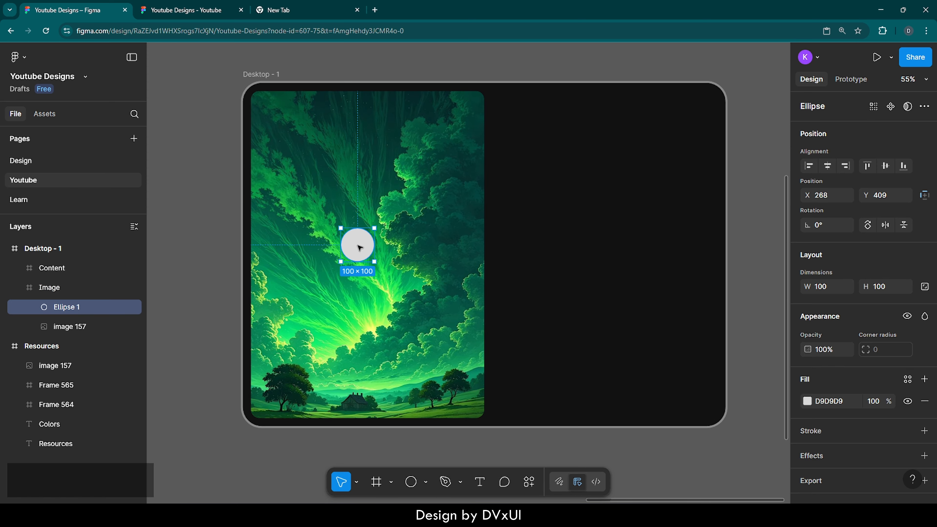
pyautogui.scroll(5, 356, 246)
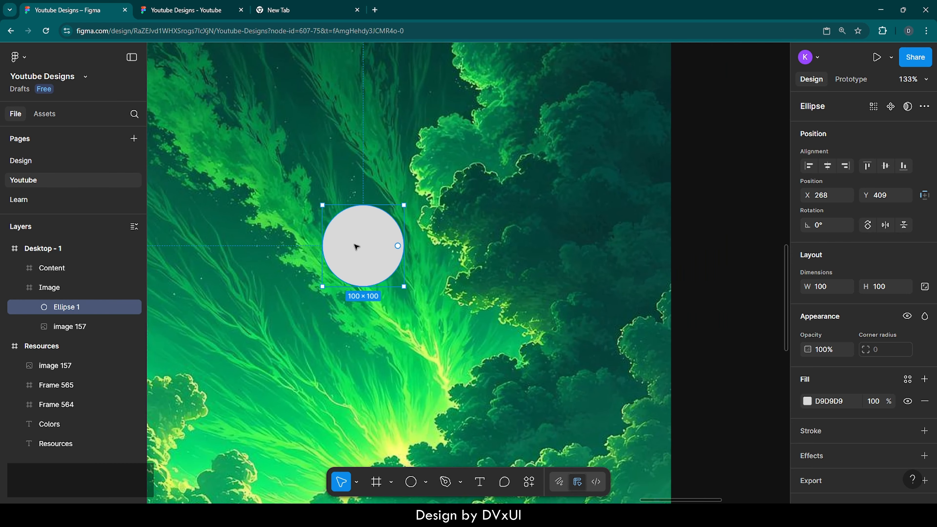
pyautogui.hscroll(-2, 355, 246)
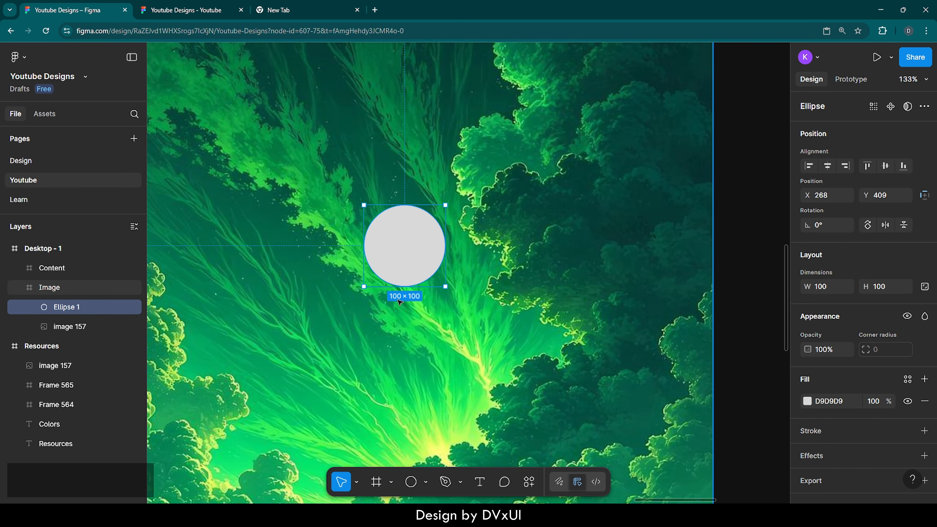
pyautogui.click(923, 287)
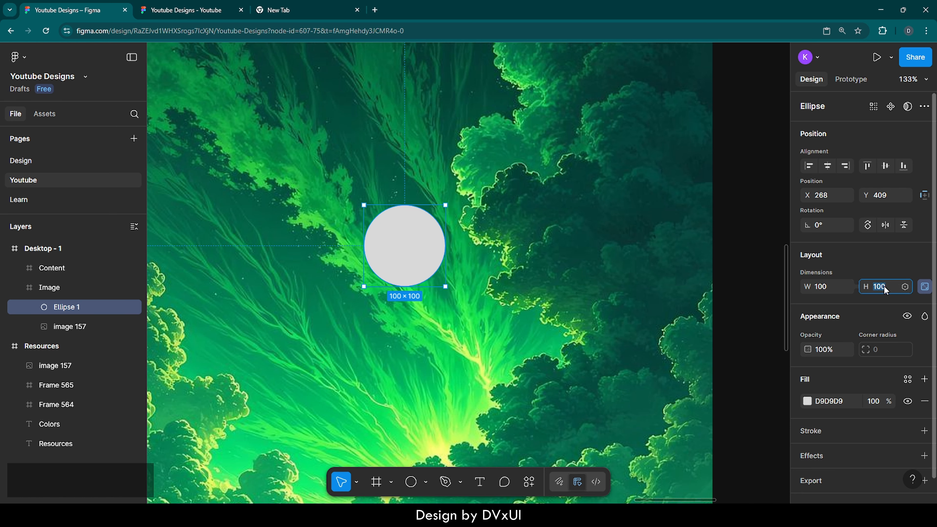
pyautogui.write('60')
pyautogui.press('Return')
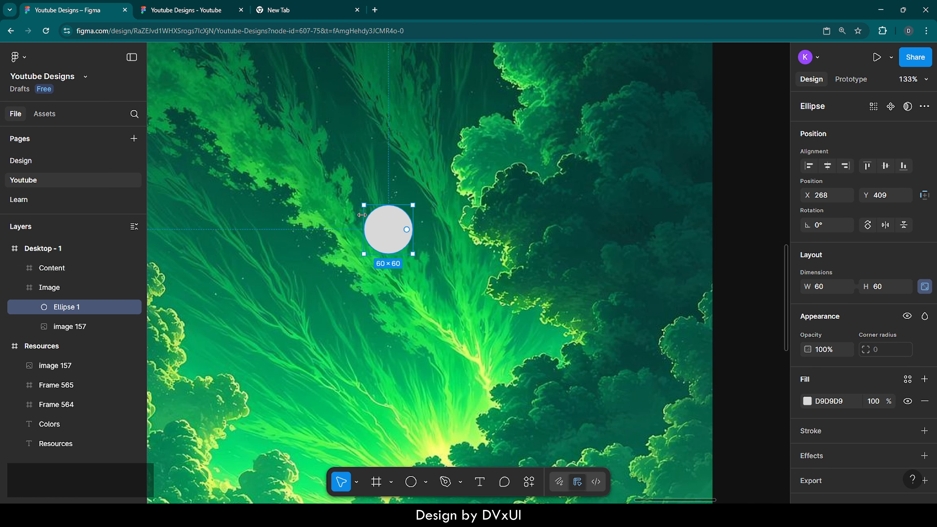
# Set the circle's fill colour to FFFFFF.
pyautogui.scroll(5, 361, 215)
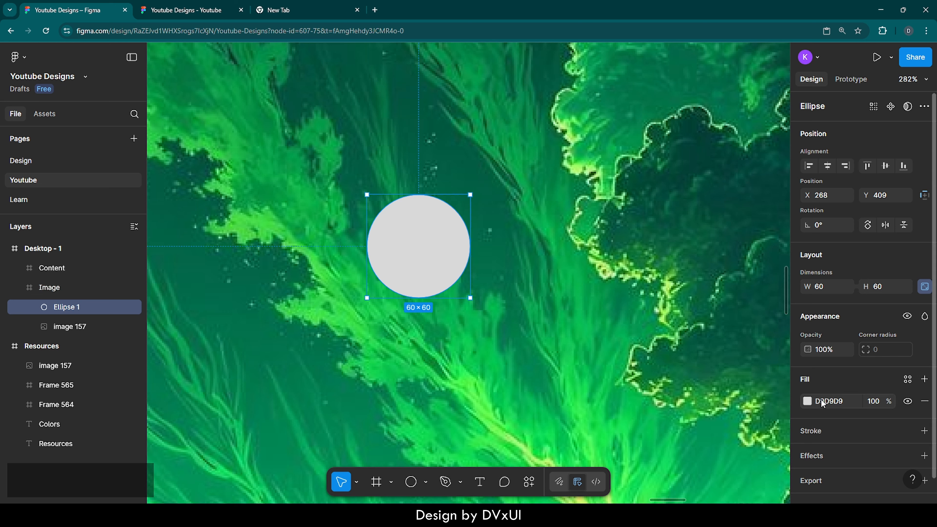
pyautogui.click(821, 399)
pyautogui.write('ff')
pyautogui.press('Return')
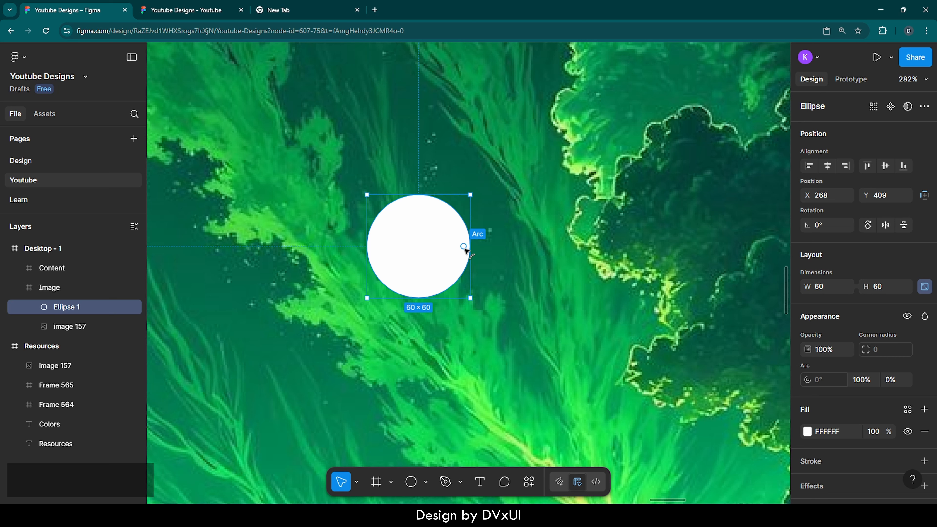
# Turn the circle into an arc with a 25% sweep and a 20% inner ratio.
pyautogui.moveTo(464, 246); pyautogui.dragTo(396, 255)
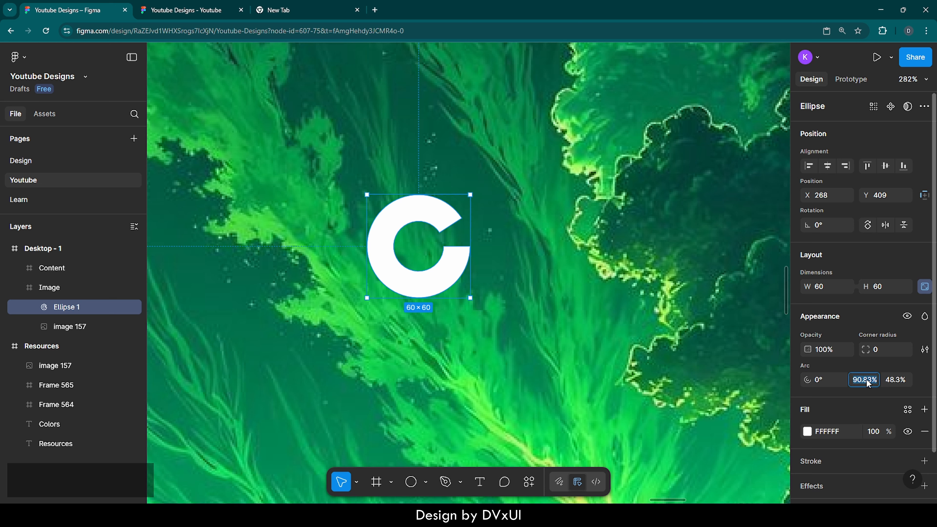
pyautogui.write('25')
pyautogui.press('Return')
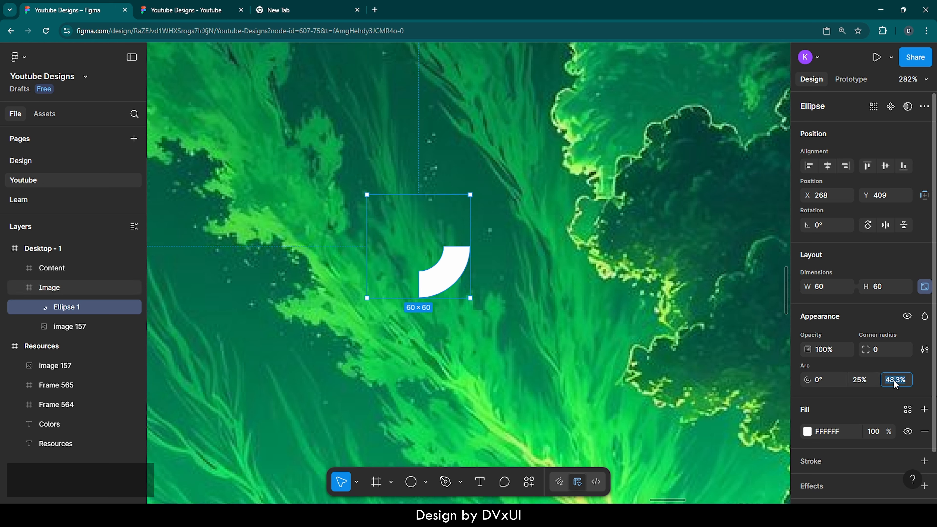
pyautogui.write('20')
pyautogui.press('Return')
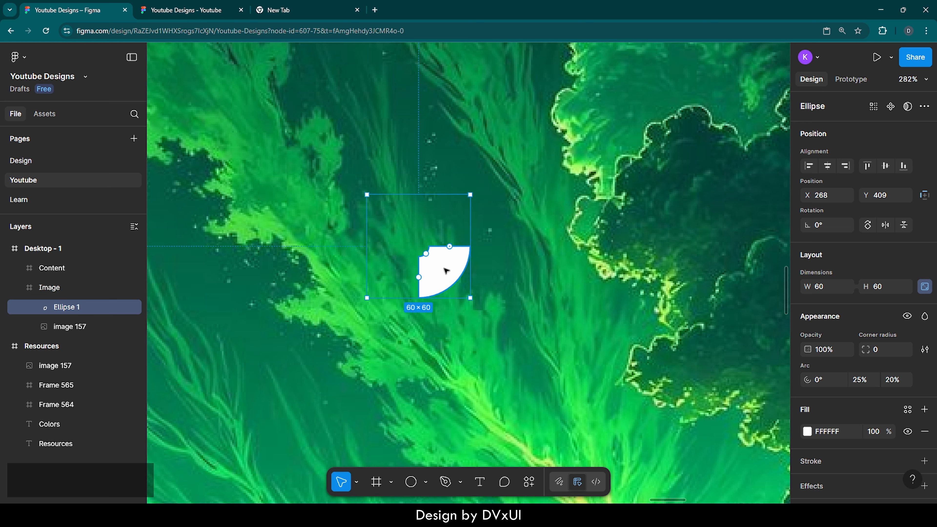
# Duplicate the arc shape and move the copy to the left.
pyautogui.press('ctrl')
pyautogui.hotkey('ctrl', 'c')
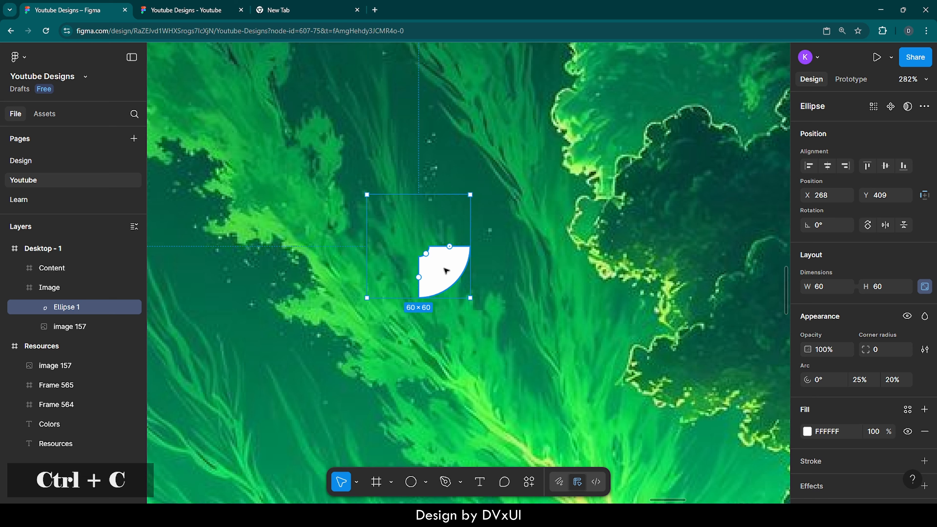
pyautogui.hotkey('ctrl', 'v')
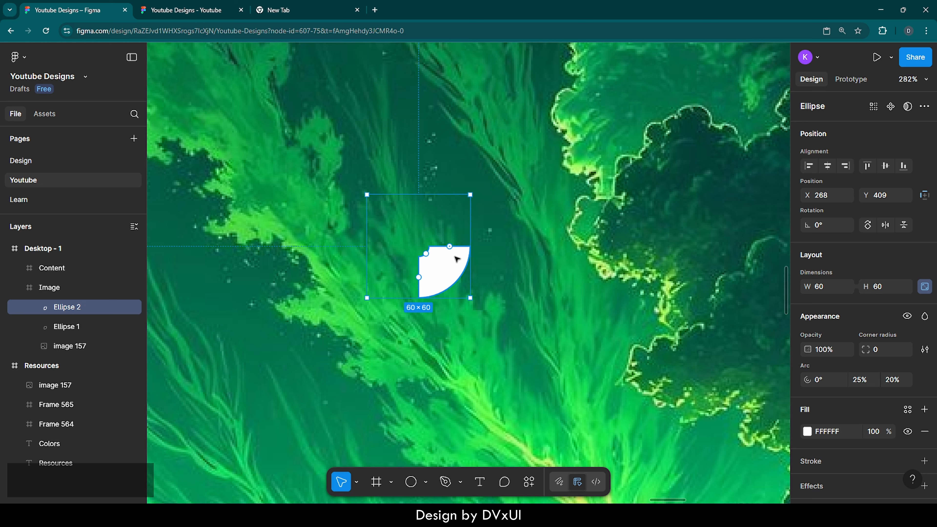
pyautogui.moveTo(445, 272); pyautogui.dragTo(379, 273)
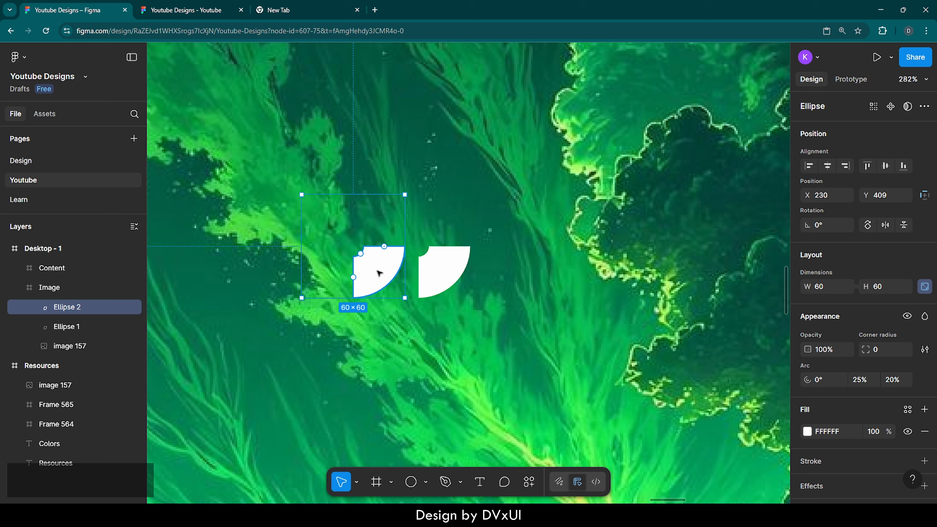
# Set the original arc's start angle to -90°.
pyautogui.click(449, 271)
pyautogui.hotkey('ctrl', 'z')
pyautogui.moveTo(451, 247); pyautogui.dragTo(420, 213)
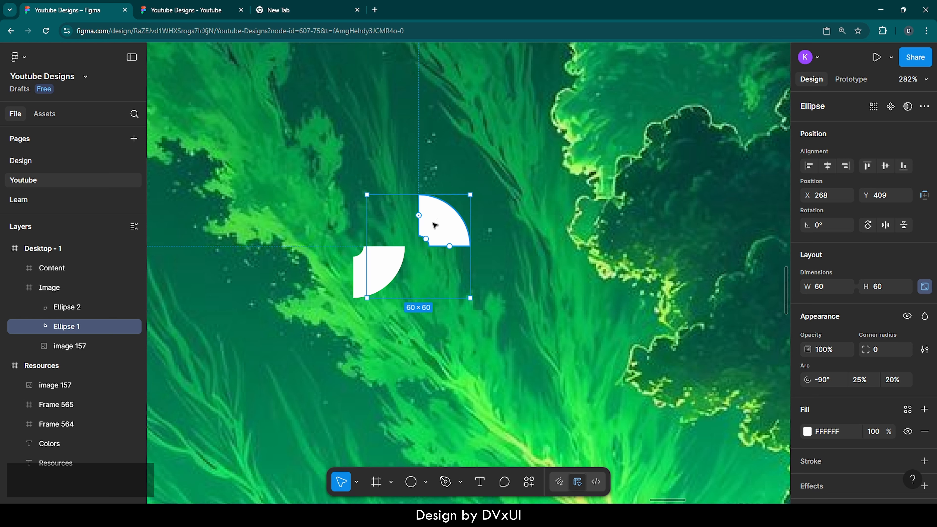
# Move the copied arc back onto the original and set its start angle to 90°.
pyautogui.click(379, 258)
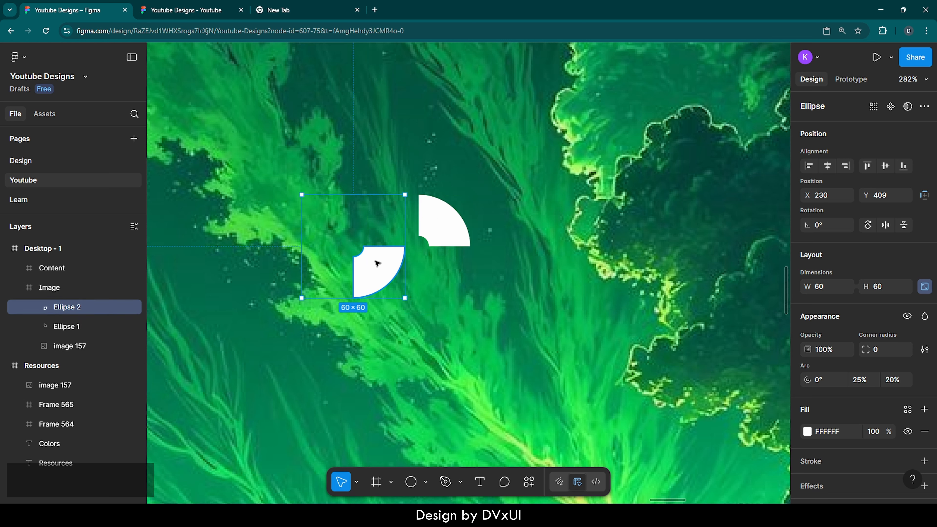
pyautogui.moveTo(379, 257); pyautogui.dragTo(450, 270)
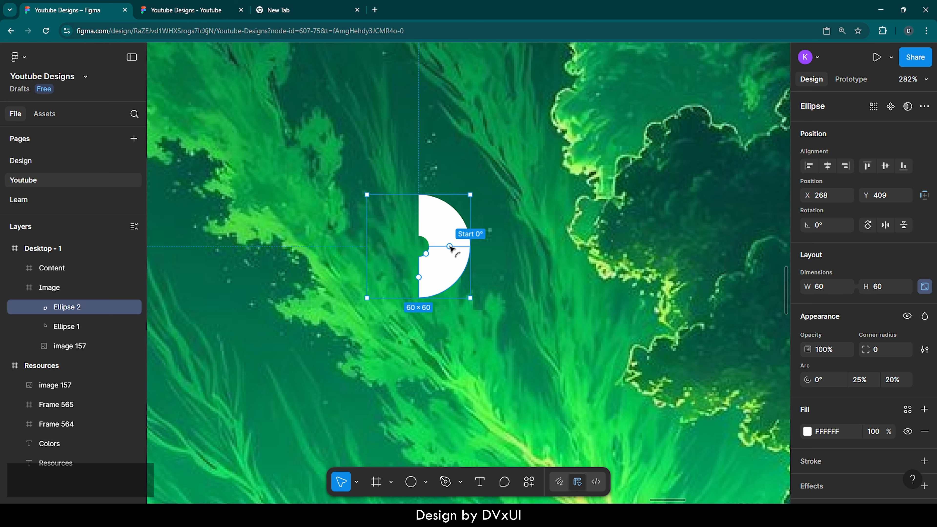
pyautogui.moveTo(450, 246); pyautogui.dragTo(418, 277)
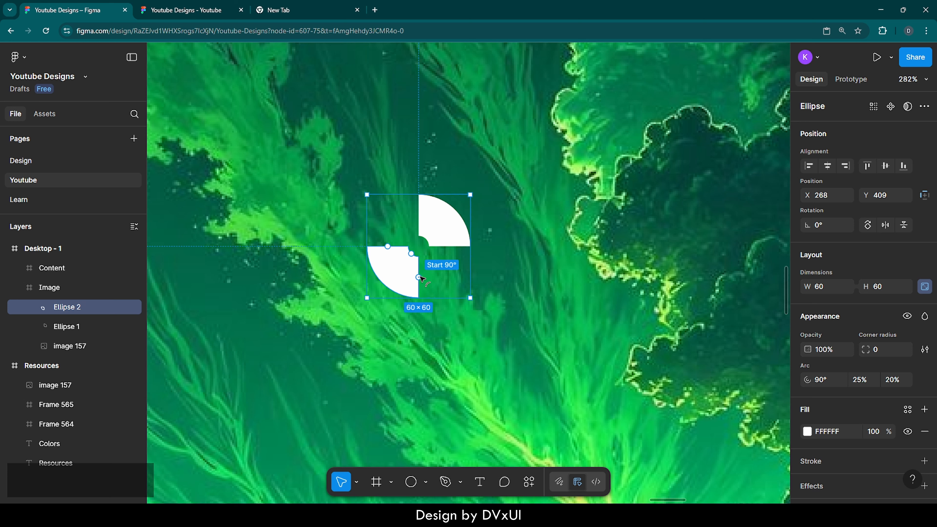
pyautogui.click(519, 272)
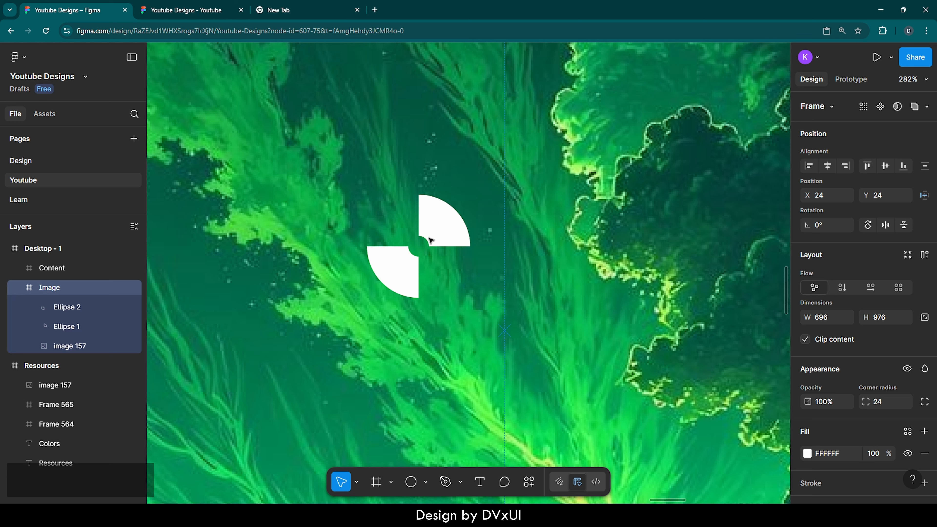
# Group the two arc shapes and rename the group logo.
pyautogui.click(73, 307)
pyautogui.keyDown('shift'); pyautogui.click(74, 328); pyautogui.keyUp('shift')
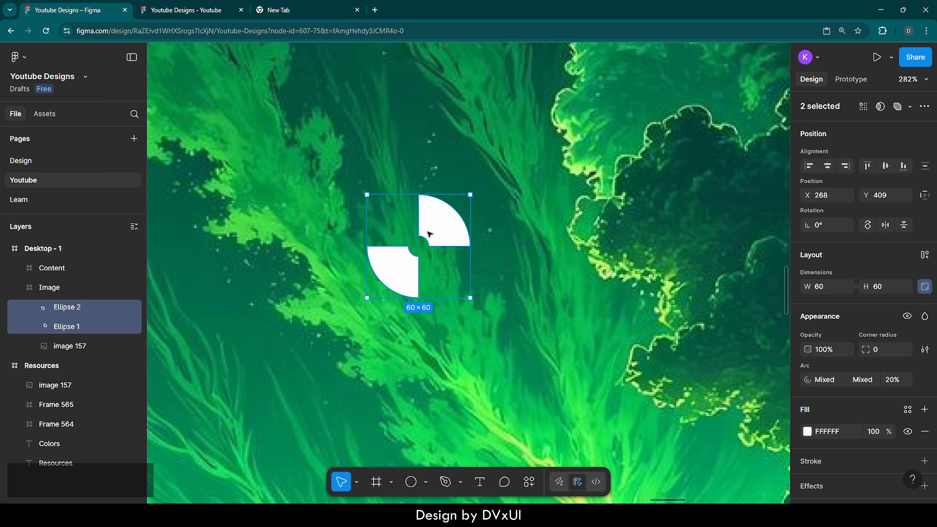
pyautogui.rightClick(427, 233)
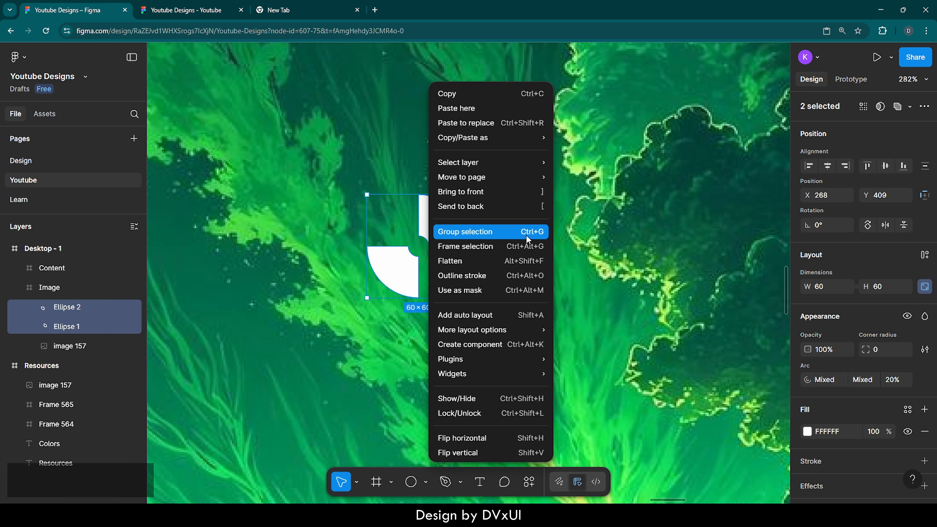
pyautogui.click(538, 233)
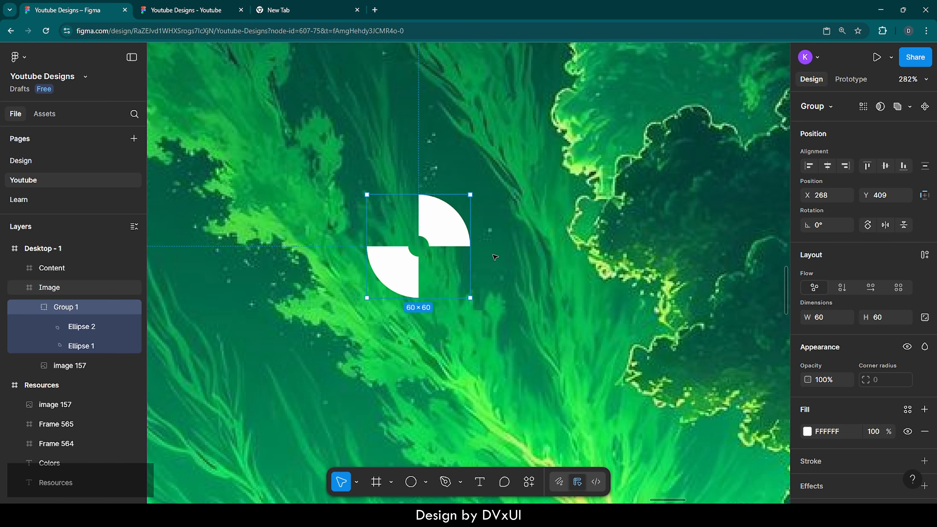
pyautogui.doubleClick(76, 307)
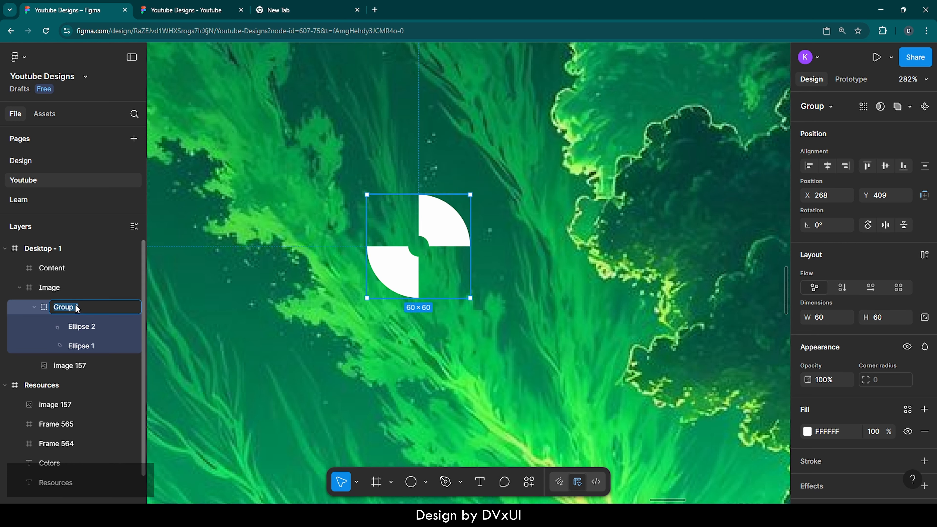
pyautogui.press('BackSpace')
pyautogui.write('log')
pyautogui.press('Return')
pyautogui.doubleClick(75, 308)
pyautogui.write('logo')
pyautogui.press('Return')
# Move the logo group to the top-left corner of the image panel.
pyautogui.scroll(-5, 340, 386)
pyautogui.click(340, 386)
pyautogui.hscroll(-1, 387, 369)
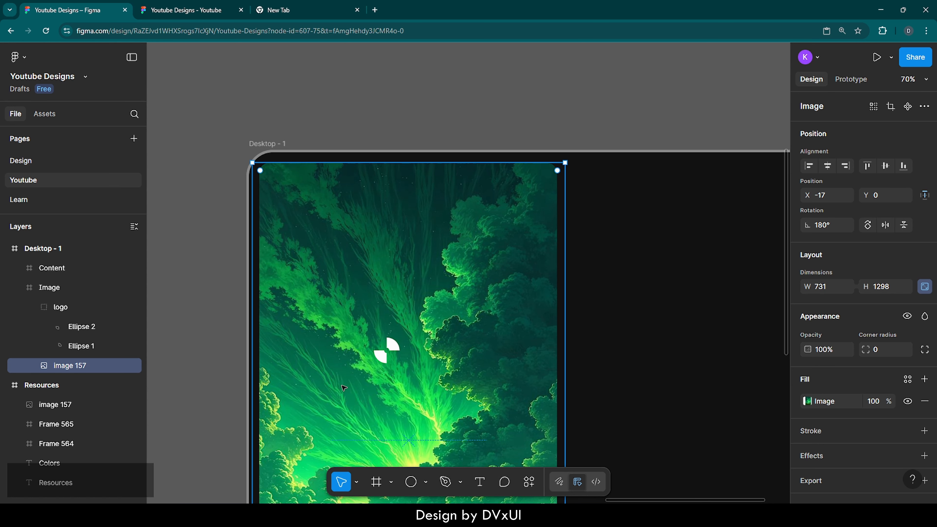
pyautogui.click(389, 355)
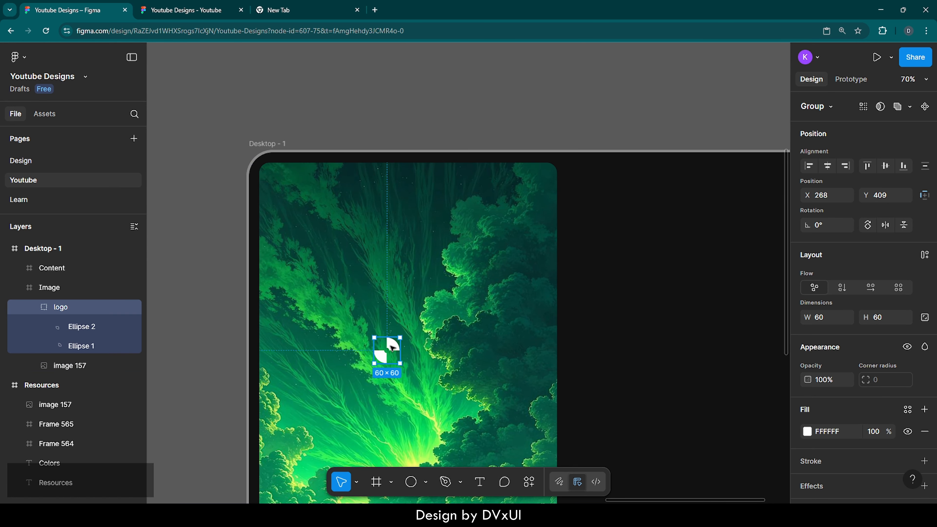
pyautogui.moveTo(392, 347); pyautogui.dragTo(291, 185)
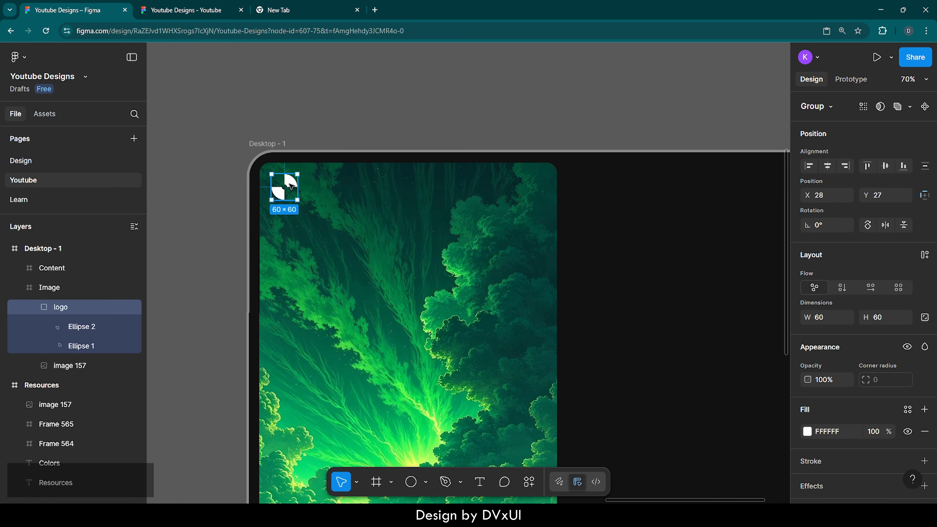
# Nudge the logo so it sits at X 24 and Y 24 inside the image panel.
pyautogui.scroll(5, 274, 158)
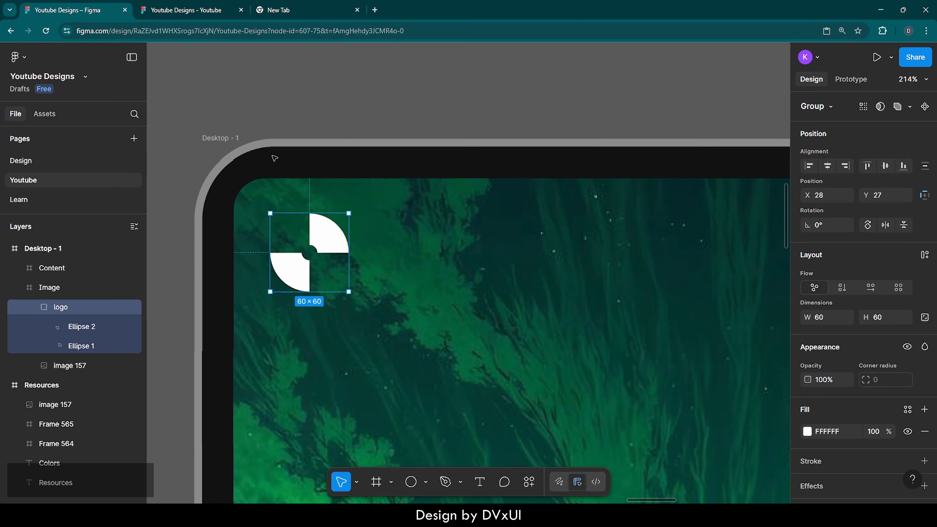
pyautogui.scroll(-2, 274, 158)
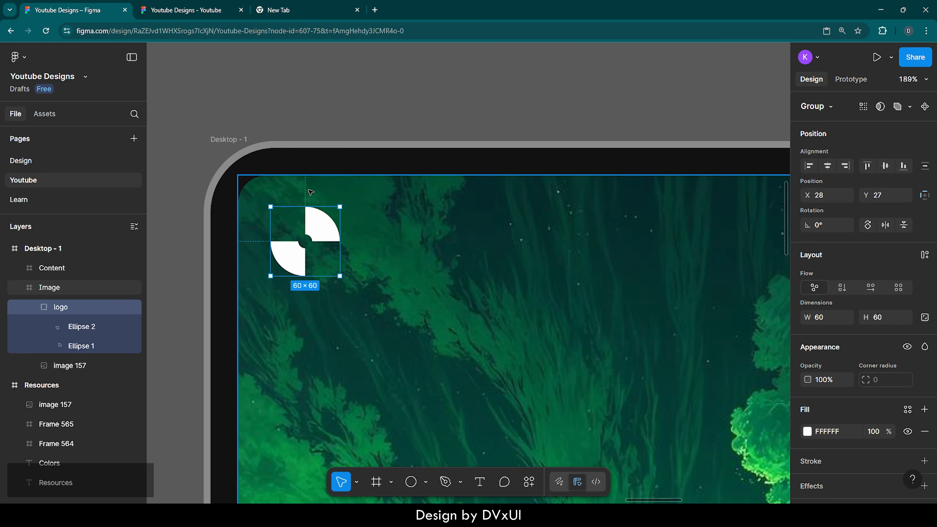
pyautogui.press('alt')
pyautogui.press('Up')
pyautogui.press('Up')
pyautogui.press('Up')
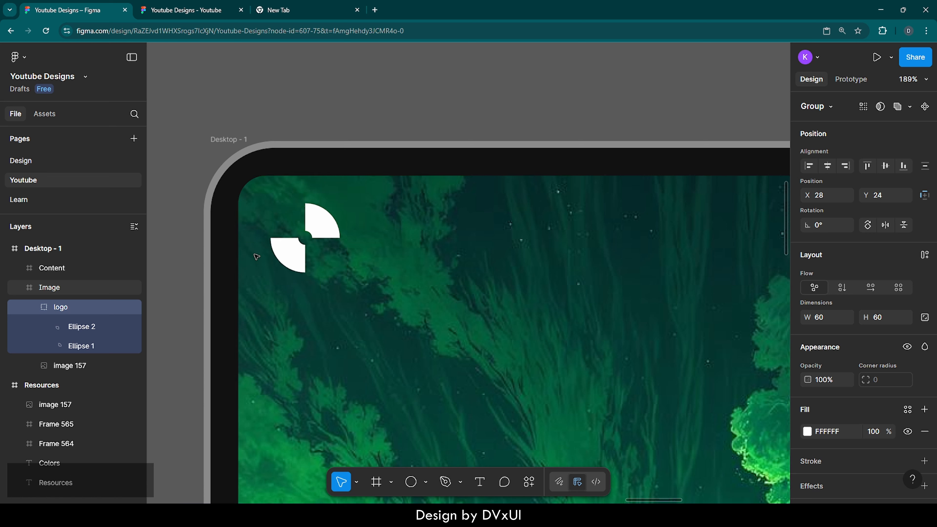
pyautogui.press('Left')
pyautogui.press('Left')
pyautogui.press('Left')
pyautogui.press('Left')
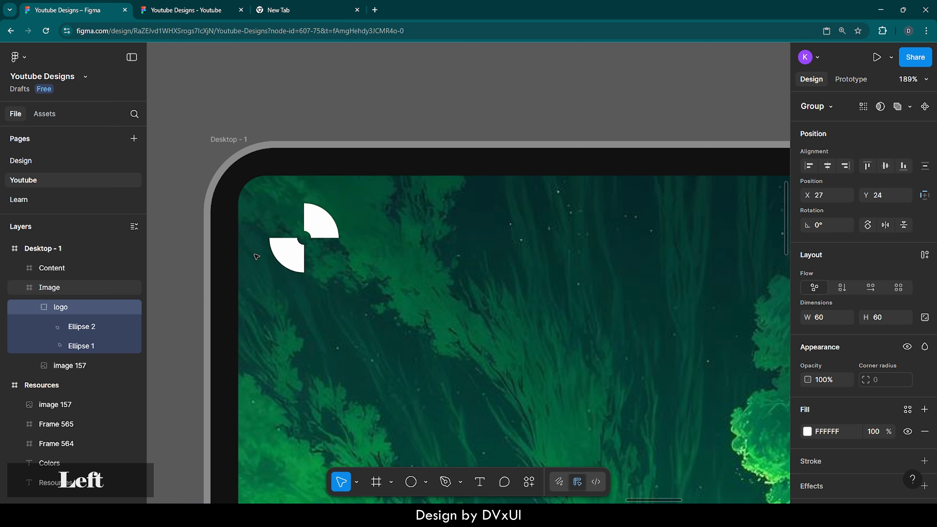
pyautogui.press('alt')
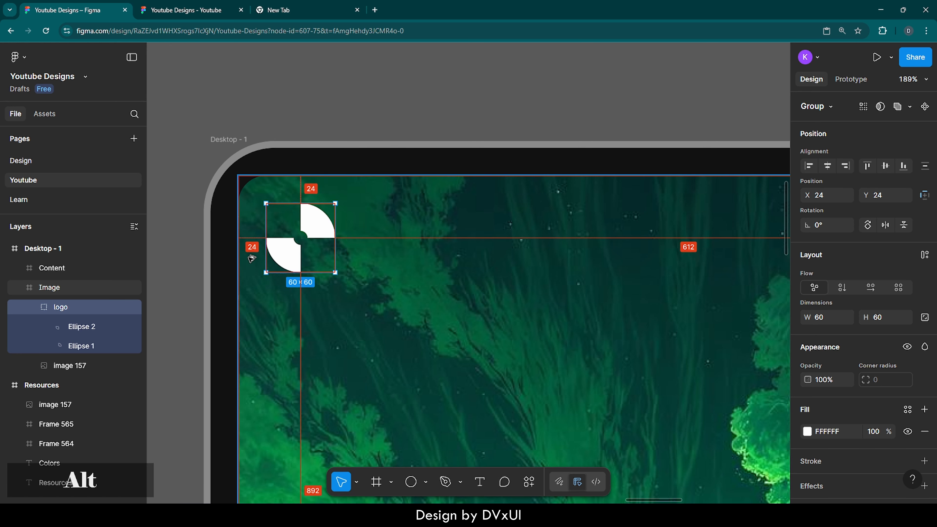
pyautogui.scroll(-5, 251, 258)
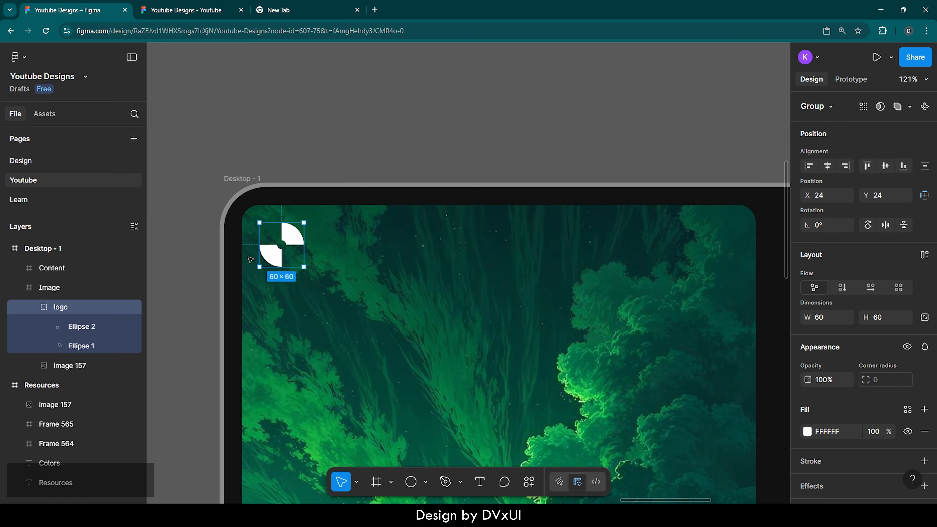
# Create a 100 × 100 frame inside the image panel and add a fill to it.
pyautogui.click(321, 268)
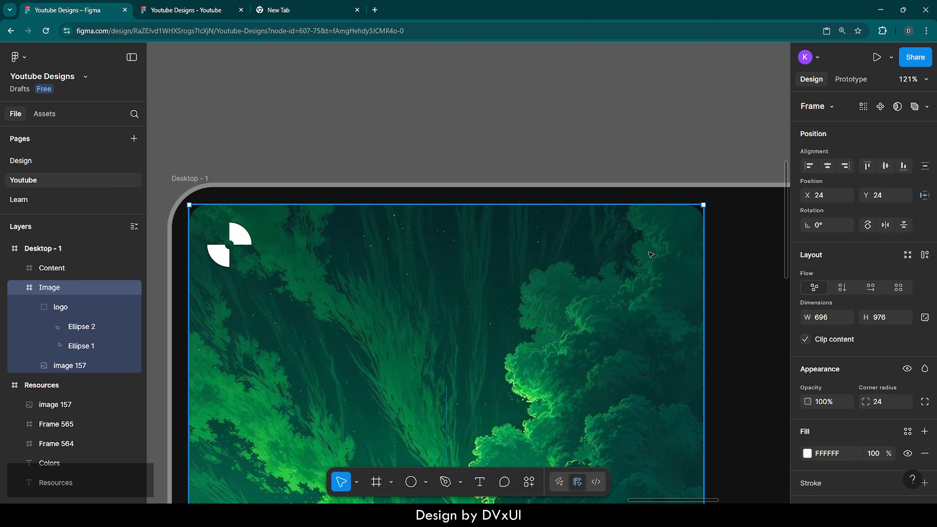
pyautogui.press('f')
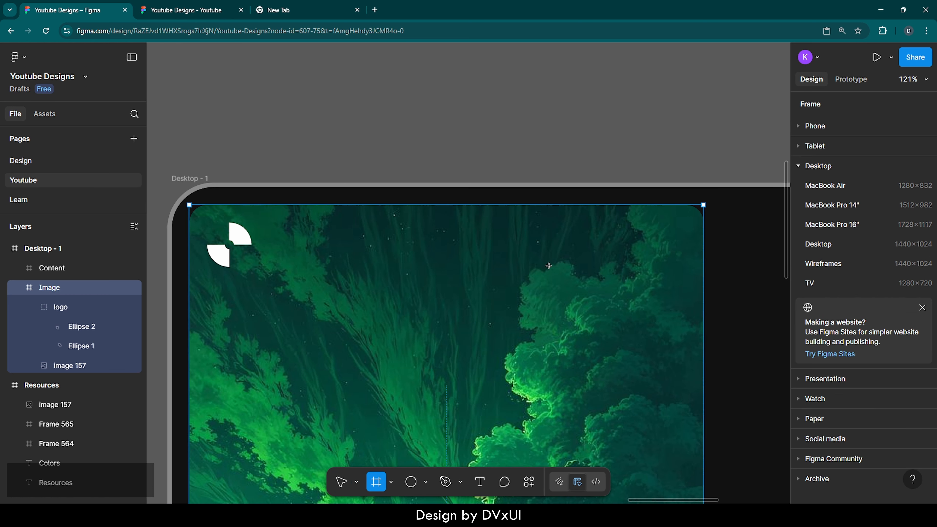
pyautogui.click(530, 283)
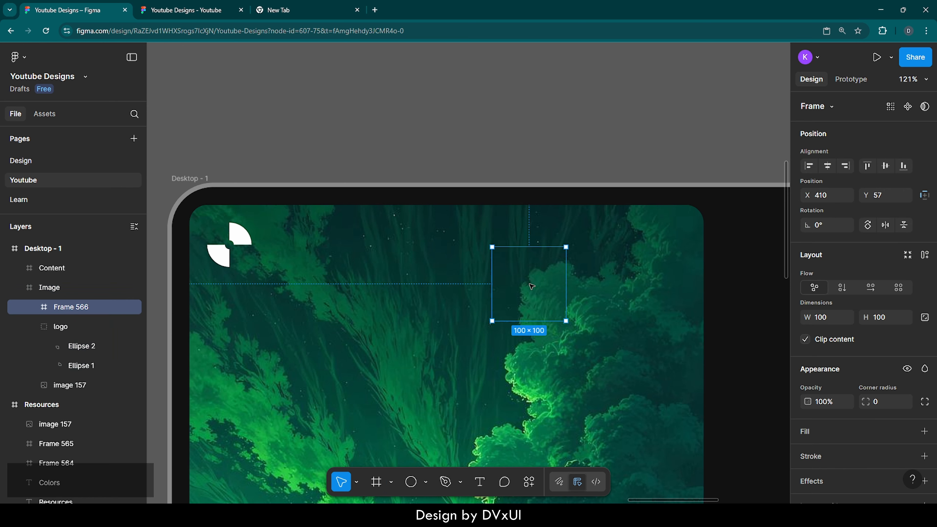
pyautogui.click(811, 430)
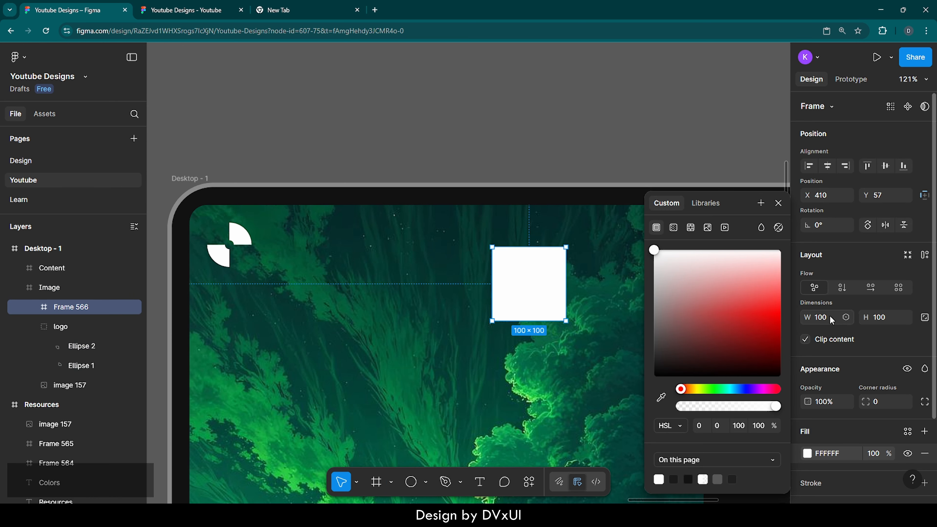
# Lock the frame's aspect ratio, resize it to 60 × 60 and set its corner radius to 8.
pyautogui.click(925, 318)
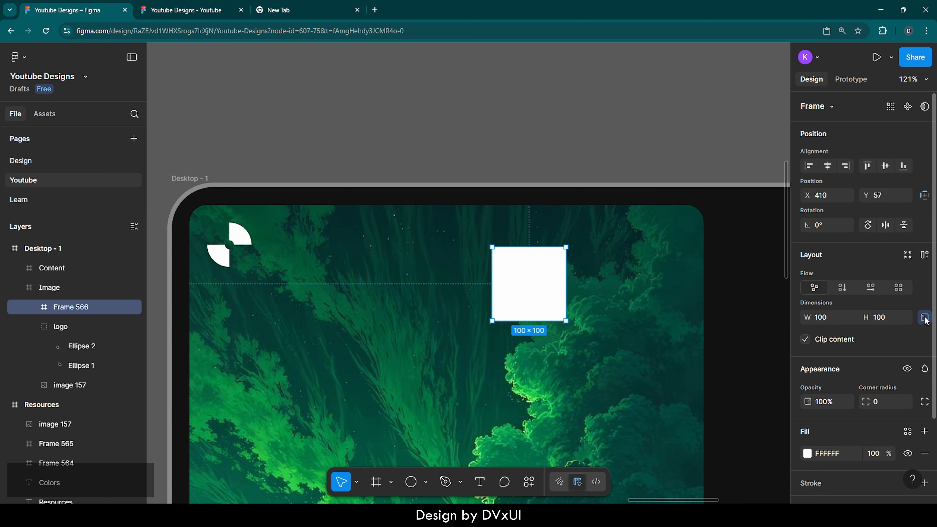
pyautogui.click(924, 318)
pyautogui.click(885, 319)
pyautogui.write('60')
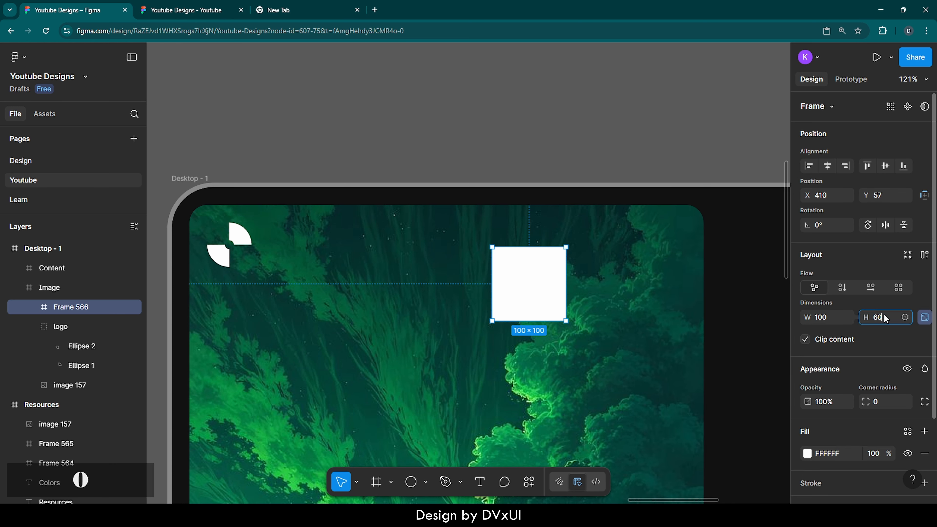
pyautogui.press('Return')
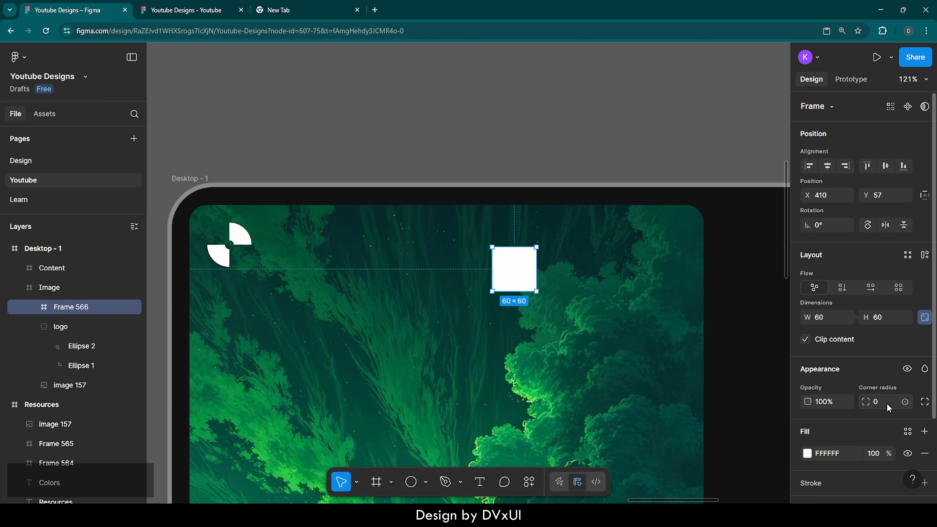
pyautogui.write('8')
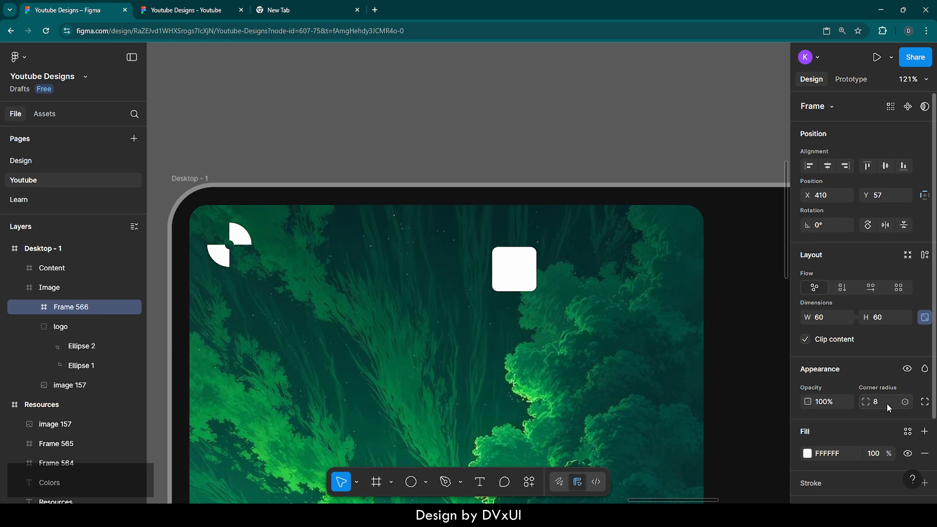
pyautogui.press('Return')
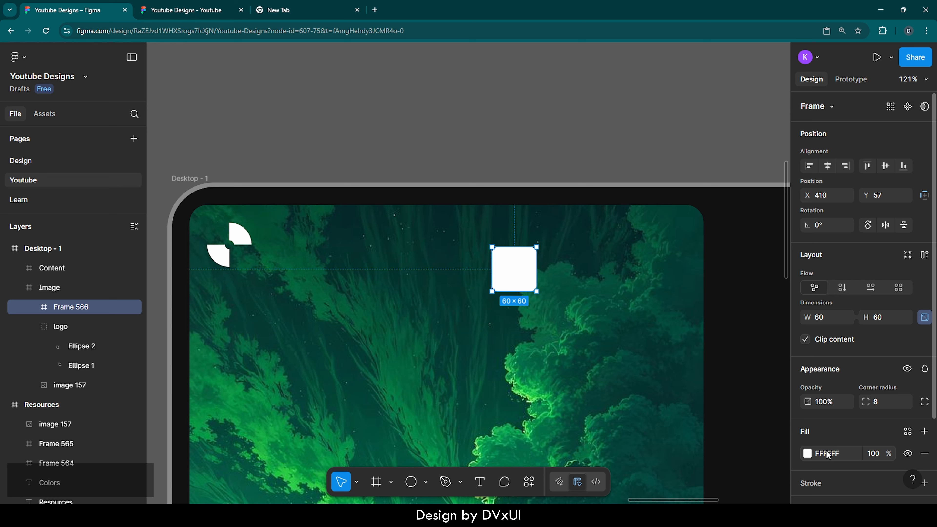
# Set the frame's fill colour to 121212.
pyautogui.click(827, 455)
pyautogui.write('121212')
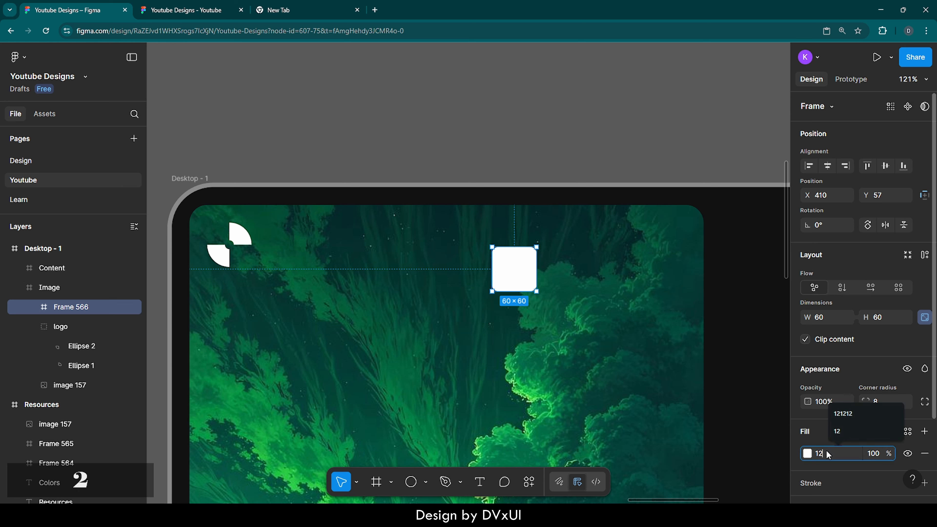
pyautogui.press('Return')
# Add a FFFFFF stroke to the frame at 30% opacity.
pyautogui.scroll(-3, 827, 433)
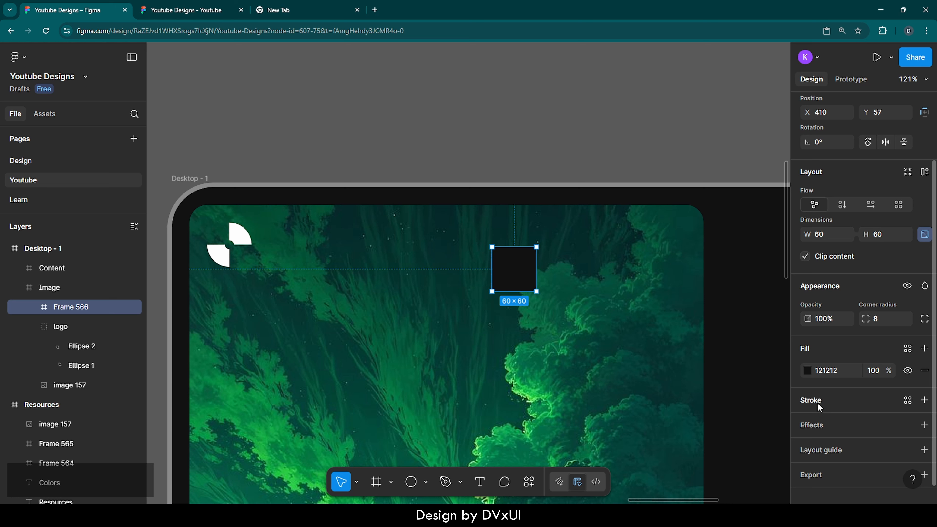
pyautogui.click(819, 402)
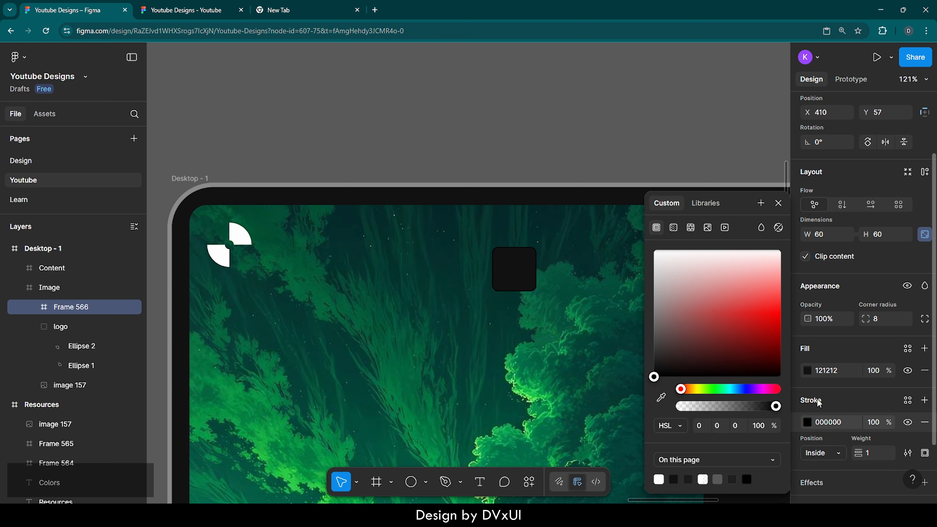
pyautogui.click(831, 423)
pyautogui.write('ff')
pyautogui.press('Return')
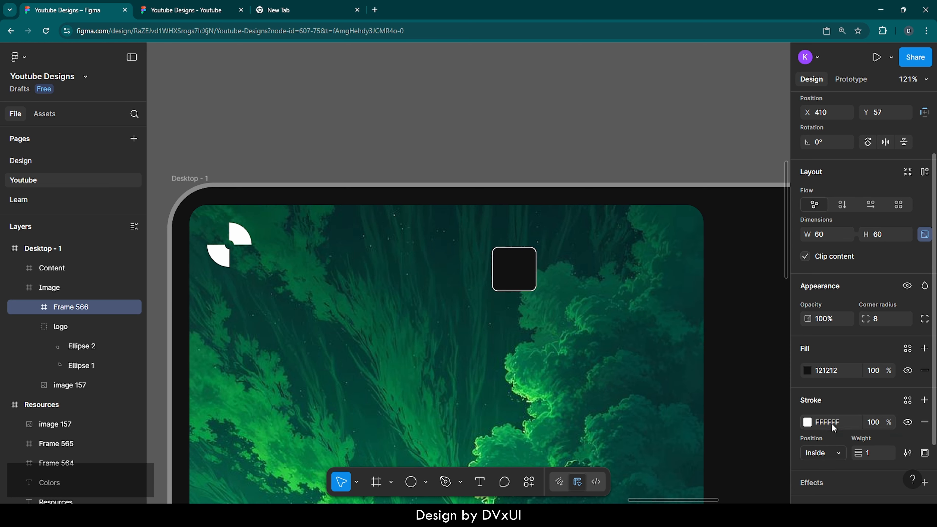
pyautogui.click(874, 425)
pyautogui.write('30')
pyautogui.press('Return')
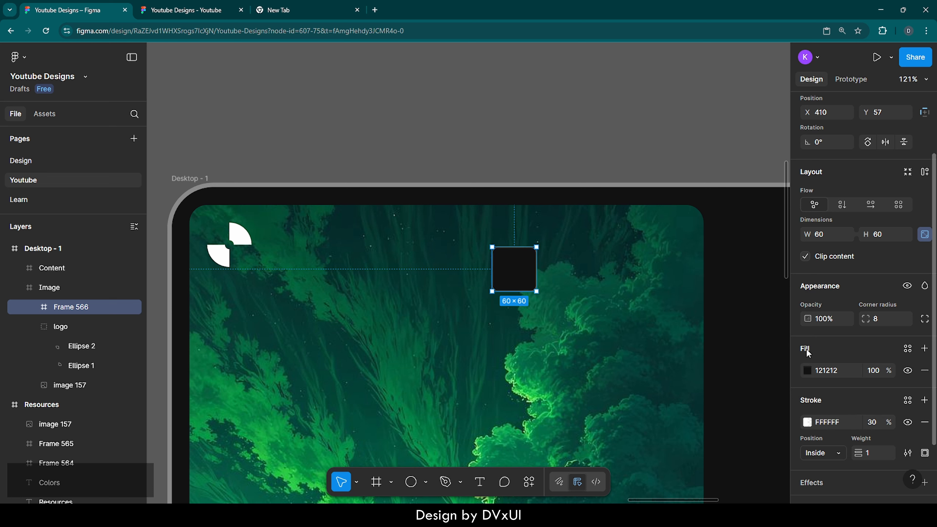
# Set the frame's fill opacity to 10%.
pyautogui.click(872, 371)
pyautogui.write('1')
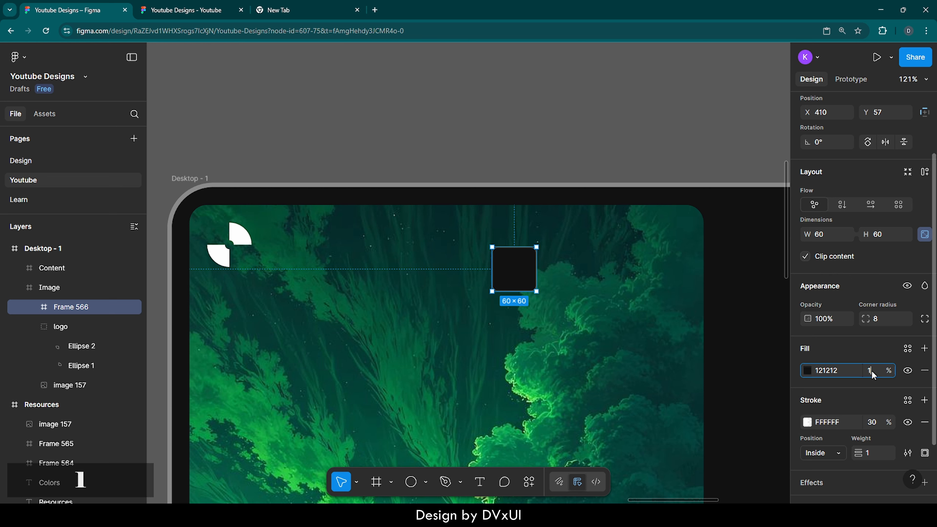
pyautogui.write('0')
pyautogui.press('Return')
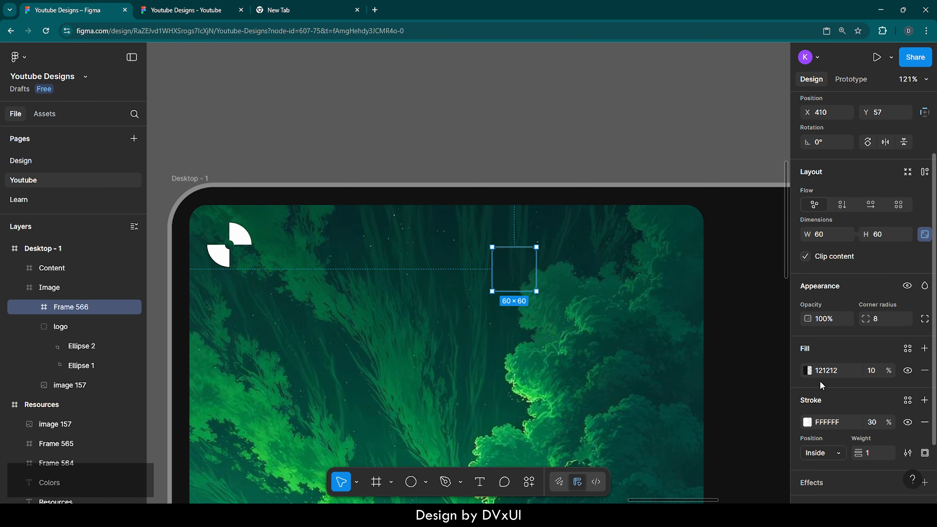
pyautogui.scroll(-2, 826, 411)
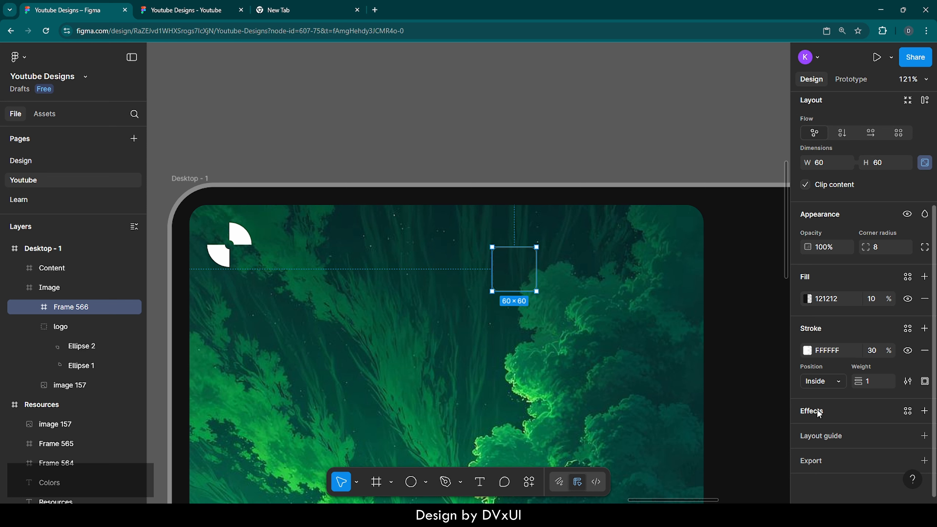
# Add a background blur effect of 12 to the frame.
pyautogui.click(924, 410)
pyautogui.click(701, 372)
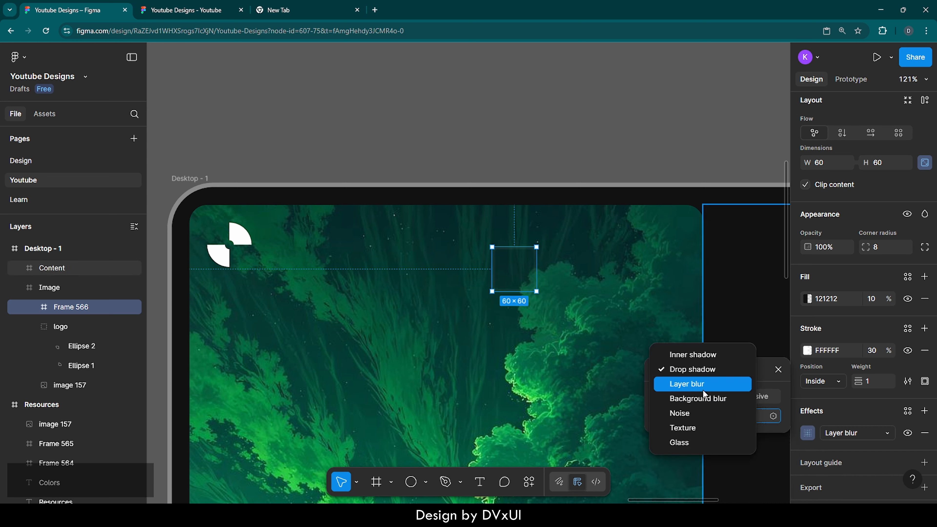
pyautogui.click(701, 398)
pyautogui.click(720, 416)
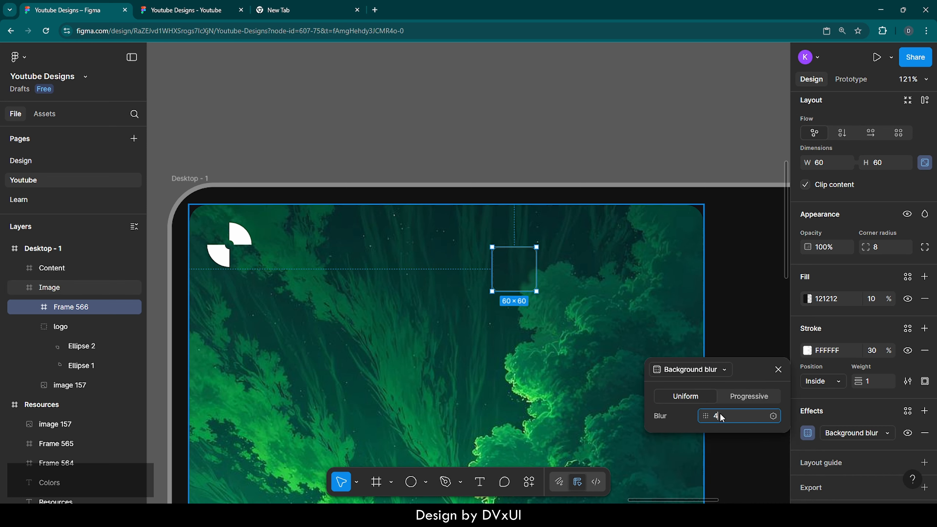
pyautogui.write('2')
pyautogui.press('BackSpace')
pyautogui.press('BackSpace')
pyautogui.write('12')
pyautogui.press('Return')
# Move the frame to the image panel's top-right corner, level with the logo, and select the logo.
pyautogui.click(521, 275)
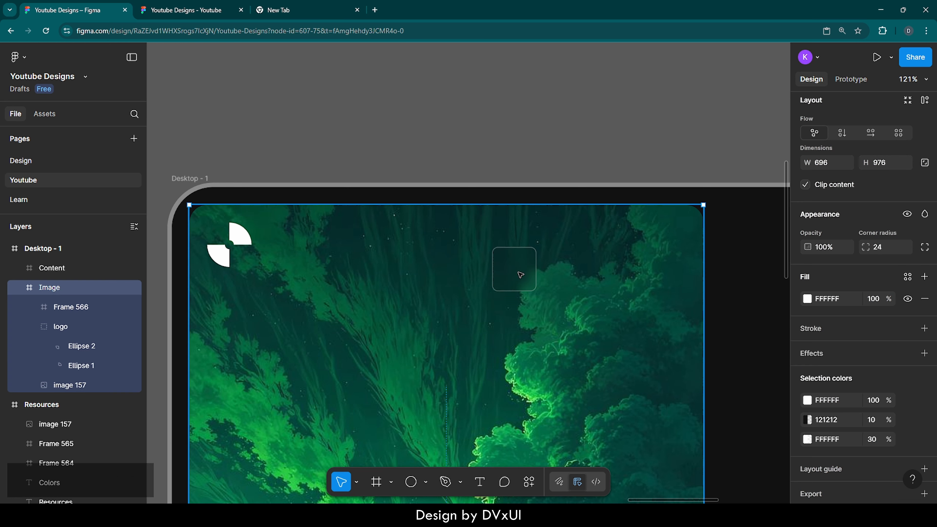
pyautogui.click(514, 268)
pyautogui.moveTo(514, 277); pyautogui.dragTo(660, 250)
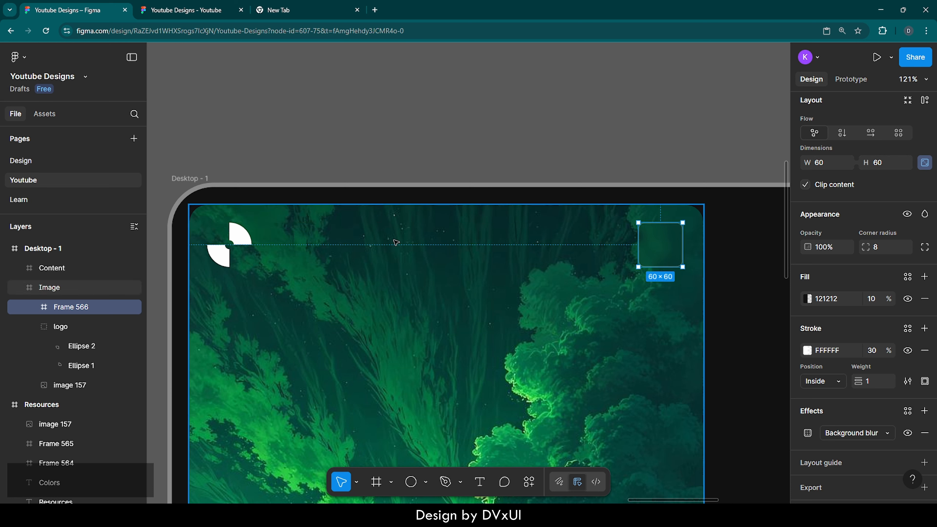
pyautogui.click(240, 238)
pyautogui.click(240, 238)
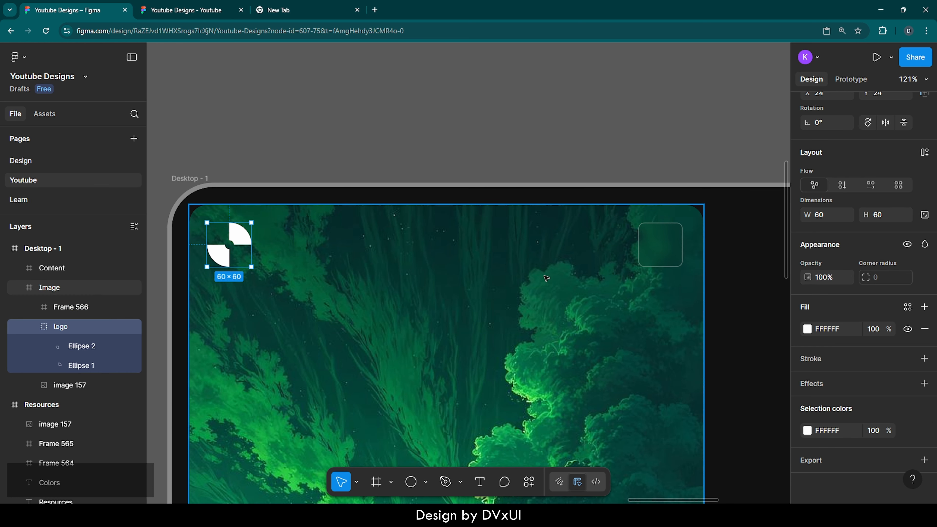
# Nudge the glass frame right to x 612, 24 px from the image panel's top and right edges, and check its alignment with the logo.
pyautogui.click(645, 259)
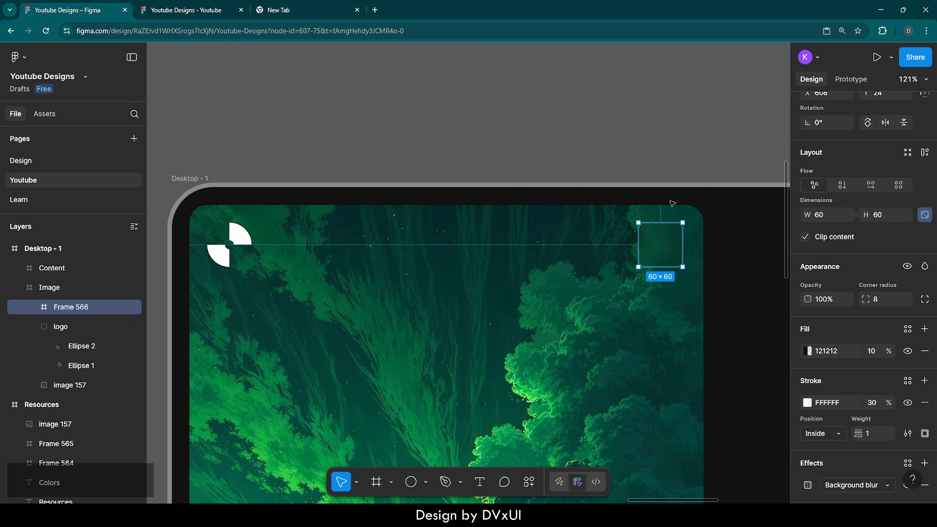
pyautogui.press('alt')
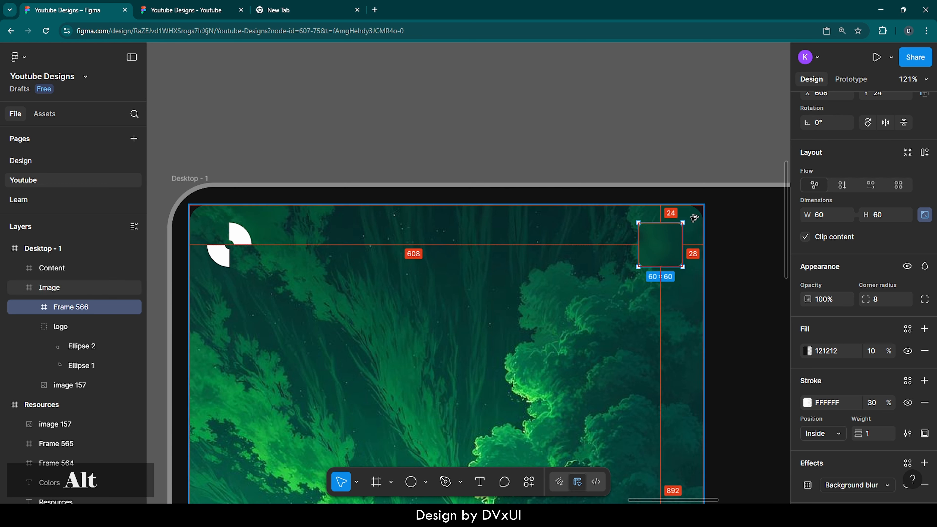
pyautogui.press('Right')
pyautogui.press('Right')
pyautogui.press('Right')
pyautogui.press('Right')
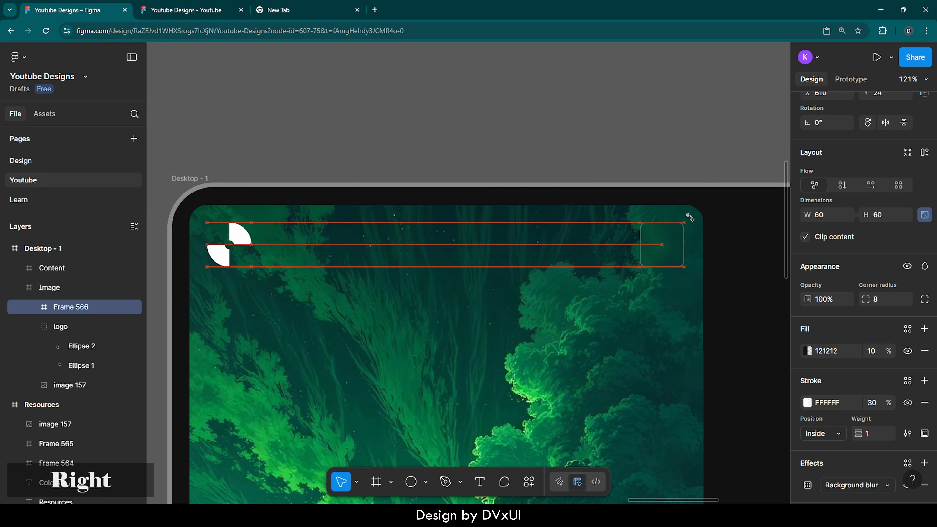
pyautogui.press('alt')
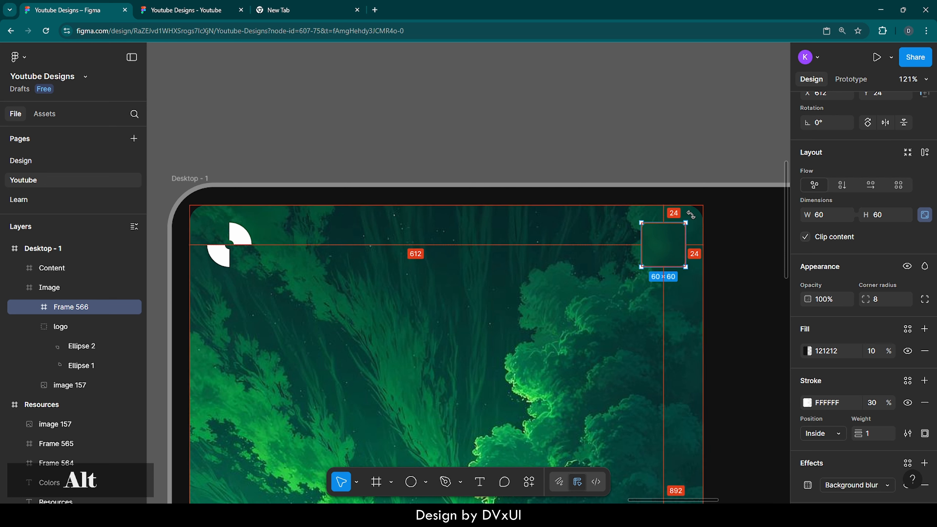
pyautogui.keyDown('shift'); pyautogui.click(241, 238); pyautogui.keyUp('shift')
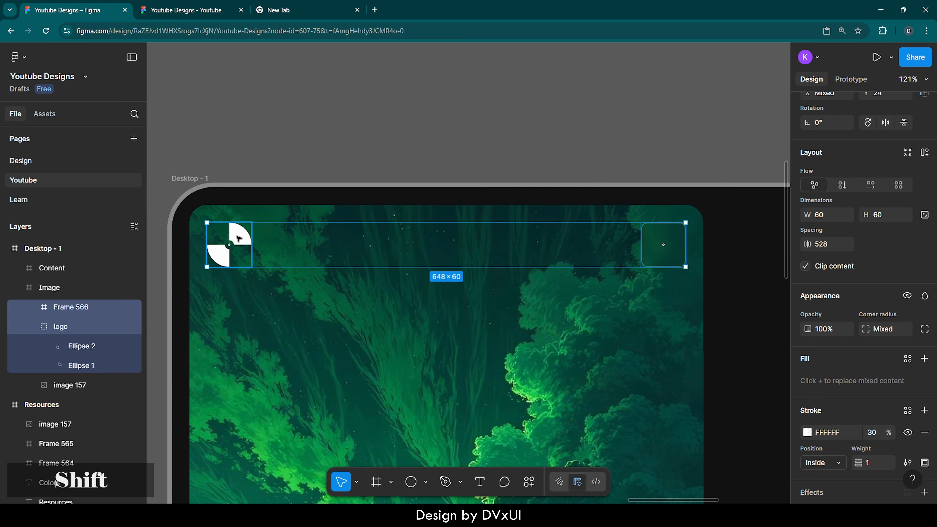
pyautogui.scroll(3, 853, 170)
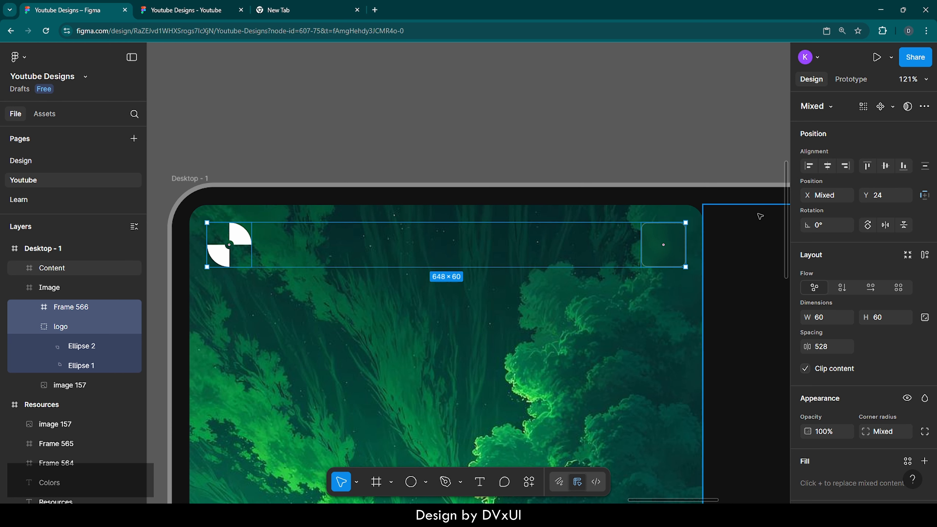
pyautogui.click(640, 143)
pyautogui.hscroll(1, 640, 144)
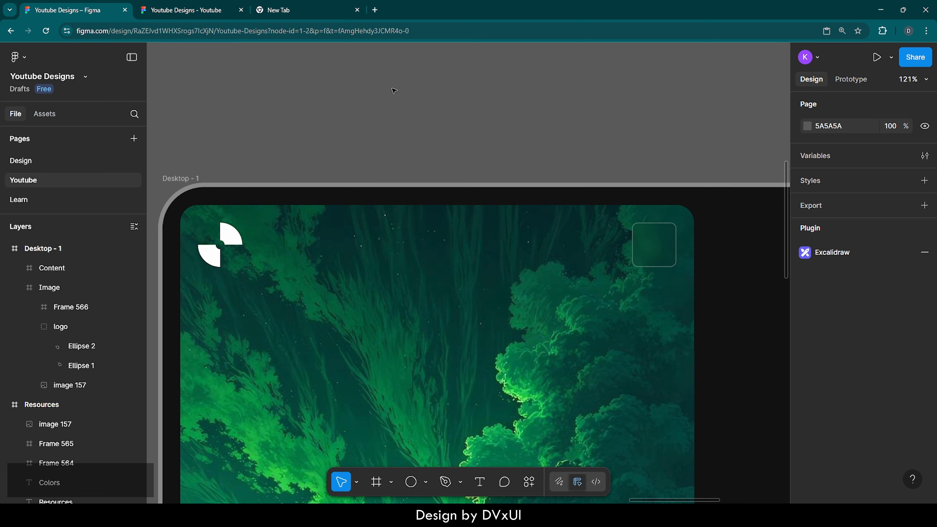
# Search the plugins for boxicons and launch the Boxicons plugin.
pyautogui.rightClick(359, 90)
pyautogui.moveTo(389, 190)
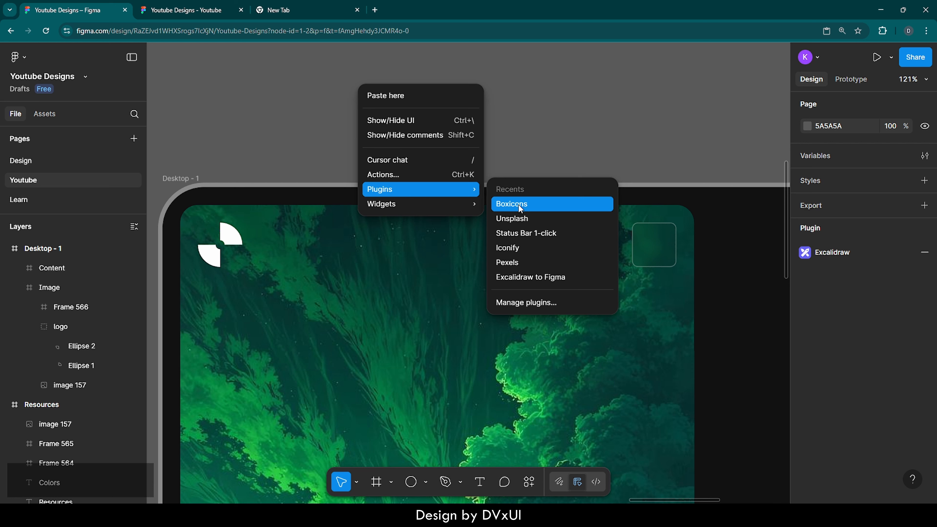
pyautogui.click(530, 303)
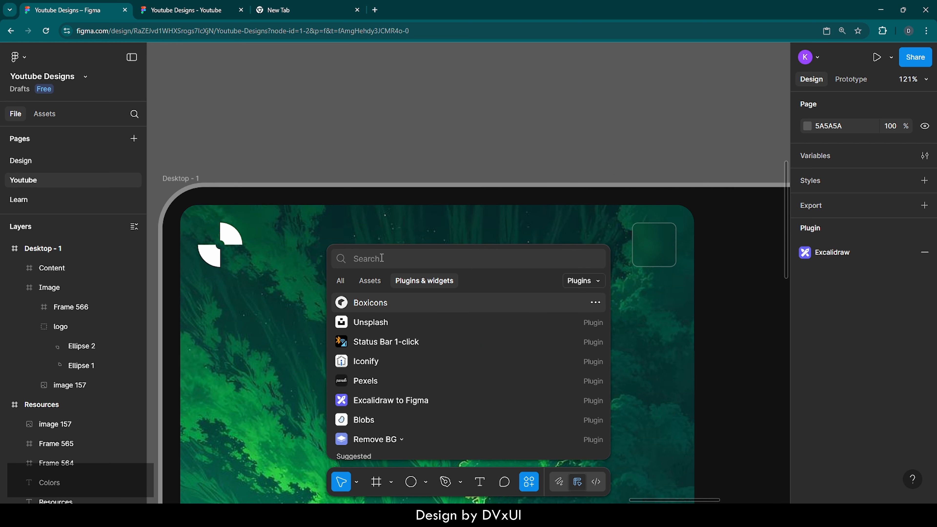
pyautogui.write('boxic')
pyautogui.press('BackSpace')
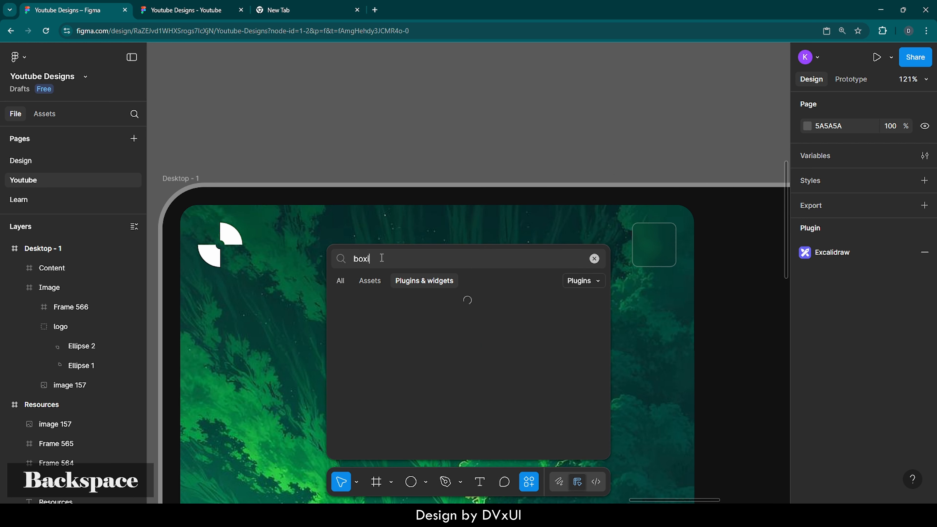
pyautogui.write('cons')
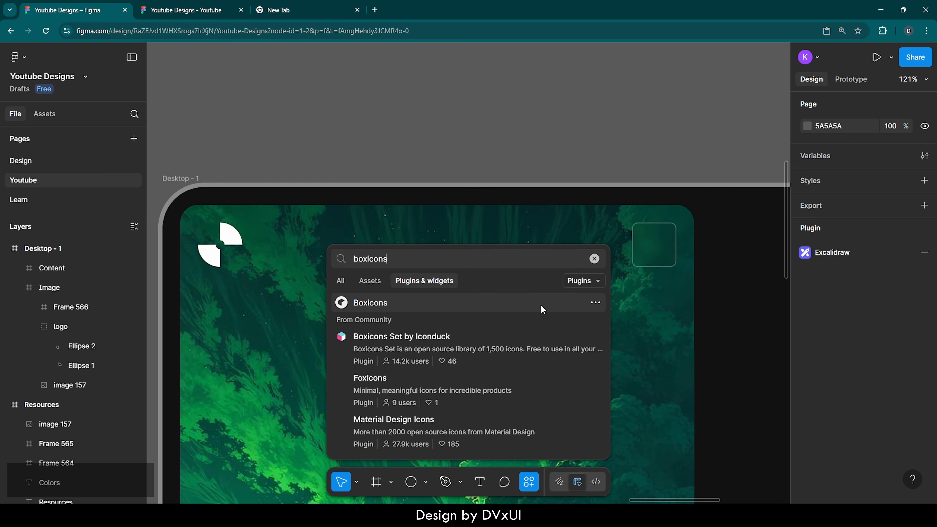
pyautogui.click(595, 302)
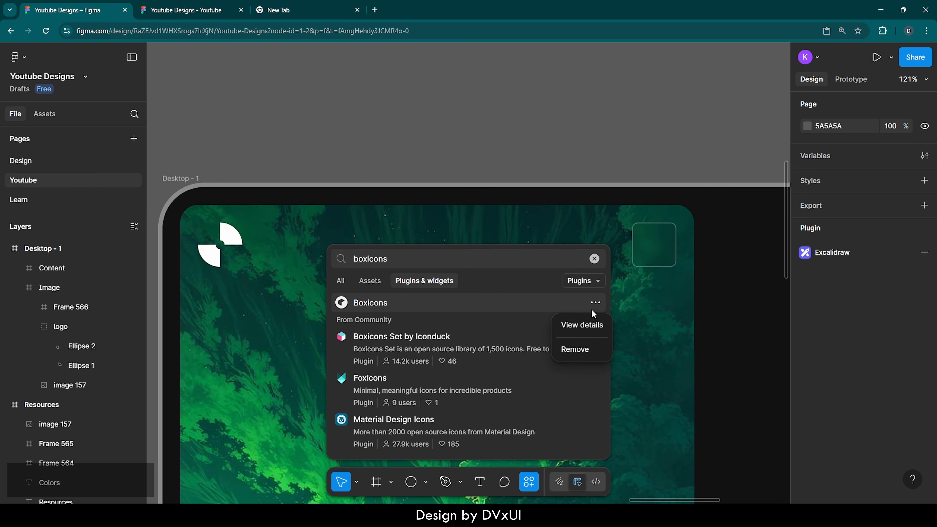
pyautogui.click(583, 325)
pyautogui.click(595, 446)
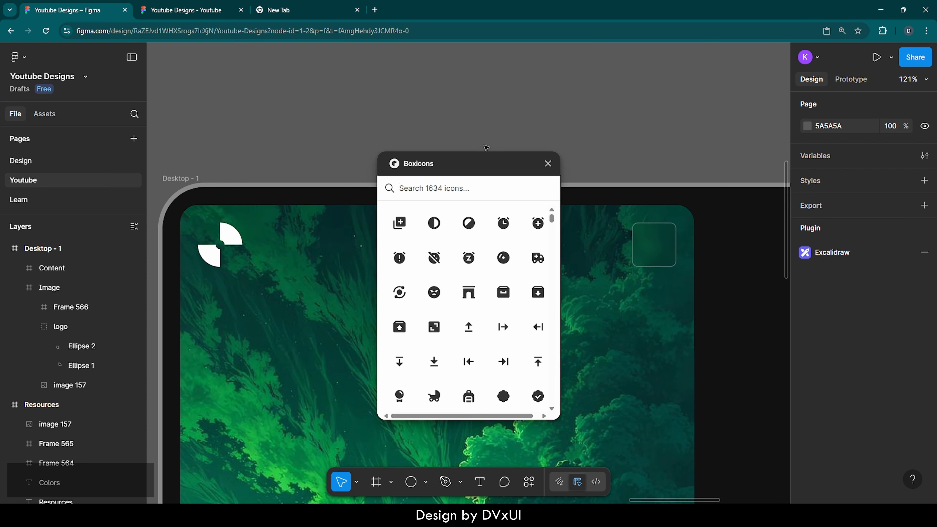
# Search Boxicons for back, insert the arrow-back icon and close the plugin.
pyautogui.write('back')
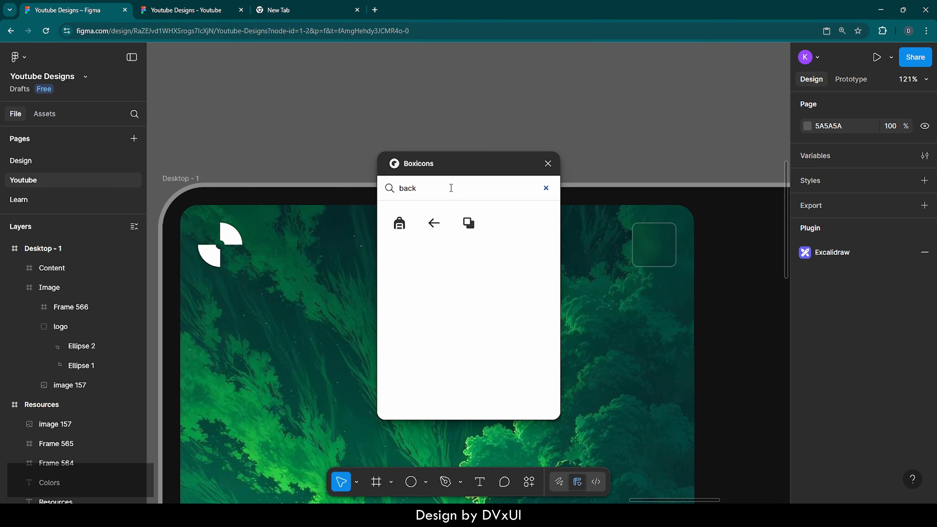
pyautogui.click(435, 225)
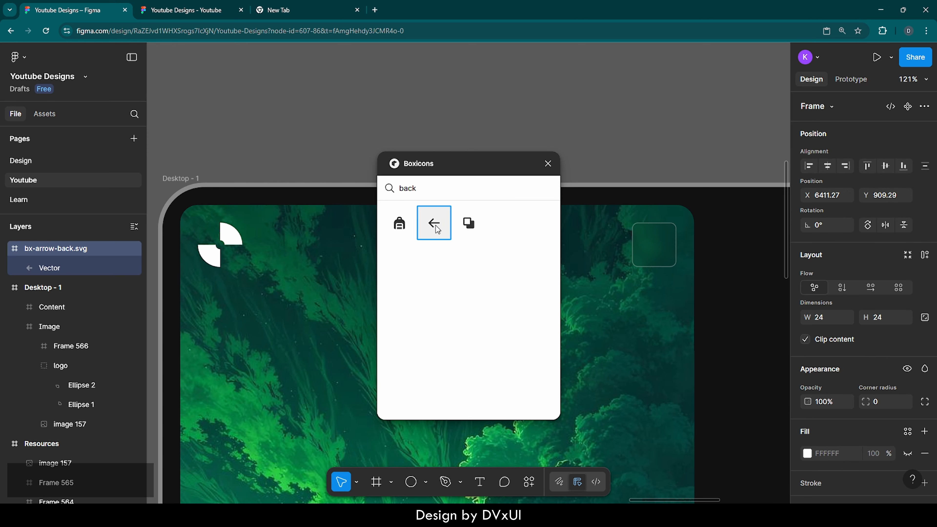
pyautogui.click(548, 164)
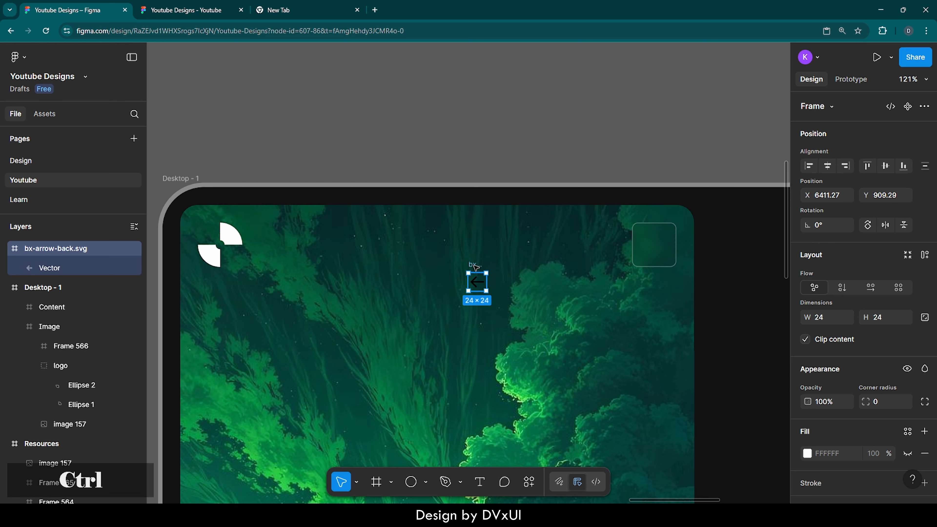
# Move the arrow-back icon inside the glass frame in the image panel's top-right corner.
pyautogui.hotkey('ctrl', 'x')
pyautogui.click(649, 241)
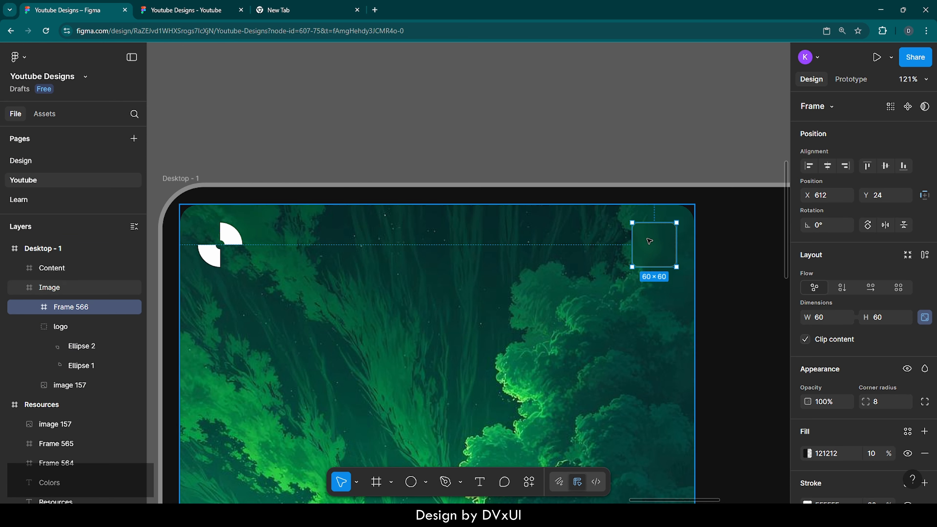
pyautogui.hotkey('ctrl', 'v')
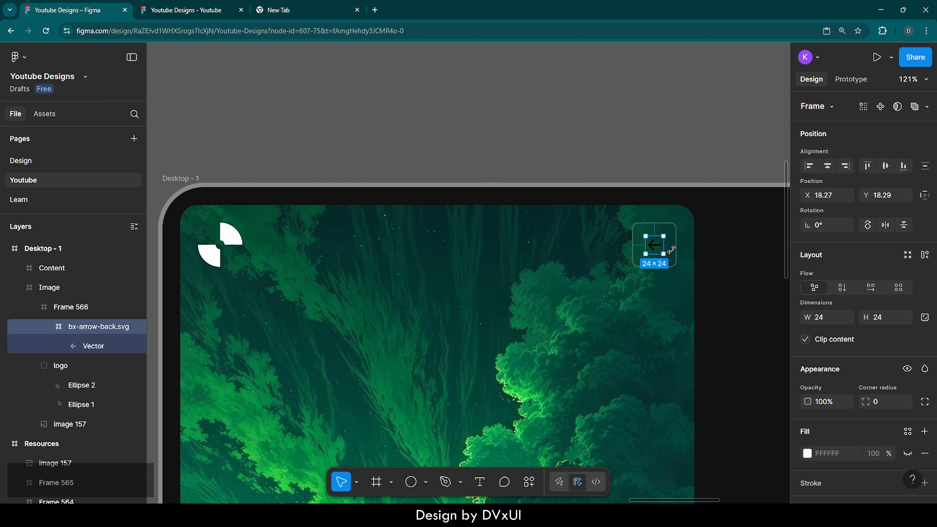
# Recolour the arrow icon to FFFFFF.
pyautogui.scroll(-4, 847, 397)
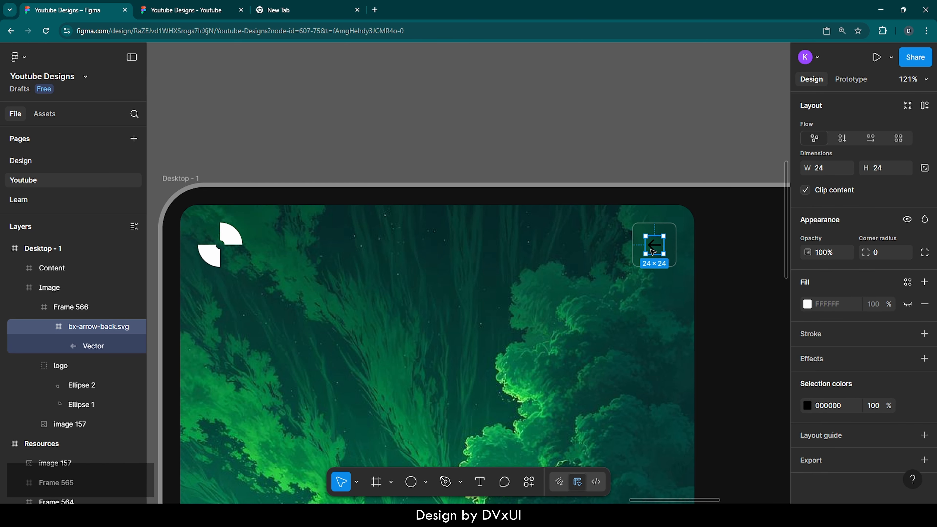
pyautogui.click(827, 405)
pyautogui.write('ffffff')
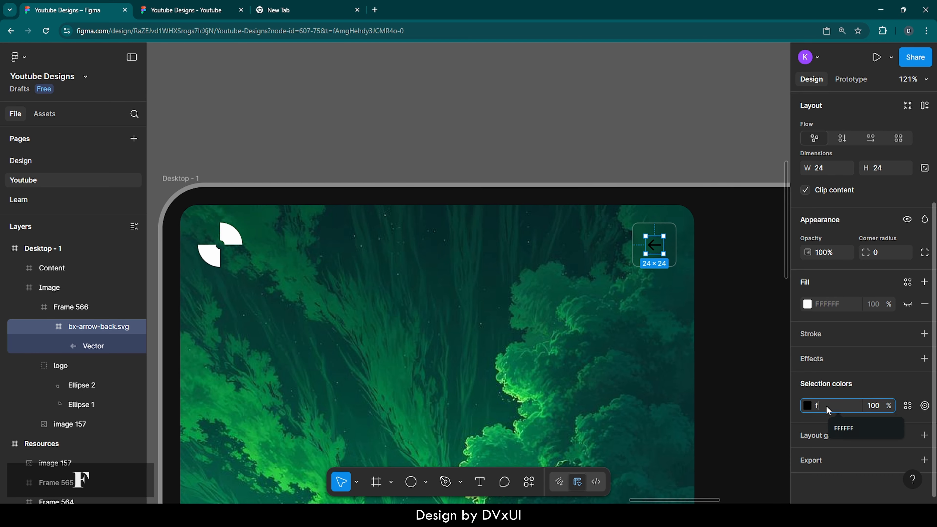
pyautogui.press('Return')
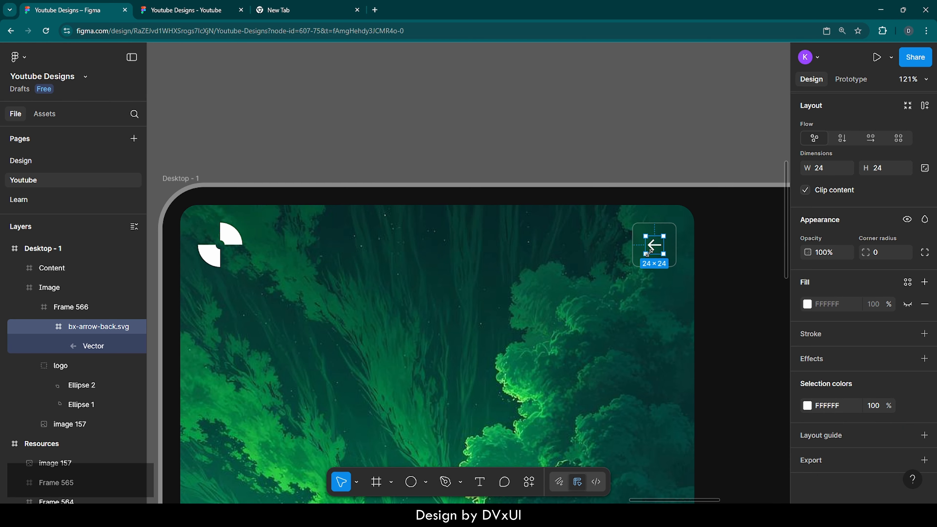
# Add a text layer reading "In the world of" over the lower middle of the image panel.
pyautogui.click(463, 124)
pyautogui.scroll(-5, 463, 126)
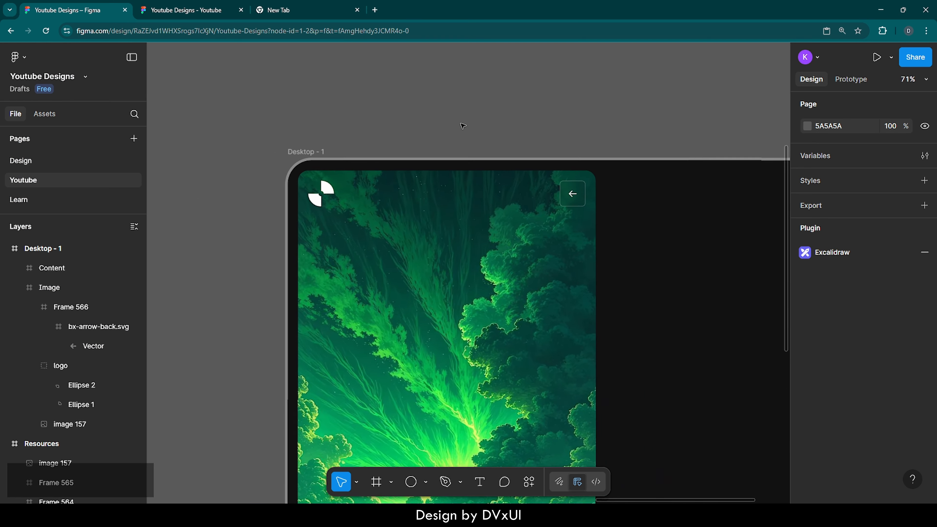
pyautogui.scroll(-3, 463, 125)
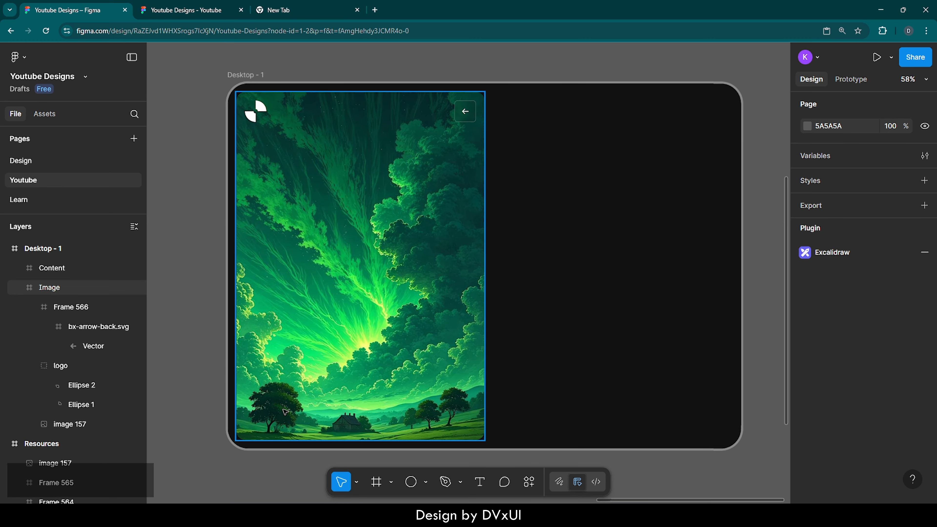
pyautogui.scroll(4, 285, 411)
pyautogui.scroll(-2, 349, 326)
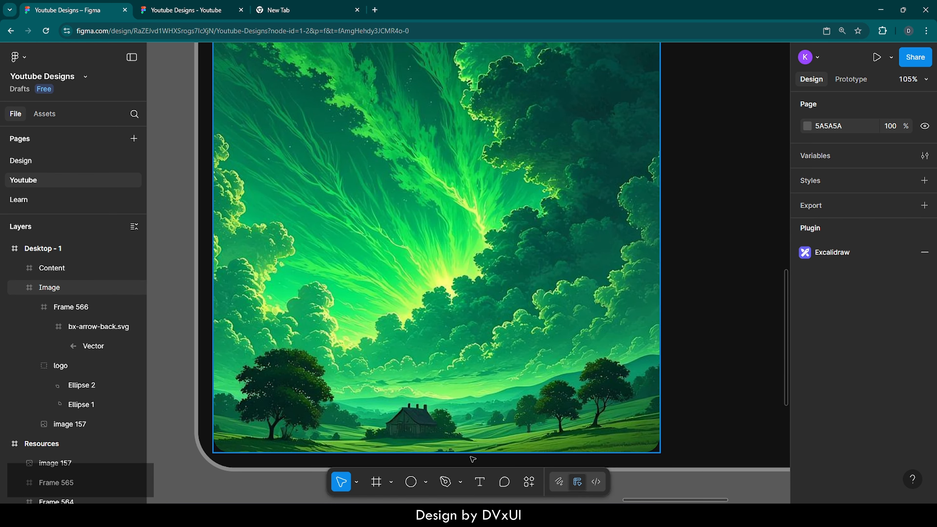
pyautogui.click(480, 484)
pyautogui.click(312, 256)
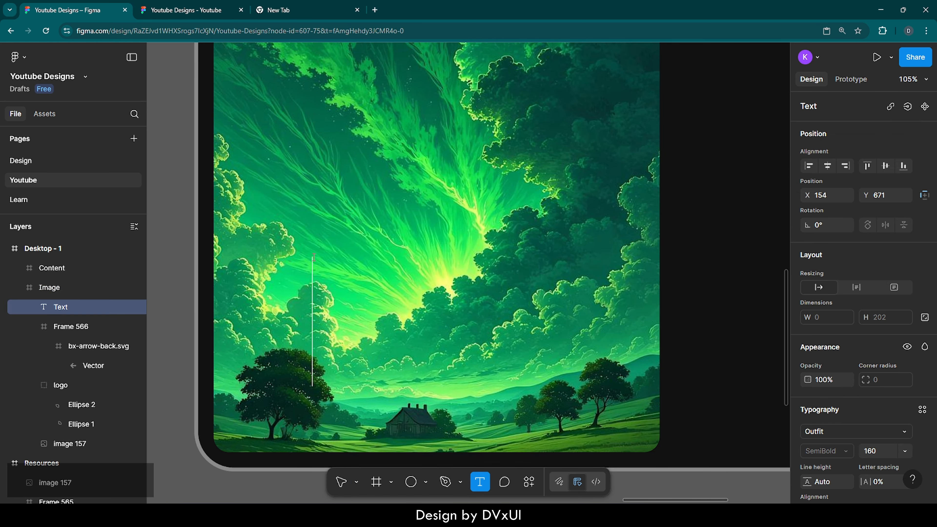
pyautogui.write('in the')
pyautogui.press('BackSpace')
pyautogui.press('BackSpace')
pyautogui.press('BackSpace')
pyautogui.press('BackSpace')
pyautogui.press('BackSpace')
pyautogui.press('BackSpace')
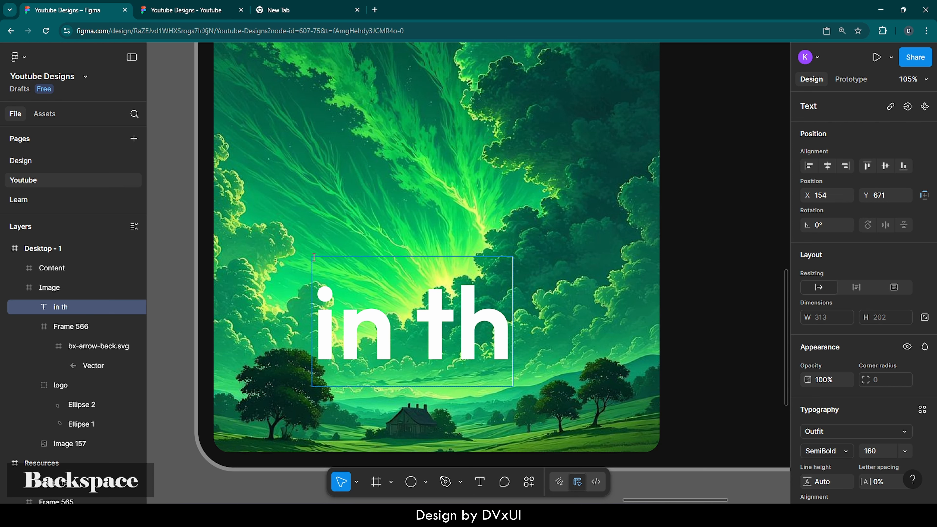
pyautogui.write('In the')
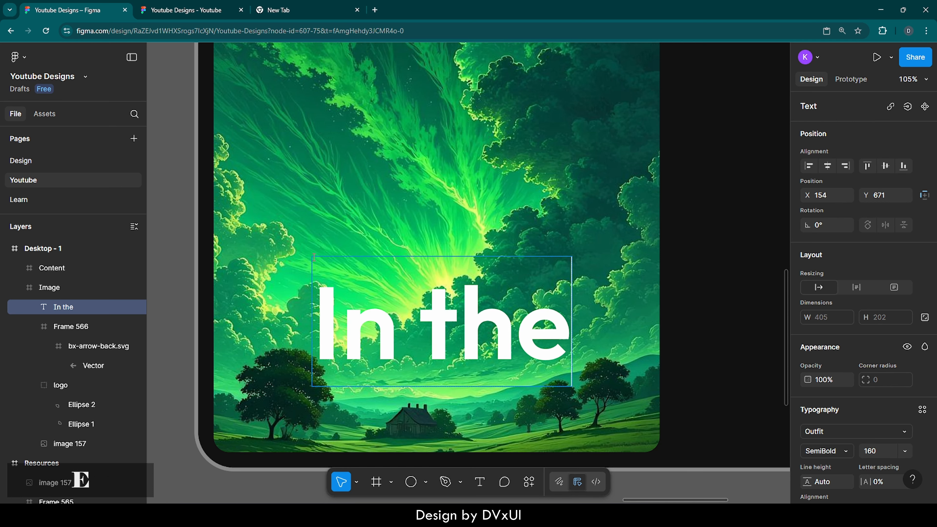
pyautogui.write(' world of')
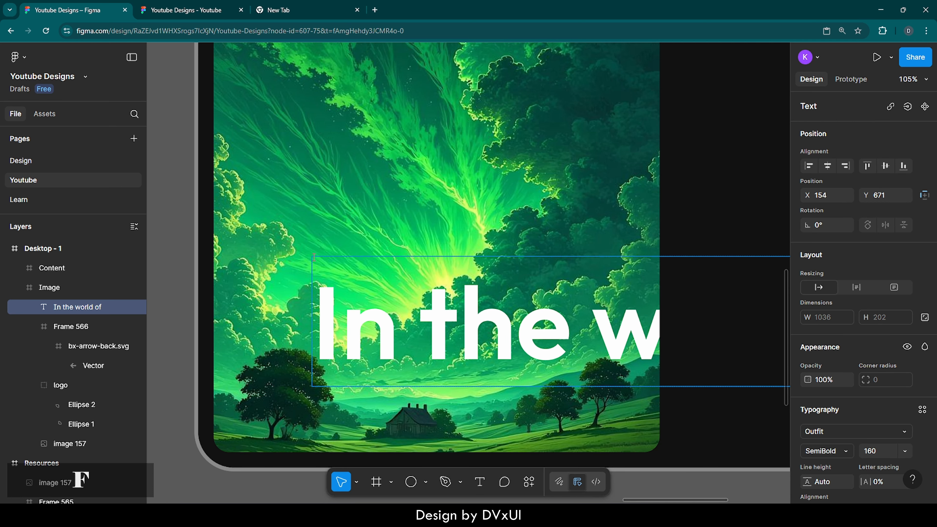
# Set the heading text's font size to 74 and its weight to Medium.
pyautogui.hotkey('ctrl', 'a')
pyautogui.click(875, 449)
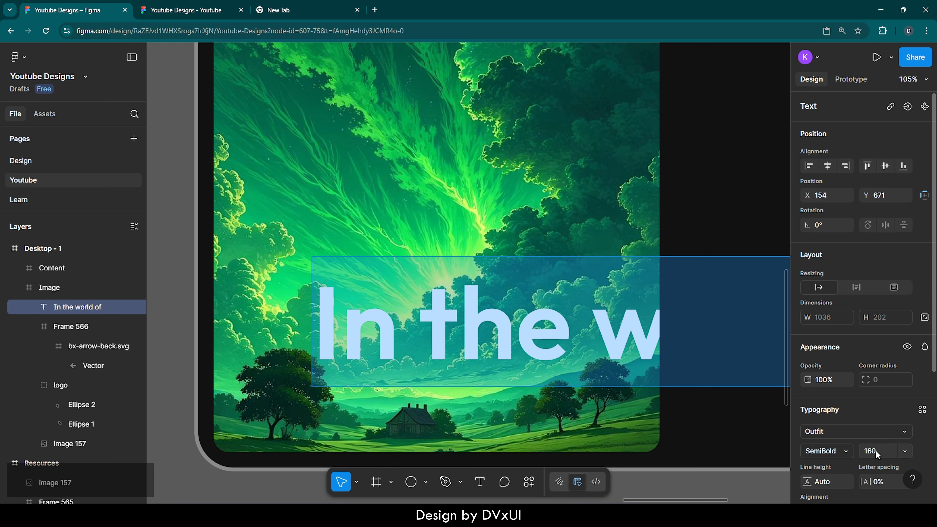
pyautogui.write('74')
pyautogui.scroll(-3, 844, 439)
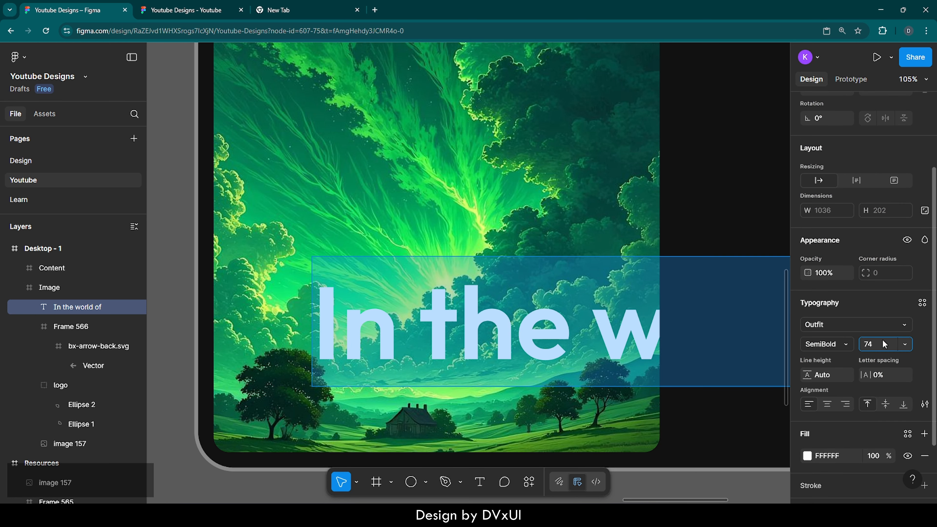
pyautogui.press('Return')
pyautogui.click(830, 344)
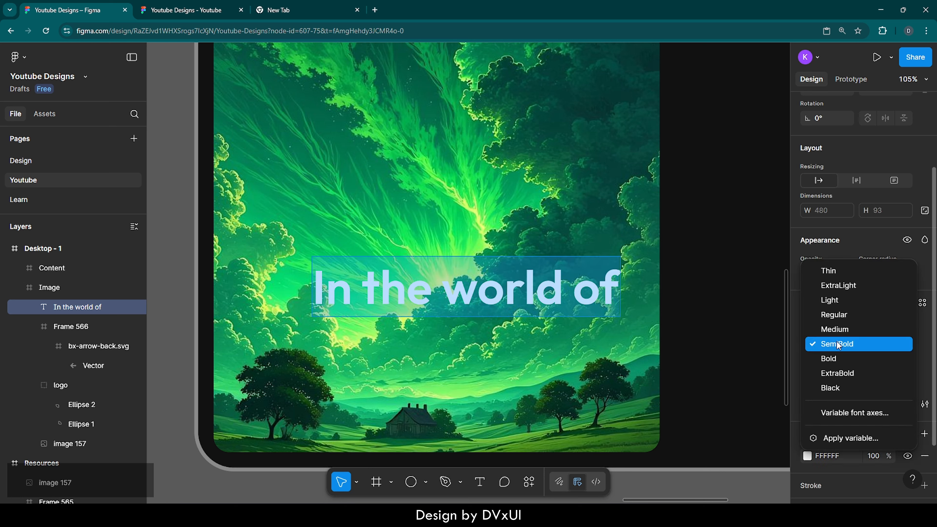
pyautogui.click(834, 329)
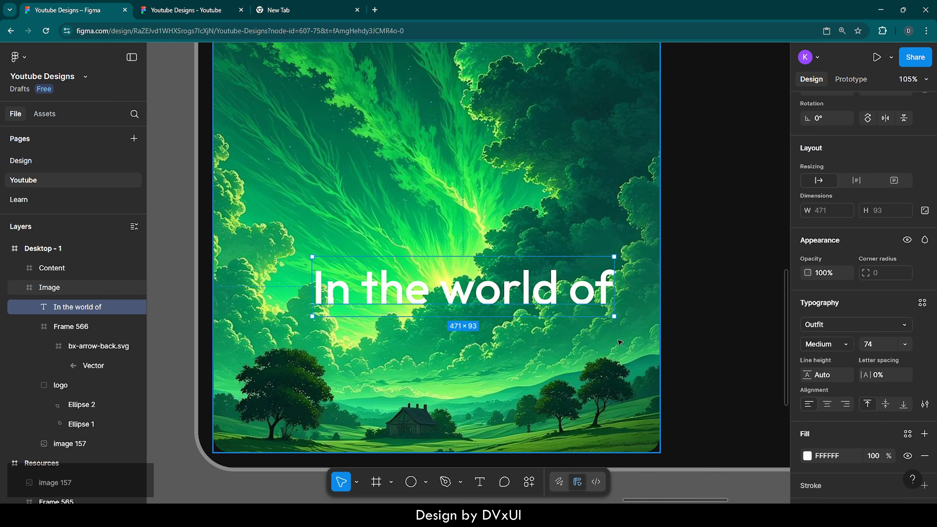
# Reposition the heading closer to the image panel's left edge, above the trees.
pyautogui.moveTo(525, 298); pyautogui.dragTo(448, 318)
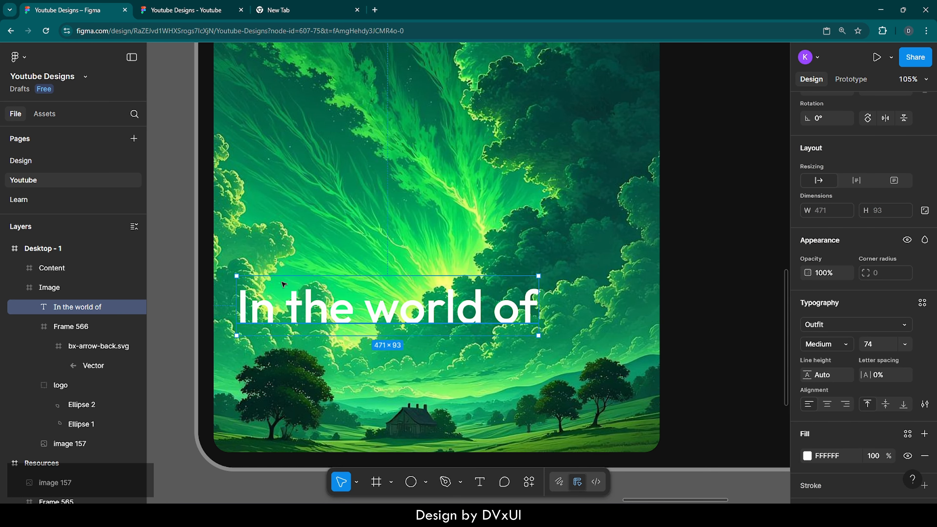
pyautogui.press('alt')
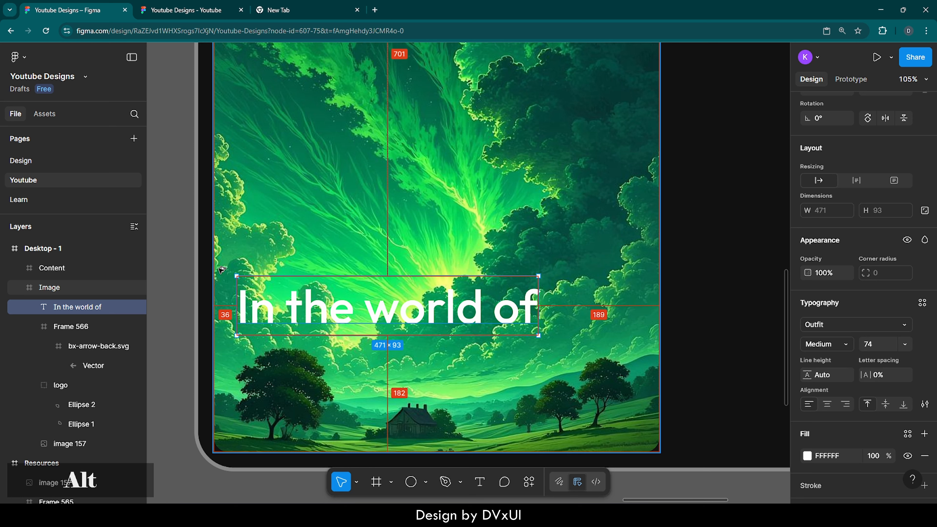
pyautogui.hotkey('shift', 'Left')
pyautogui.press('alt')
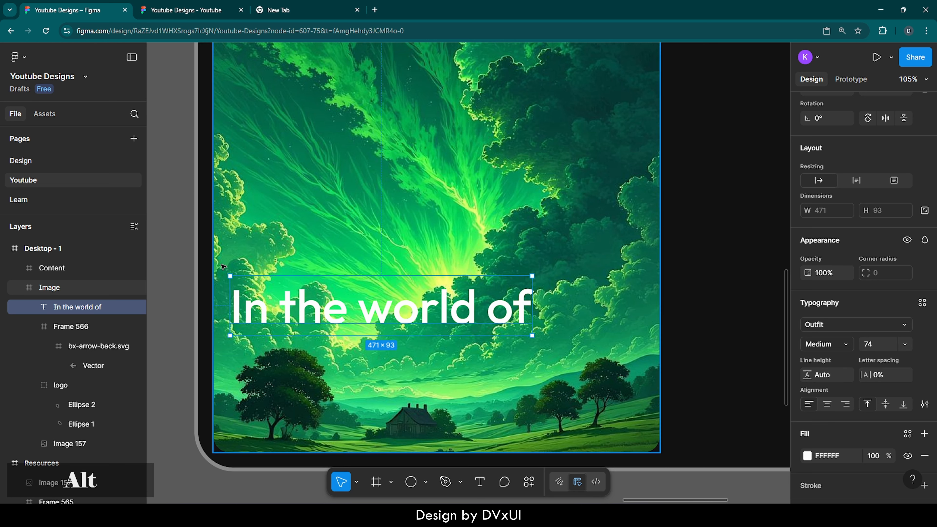
# Duplicate the heading text and place the copy directly below the original line.
pyautogui.press('Left')
pyautogui.press('alt')
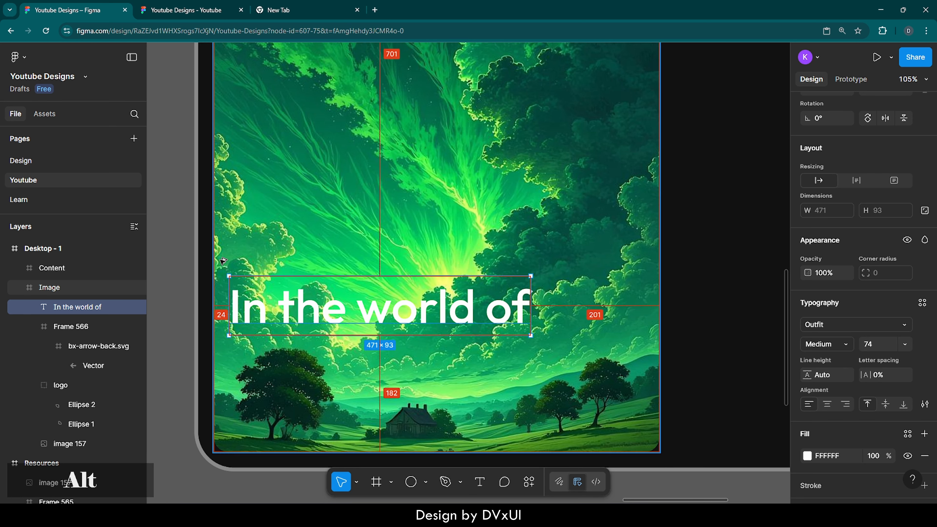
pyautogui.hotkey('ctrl', 'c')
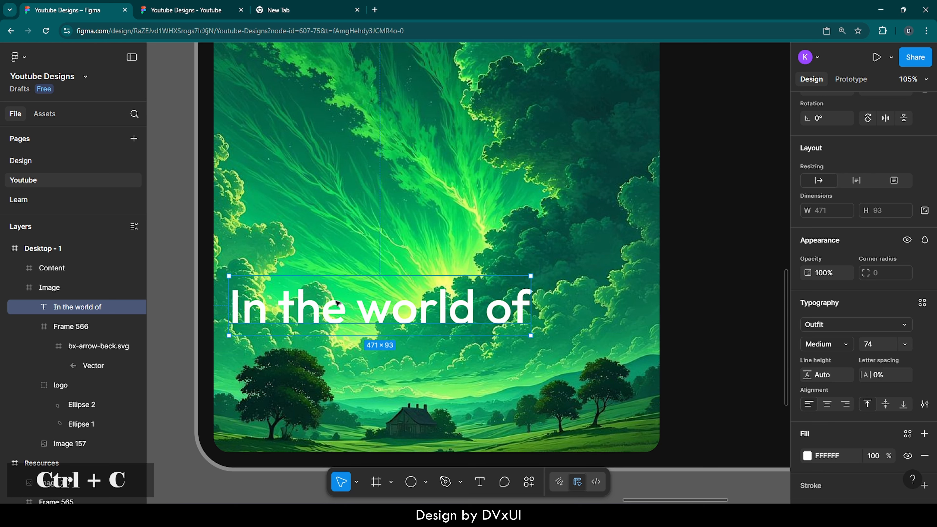
pyautogui.hotkey('ctrl', 'v')
pyautogui.moveTo(338, 303); pyautogui.dragTo(338, 368)
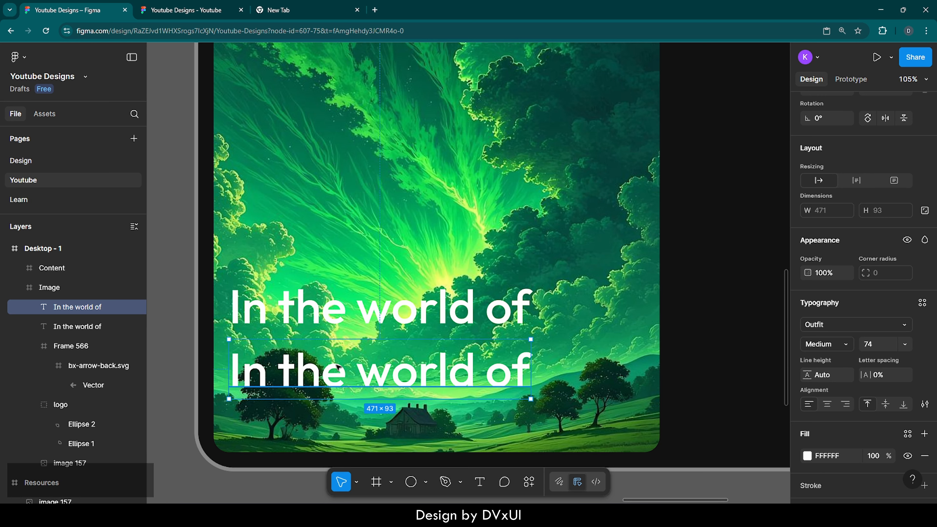
# Replace the copied line's text with "imagination".
pyautogui.doubleClick(337, 367)
pyautogui.press('BackSpace')
pyautogui.write('imag')
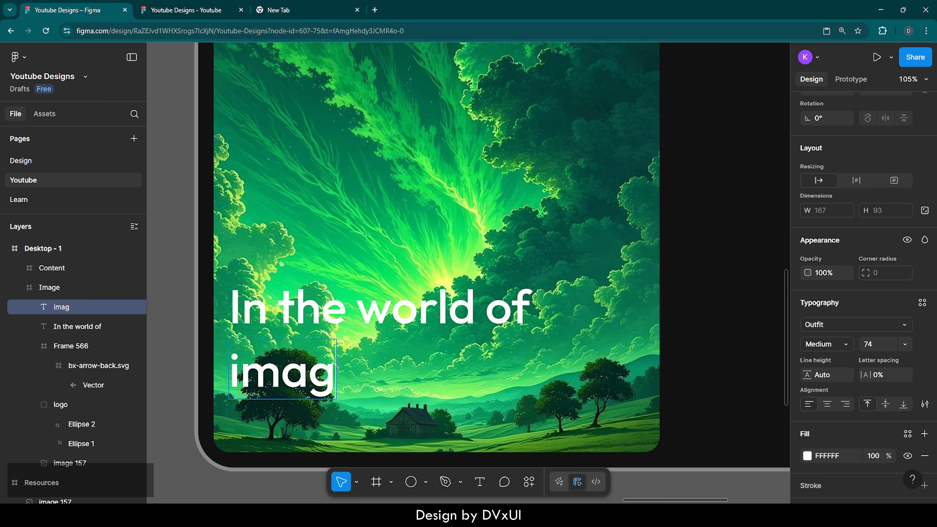
pyautogui.write('ination')
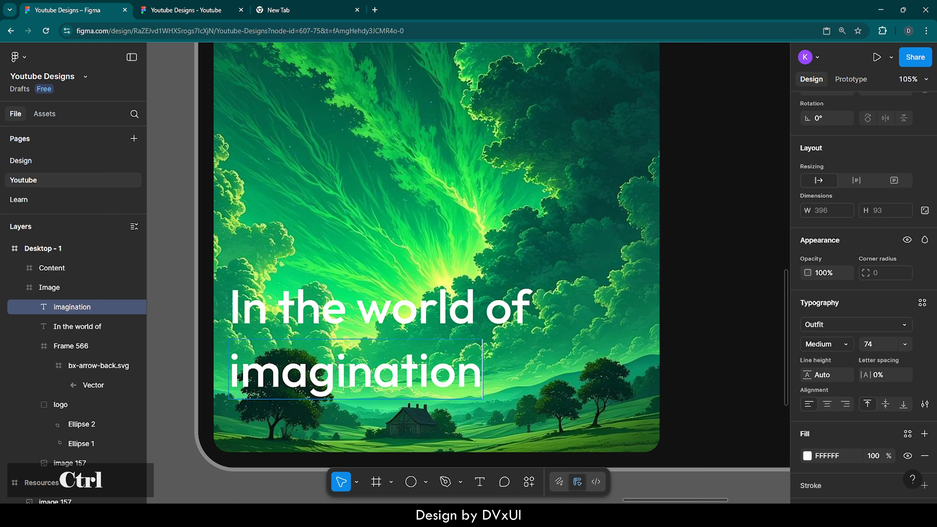
# Set the "imagination" text to Playfair Display, SemiBold Italic, size 90.
pyautogui.hotkey('ctrl', 'a')
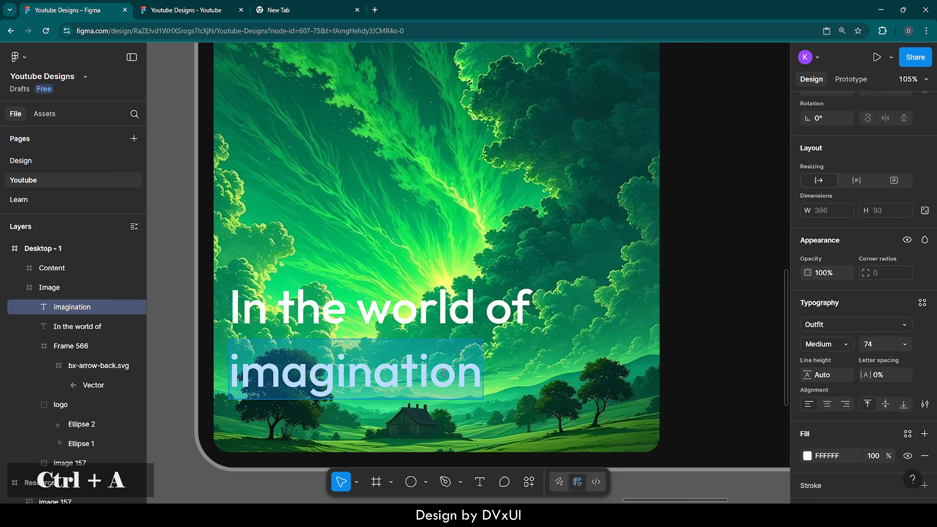
pyautogui.click(816, 324)
pyautogui.write('pla')
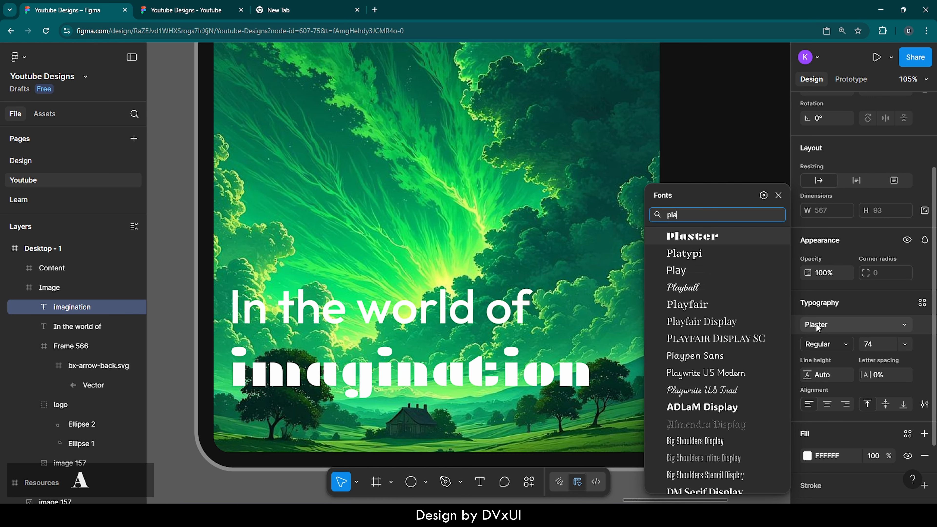
pyautogui.write('yfair')
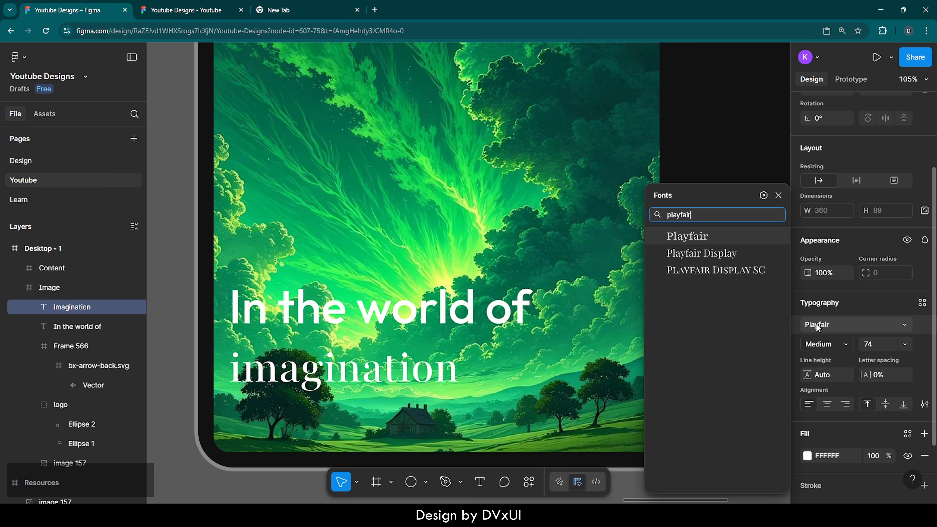
pyautogui.click(710, 254)
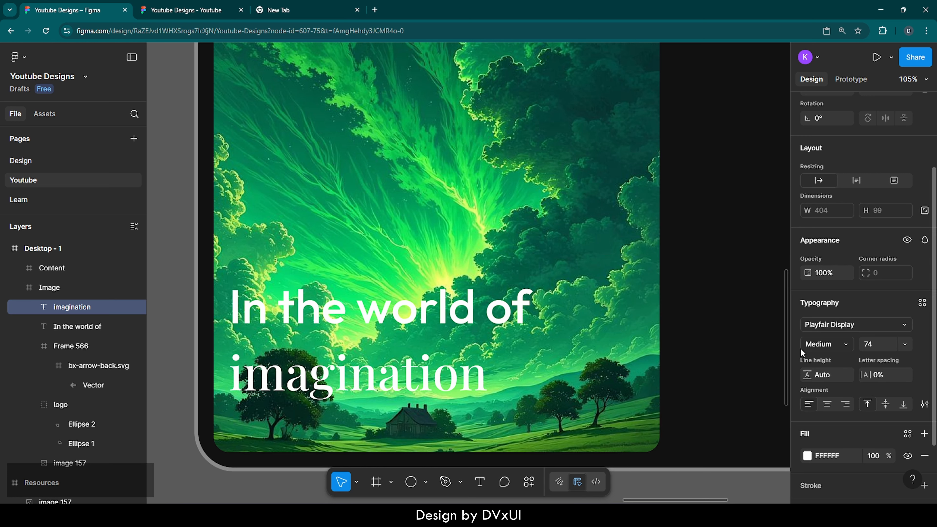
pyautogui.click(838, 345)
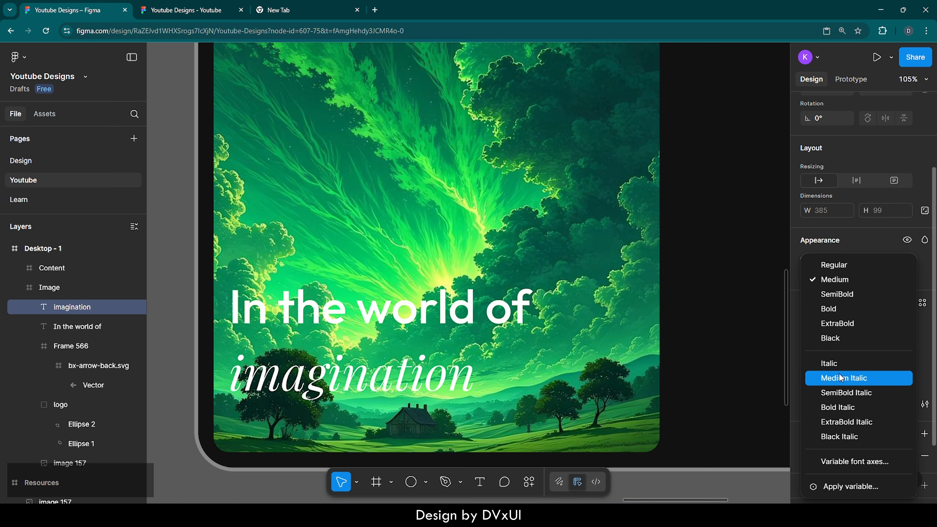
pyautogui.click(840, 391)
pyautogui.click(879, 348)
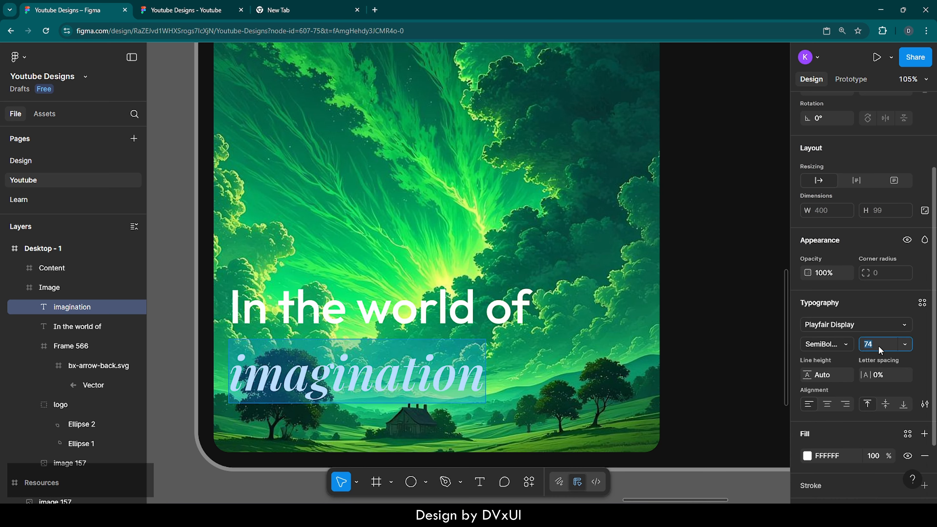
pyautogui.write('90')
pyautogui.press('Return')
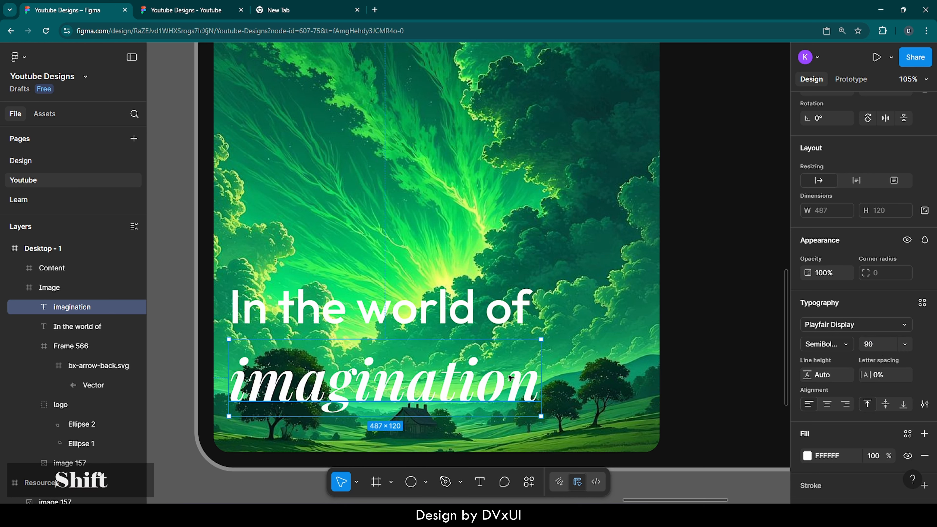
# Nudge the "imagination" line upward, closer to the heading.
pyautogui.hotkey('shift', 'Up')
pyautogui.hotkey('shift', 'Up')
pyautogui.hotkey('shift', 'Up')
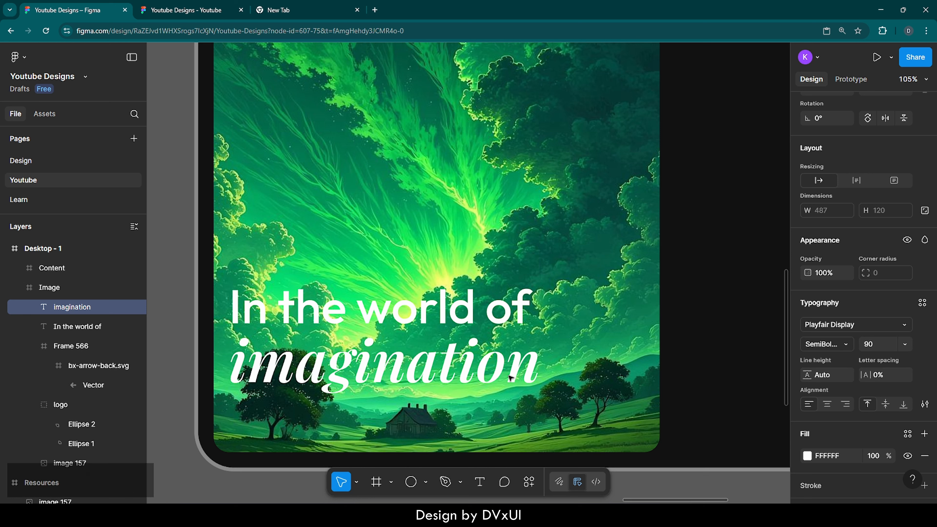
# Select both text lines and move them down together toward the bottom of the image panel.
pyautogui.click(447, 301)
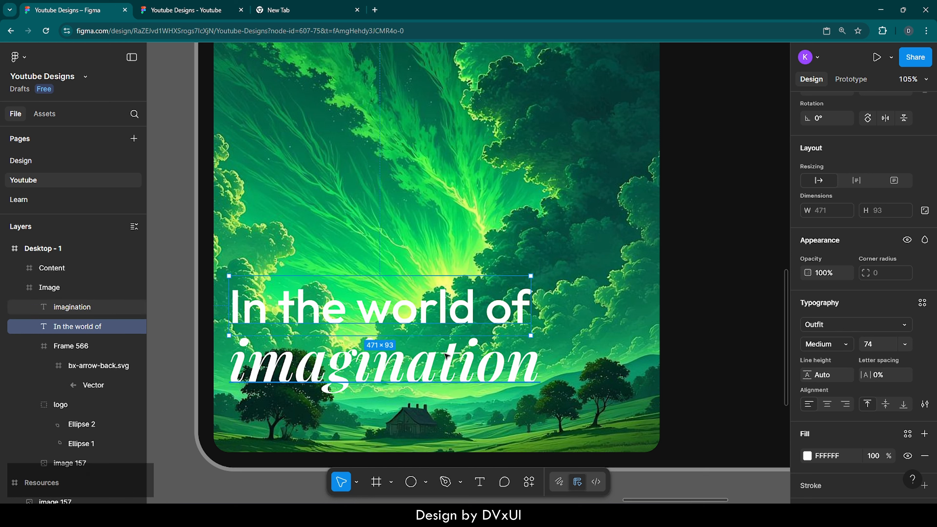
pyautogui.keyDown('shift'); pyautogui.click(447, 370); pyautogui.keyUp('shift')
pyautogui.hotkey('shift', 'Down')
pyautogui.hotkey('shift', 'Down')
pyautogui.hotkey('shift', 'Down')
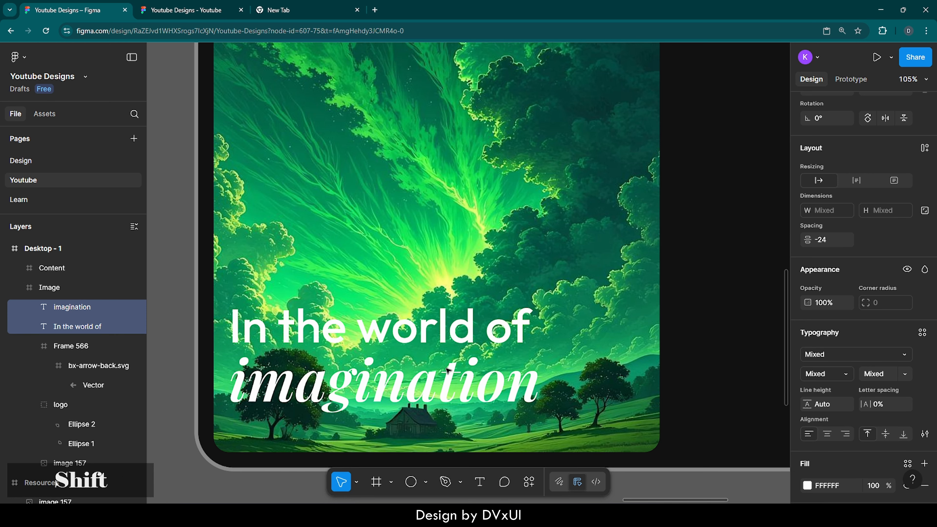
pyautogui.hotkey('shift', 'Up')
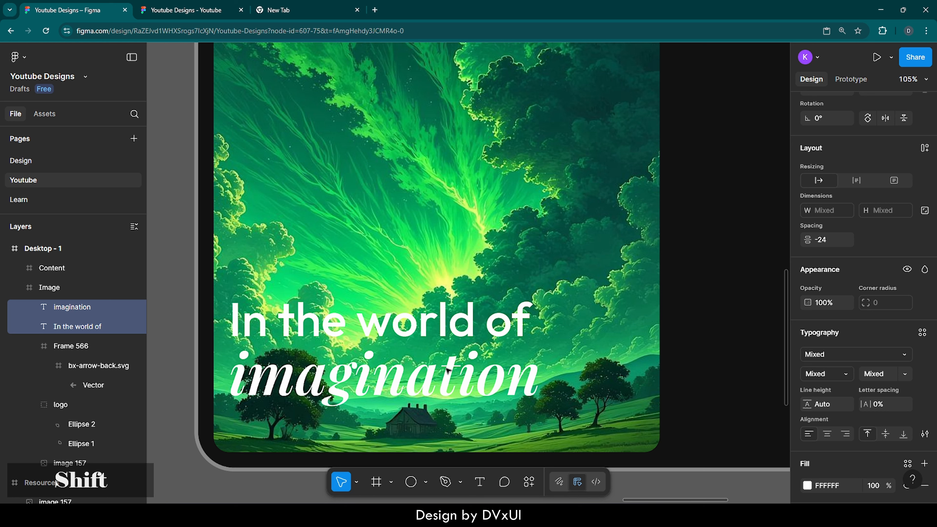
pyautogui.press('Down')
pyautogui.press('Down')
pyautogui.press('Down')
pyautogui.press('Down')
pyautogui.press('Down')
pyautogui.press('Down')
pyautogui.press('Down')
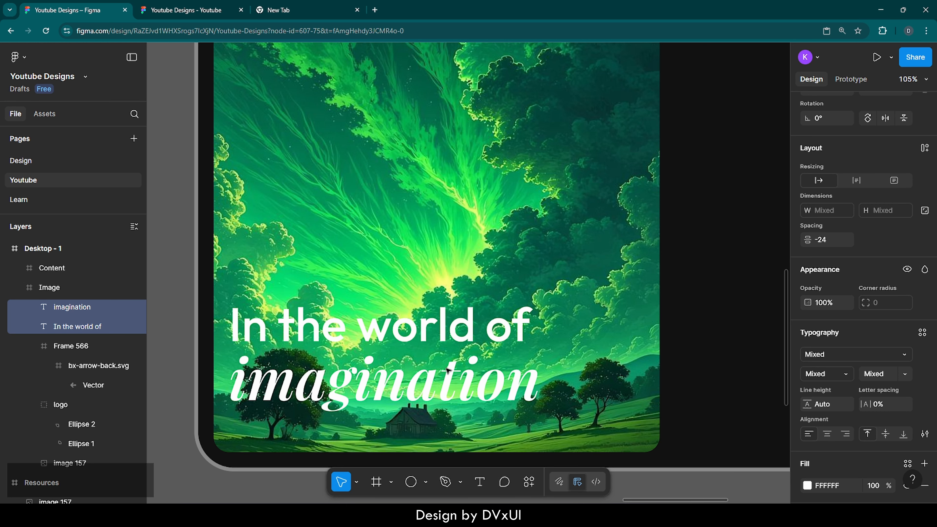
pyautogui.press('Escape')
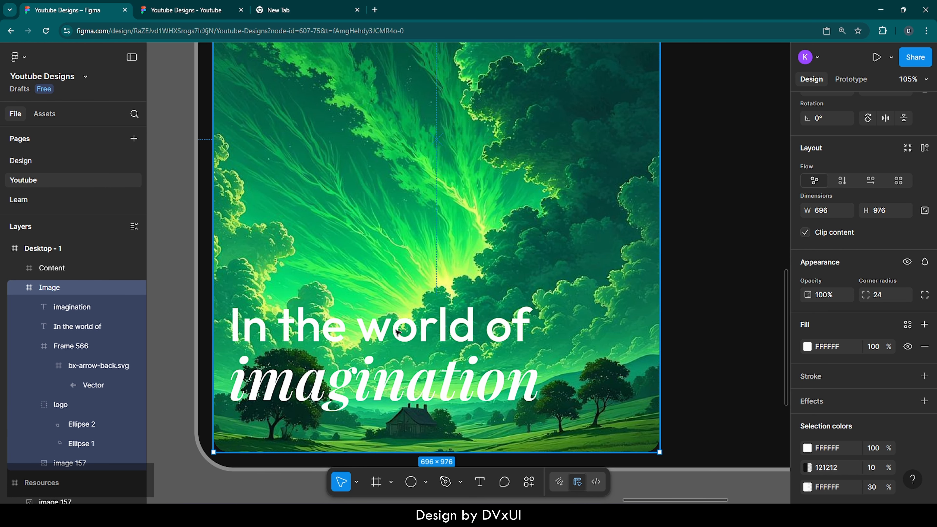
# Draw a rectangle about 696 × 360 spanning the lower part of the image panel, flush with its bottom edge.
pyautogui.press('r')
pyautogui.click(408, 246)
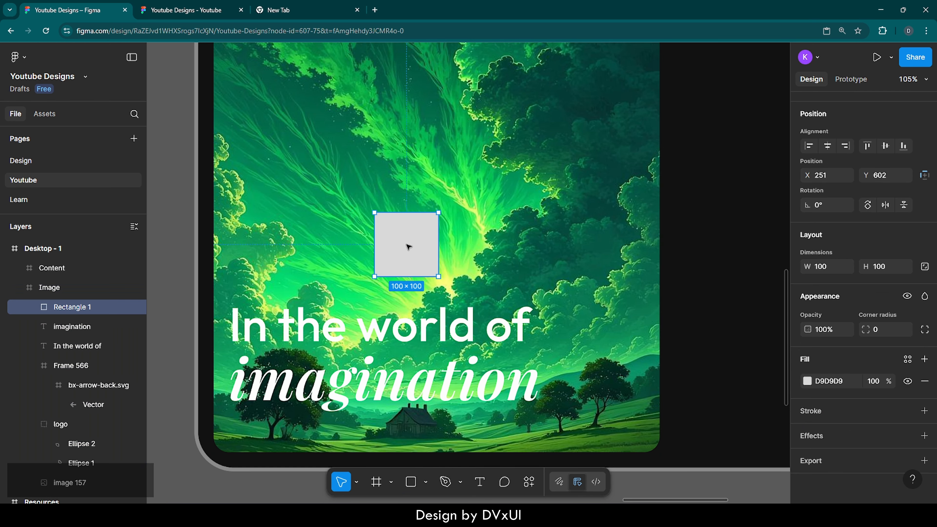
pyautogui.moveTo(410, 248); pyautogui.dragTo(660, 290)
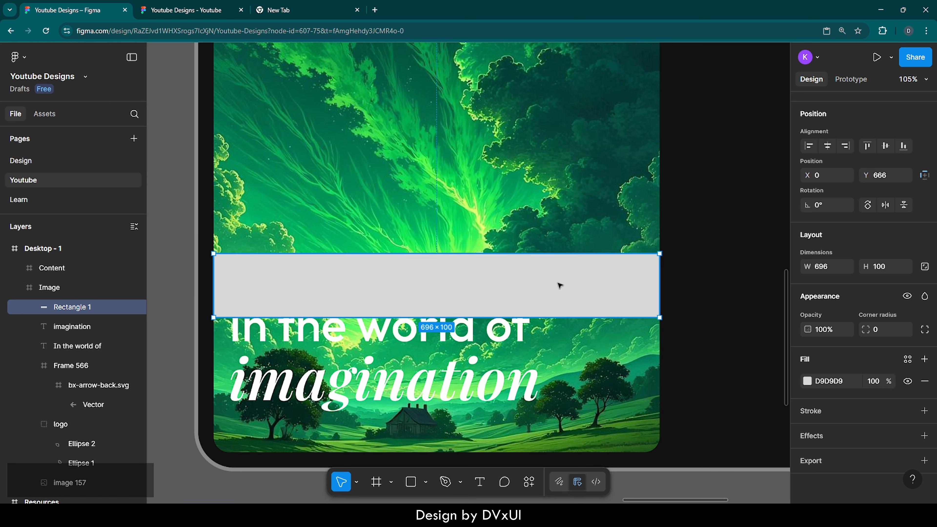
pyautogui.moveTo(476, 317); pyautogui.dragTo(470, 451)
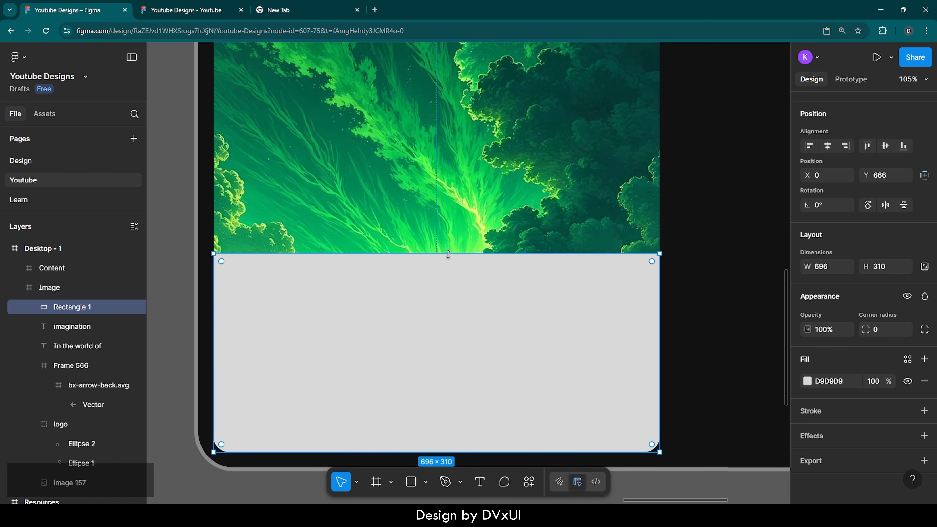
pyautogui.moveTo(447, 253); pyautogui.dragTo(447, 222)
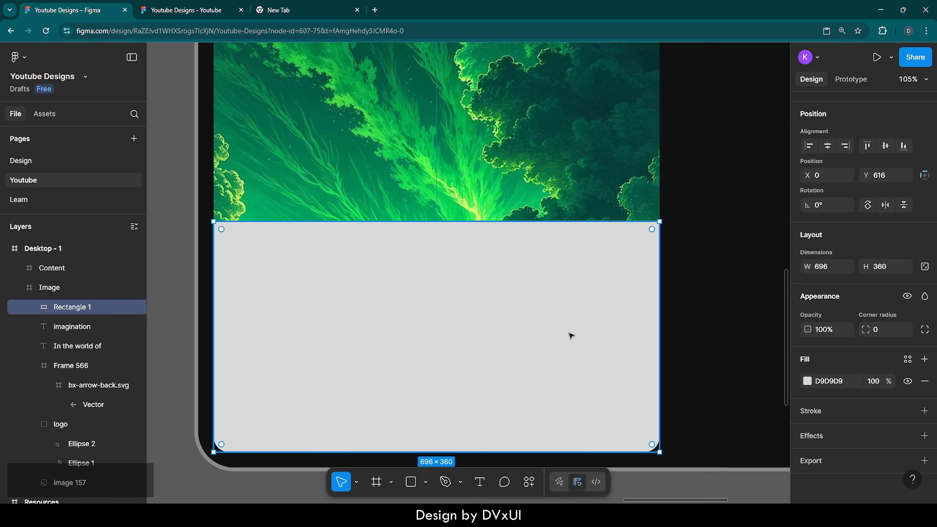
# Fill the rectangle with 000000 and switch it to a linear gradient with the black stop at the bottom.
pyautogui.write('0')
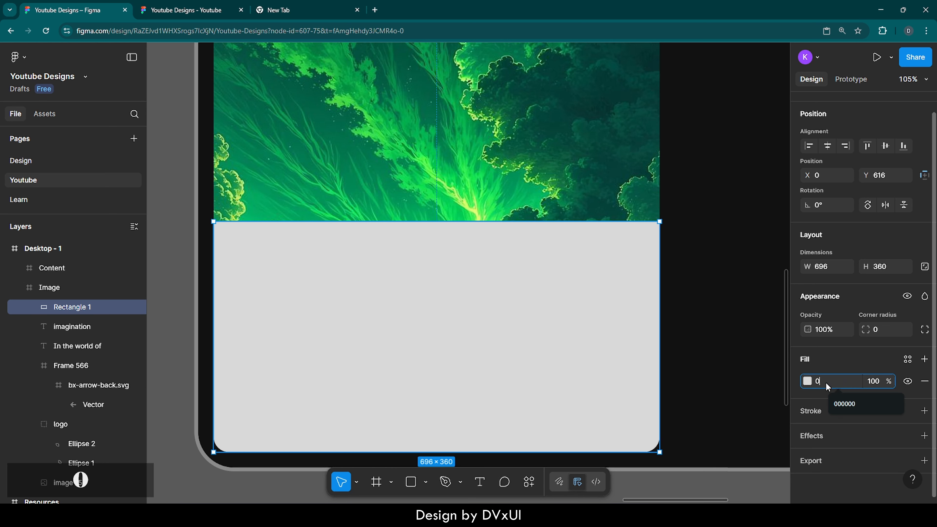
pyautogui.press('Return')
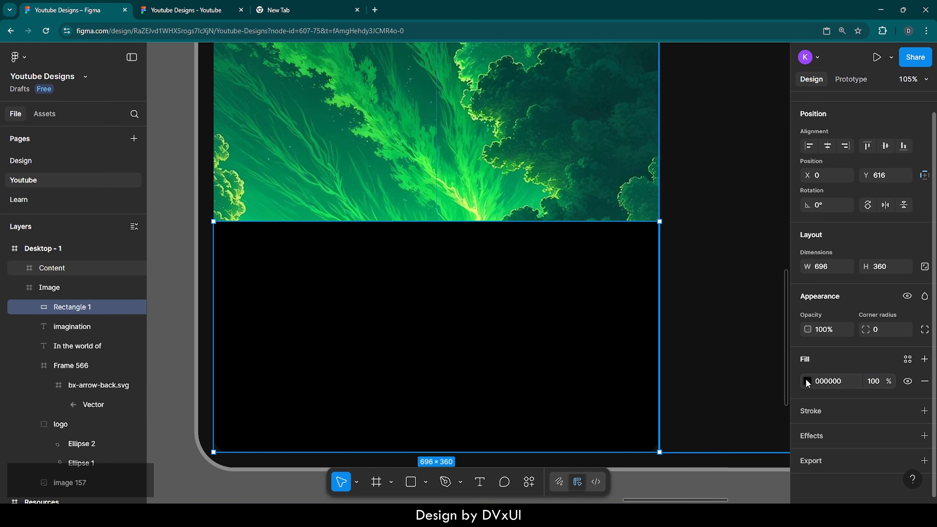
pyautogui.click(808, 380)
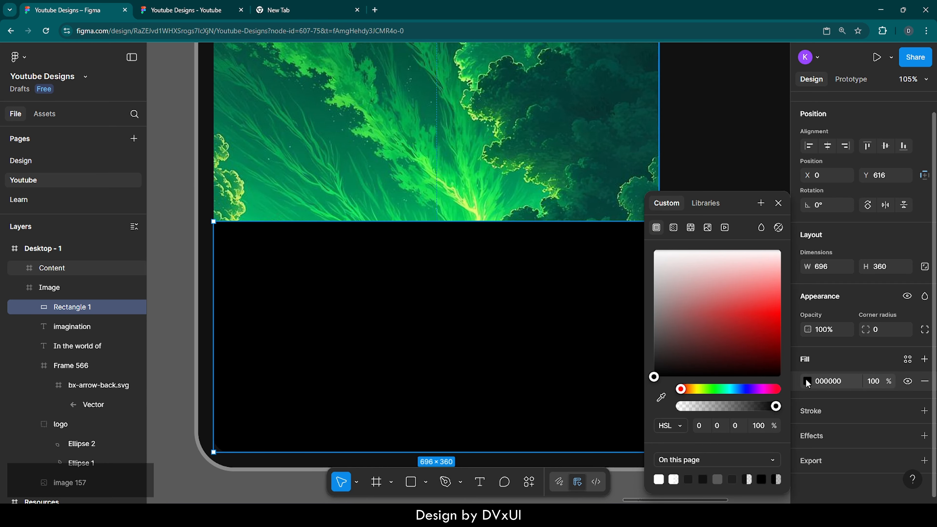
pyautogui.click(674, 229)
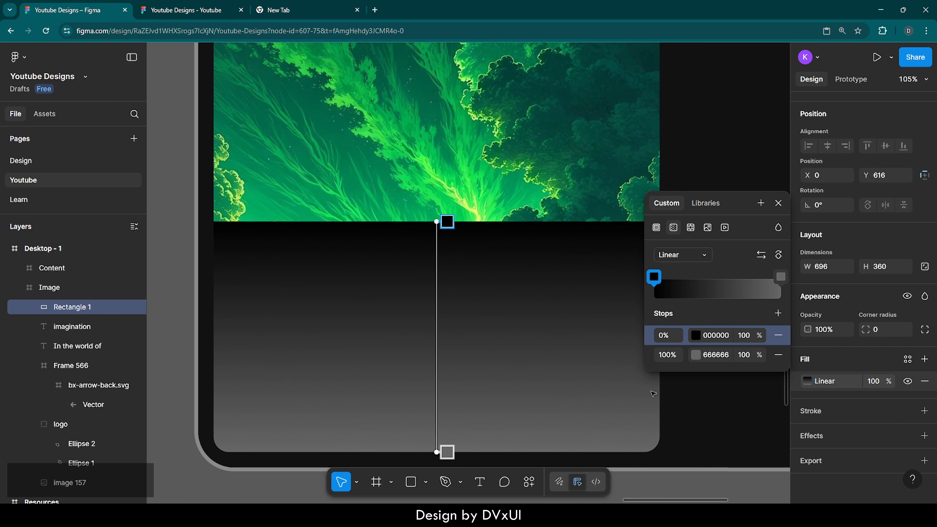
pyautogui.click(778, 255)
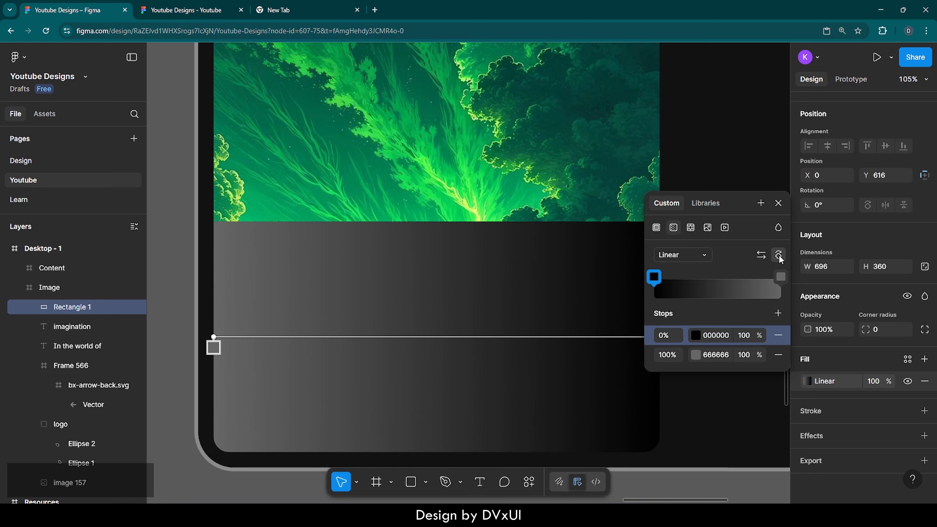
pyautogui.click(778, 254)
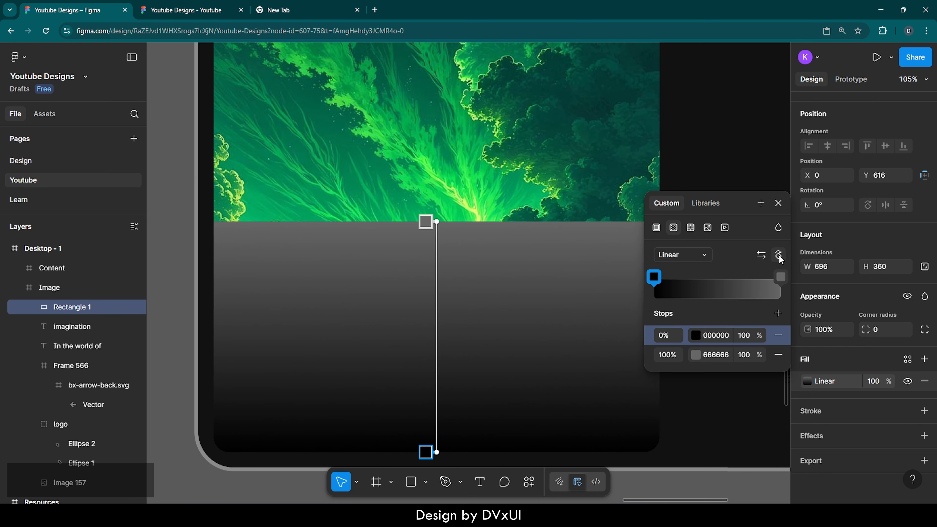
# Set the gradient's second stop to 000000 with 0% opacity.
pyautogui.click(716, 353)
pyautogui.write('0000')
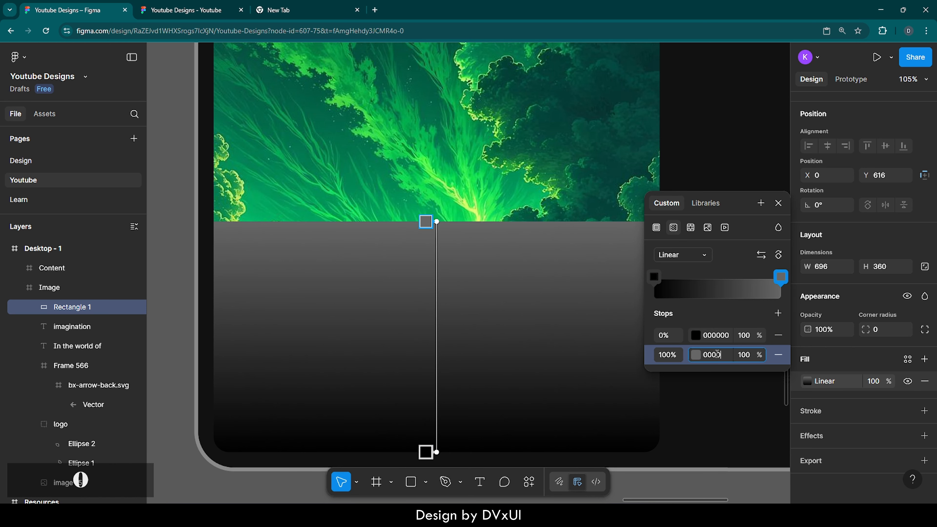
pyautogui.write('00')
pyautogui.press('Return')
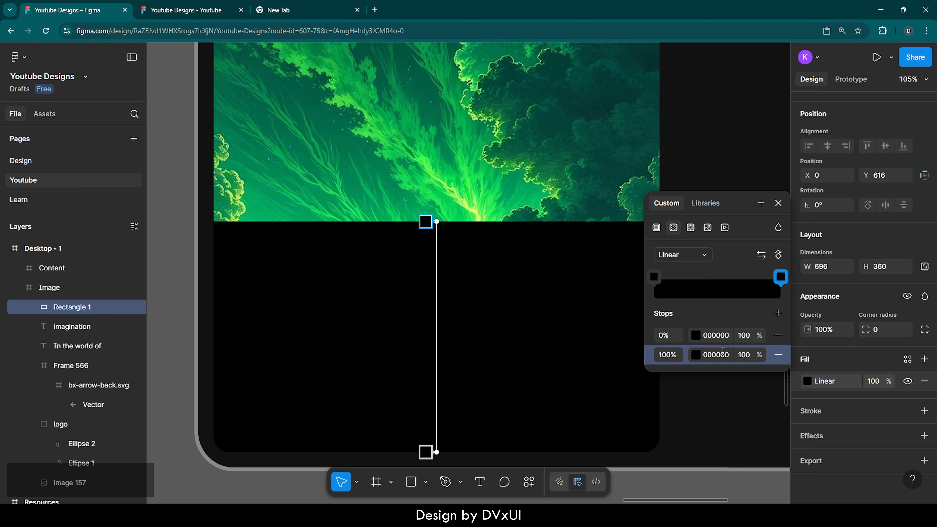
pyautogui.click(747, 355)
pyautogui.write('0')
pyautogui.press('Return')
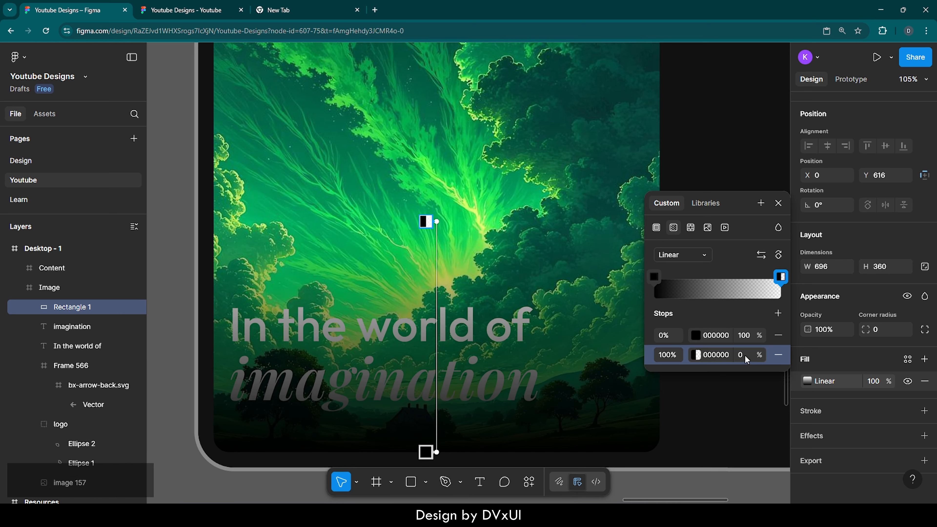
pyautogui.click(595, 278)
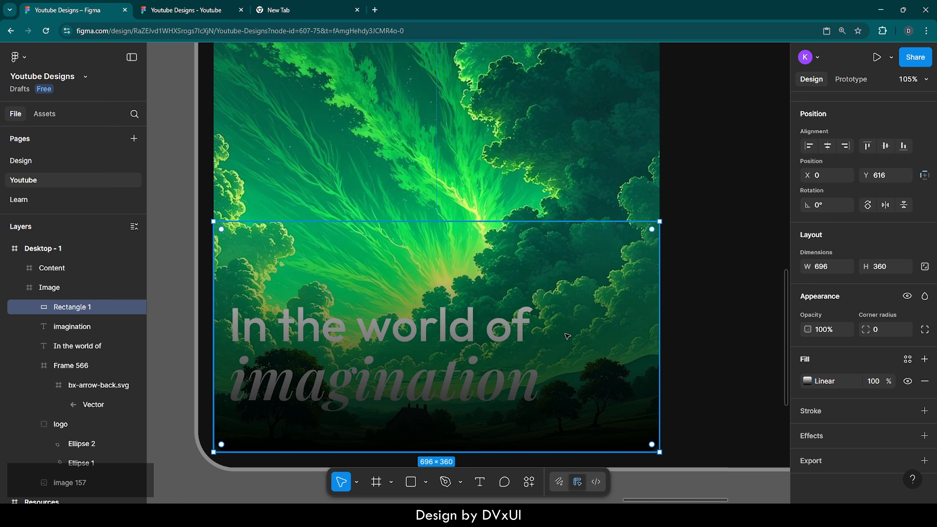
# Reorder the gradient rectangle so it sits just above the background image, behind the text.
pyautogui.rightClick(382, 292)
pyautogui.click(413, 218)
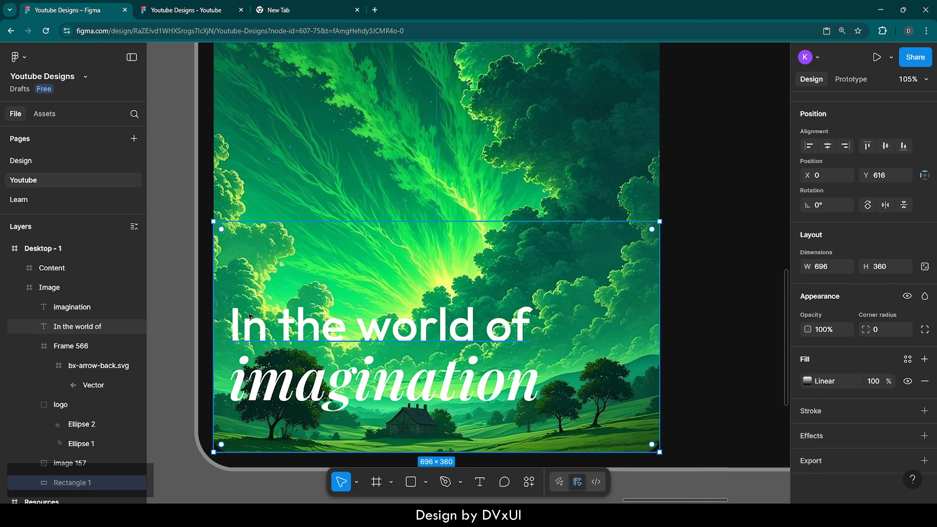
pyautogui.scroll(-3, 74, 384)
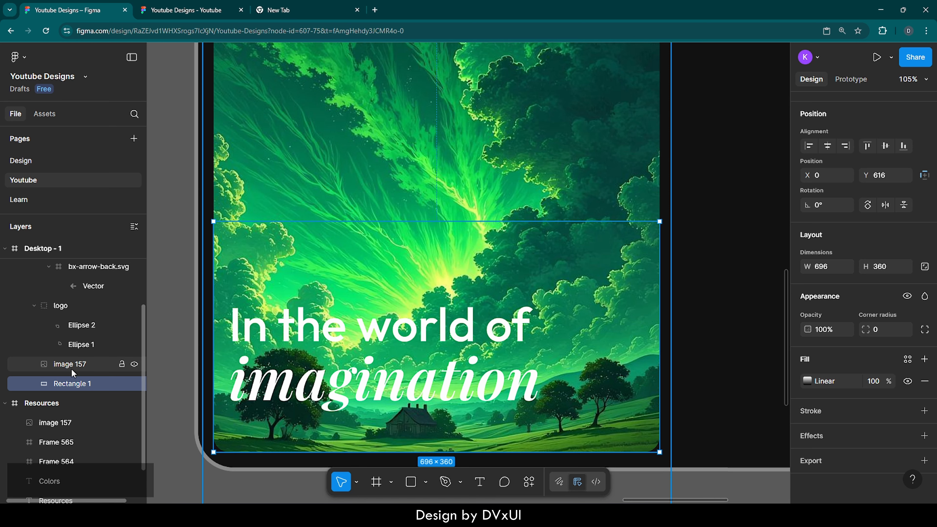
pyautogui.moveTo(70, 386); pyautogui.dragTo(69, 355)
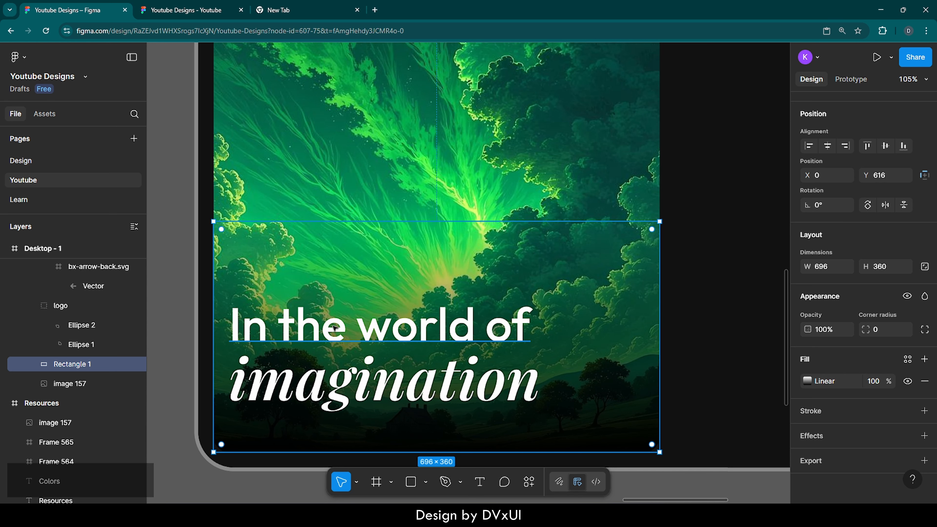
# Draw a rectangle below the headline and set its size to 105 × 6.
pyautogui.scroll(-2, 381, 420)
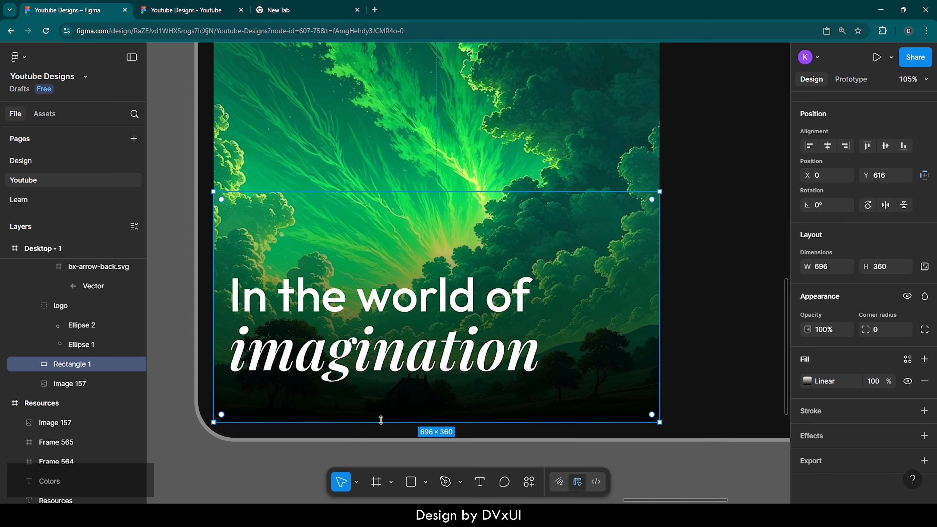
pyautogui.press('Escape')
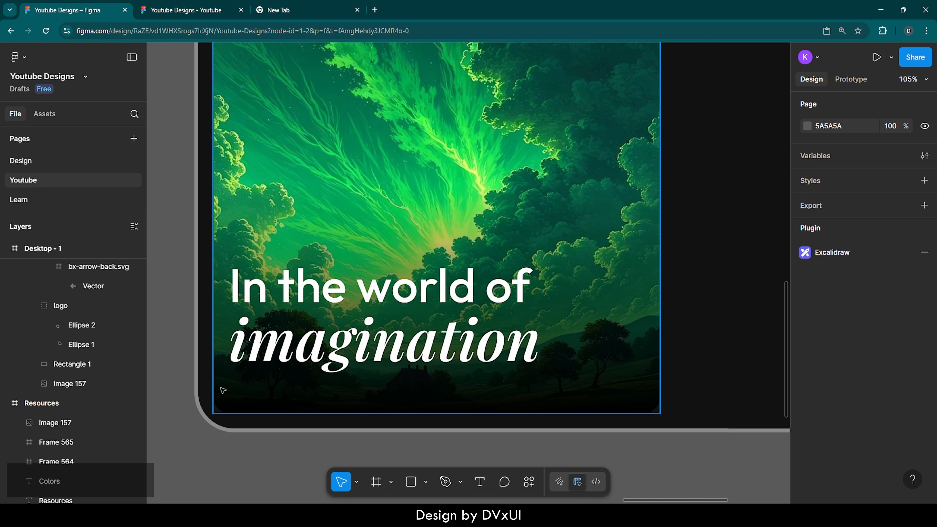
pyautogui.scroll(3, 223, 391)
pyautogui.scroll(-1, 222, 389)
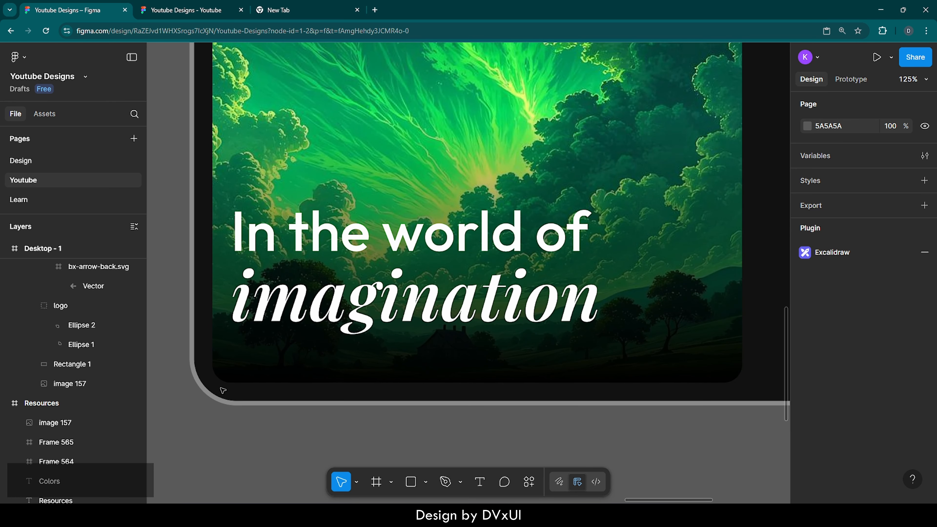
pyautogui.press('r')
pyautogui.click(253, 359)
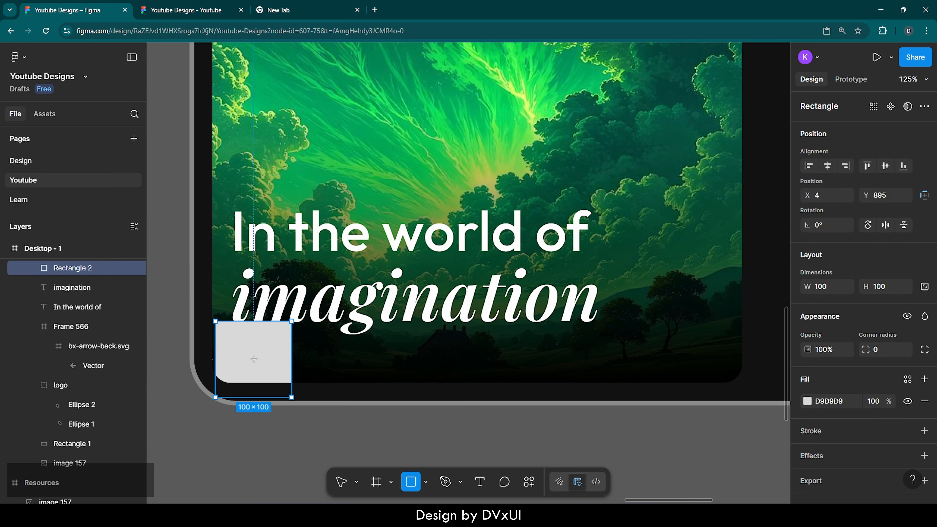
pyautogui.click(825, 288)
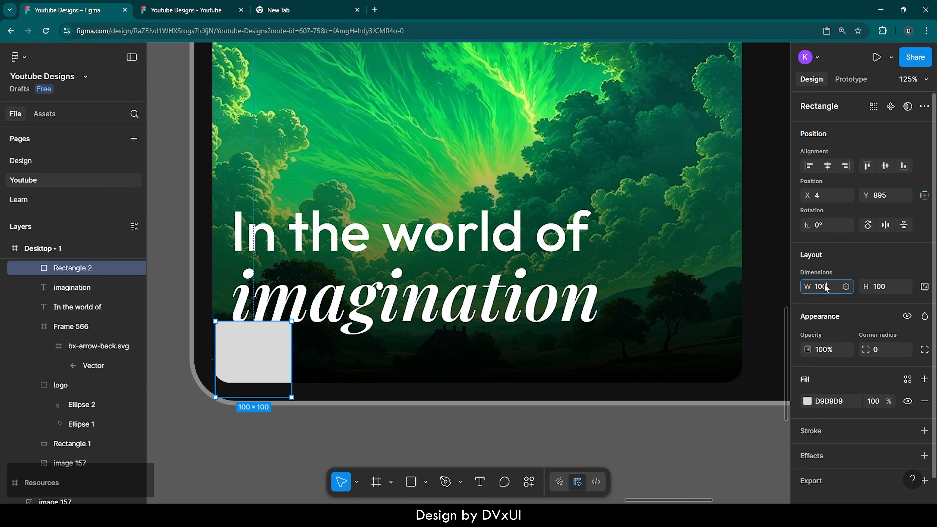
pyautogui.write('105')
pyautogui.press('Return')
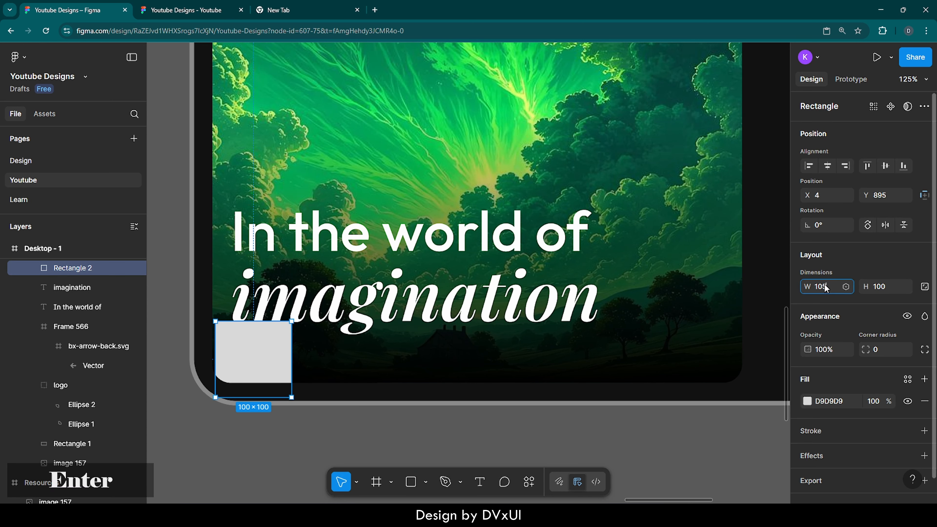
pyautogui.click(876, 288)
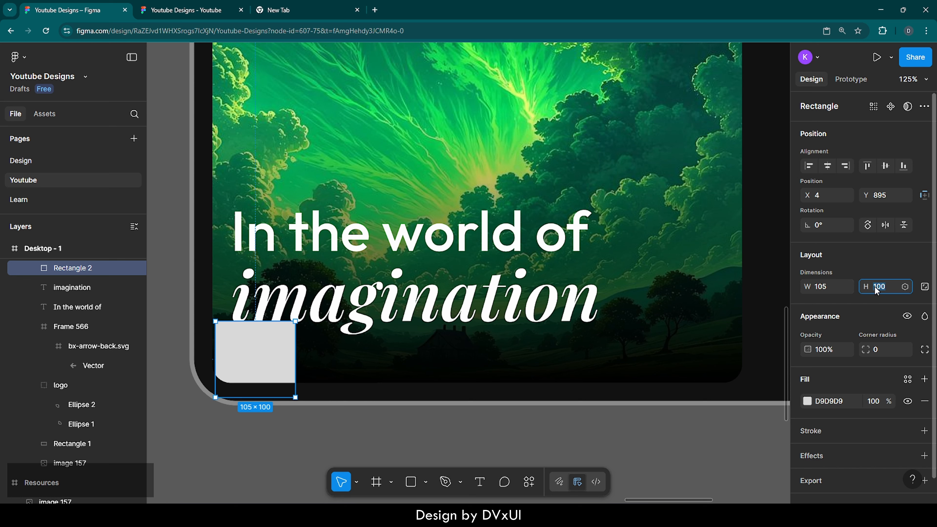
pyautogui.write('6')
pyautogui.press('Return')
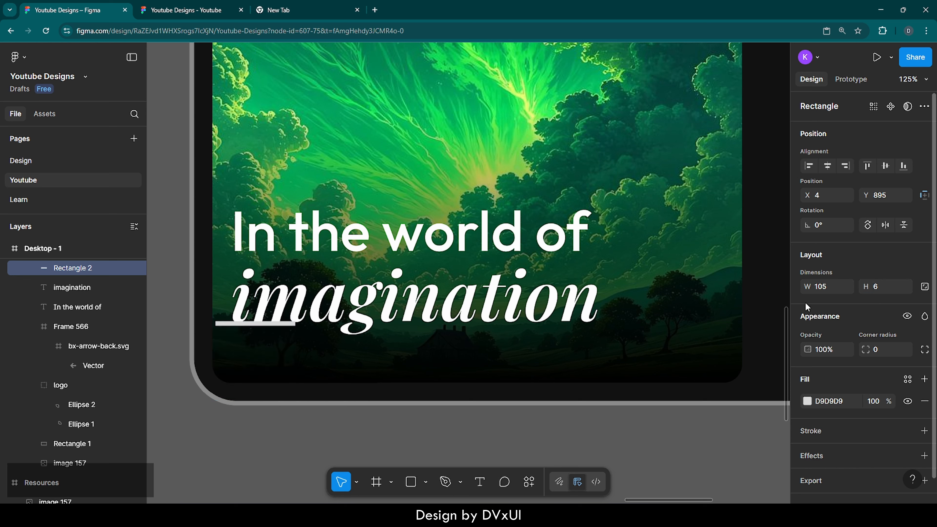
# Duplicate the bar twice to its right, setting the copies' width to 70.
pyautogui.moveTo(273, 327); pyautogui.dragTo(381, 358)
pyautogui.hotkey('ctrl', 'v')
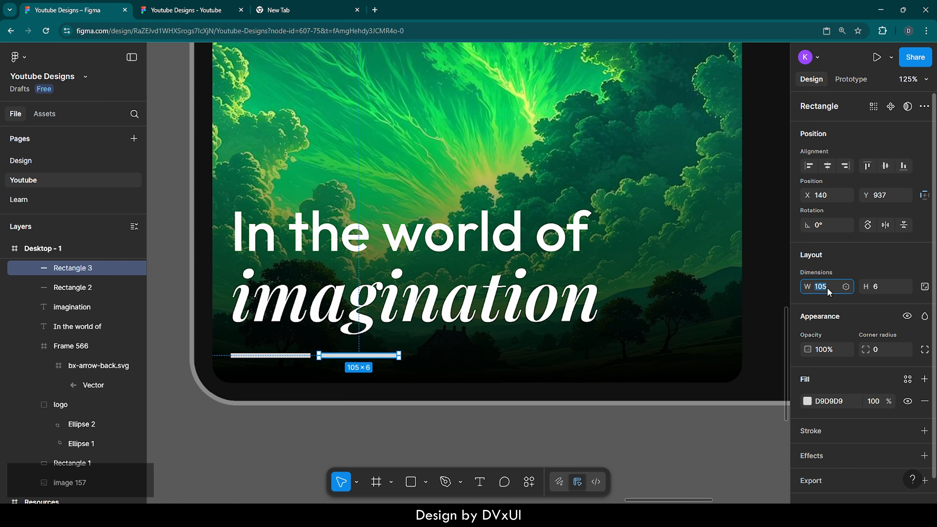
pyautogui.write('70')
pyautogui.press('Return')
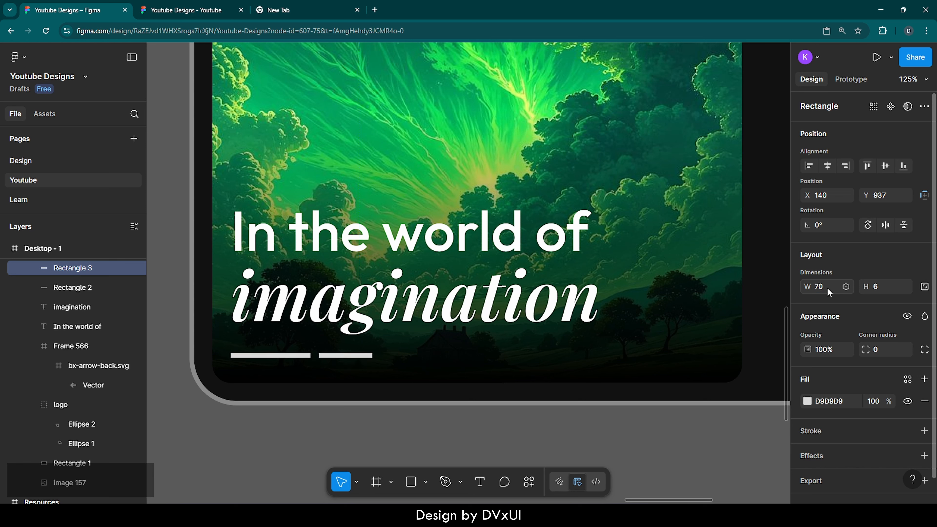
pyautogui.hotkey('ctrl', 'v')
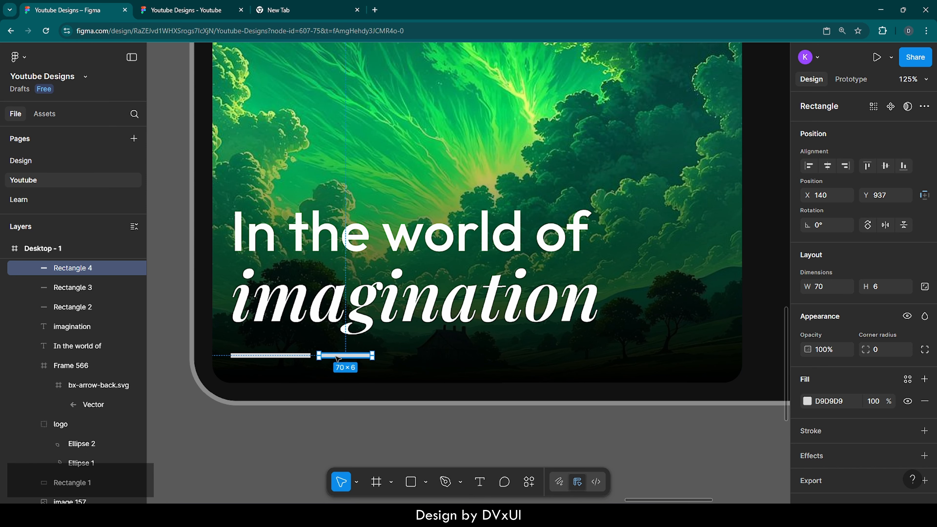
pyautogui.moveTo(340, 357); pyautogui.dragTo(404, 358)
# Wrap the three bars in an auto layout frame with a 16 gap.
pyautogui.keyDown('shift'); pyautogui.click(345, 356); pyautogui.keyUp('shift')
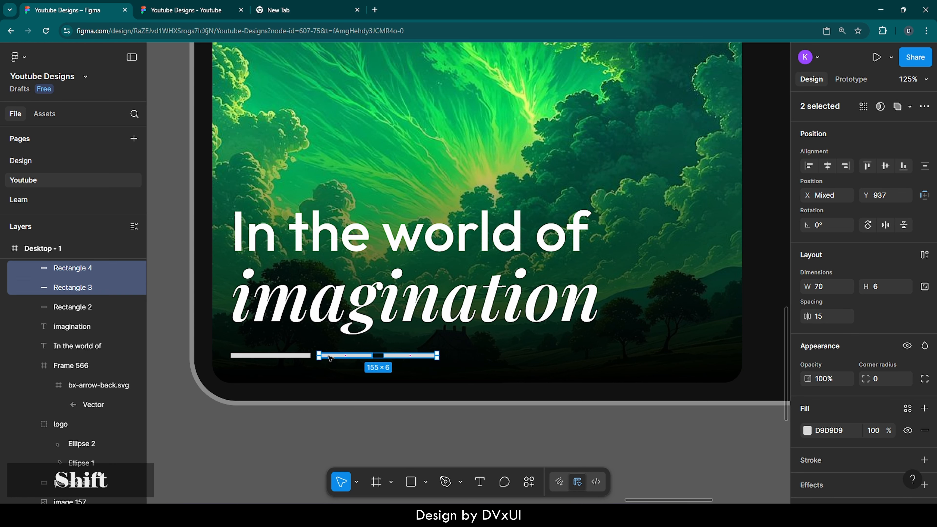
pyautogui.keyDown('shift'); pyautogui.click(290, 356); pyautogui.keyUp('shift')
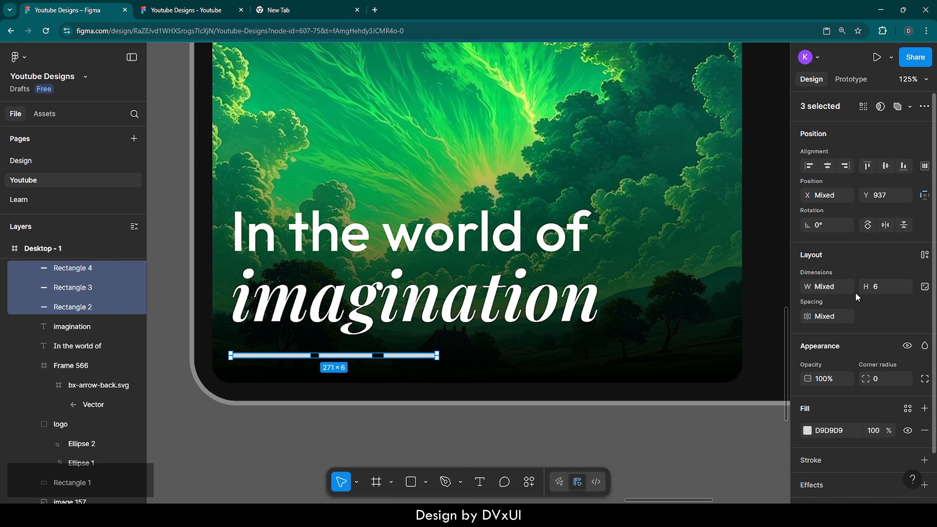
pyautogui.click(925, 255)
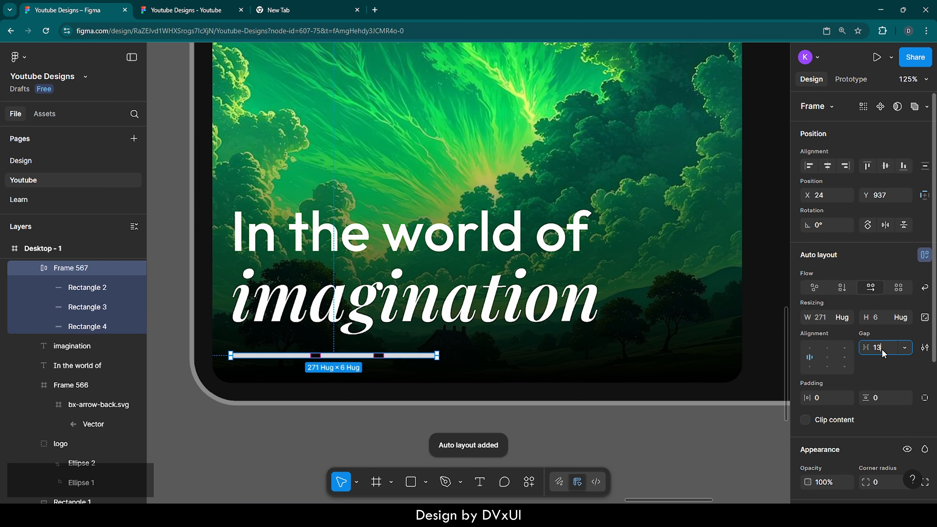
pyautogui.write('16')
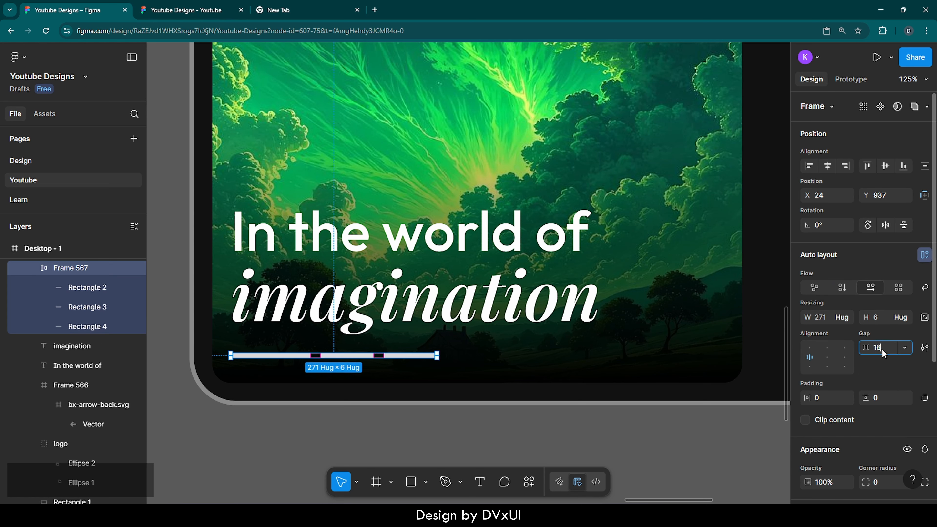
pyautogui.press('Return')
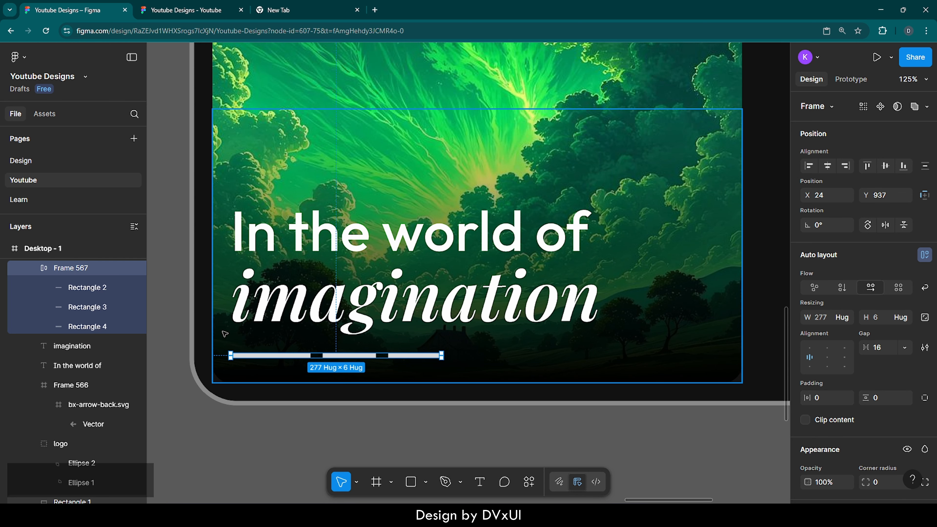
# Set the first bar's fill to FFFFFF.
pyautogui.press('alt')
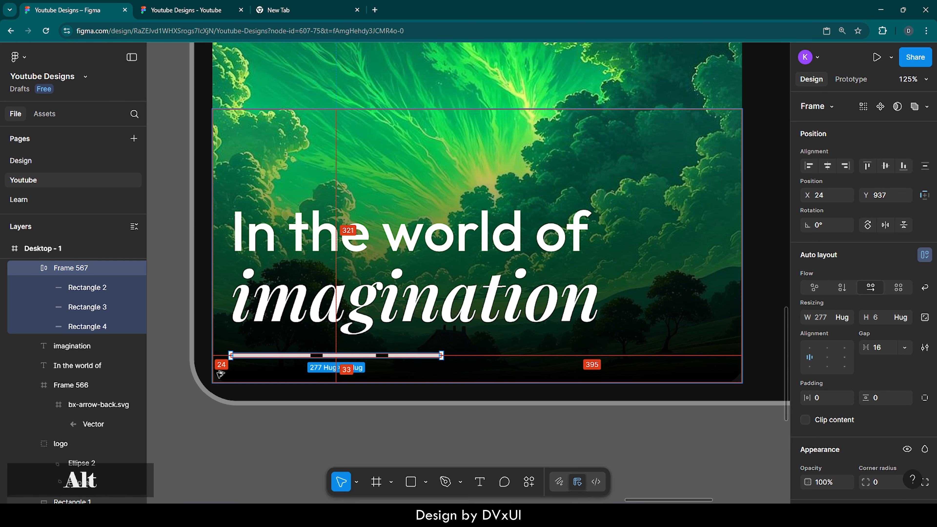
pyautogui.doubleClick(288, 356)
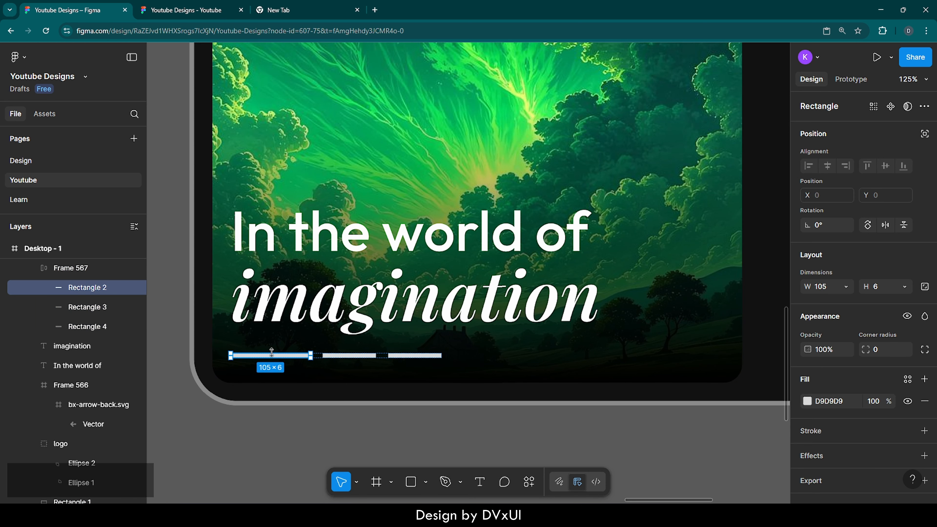
pyautogui.click(823, 400)
pyautogui.write('FFFFFF')
pyautogui.press('Return')
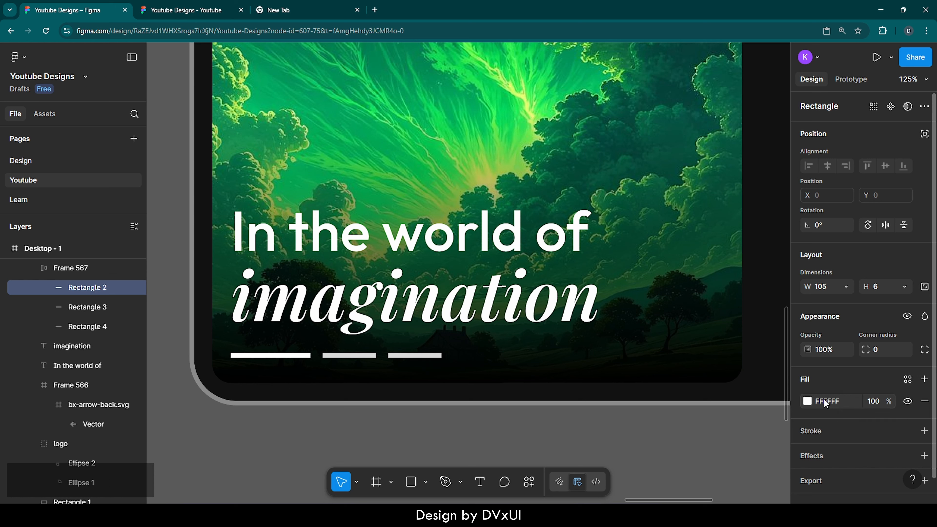
# Set the other two bars' fill to FFFFFF at 40% opacity.
pyautogui.click(347, 356)
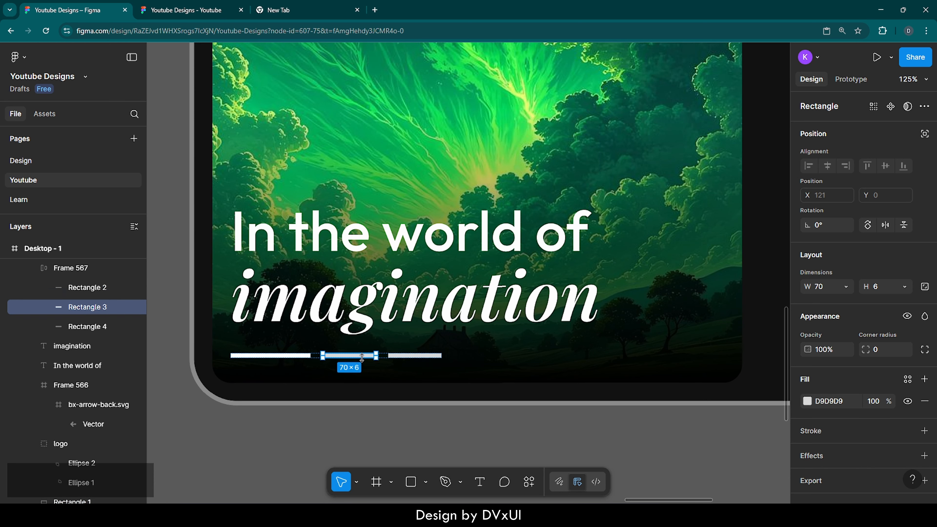
pyautogui.keyDown('shift'); pyautogui.click(403, 356); pyautogui.keyUp('shift')
pyautogui.click(826, 400)
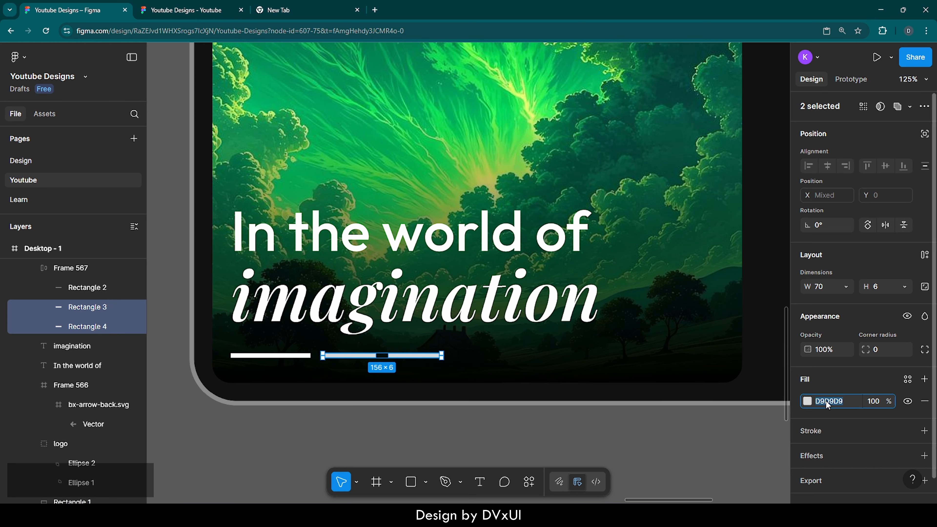
pyautogui.write('FFFFFF')
pyautogui.press('Return')
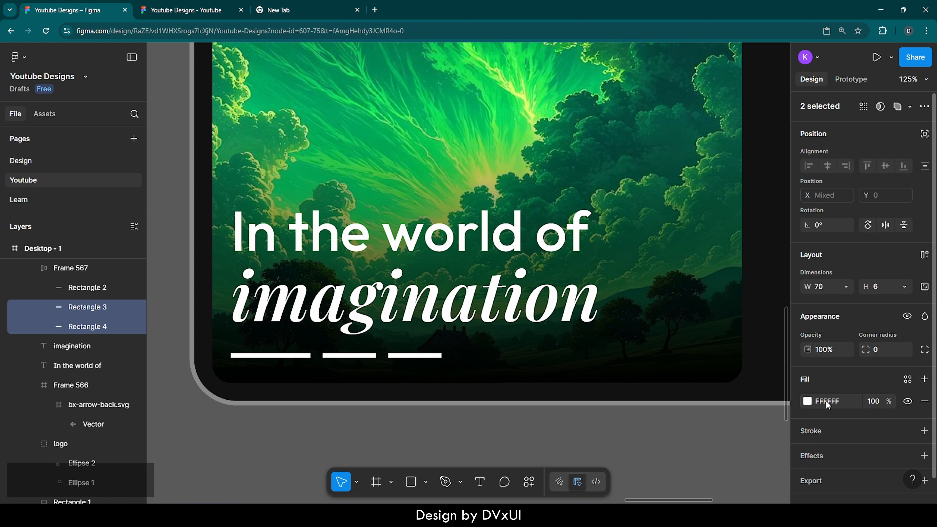
pyautogui.click(879, 402)
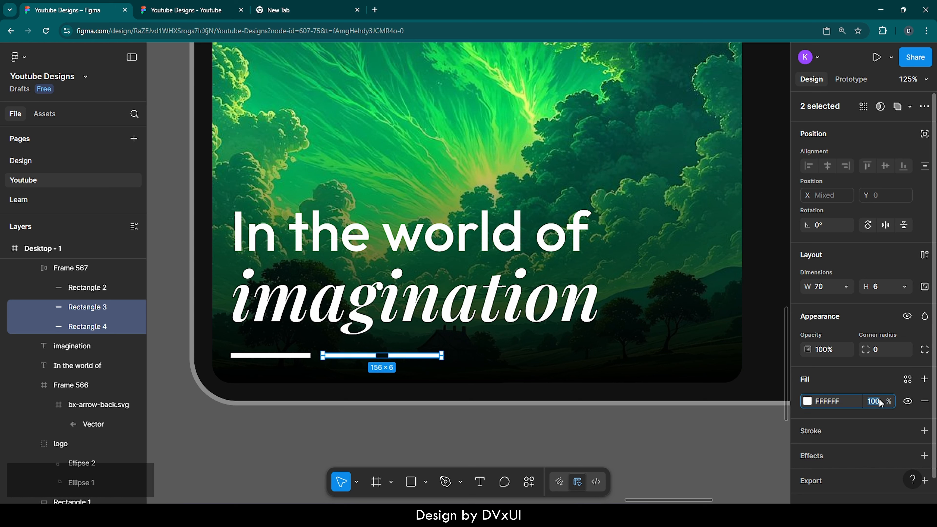
pyautogui.write('40')
pyautogui.press('Return')
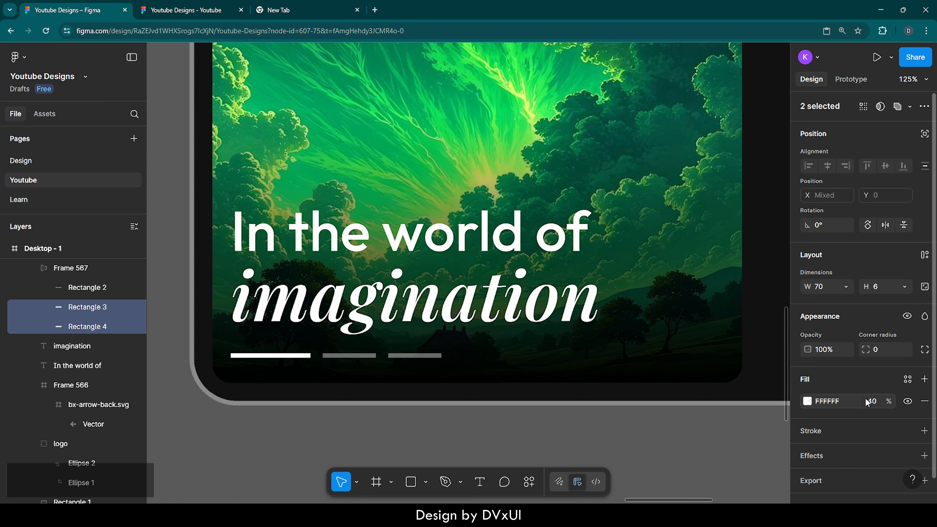
# Round the corners of all three bars to a radius of 20.
pyautogui.click(296, 356)
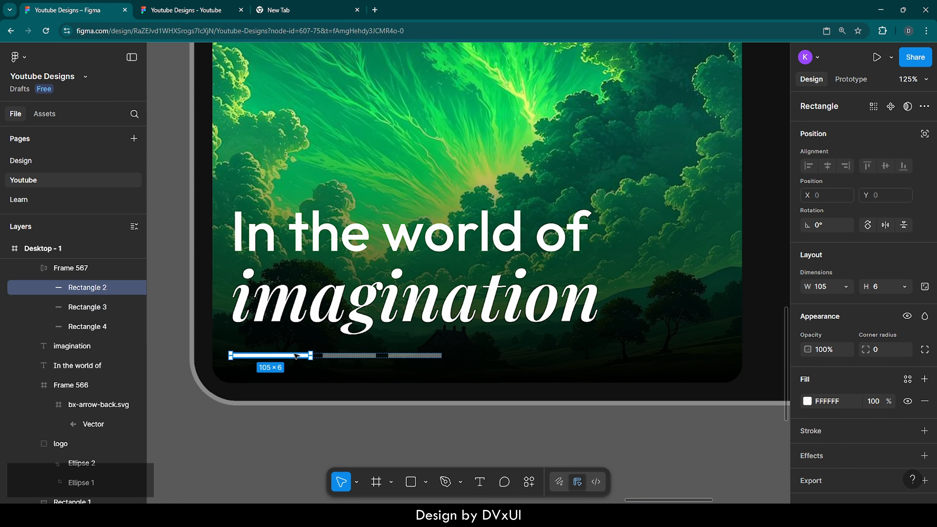
pyautogui.keyDown('shift'); pyautogui.click(336, 355); pyautogui.keyUp('shift')
pyautogui.keyDown('shift'); pyautogui.click(402, 355); pyautogui.keyUp('shift')
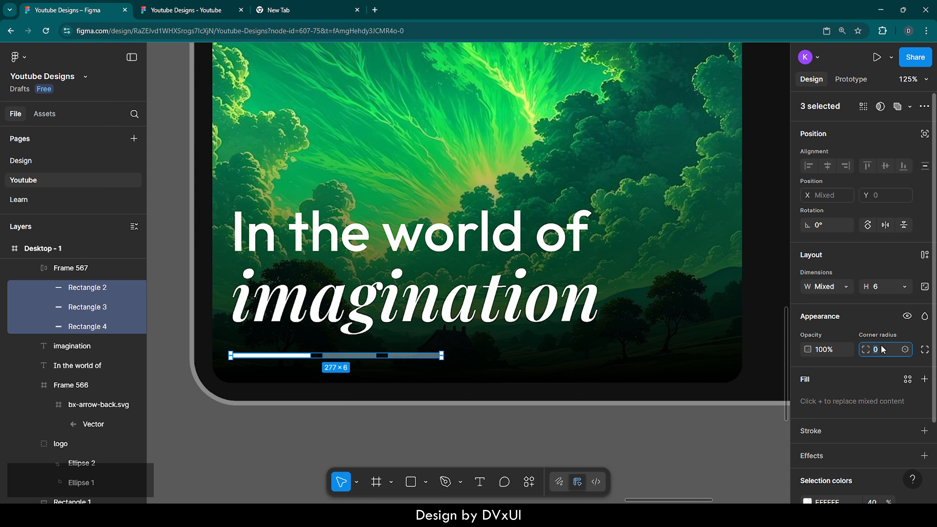
pyautogui.press('shift')
pyautogui.hotkey('shift', 'Up')
pyautogui.hotkey('shift', 'Up')
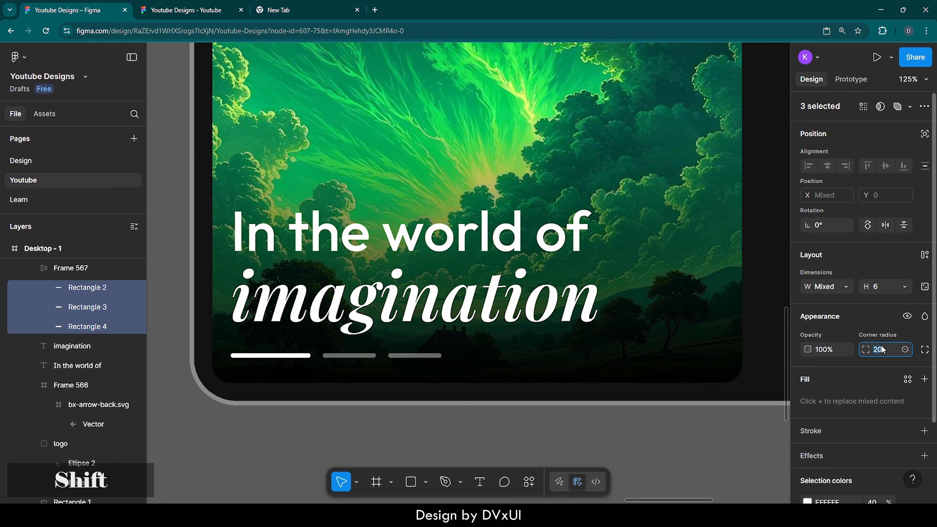
# Change the 'imagination' headline's font style to Medium Italic.
pyautogui.click(441, 379)
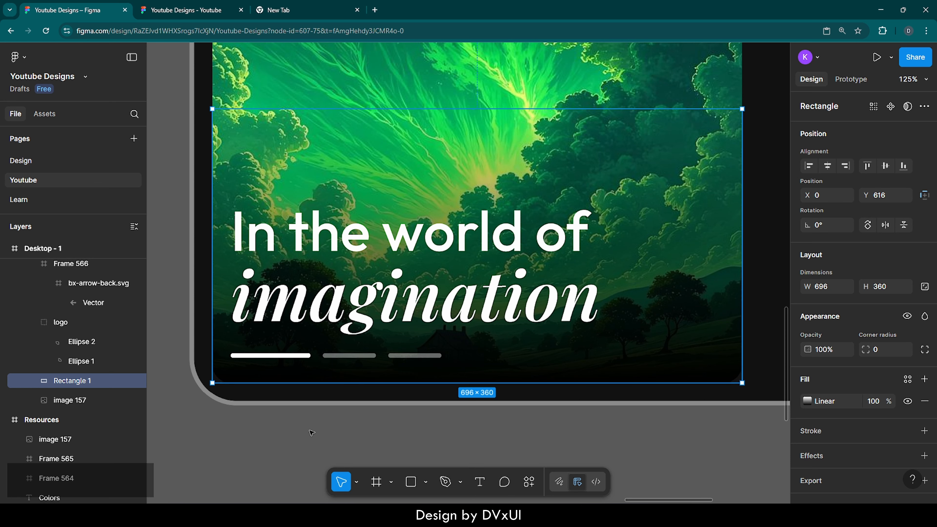
pyautogui.scroll(-5, 312, 432)
pyautogui.scroll(-2, 312, 432)
pyautogui.hscroll(1, 496, 383)
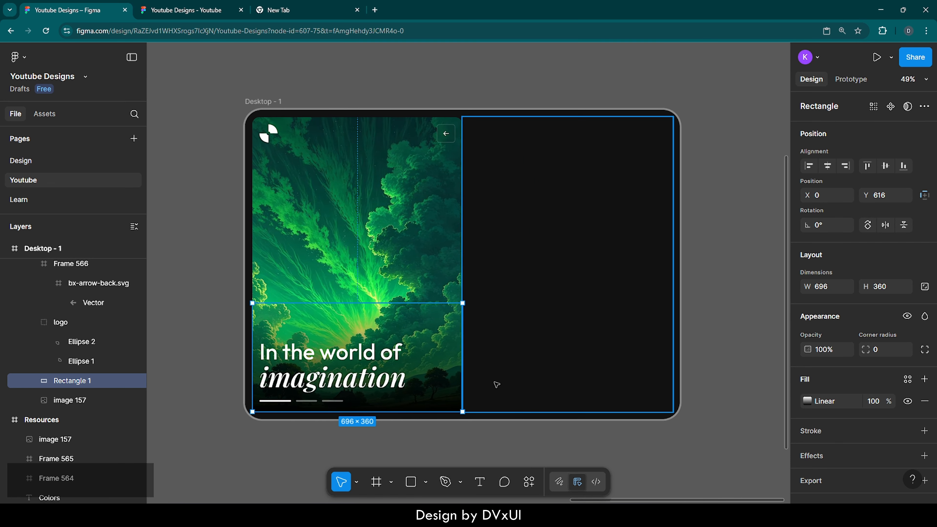
pyautogui.click(539, 377)
pyautogui.hscroll(1, 538, 378)
pyautogui.hscroll(1, 538, 378)
pyautogui.hscroll(-1, 538, 379)
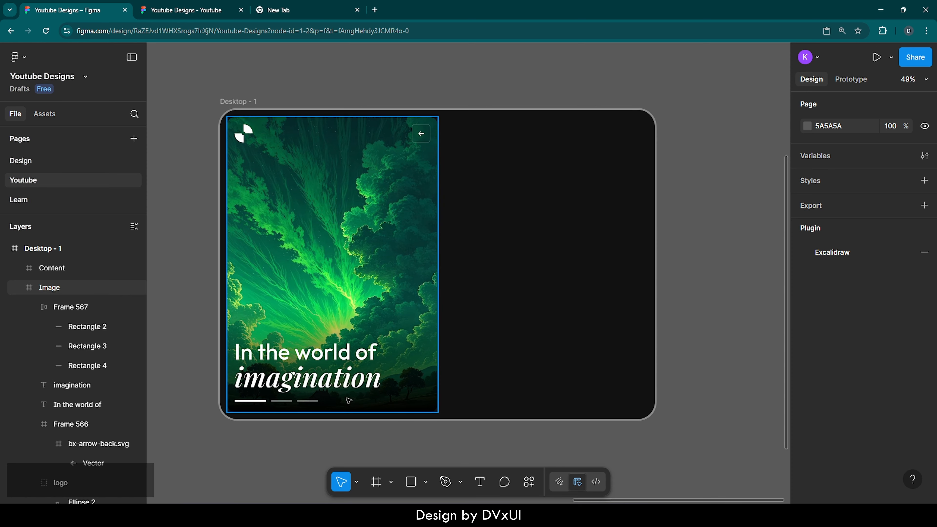
pyautogui.doubleClick(321, 386)
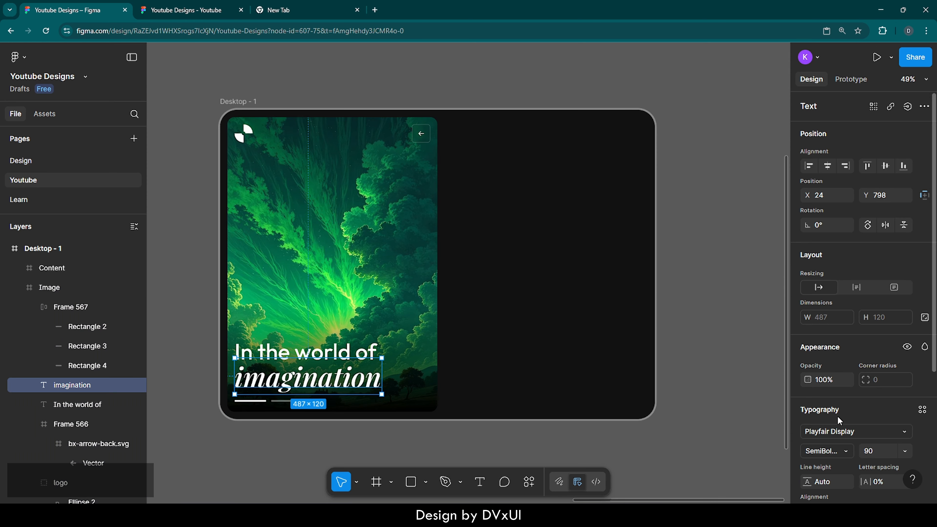
pyautogui.scroll(-3, 839, 449)
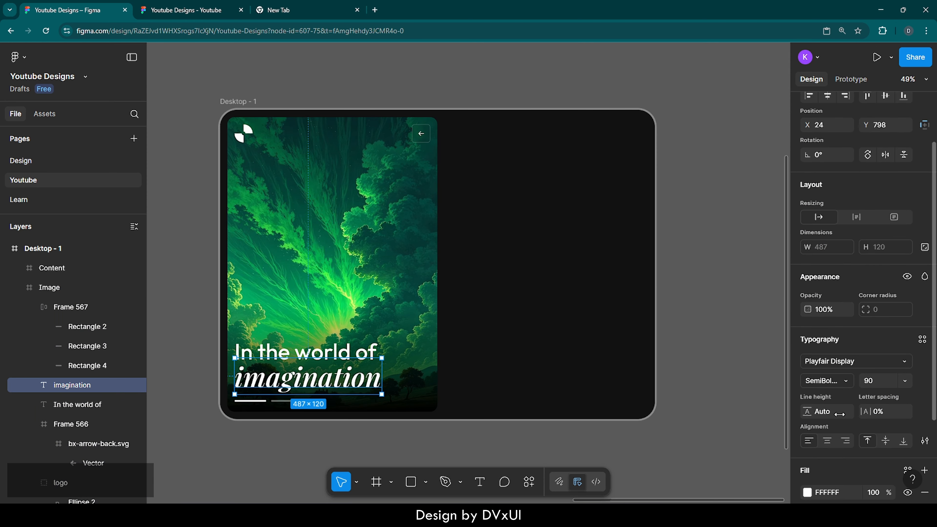
pyautogui.click(835, 383)
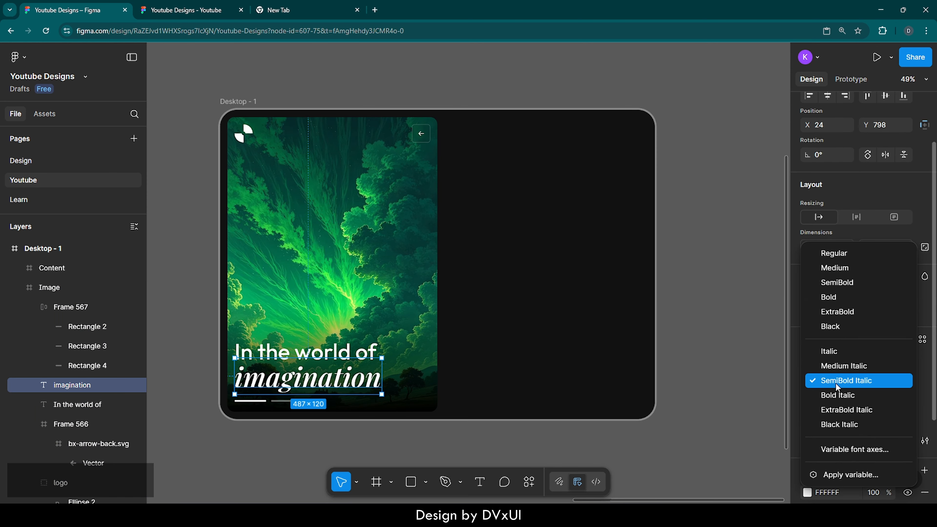
pyautogui.click(834, 366)
# Add a 'Create Account' text in the upper part of the dark content panel.
pyautogui.click(689, 381)
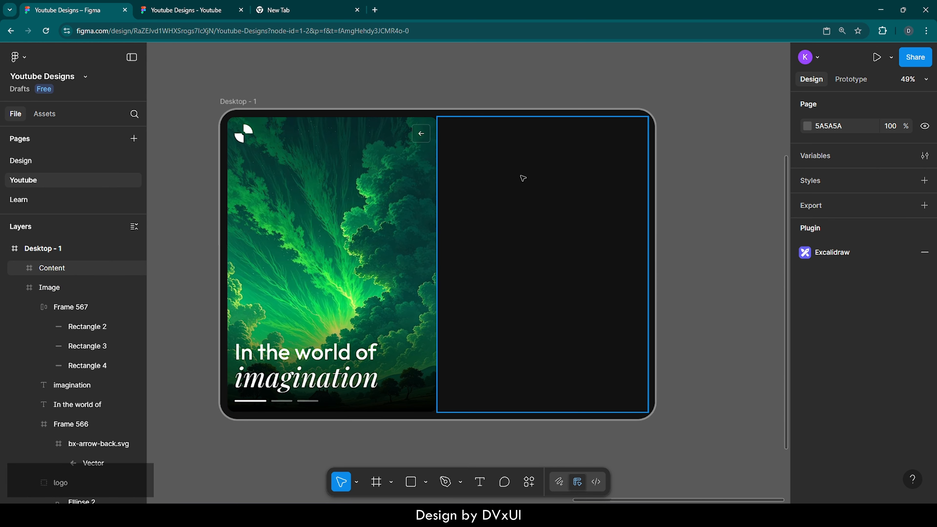
pyautogui.scroll(3, 618, 164)
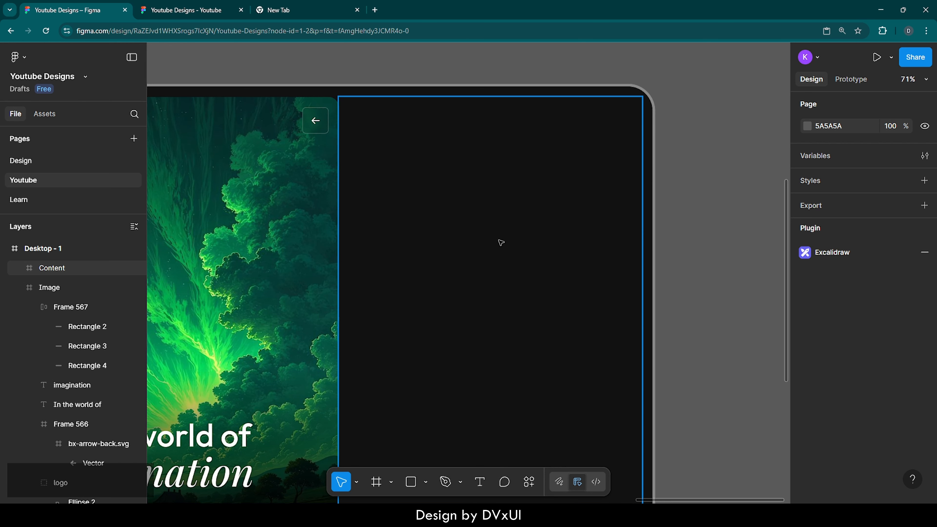
pyautogui.press('t')
pyautogui.click(440, 234)
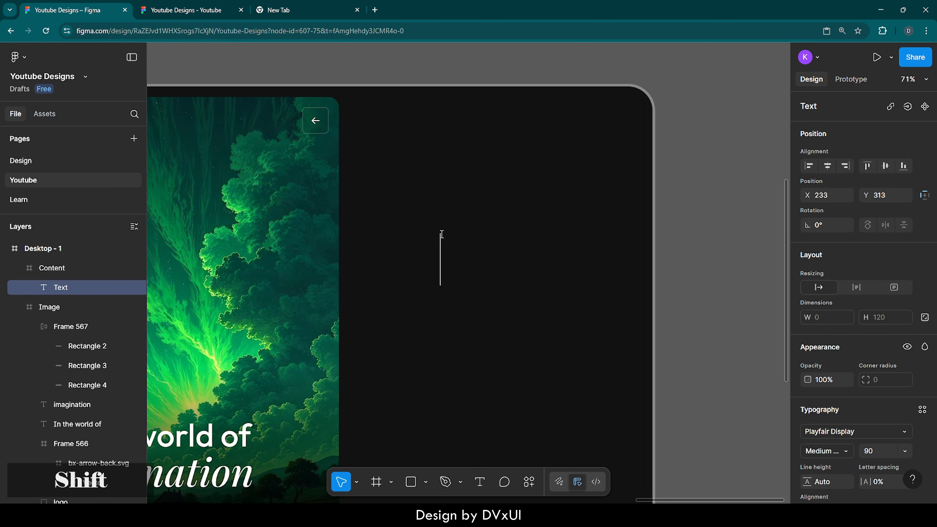
pyautogui.write('Create A')
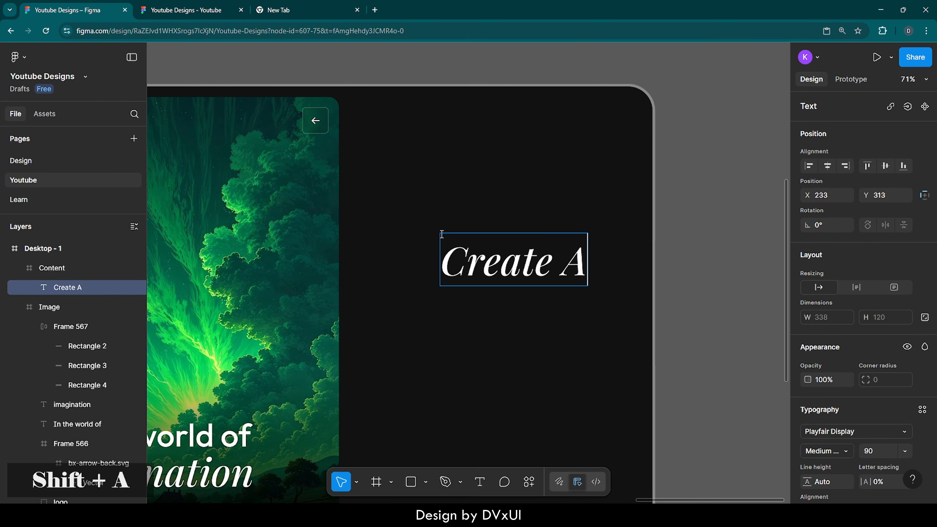
pyautogui.write('ccount')
# Set the 'Create Account' text to the Outfit font at size 40.
pyautogui.hotkey('ctrl', 'a')
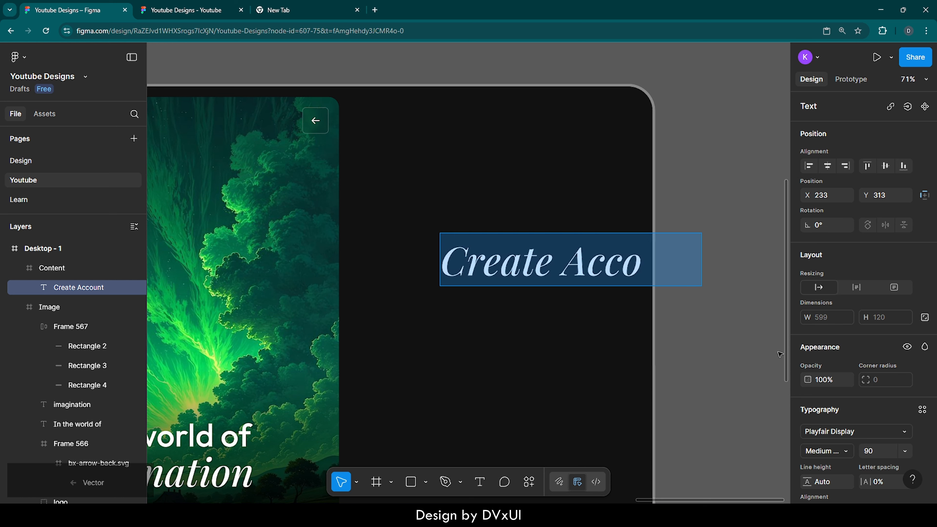
pyautogui.click(832, 431)
pyautogui.write('outfit')
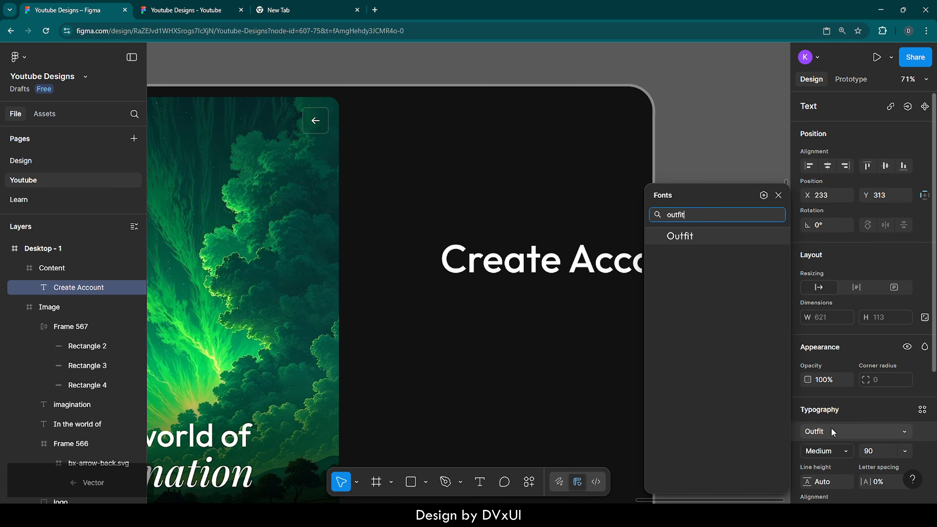
pyautogui.press('Return')
pyautogui.click(877, 450)
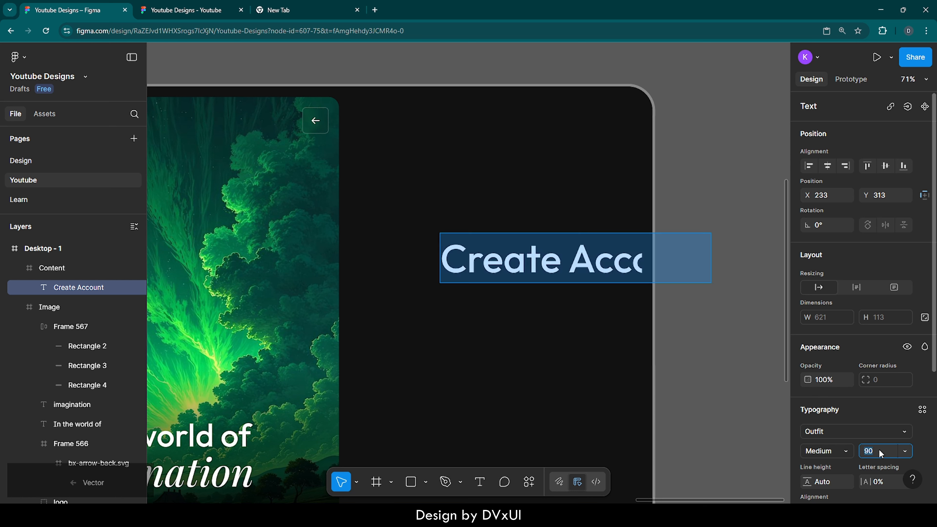
pyautogui.write('40')
pyautogui.press('Return')
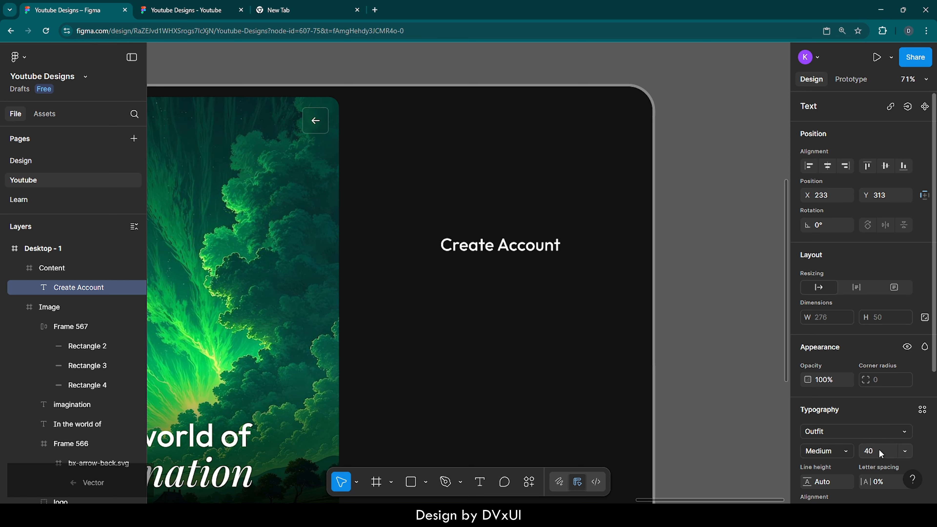
# Change the 'Create Account' font style to Regular.
pyautogui.scroll(-1, 874, 447)
pyautogui.scroll(-2, 873, 449)
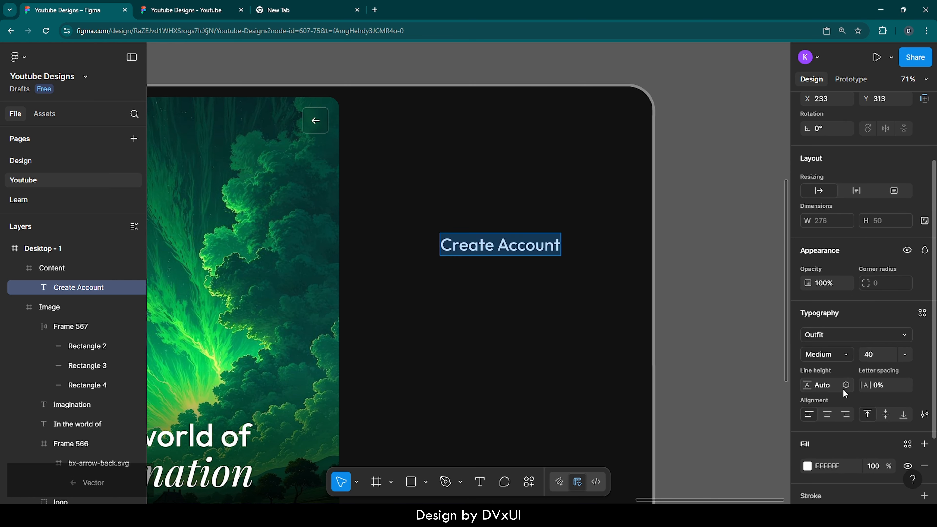
pyautogui.click(825, 355)
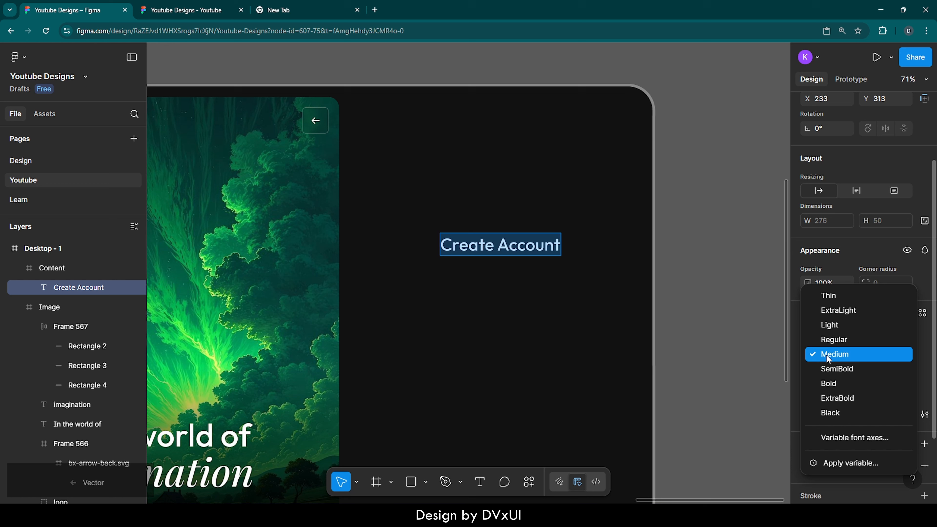
pyautogui.click(826, 341)
# Paste a copy of the heading just below it and change its text to 'Enter your details to create'.
pyautogui.hotkey('ctrl', 'v')
pyautogui.moveTo(494, 245); pyautogui.dragTo(494, 275)
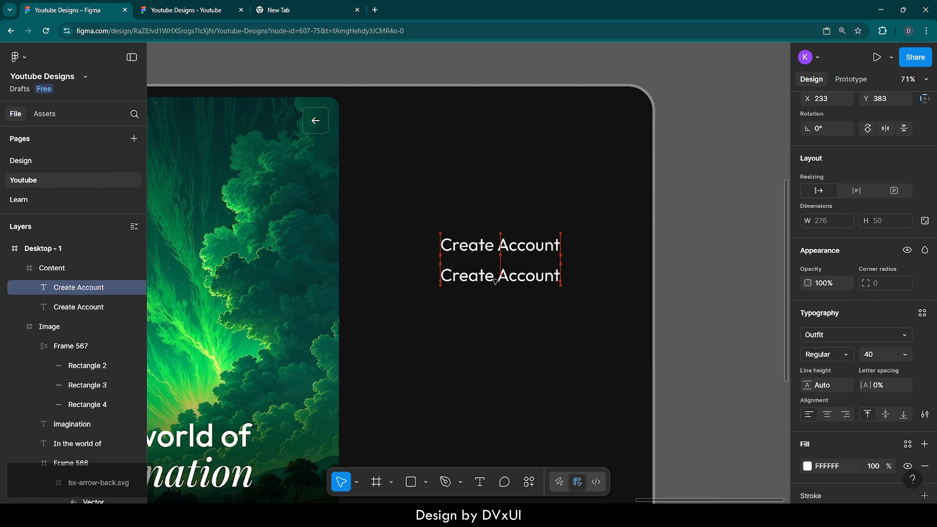
pyautogui.doubleClick(494, 279)
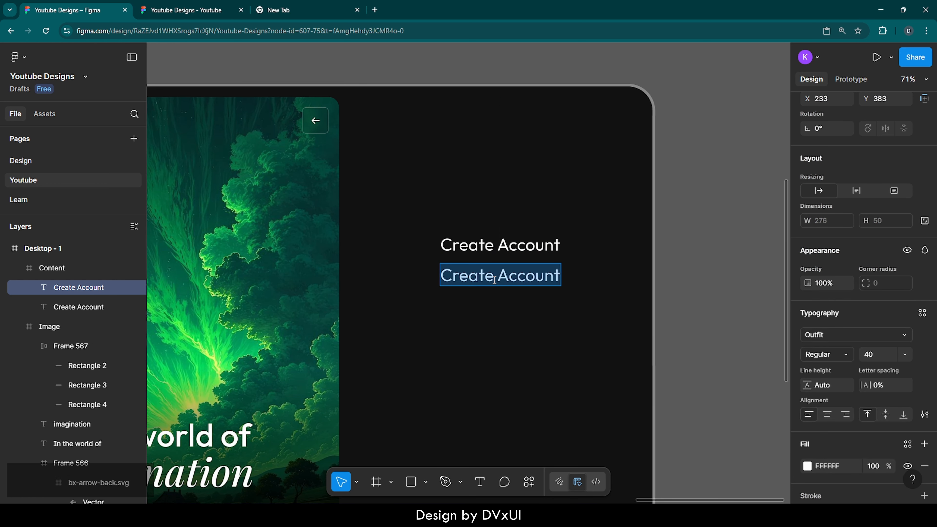
pyautogui.press('BackSpace')
pyautogui.write('Enter y')
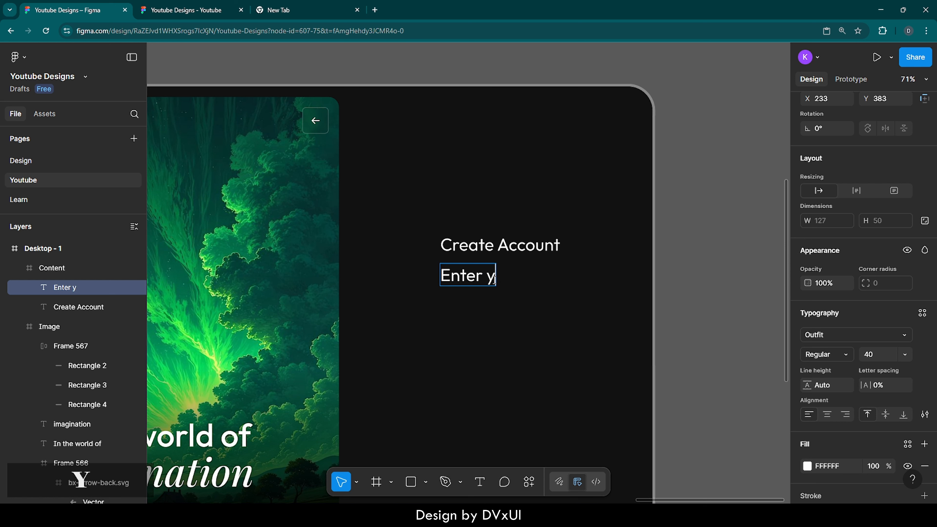
pyautogui.write('our details')
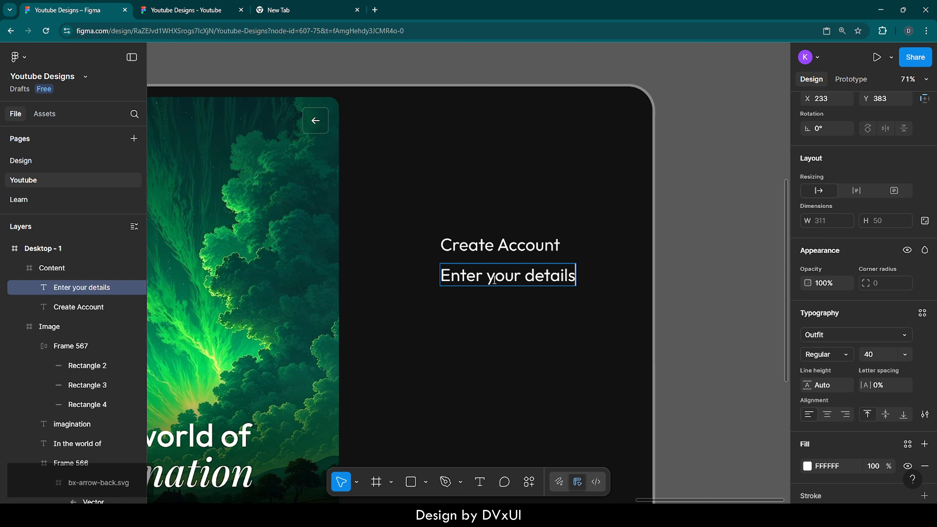
pyautogui.write(' to create')
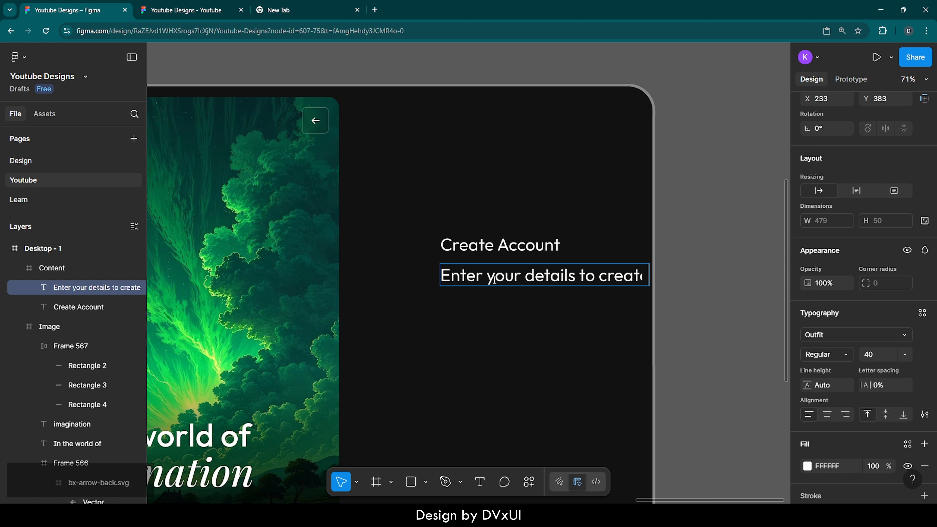
# Move the subtitle left and extend its text to 'Enter your details to create an account'.
pyautogui.press('Escape')
pyautogui.moveTo(578, 277); pyautogui.dragTo(483, 282)
pyautogui.doubleClick(547, 290)
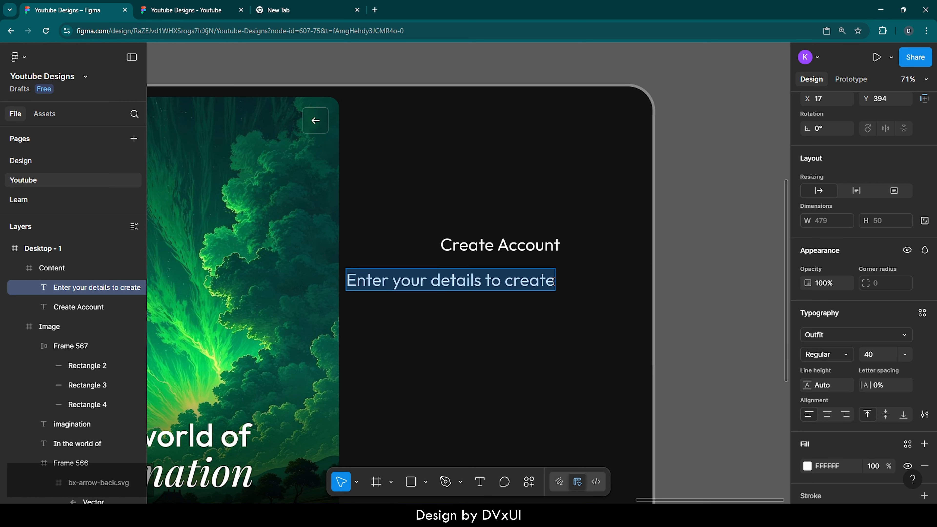
pyautogui.click(553, 281)
pyautogui.write('an acco')
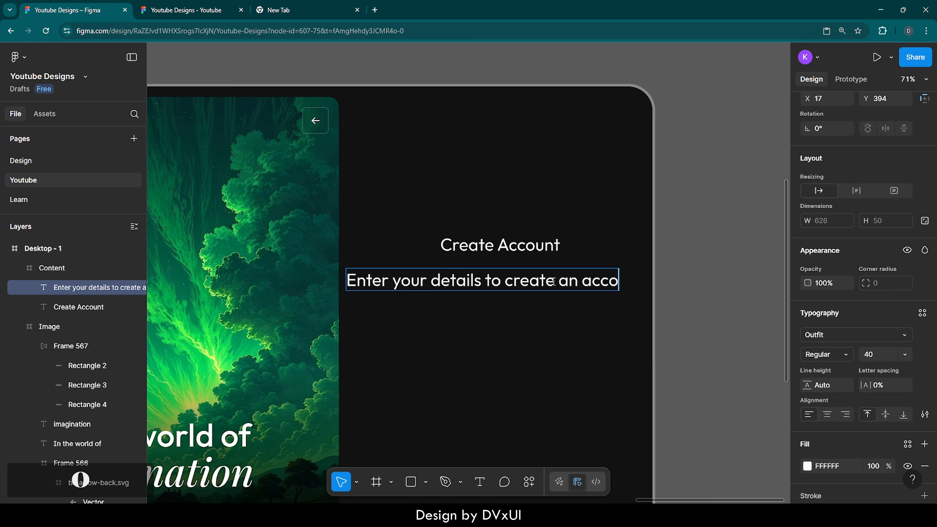
pyautogui.write('unt')
# Set the subtitle's font size to 18.
pyautogui.hotkey('ctrl', 'a')
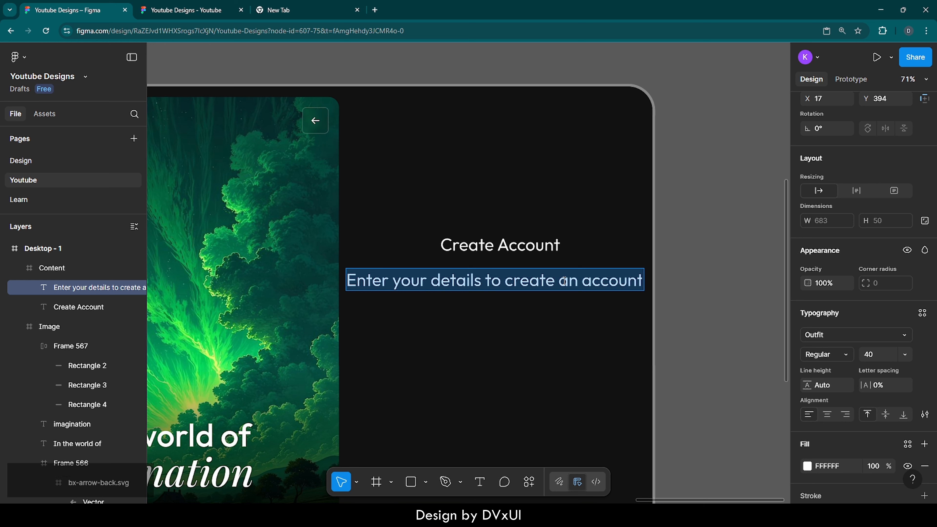
pyautogui.click(875, 355)
pyautogui.write('18')
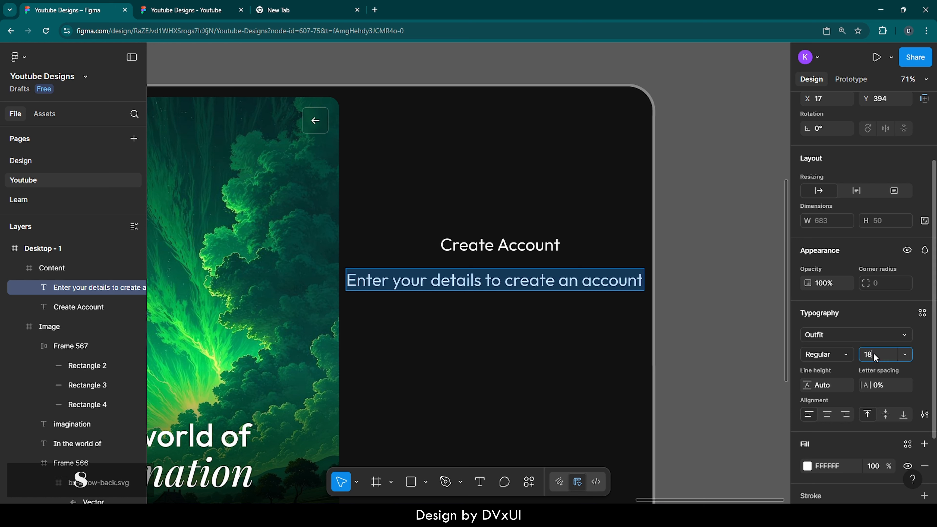
pyautogui.press('Return')
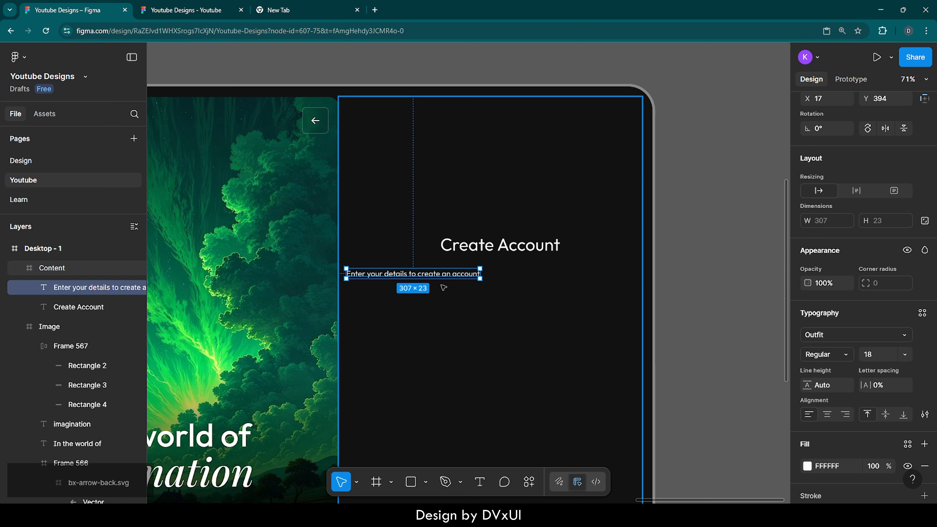
# Center both texts horizontally on each other and set the vertical spacing between them to 2.
pyautogui.keyDown('shift'); pyautogui.click(490, 246); pyautogui.keyUp('shift')
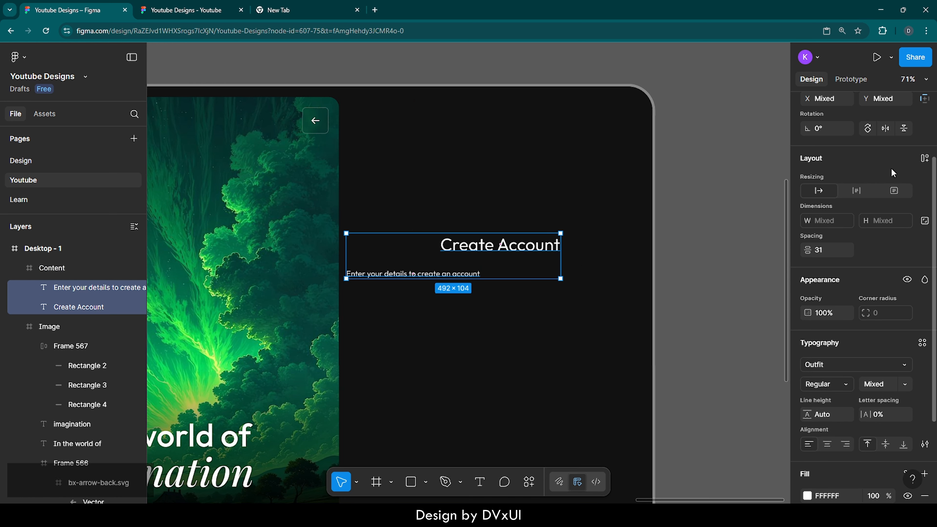
pyautogui.scroll(3, 892, 173)
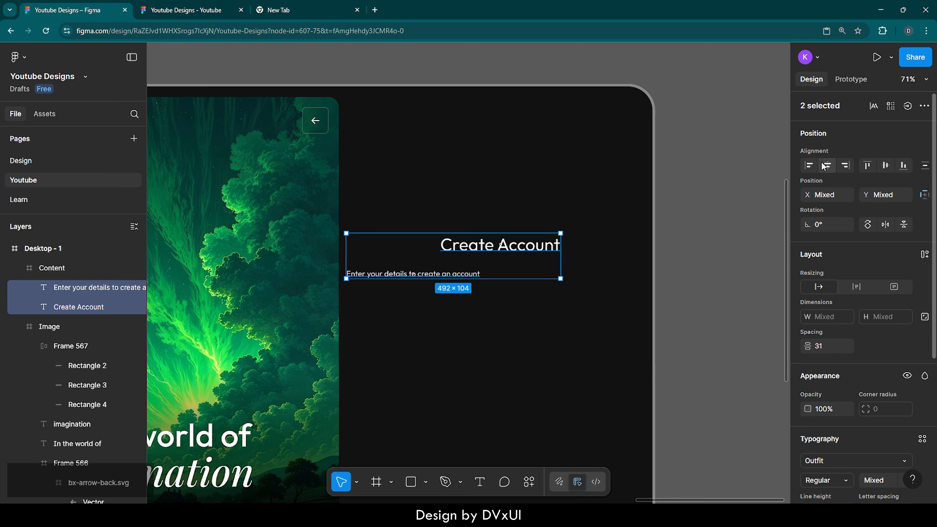
pyautogui.click(826, 165)
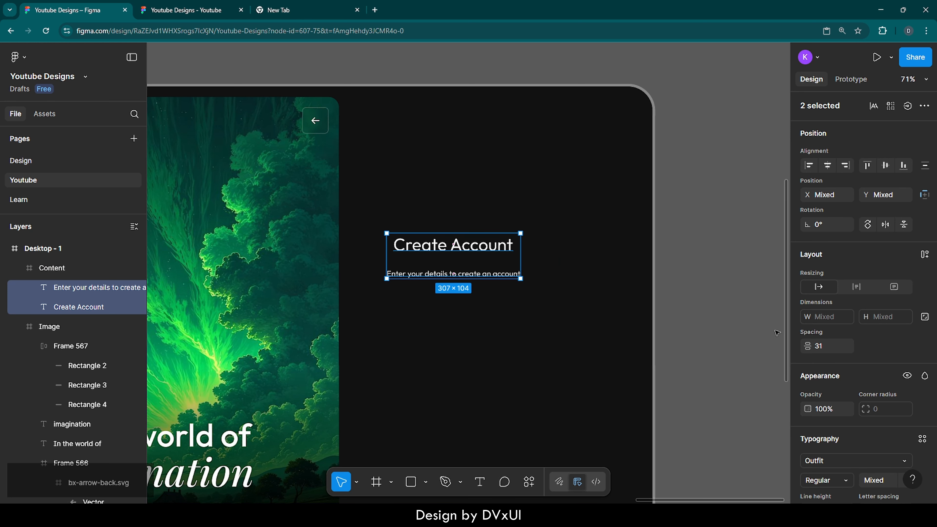
pyautogui.click(826, 348)
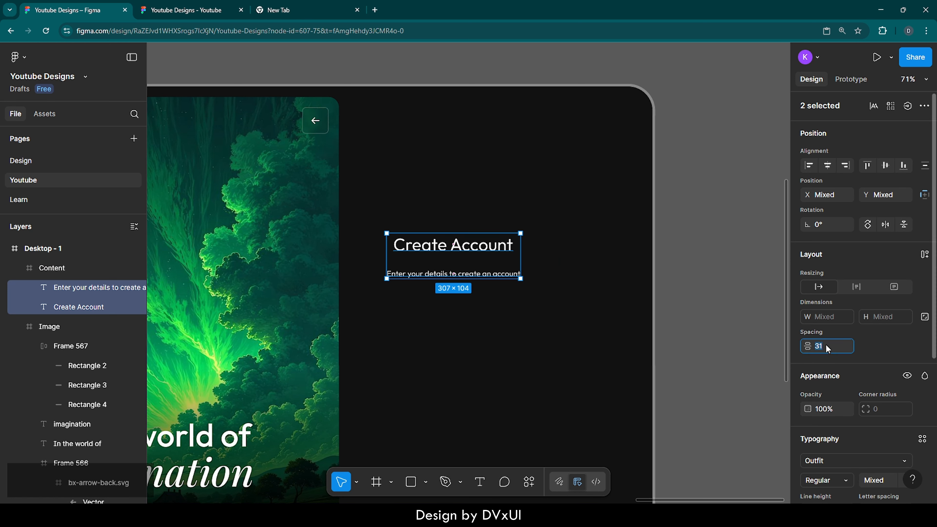
pyautogui.write('2')
pyautogui.press('Return')
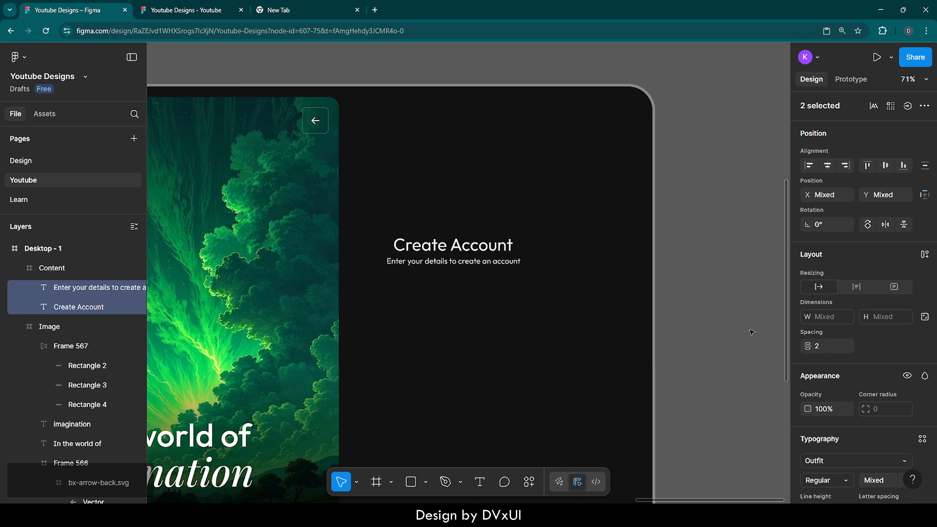
# Set the subtitle's fill opacity to 60%.
pyautogui.doubleClick(499, 261)
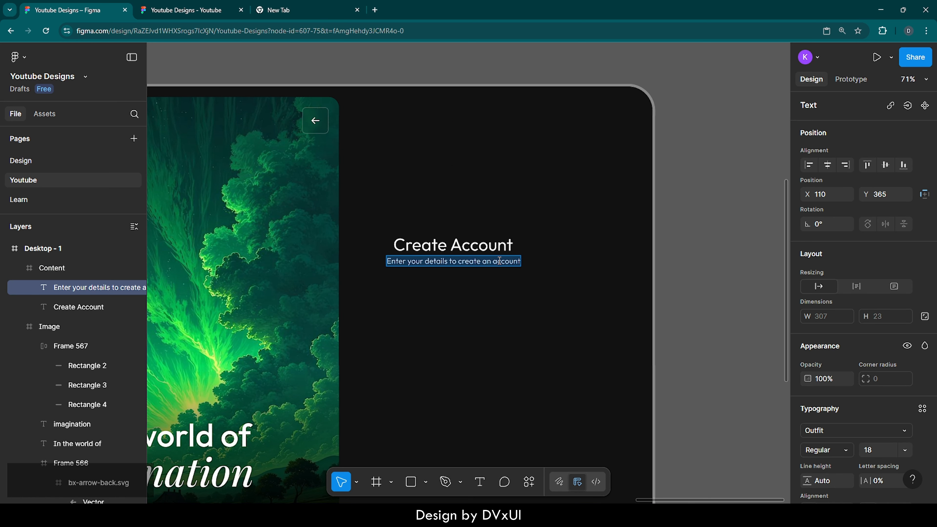
pyautogui.press('Escape')
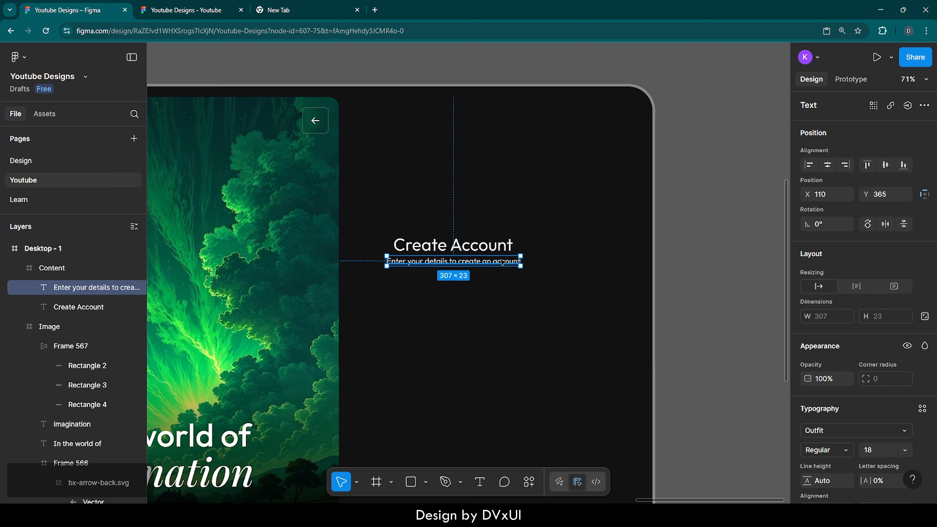
pyautogui.scroll(-3, 832, 435)
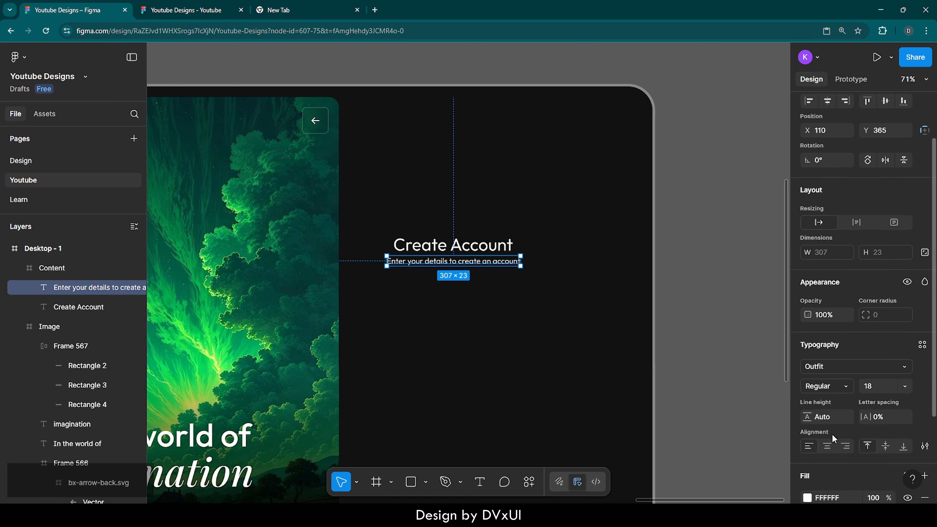
pyautogui.scroll(-3, 832, 434)
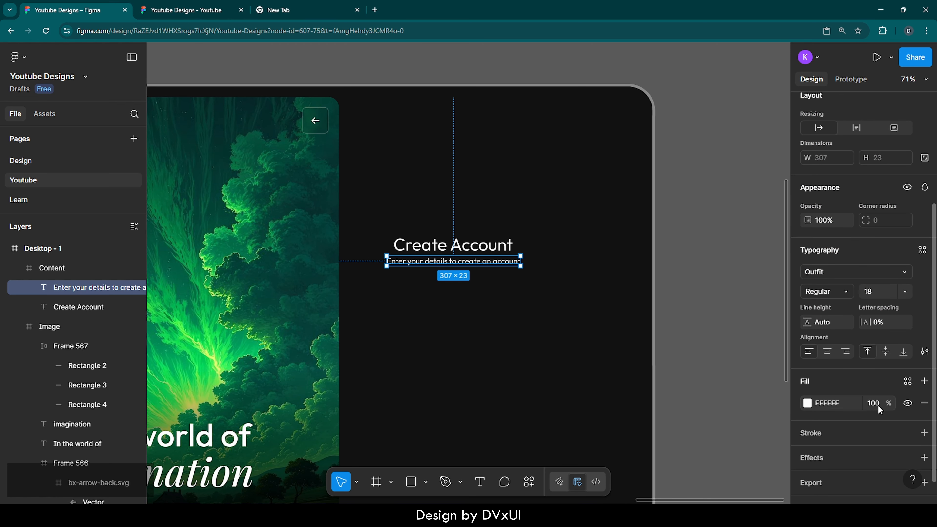
pyautogui.click(878, 405)
pyautogui.write('40')
pyautogui.press('Return')
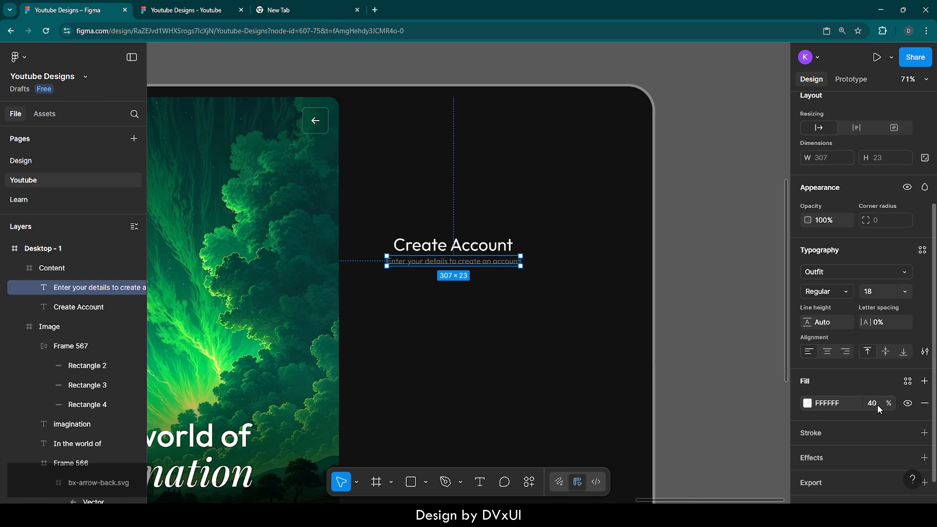
pyautogui.click(877, 404)
pyautogui.write('60')
pyautogui.press('Return')
# Select the heading and subtitle together and wrap them in an auto layout frame.
pyautogui.click(590, 343)
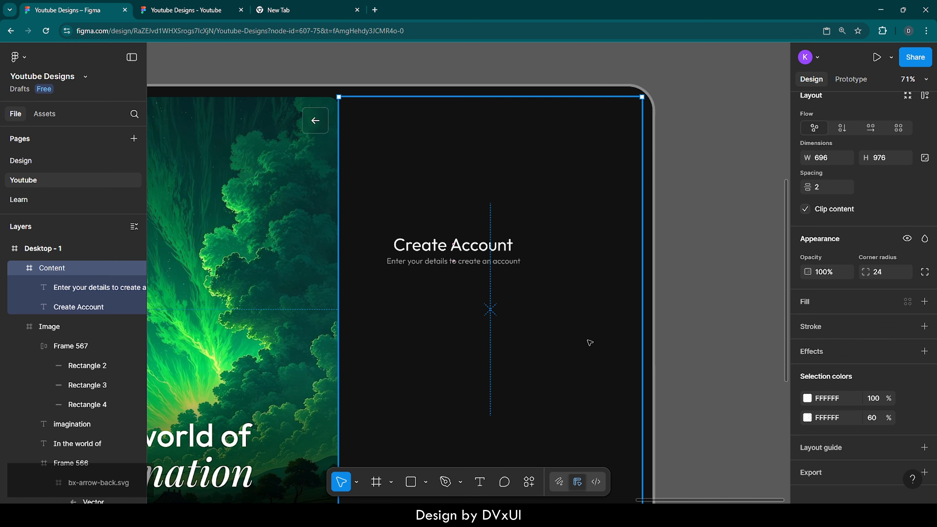
pyautogui.click(472, 262)
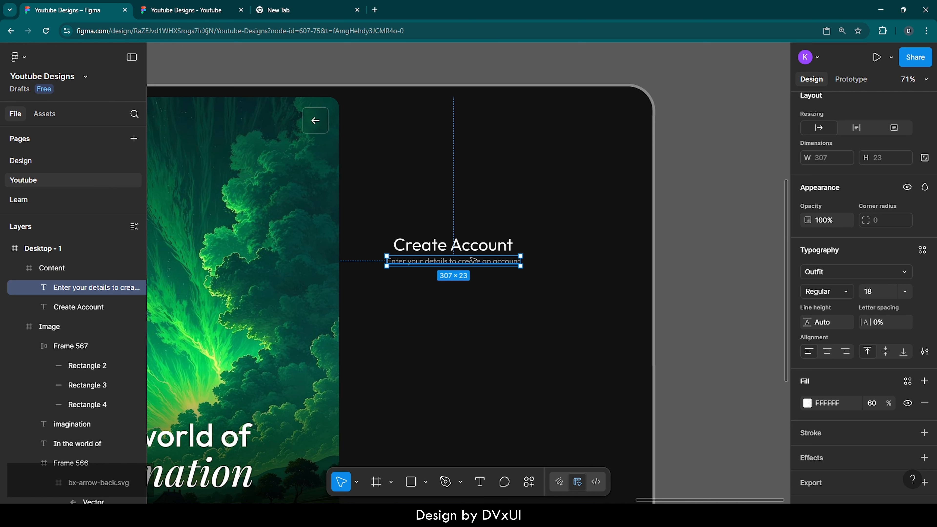
pyautogui.keyDown('shift'); pyautogui.click(473, 249); pyautogui.keyUp('shift')
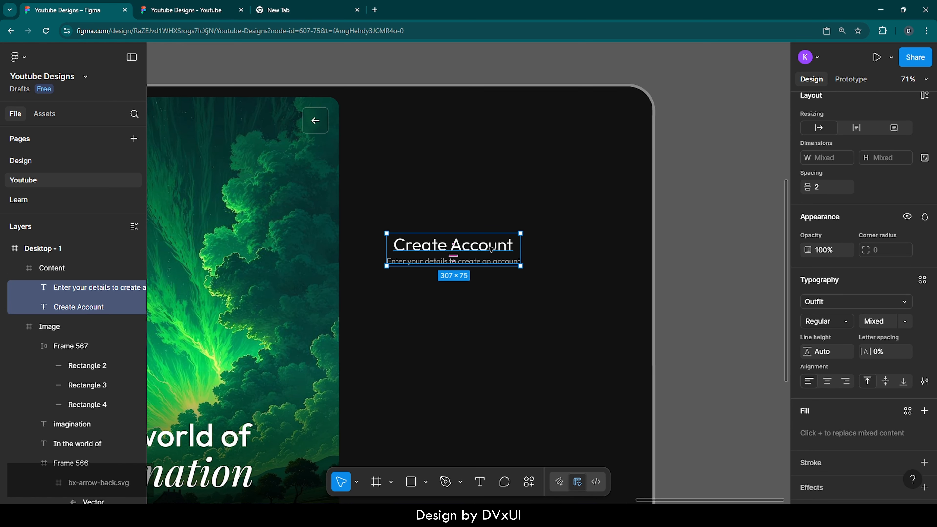
pyautogui.rightClick(489, 246)
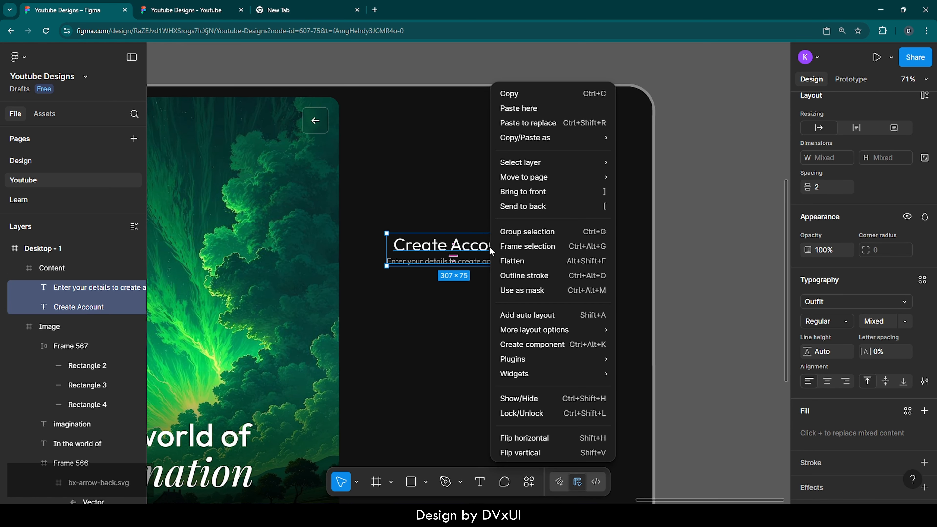
pyautogui.click(522, 315)
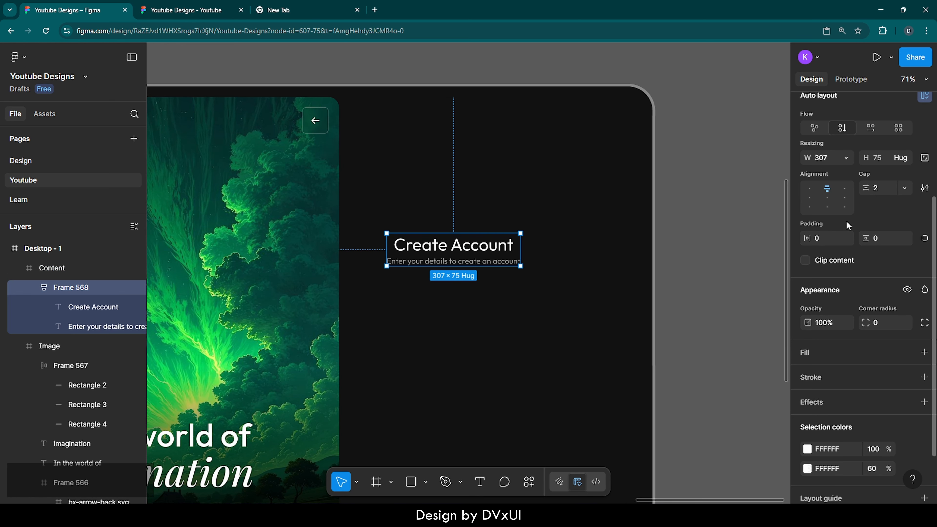
# Center the heading-and-subtitle frame horizontally within the content panel.
pyautogui.scroll(4, 848, 225)
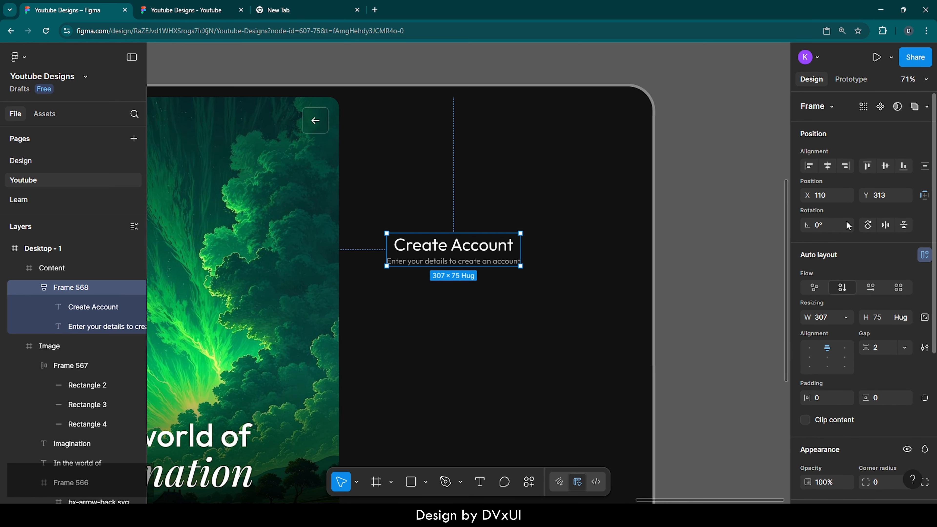
pyautogui.click(828, 166)
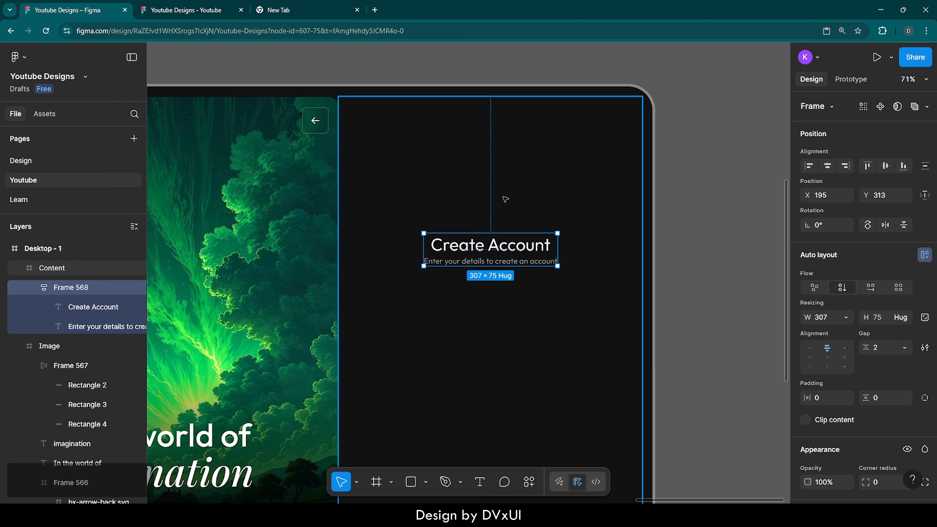
pyautogui.click(459, 163)
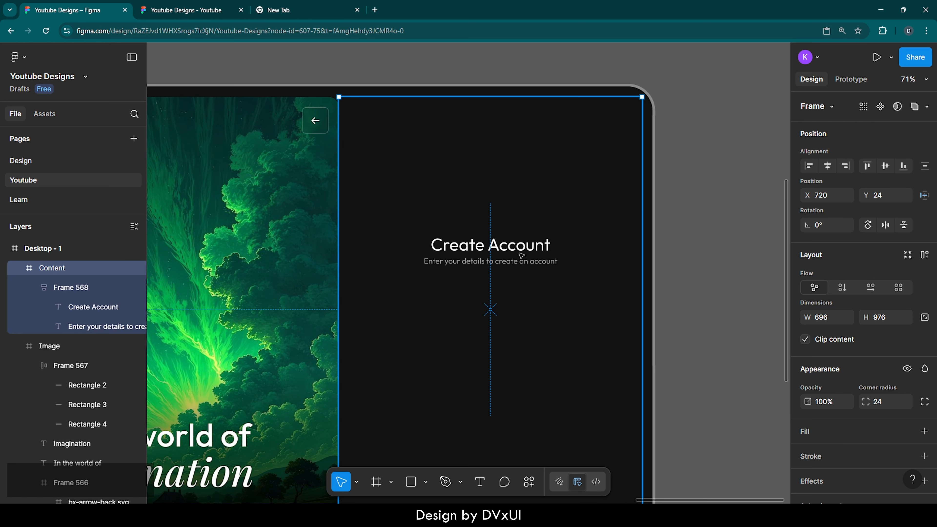
pyautogui.click(522, 261)
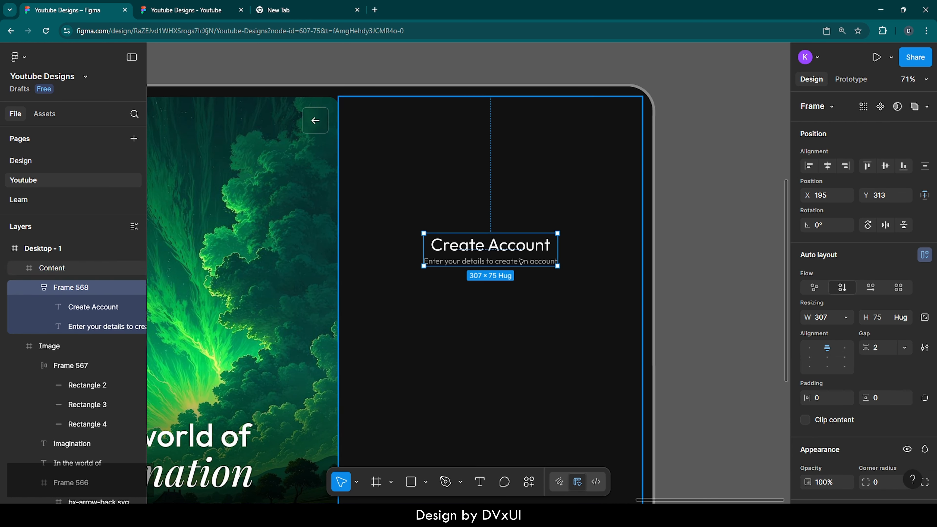
# Nudge the heading frame upward to a position of Y 103 inside the content panel.
pyautogui.hotkey('shift', 'Up')
pyautogui.hotkey('shift', 'Up')
pyautogui.hotkey('shift', 'Up')
pyautogui.hotkey('shift', 'Up')
pyautogui.hotkey('shift', 'Up')
pyautogui.hotkey('shift', 'Up')
pyautogui.hotkey('shift', 'Up')
pyautogui.hotkey('shift', 'Up')
pyautogui.hotkey('shift', 'Up')
pyautogui.hotkey('shift', 'Up')
pyautogui.hotkey('shift', 'Up')
pyautogui.hotkey('shift', 'Up')
pyautogui.hotkey('shift', 'Up')
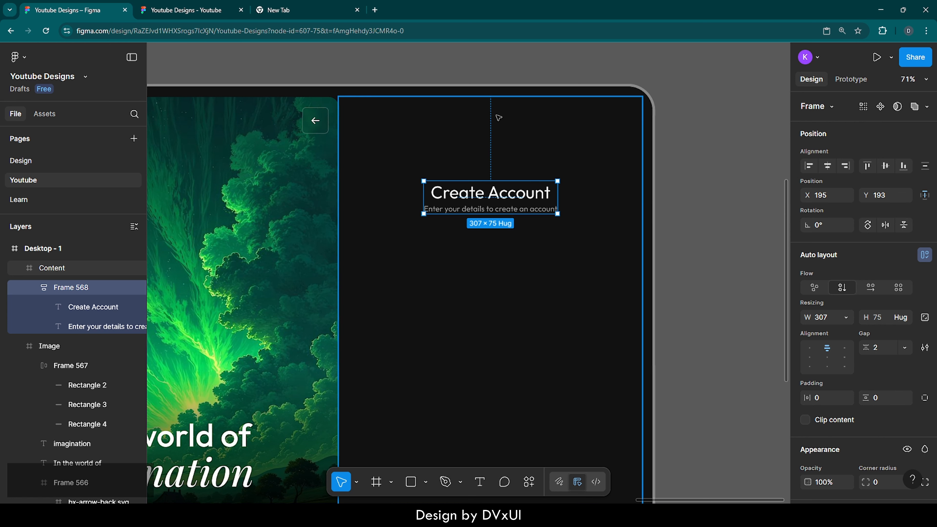
pyautogui.press('alt')
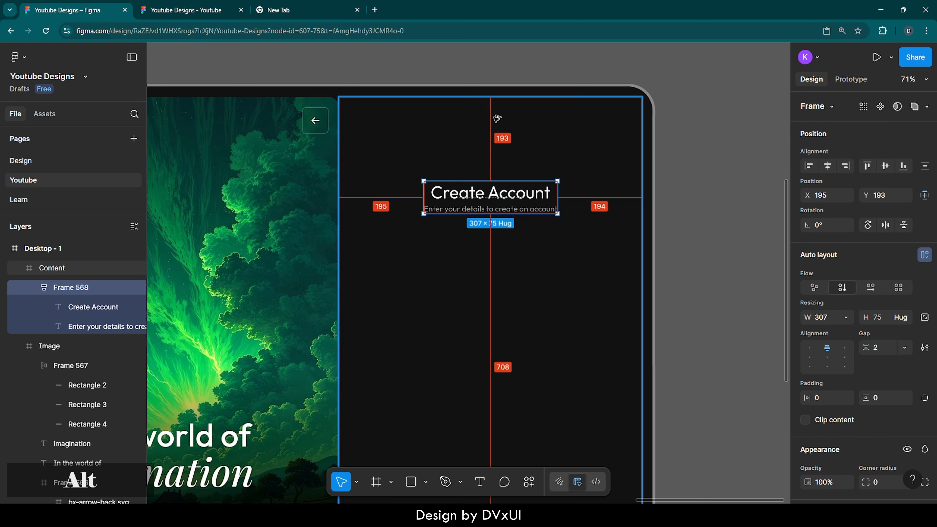
pyautogui.hotkey('shift', 'Up')
pyautogui.hotkey('shift', 'Up')
pyautogui.hotkey('shift', 'Up')
pyautogui.hotkey('shift', 'Up')
pyautogui.hotkey('shift', 'Up')
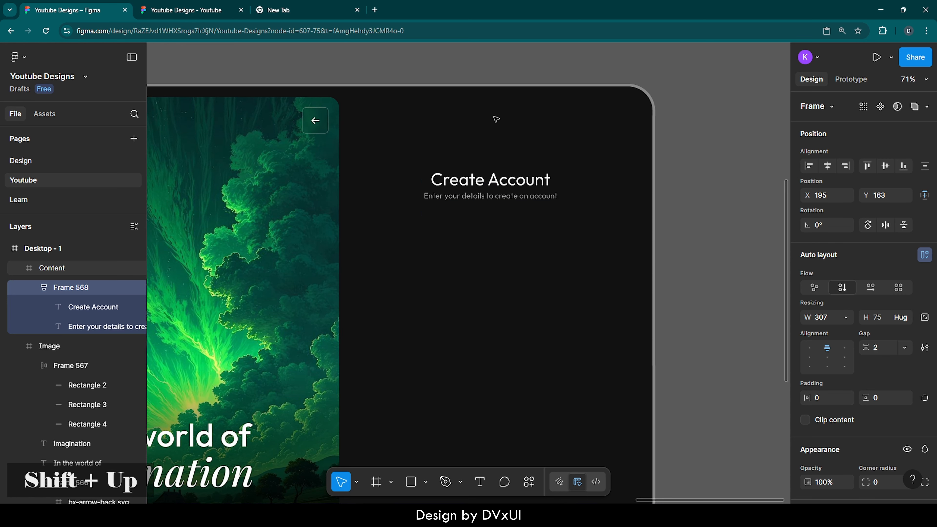
pyautogui.press('alt')
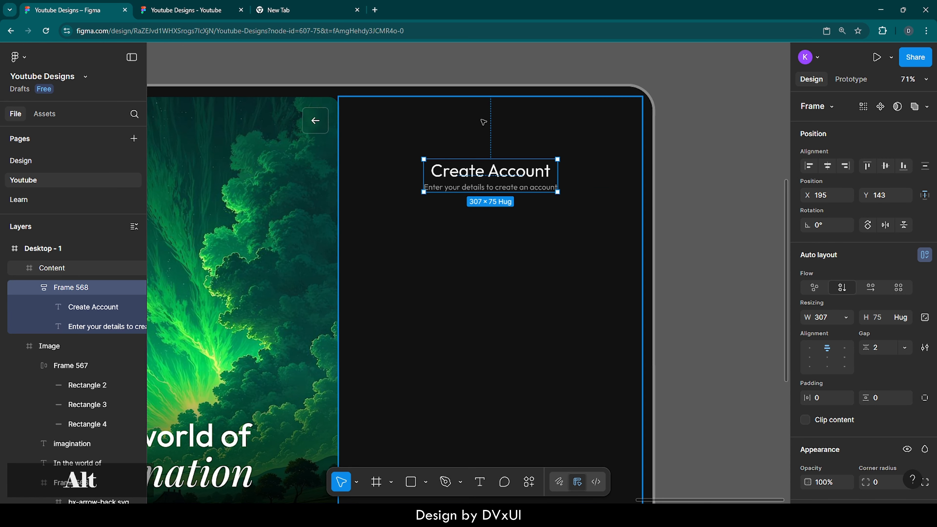
pyautogui.hotkey('shift', 'Up')
pyautogui.hotkey('shift', 'Up')
pyautogui.hotkey('shift', 'Up')
pyautogui.press('alt')
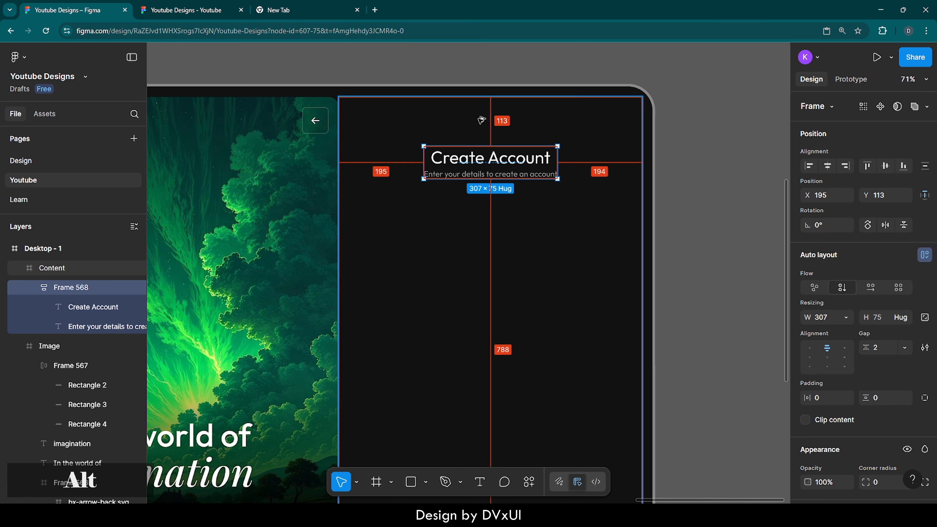
pyautogui.hotkey('shift', 'Up')
pyautogui.hotkey('shift', 'Up')
pyautogui.press('alt')
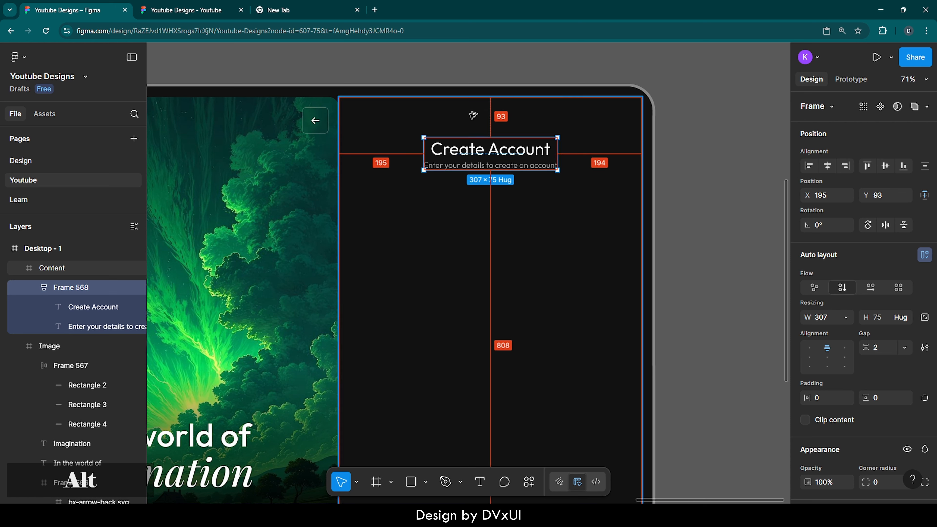
pyautogui.hotkey('shift', 'Down')
pyautogui.hotkey('shift', 'Down')
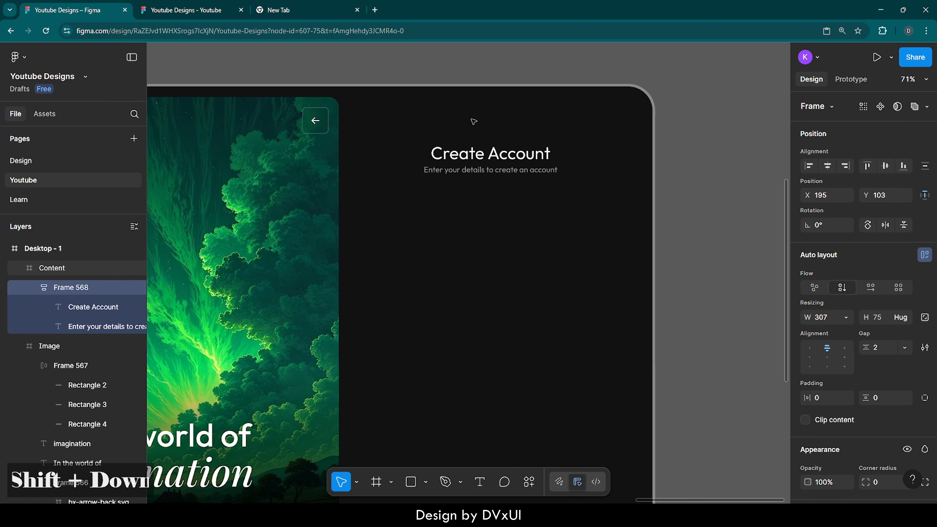
pyautogui.press('alt')
pyautogui.hotkey('shift', 'Up')
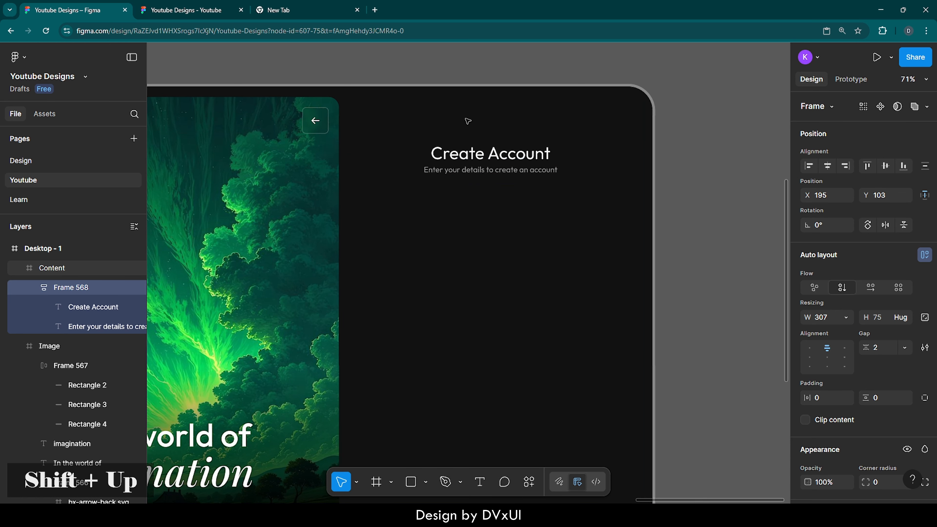
pyautogui.press('alt')
pyautogui.press('alt')
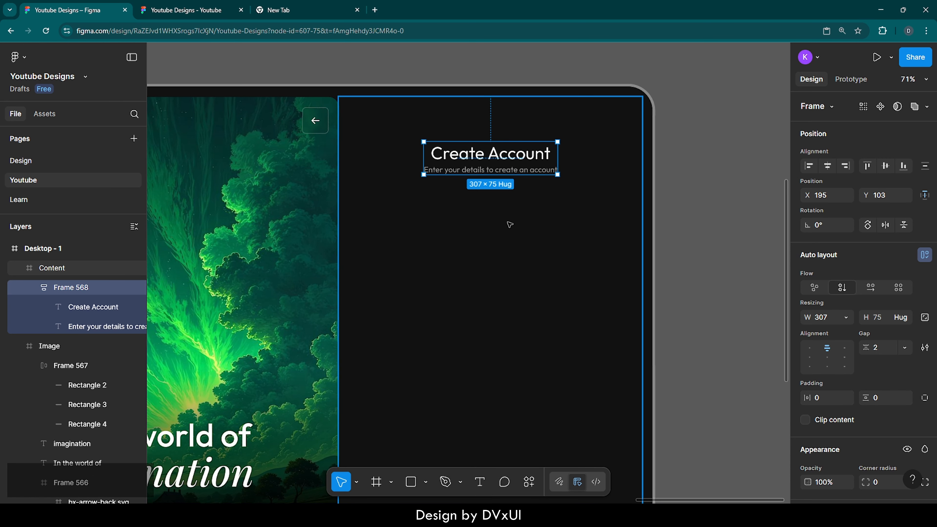
pyautogui.hotkey('shift', '1')
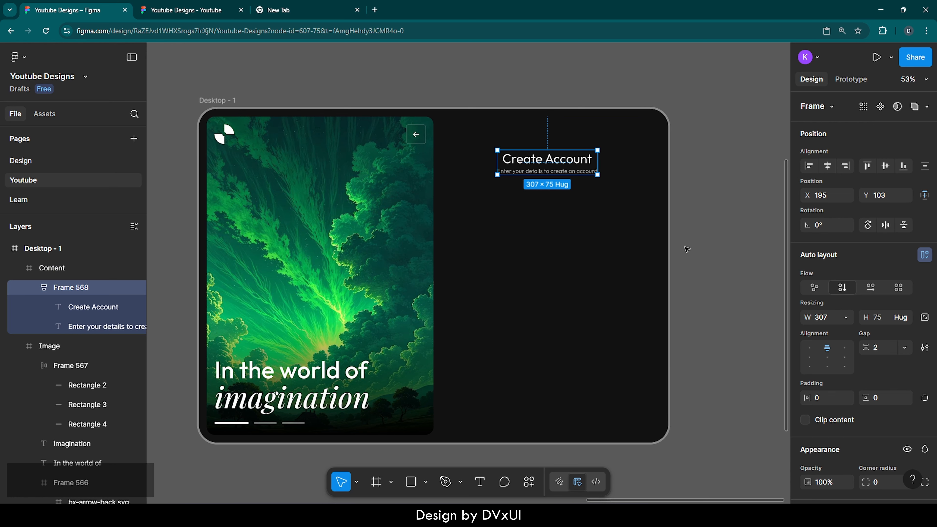
pyautogui.click(710, 251)
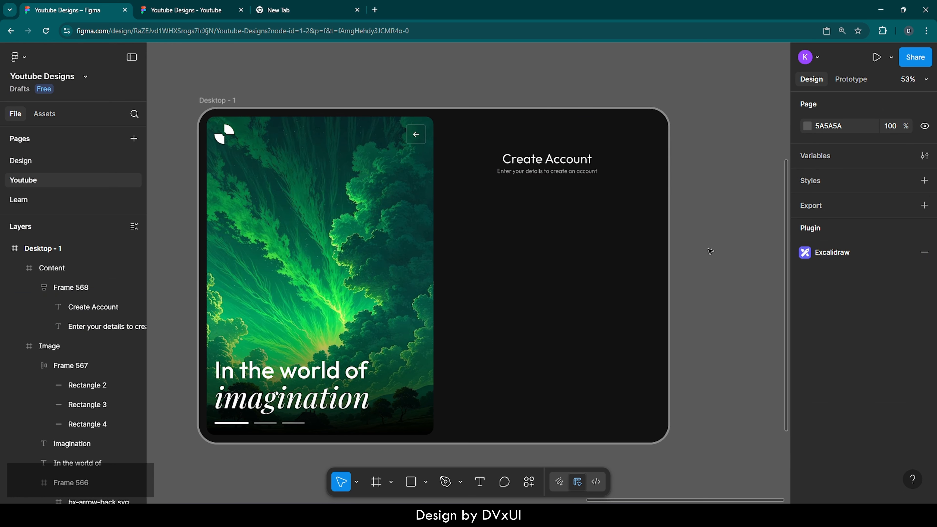
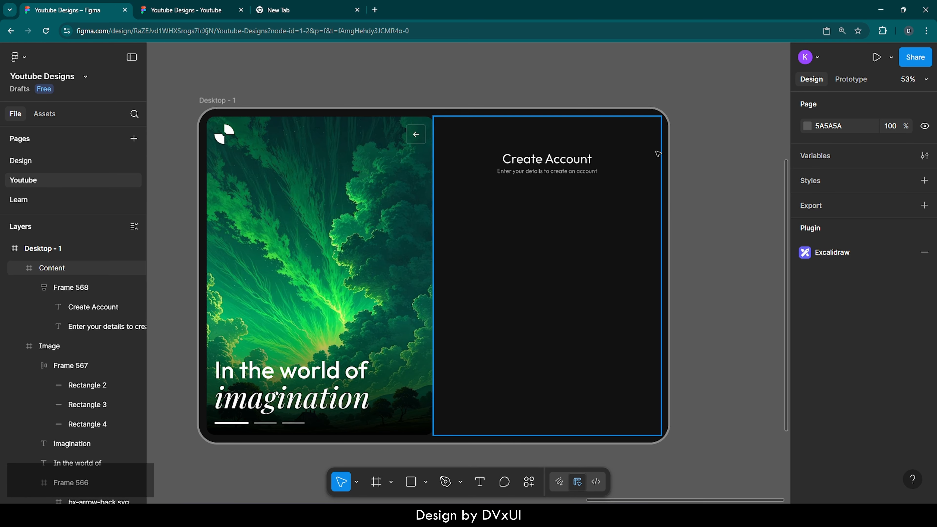
# Draw a 100 × 100 frame inside the content panel below the heading.
pyautogui.scroll(3, 658, 153)
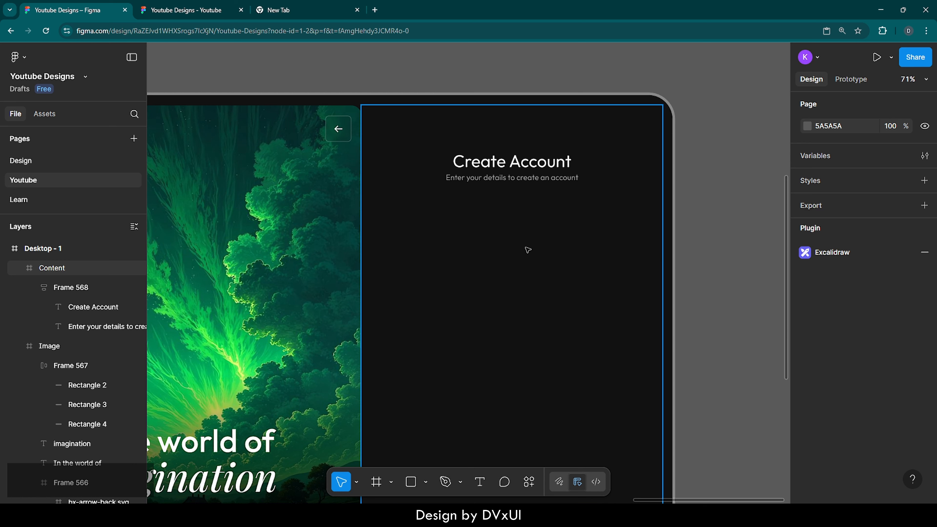
pyautogui.press('f')
pyautogui.click(430, 255)
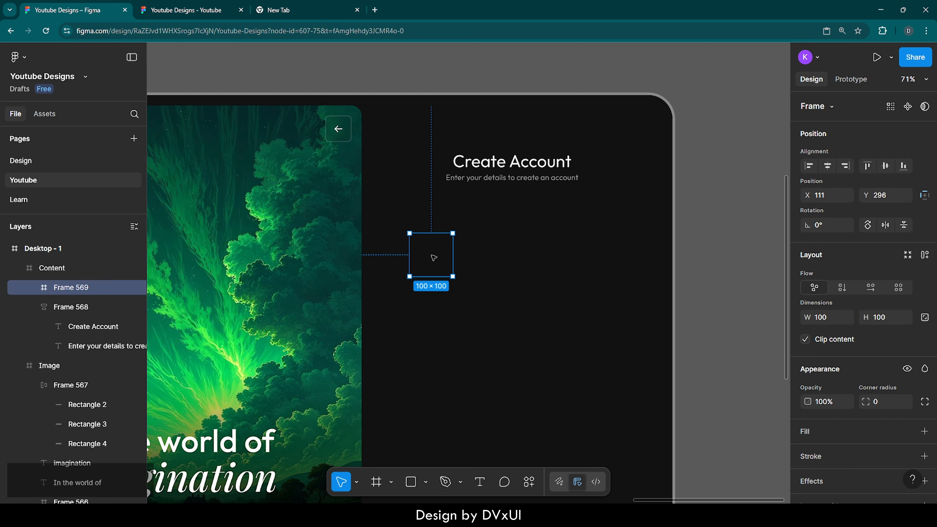
# Add a fill to the new frame and sample the dark 1F1F1F colour from the Resources colour swatches.
pyautogui.click(810, 432)
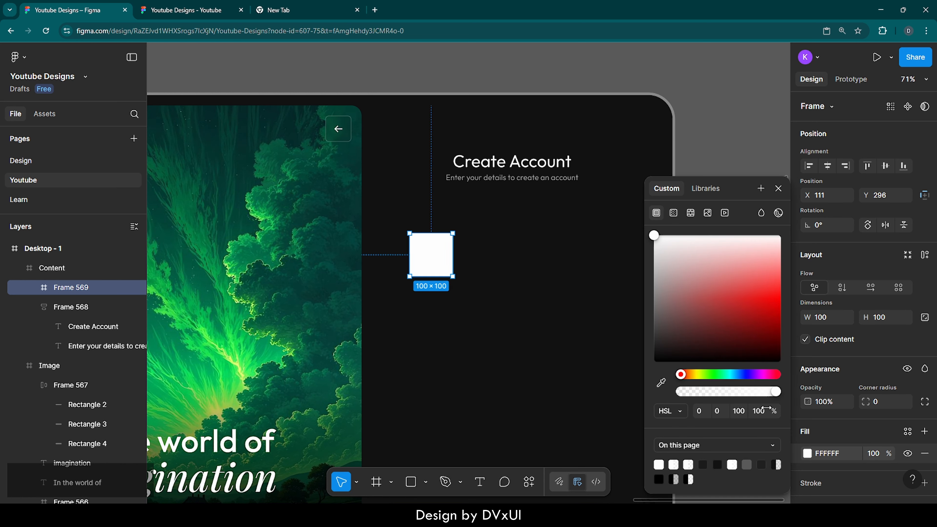
pyautogui.click(661, 382)
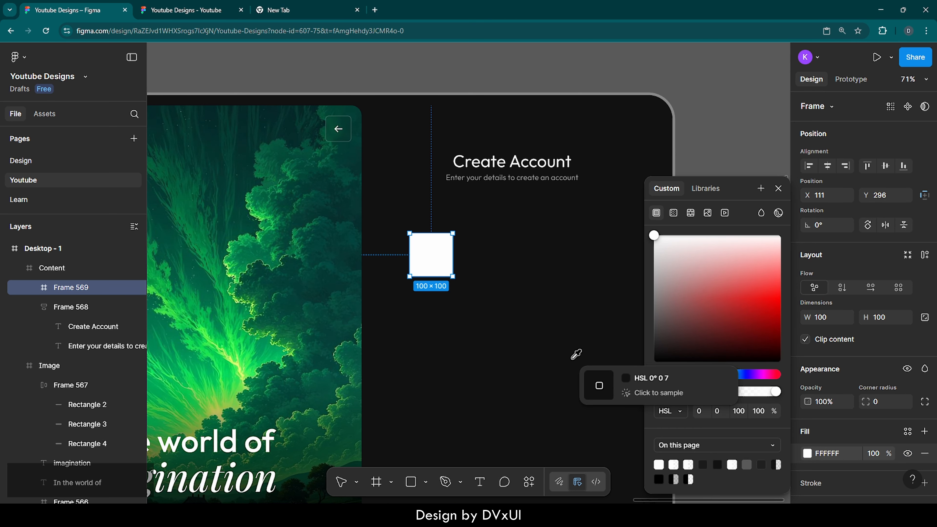
pyautogui.scroll(-10, 576, 354)
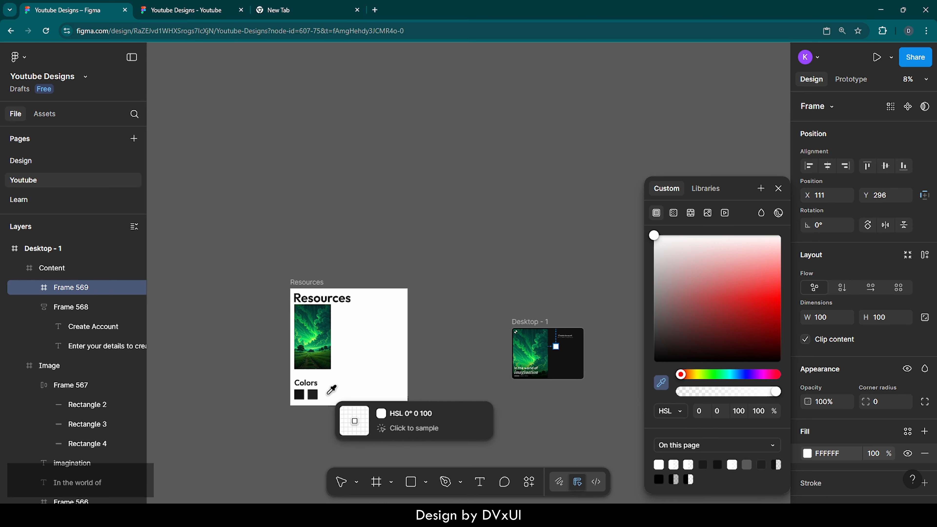
pyautogui.scroll(3, 318, 395)
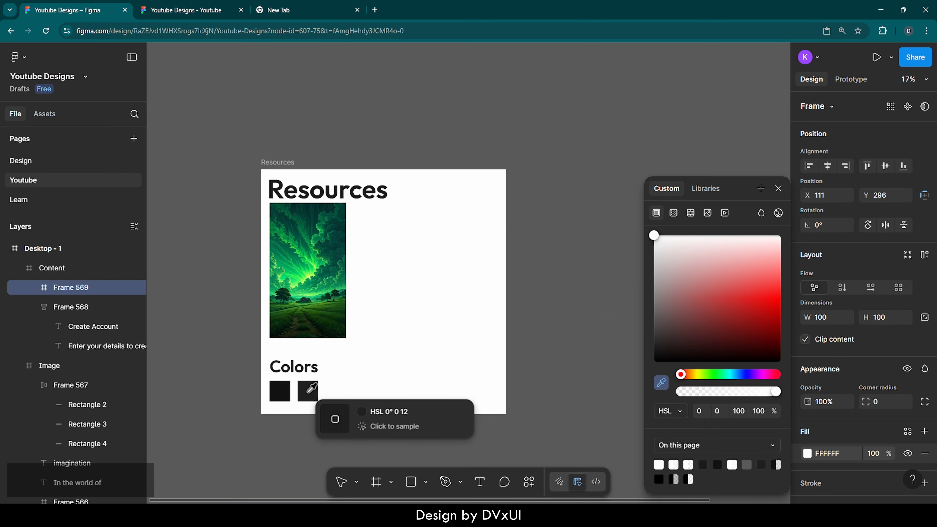
pyautogui.click(309, 390)
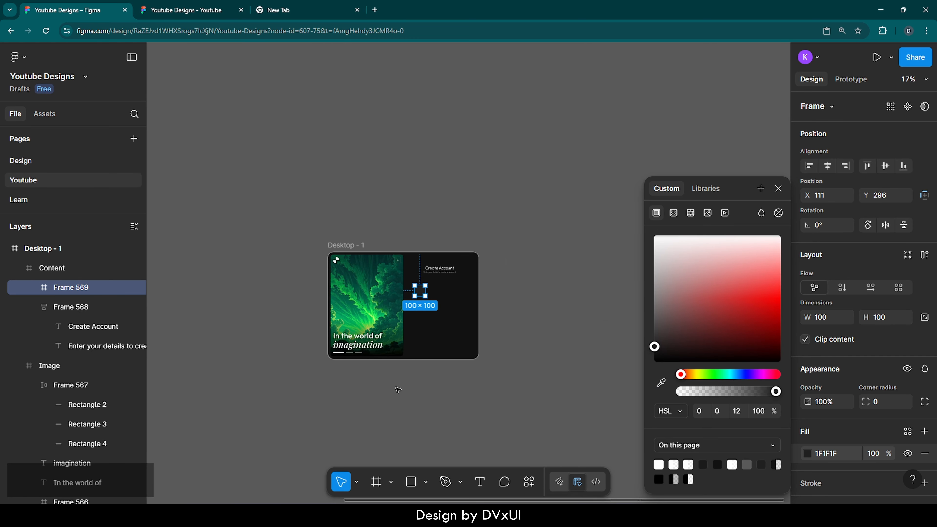
# Resize the frame to 244 wide by 64 high.
pyautogui.scroll(6, 425, 298)
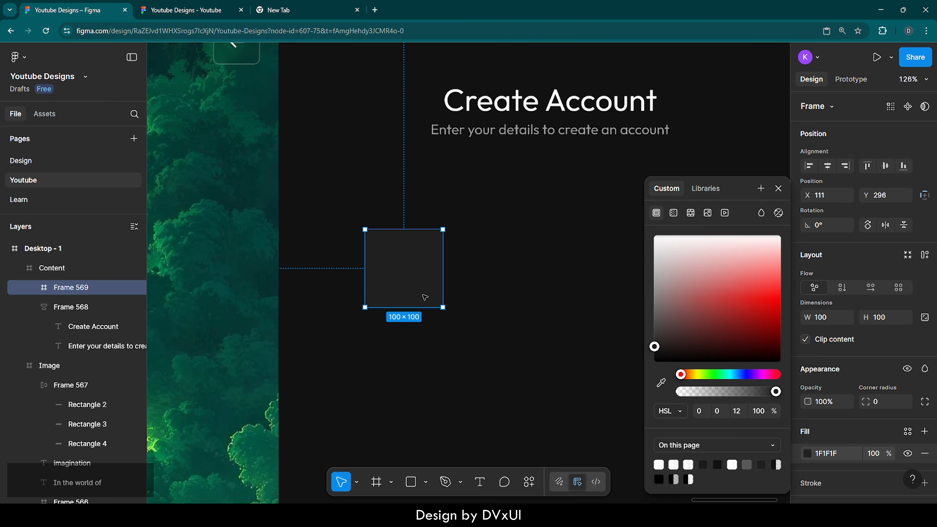
pyautogui.scroll(-2, 425, 297)
pyautogui.hscroll(3, 424, 295)
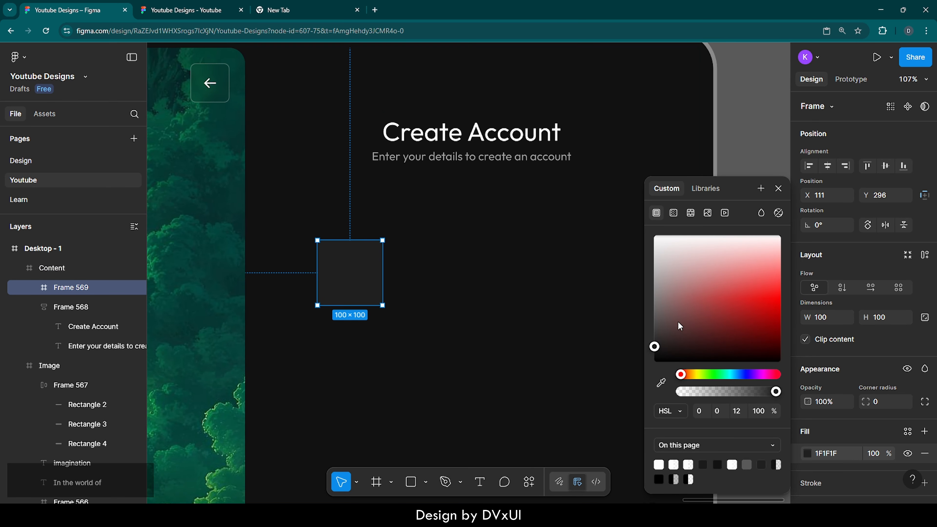
pyautogui.click(825, 320)
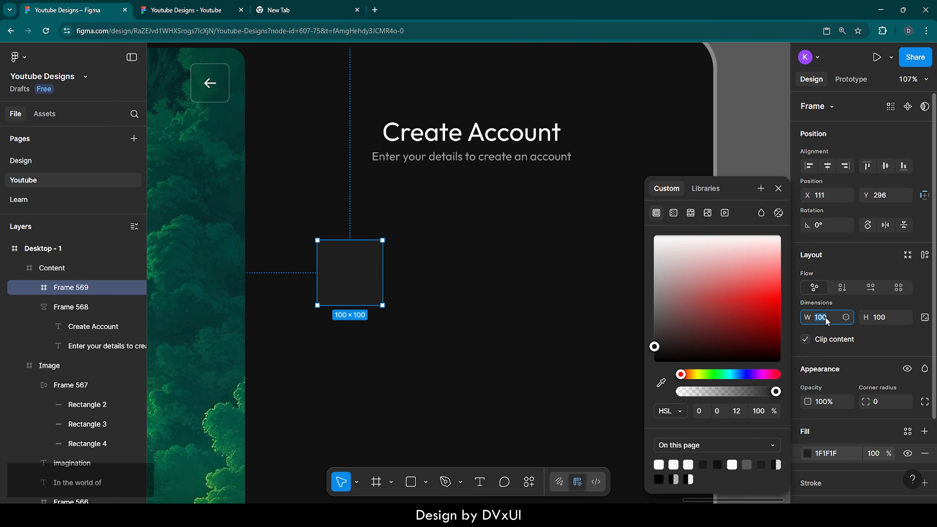
pyautogui.write('244')
pyautogui.press('Return')
pyautogui.click(881, 322)
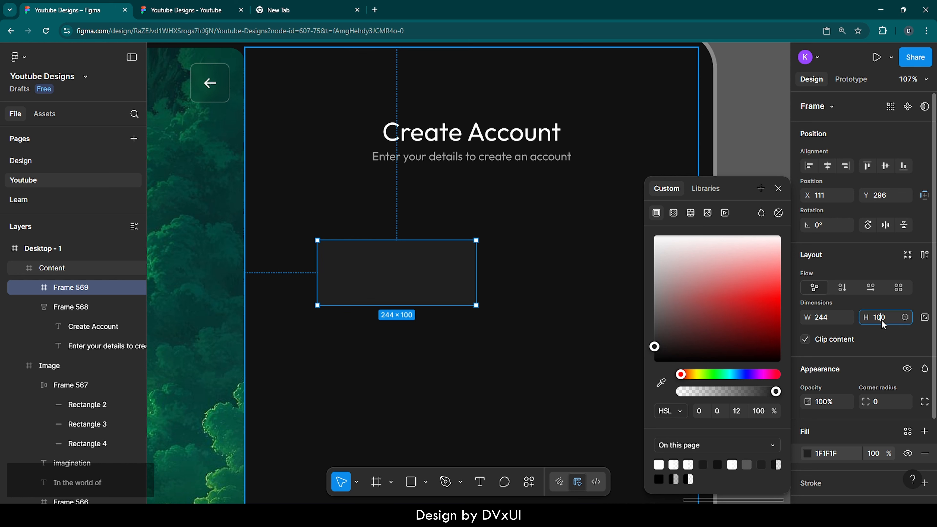
pyautogui.doubleClick(883, 323)
pyautogui.write('64')
pyautogui.press('Return')
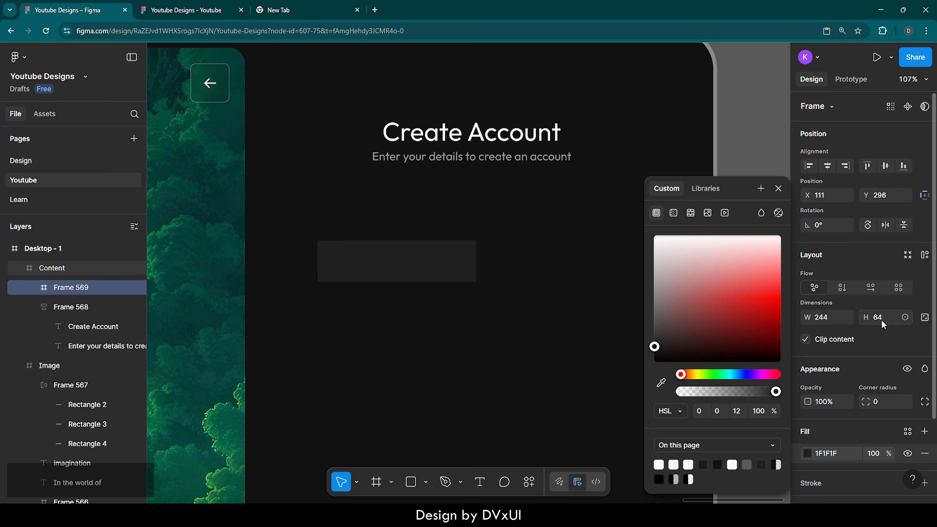
# Set the frame's corner radius to 10 and nudge it to X 117.
pyautogui.click(880, 402)
pyautogui.write('10')
pyautogui.press('Return')
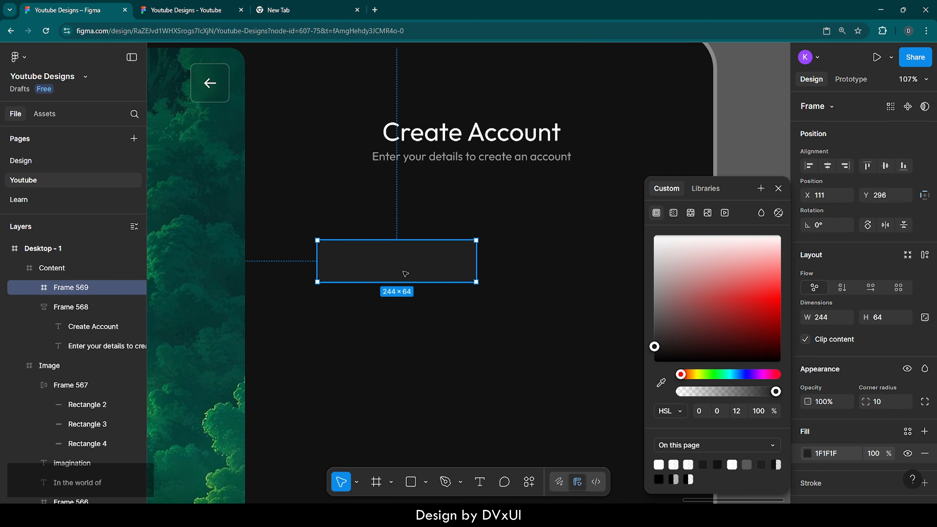
pyautogui.moveTo(392, 272); pyautogui.dragTo(396, 271)
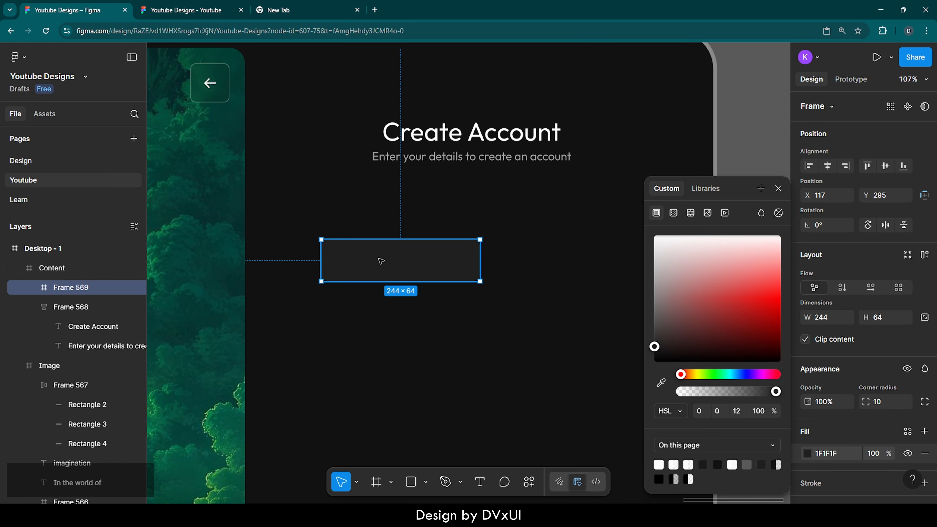
# Add a 'First name' text label and place it just above the input frame.
pyautogui.click(479, 481)
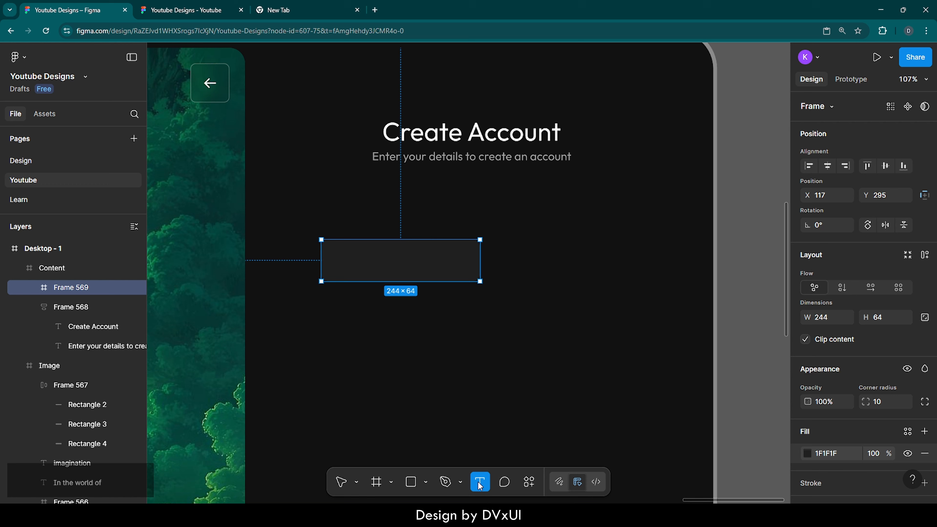
pyautogui.click(377, 344)
pyautogui.write('Firts')
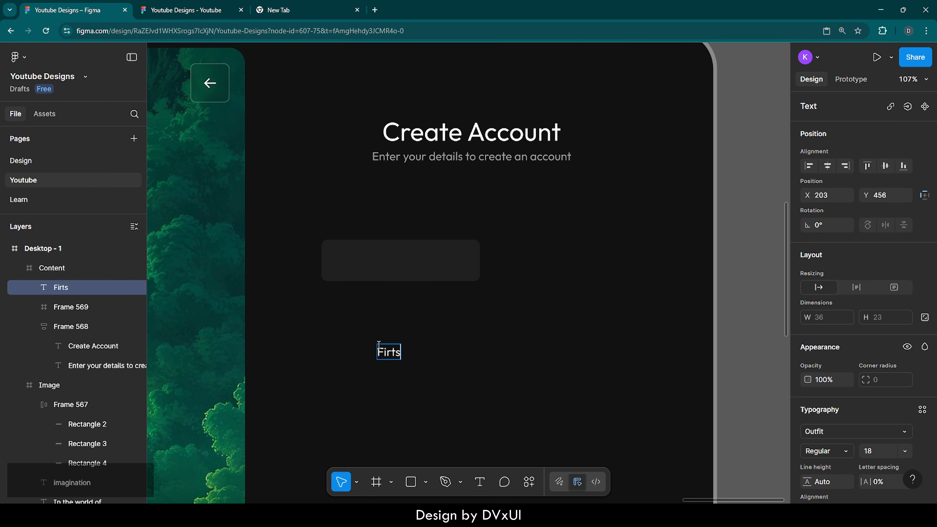
pyautogui.press('BackSpace')
pyautogui.press('BackSpace')
pyautogui.write('st ')
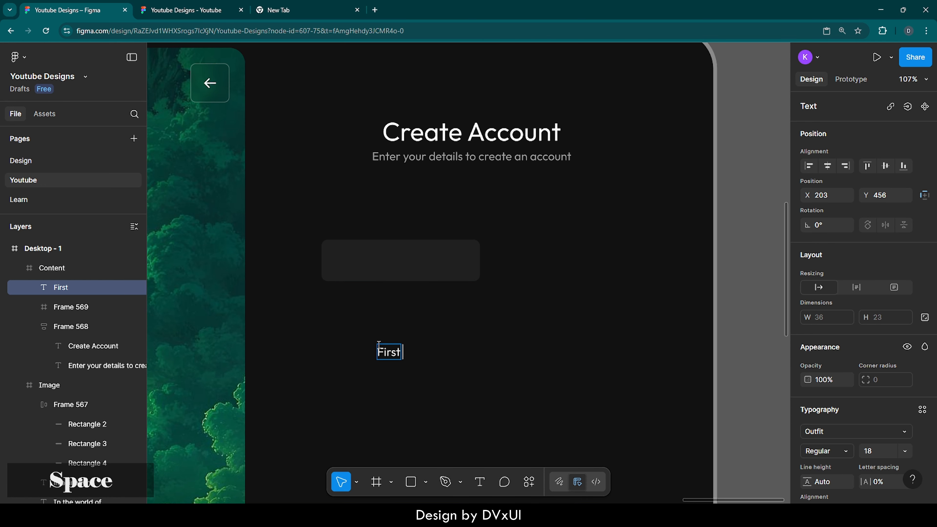
pyautogui.write('Name')
pyautogui.press('BackSpace')
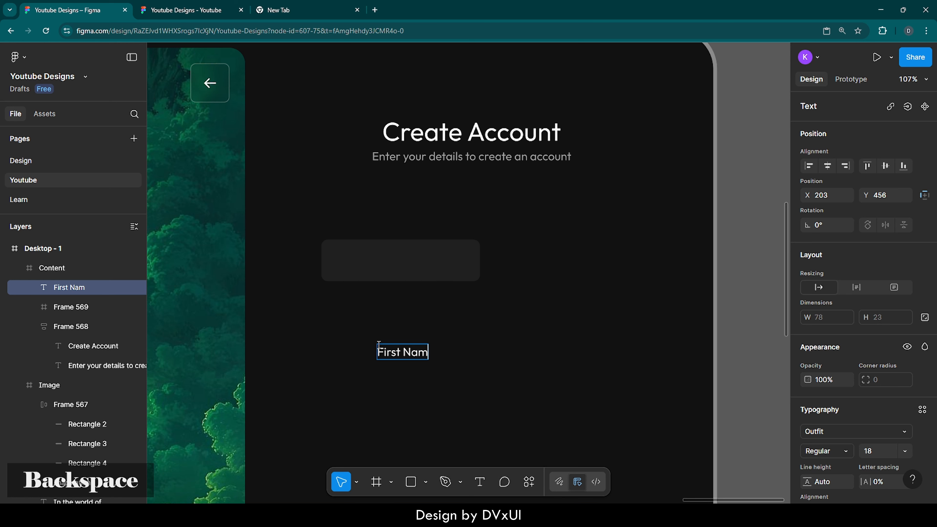
pyautogui.press('BackSpace')
pyautogui.press('BackSpace')
pyautogui.press('BackSpace')
pyautogui.write('name')
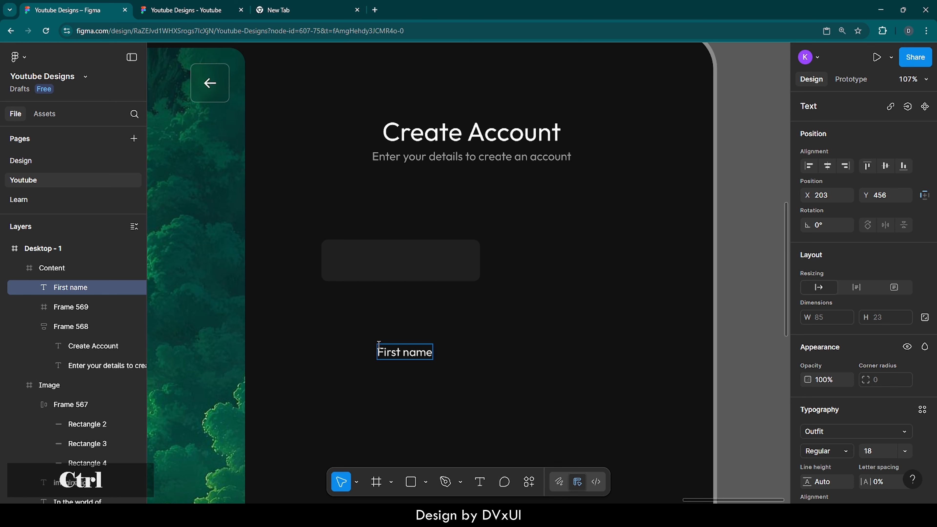
pyautogui.hotkey('ctrl', 'a')
pyautogui.press('Escape')
pyautogui.moveTo(416, 355); pyautogui.dragTo(363, 230)
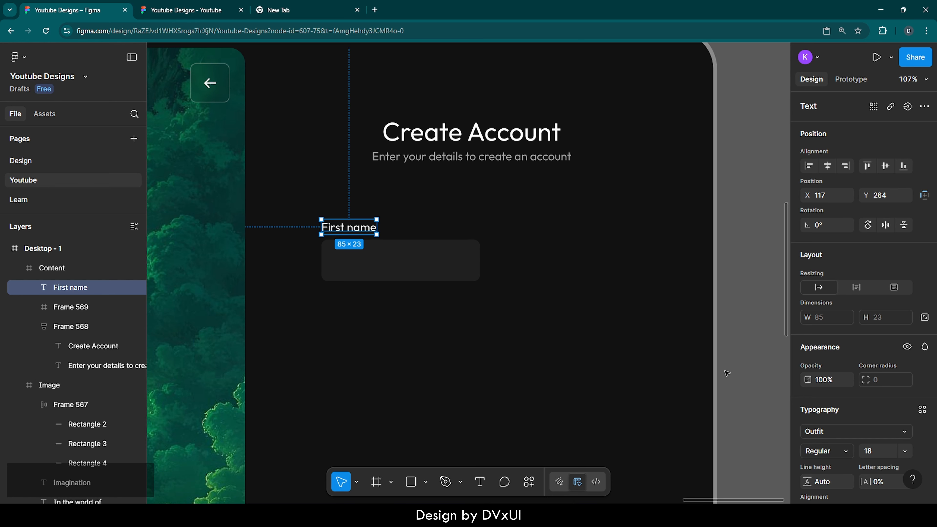
# Copy the 'First name' label and paste a copy inside the input frame.
pyautogui.scroll(-4, 866, 305)
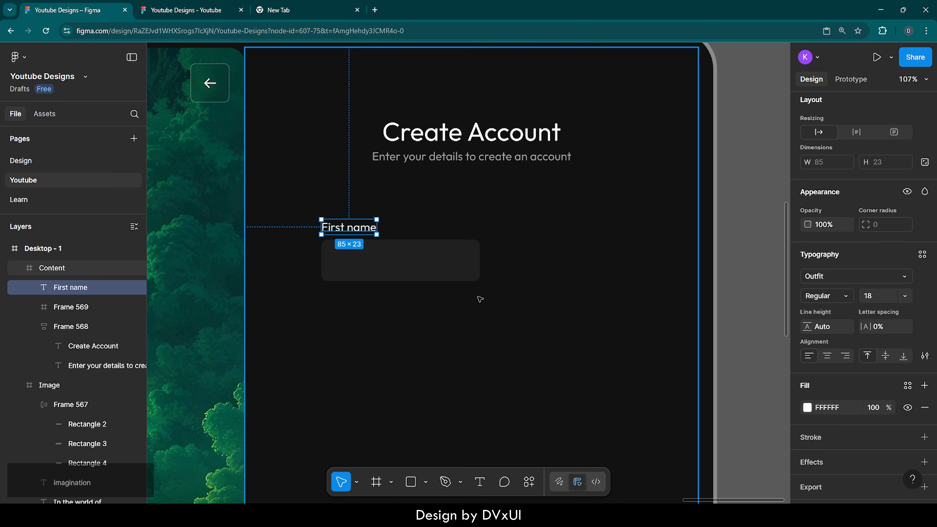
pyautogui.press('ctrl')
pyautogui.hotkey('ctrl', 'c')
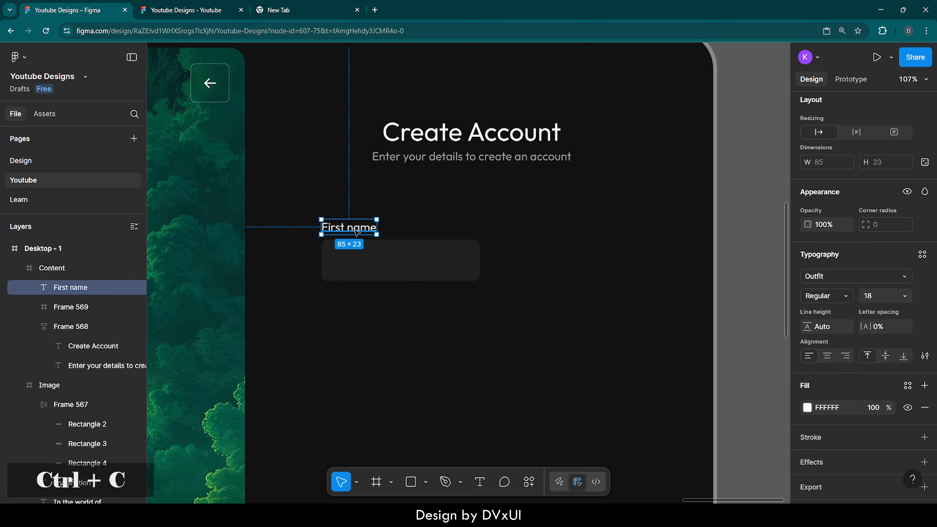
pyautogui.click(393, 262)
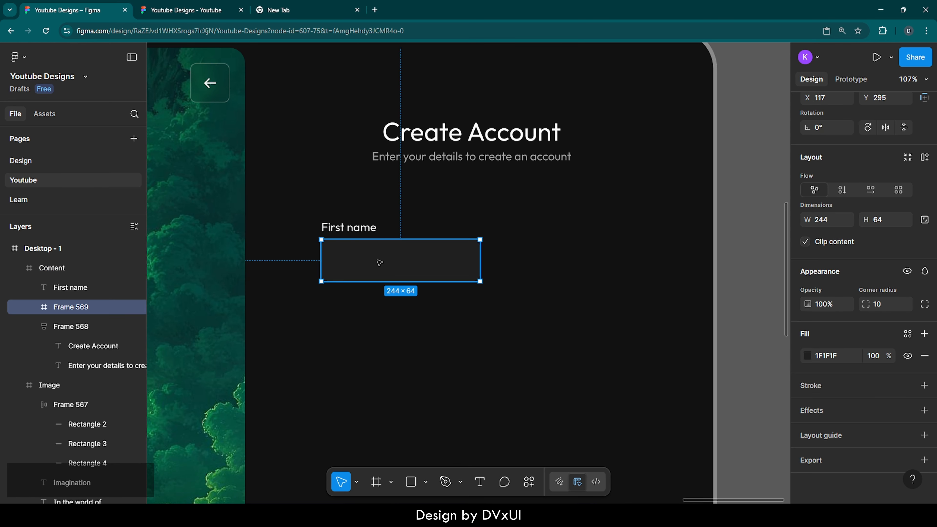
pyautogui.hotkey('ctrl', 'v')
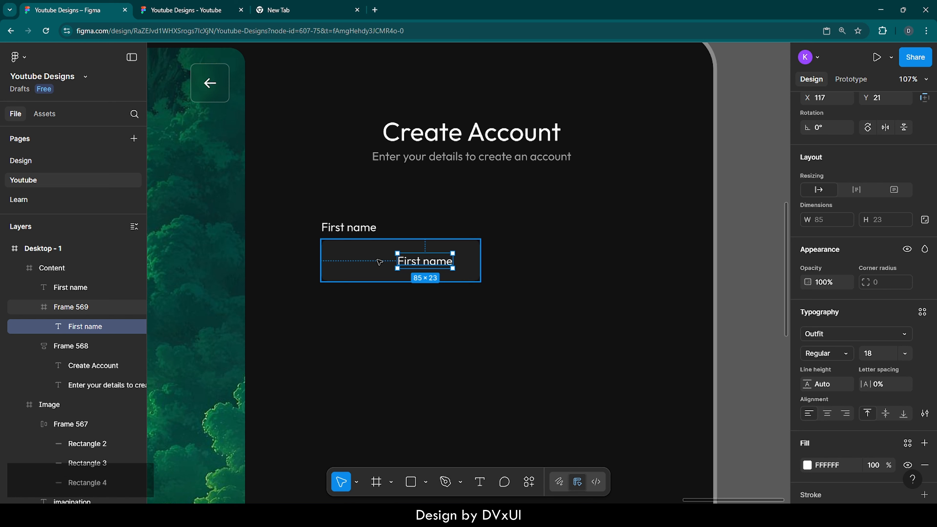
# Position the pasted text inside the input frame at X 24, Y 20.
pyautogui.moveTo(422, 261); pyautogui.dragTo(365, 260)
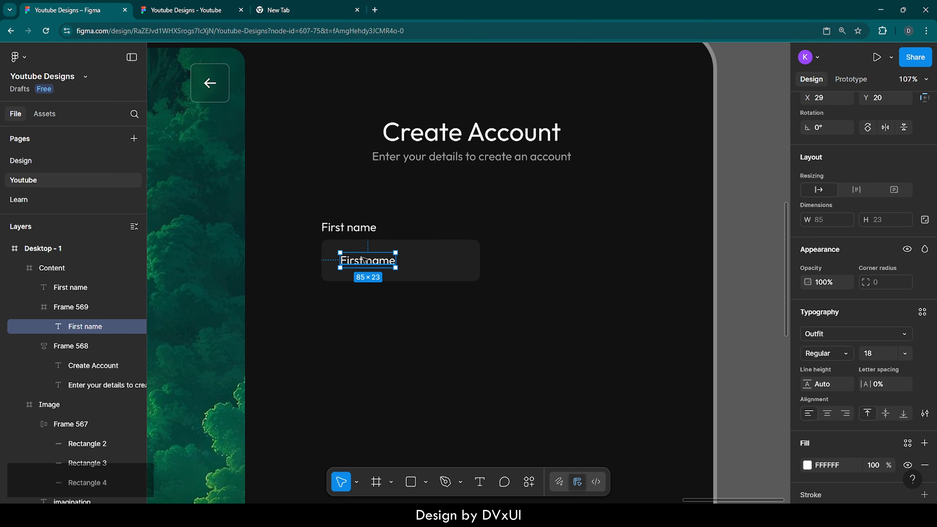
pyautogui.press('alt')
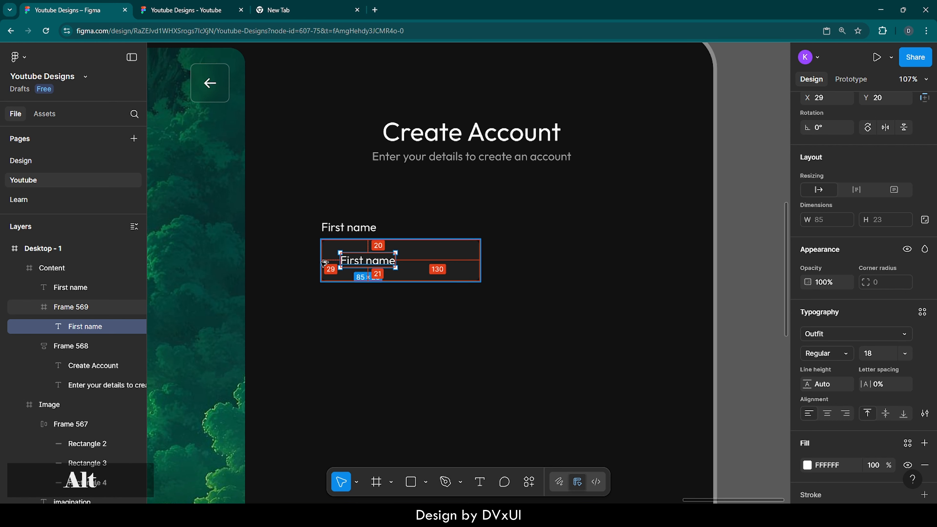
pyautogui.hotkey('shift', 'Left')
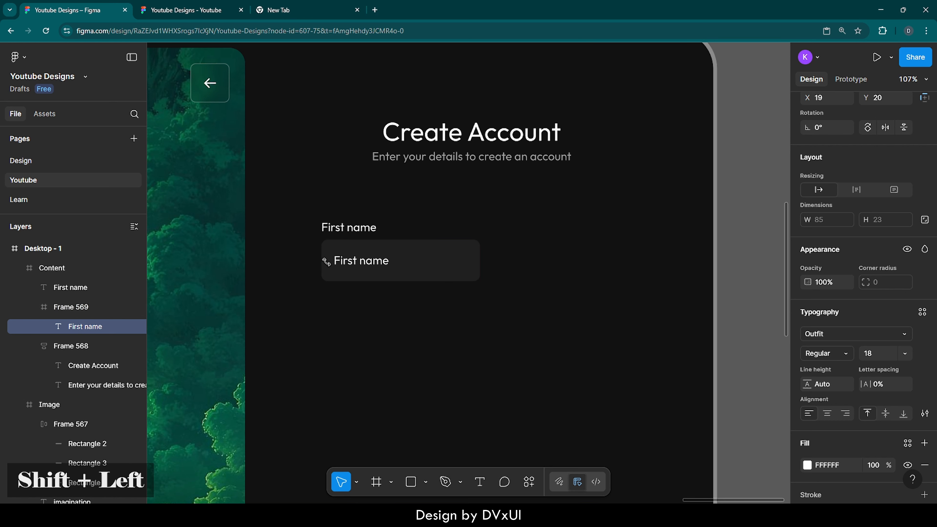
pyautogui.press('alt')
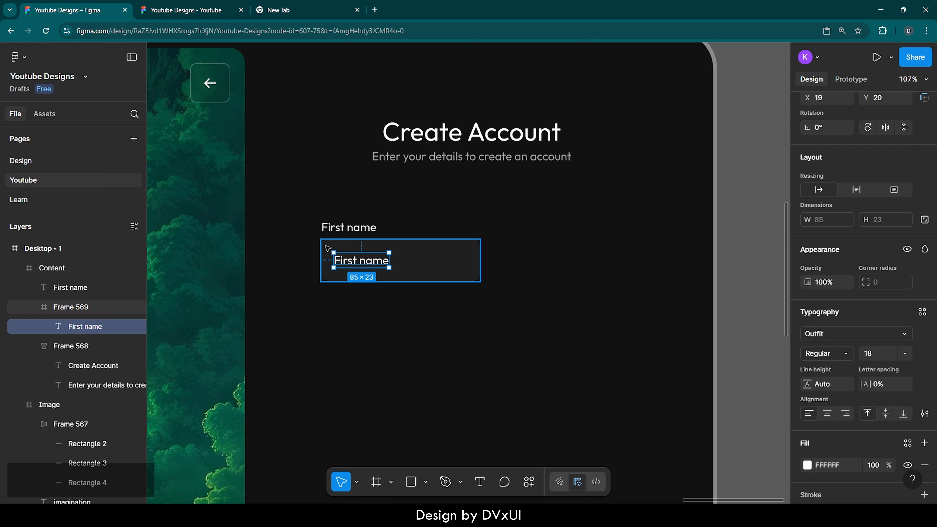
pyautogui.press('Right')
pyautogui.press('Right')
pyautogui.press('Right')
pyautogui.press('Right')
pyautogui.press('Right')
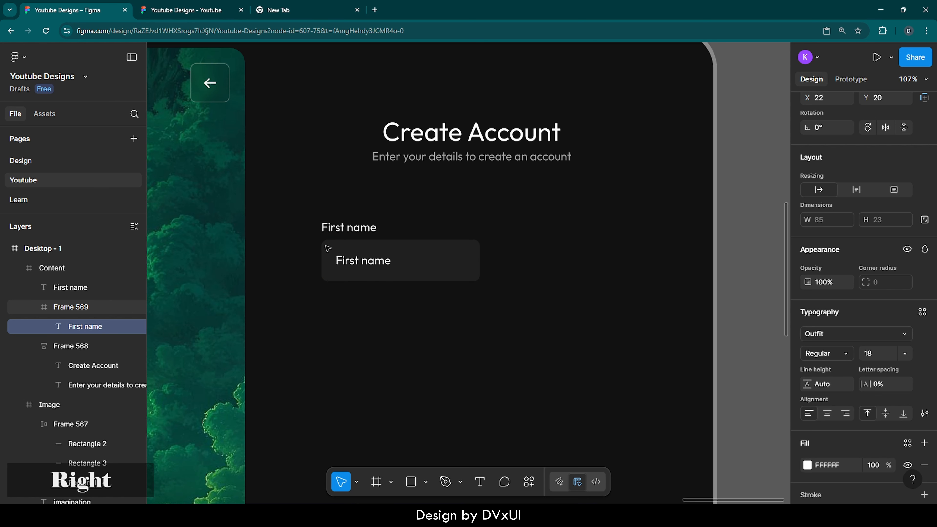
pyautogui.press('alt')
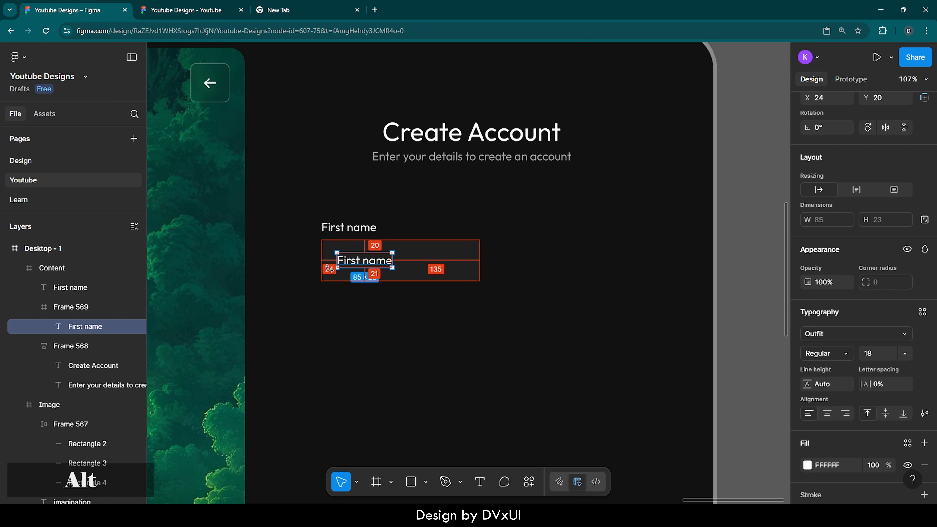
# Replace the pasted text inside the input frame with the placeholder 'Enter your first name'.
pyautogui.doubleClick(367, 264)
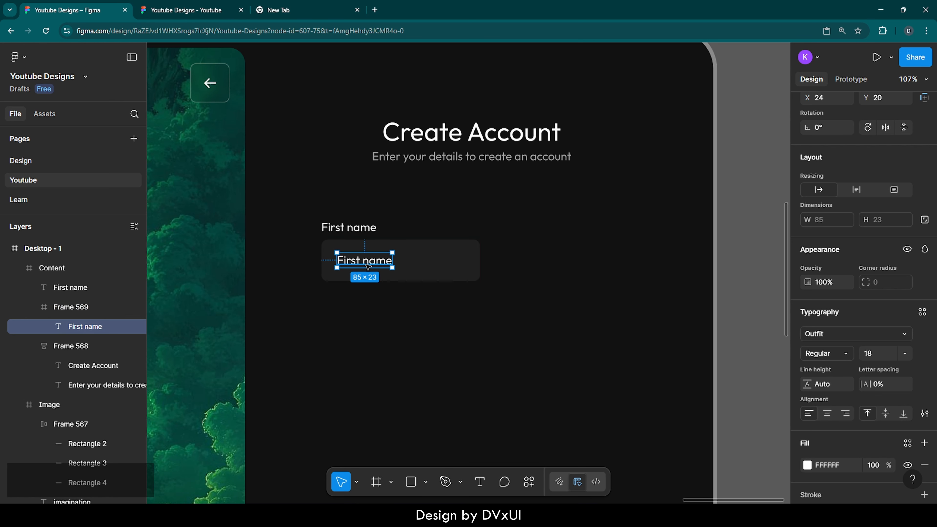
pyautogui.press('BackSpace')
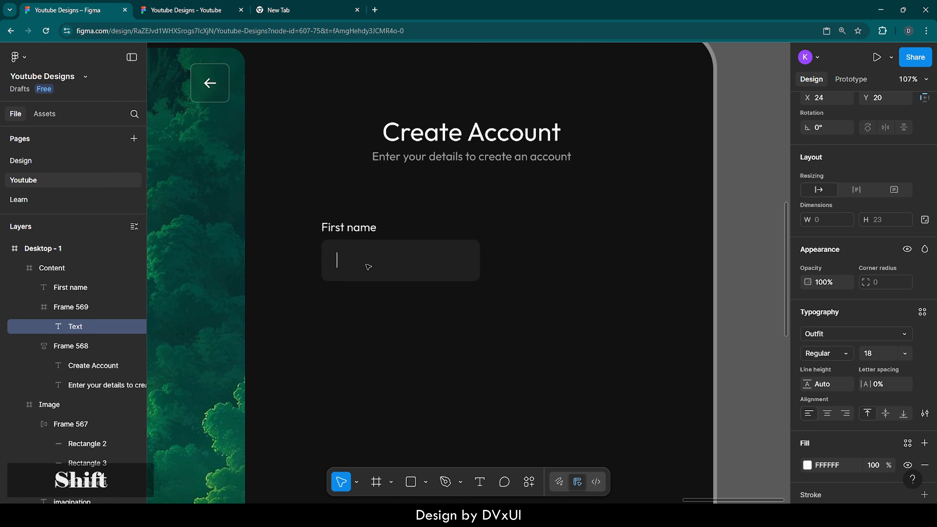
pyautogui.write('Enter your')
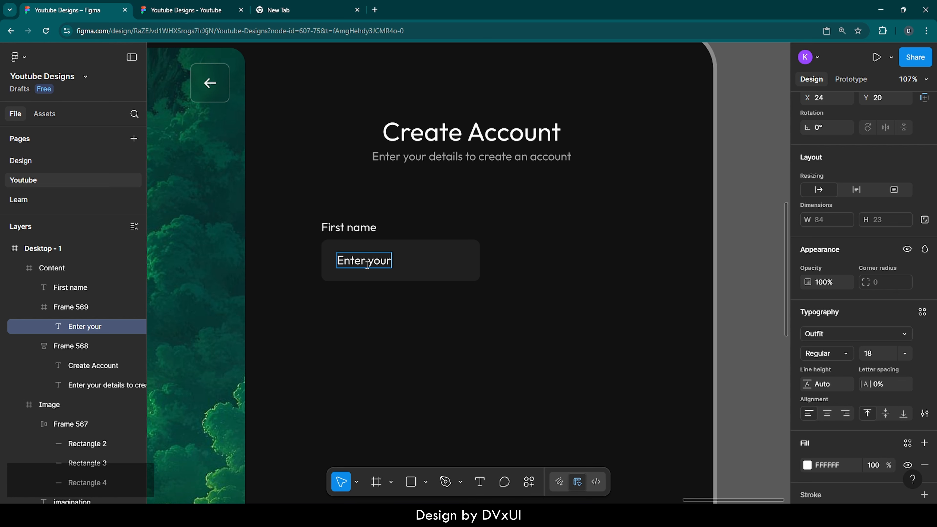
pyautogui.write(' first name')
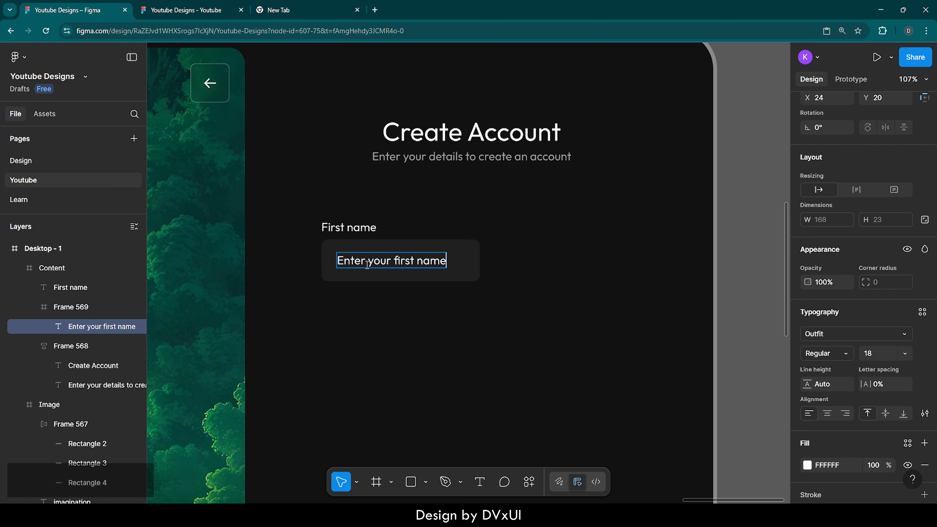
# Set the placeholder text's fill opacity to 30%.
pyautogui.hotkey('ctrl', 'a')
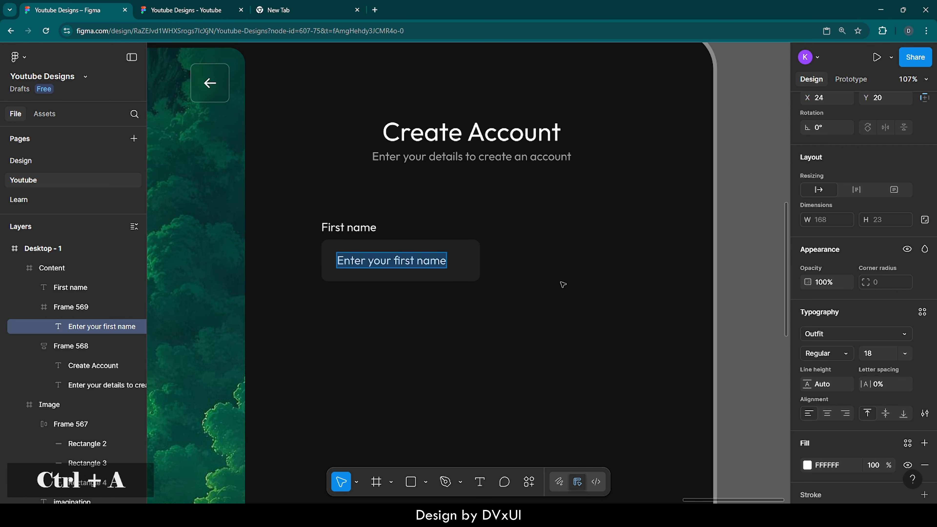
pyautogui.scroll(-3, 827, 441)
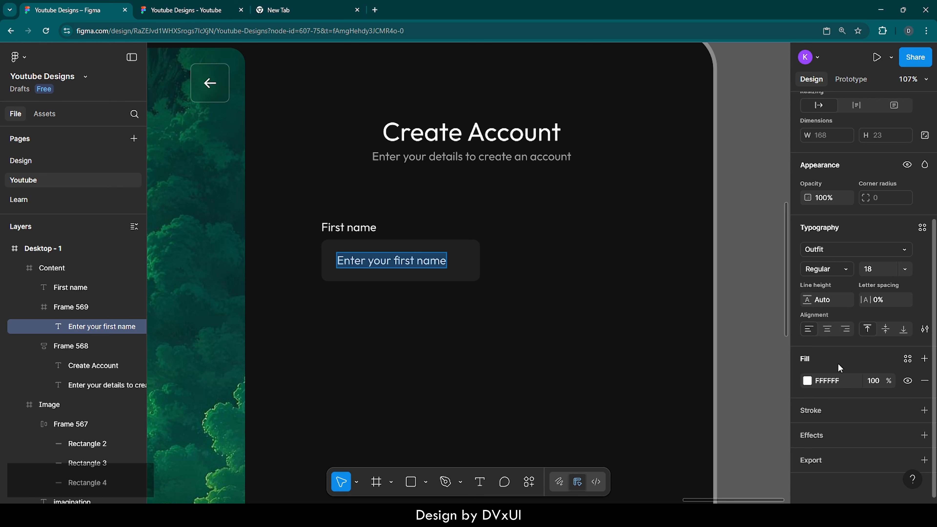
pyautogui.click(872, 382)
pyautogui.write('30')
pyautogui.press('Return')
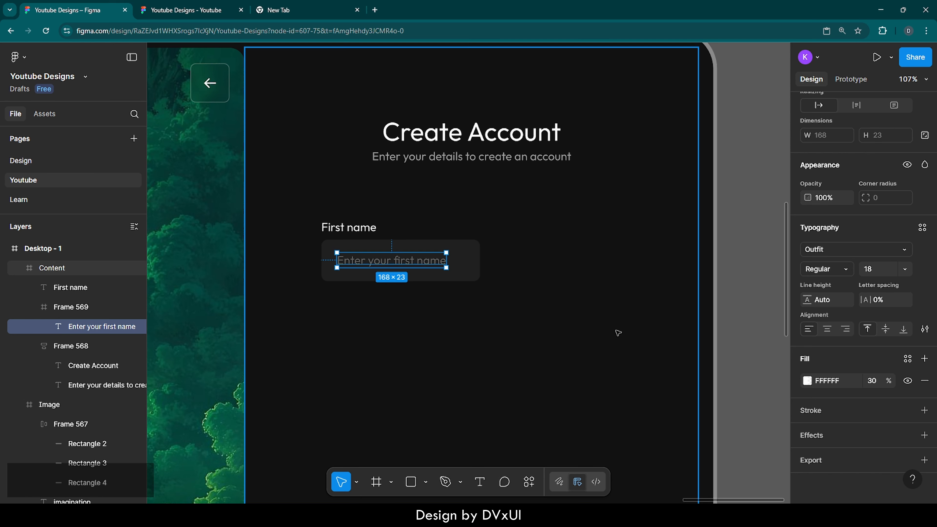
# Select the 'First name' label and its input frame together and wrap them in a vertical auto layout.
pyautogui.click(618, 332)
pyautogui.click(457, 262)
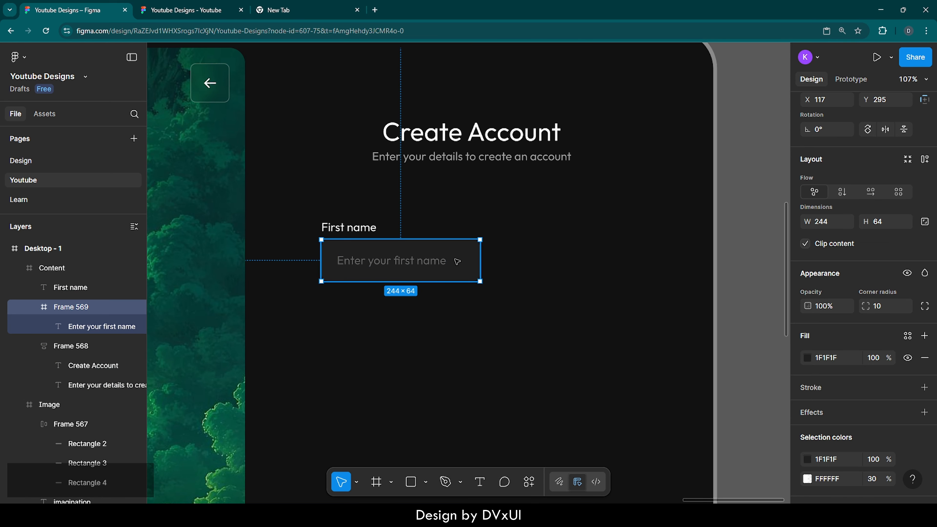
pyautogui.keyDown('shift'); pyautogui.click(343, 228); pyautogui.keyUp('shift')
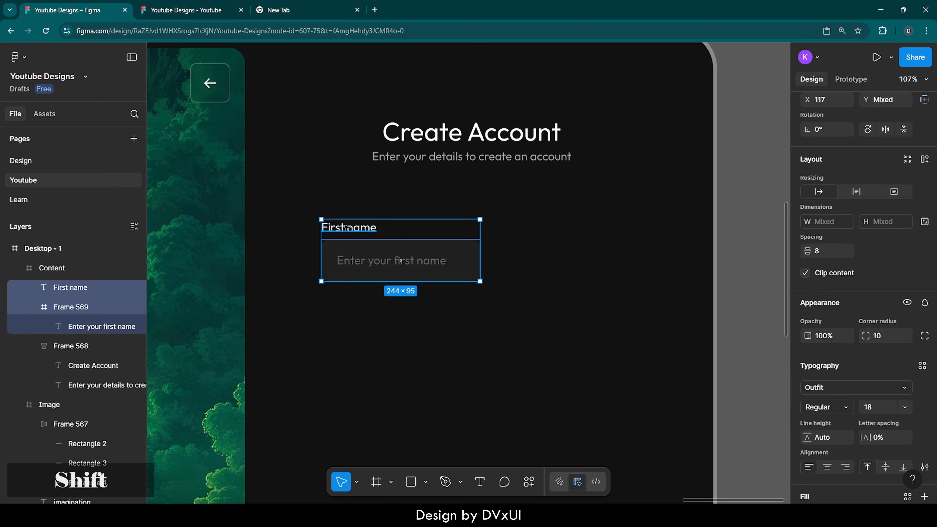
pyautogui.moveTo(349, 236)
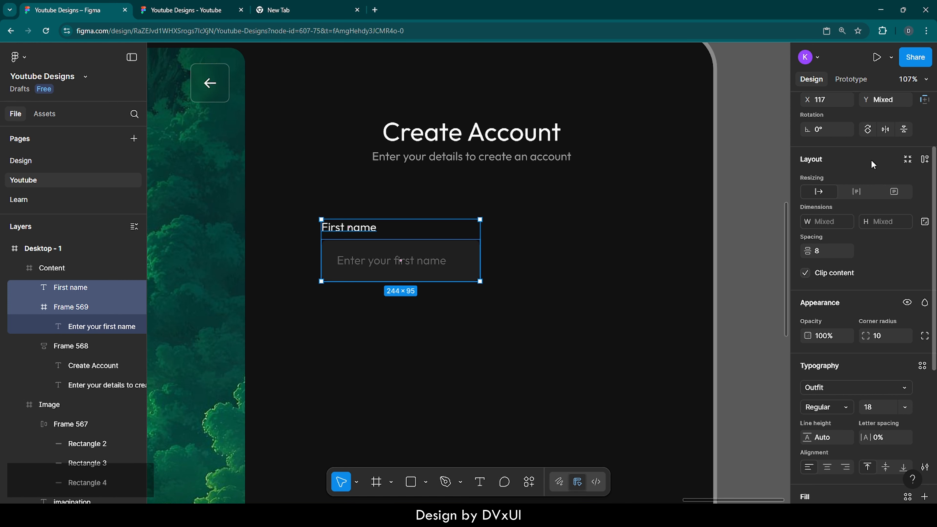
pyautogui.click(924, 159)
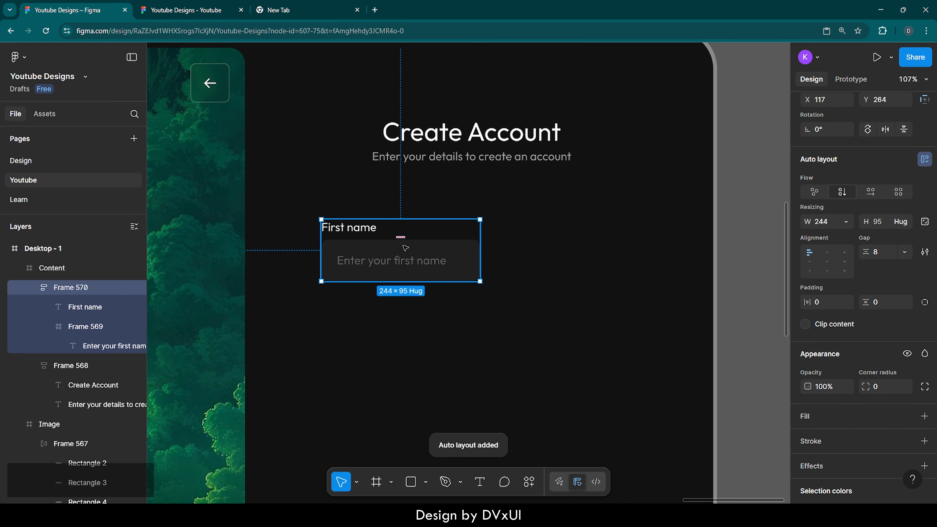
# Duplicate the first-name field group and move the copy to the right of the original.
pyautogui.press('ctrl')
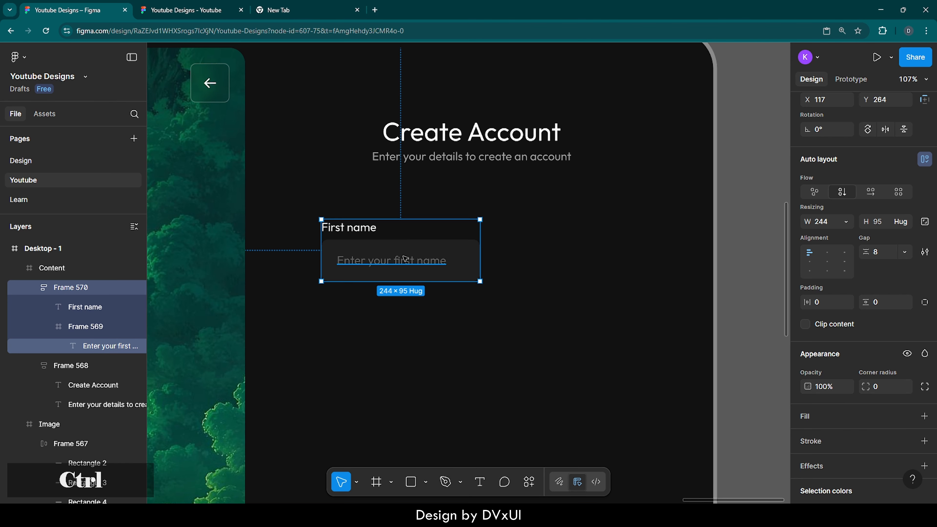
pyautogui.hotkey('ctrl', 'd')
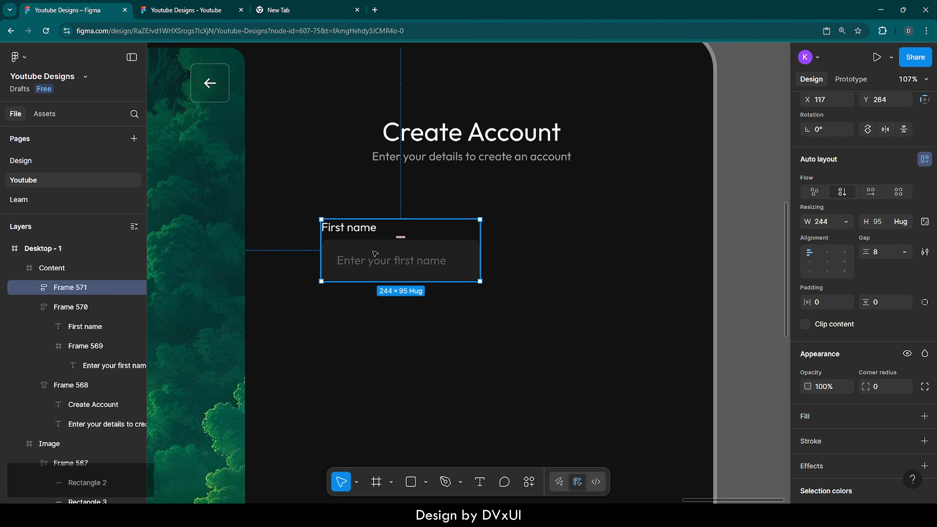
pyautogui.moveTo(405, 258); pyautogui.dragTo(547, 254)
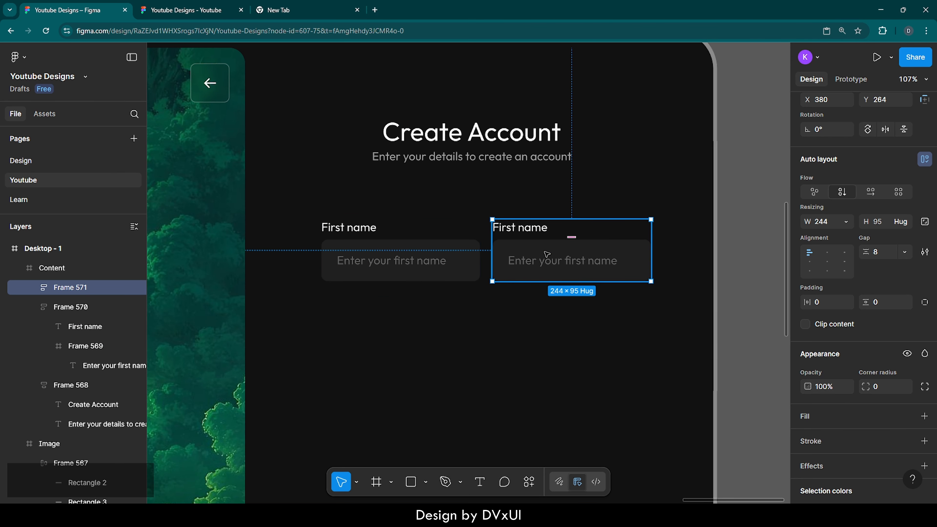
# Rename the copied label to 'Last name' and change its placeholder to 'Enter your last name'.
pyautogui.doubleClick(502, 229)
pyautogui.doubleClick(501, 229)
pyautogui.click(501, 228)
pyautogui.doubleClick(503, 228)
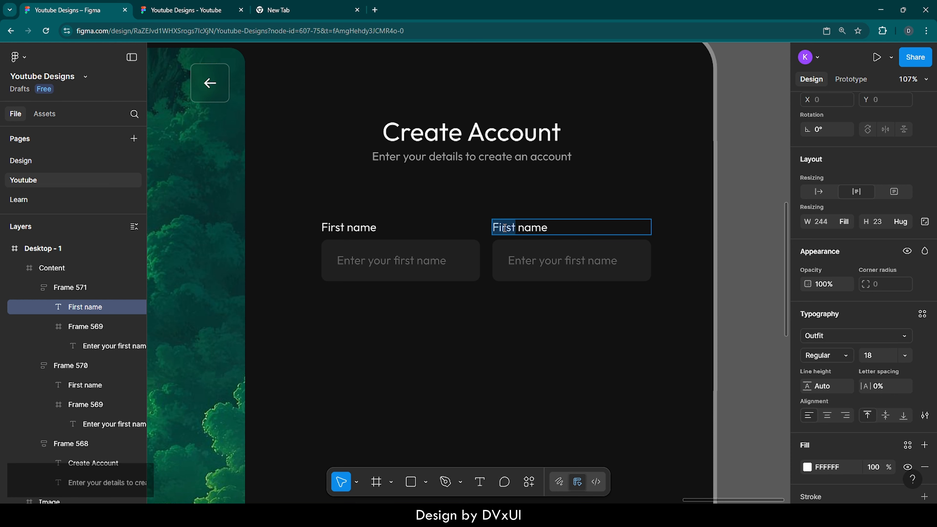
pyautogui.press('BackSpace')
pyautogui.write('Last')
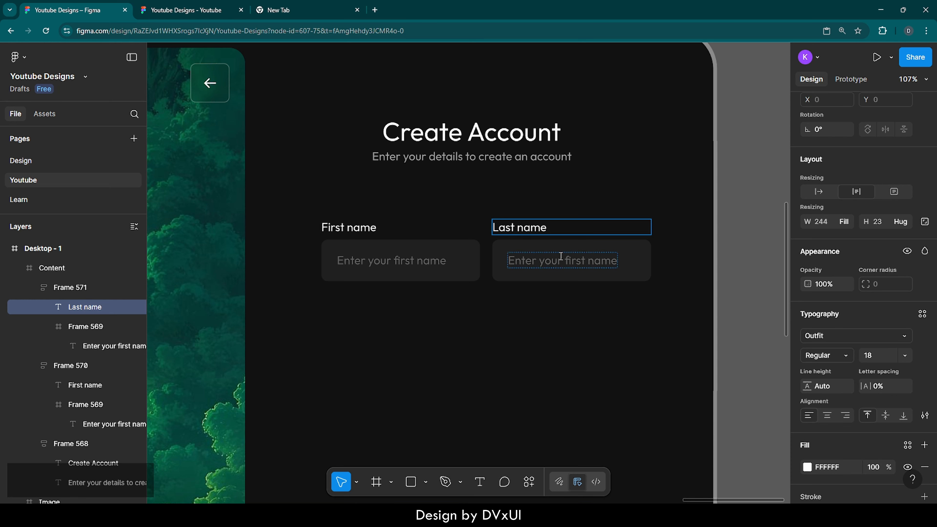
pyautogui.doubleClick(577, 261)
pyautogui.write('last')
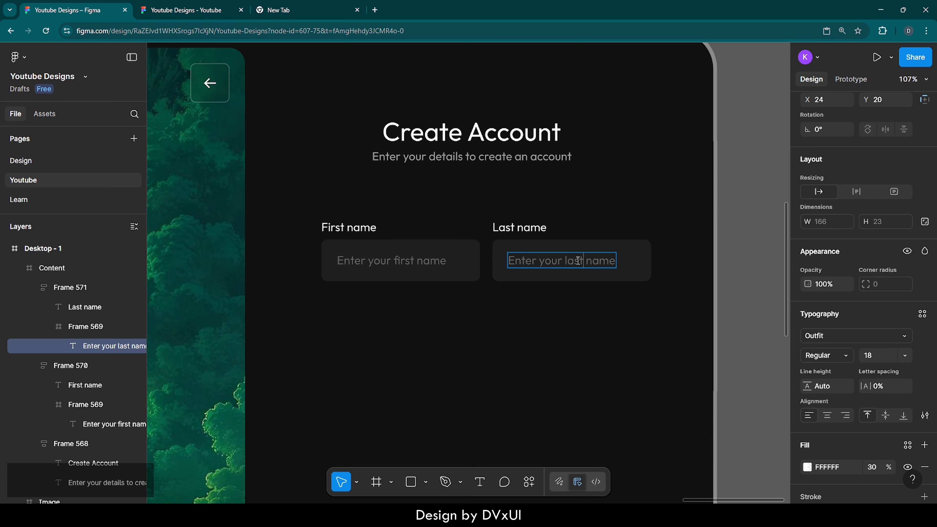
# Wrap both name field groups in a horizontal auto layout with a gap of 16.
pyautogui.press('Escape')
pyautogui.click(578, 319)
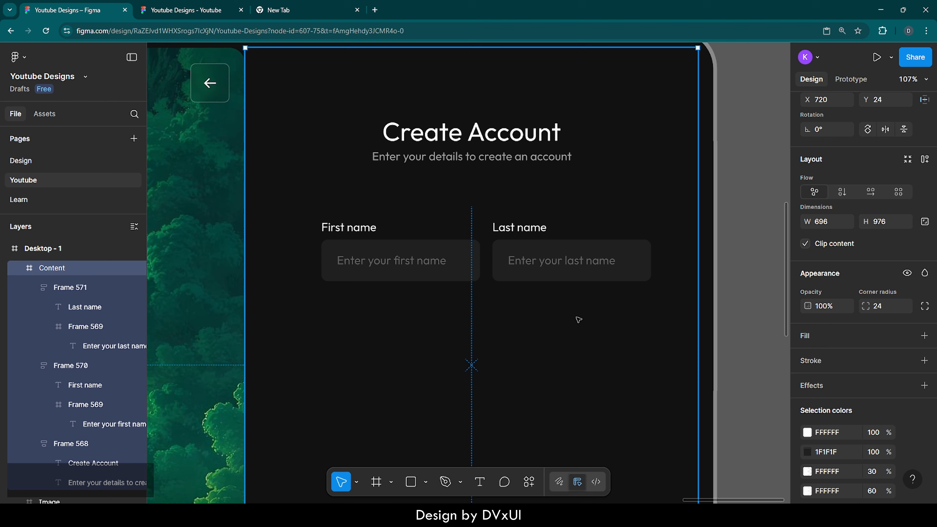
pyautogui.click(513, 251)
pyautogui.keyDown('shift'); pyautogui.click(433, 246); pyautogui.keyUp('shift')
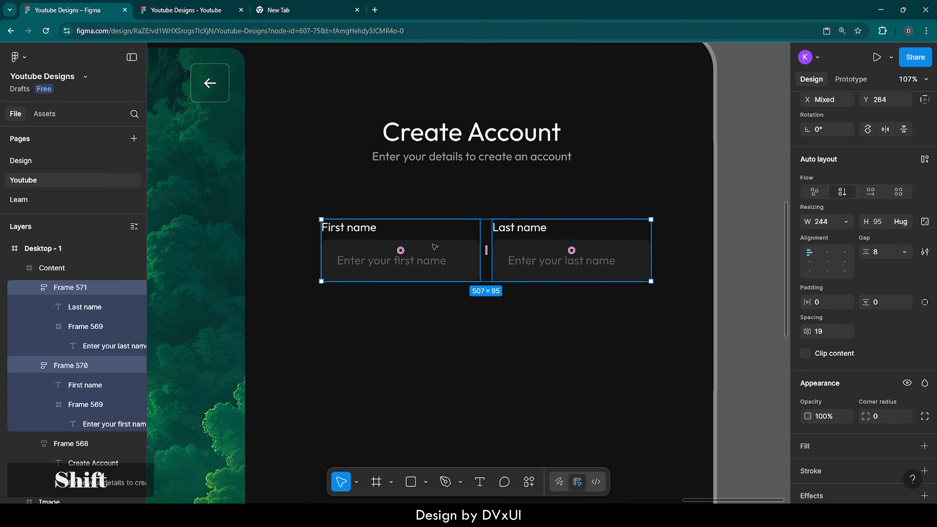
pyautogui.click(923, 160)
pyautogui.click(880, 252)
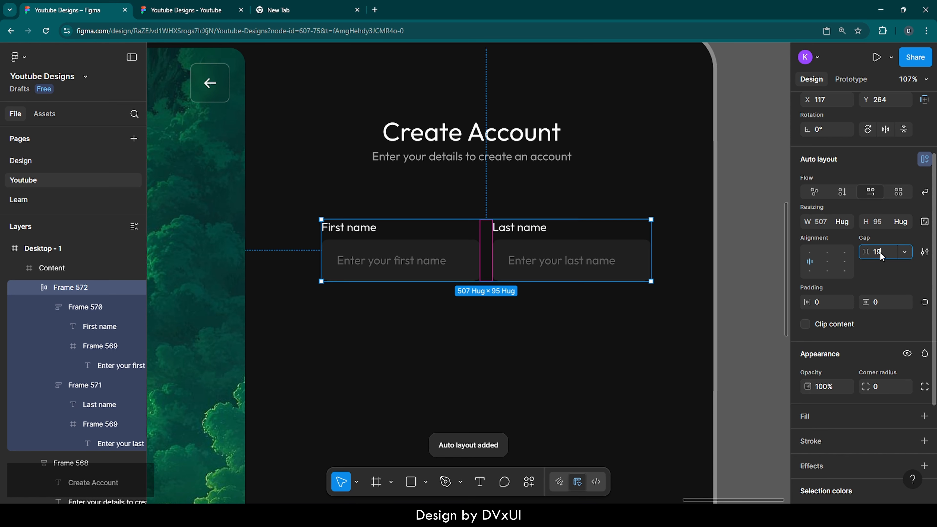
pyautogui.write('16')
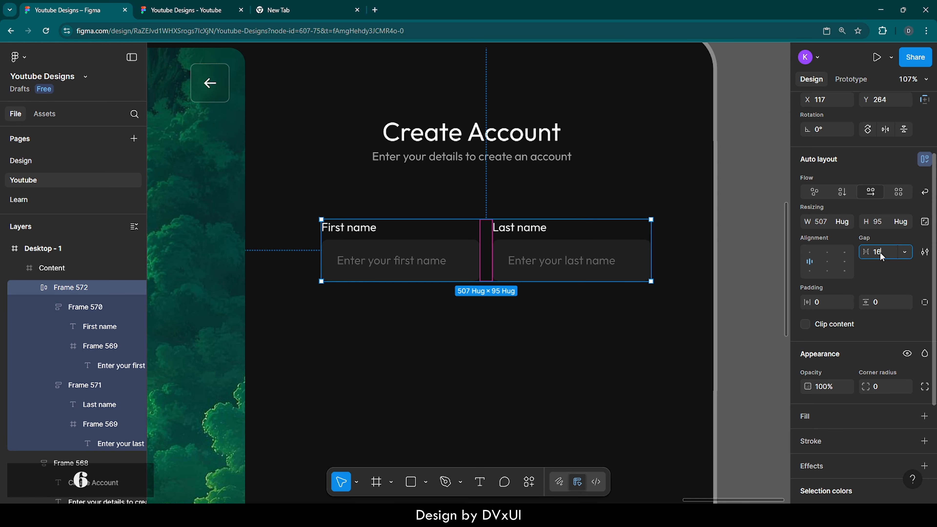
pyautogui.press('Return')
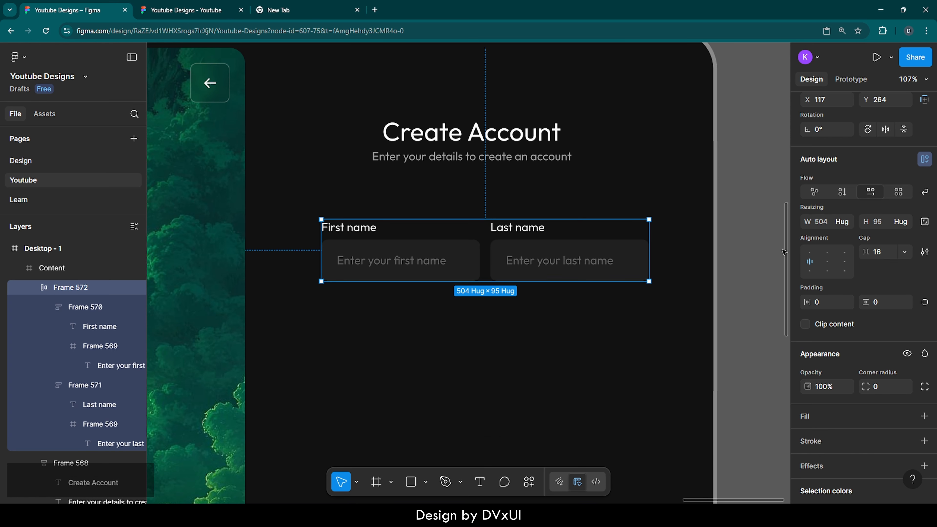
# Center the name row horizontally in the panel and move it up to Y 226, 48 px below the subtitle.
pyautogui.scroll(3, 879, 247)
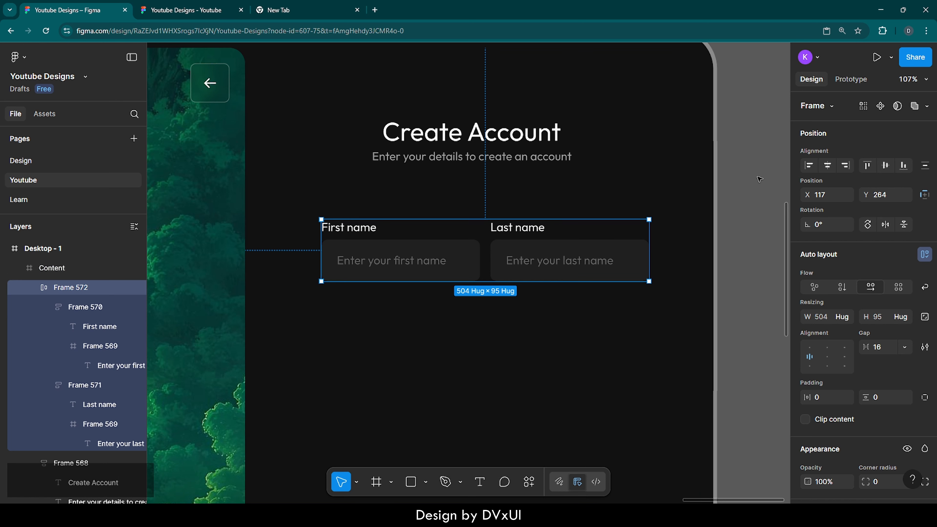
pyautogui.click(828, 166)
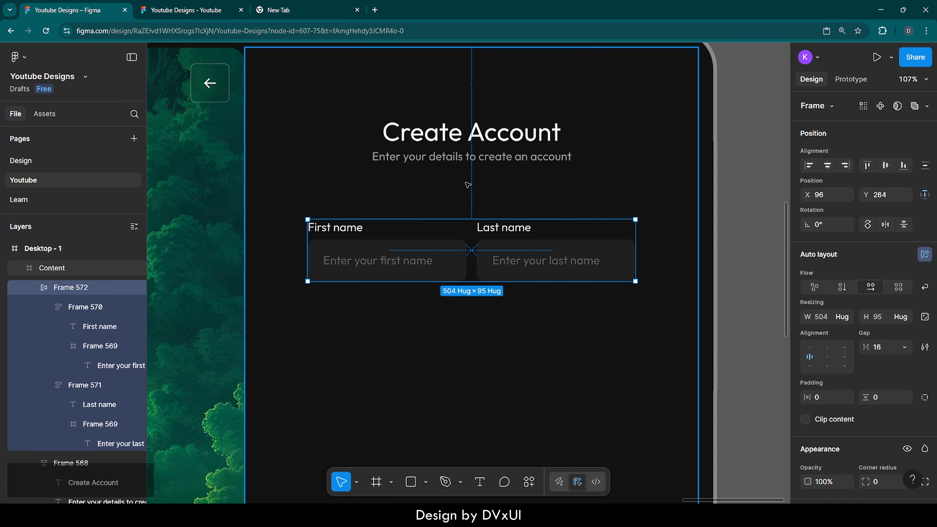
pyautogui.press('alt')
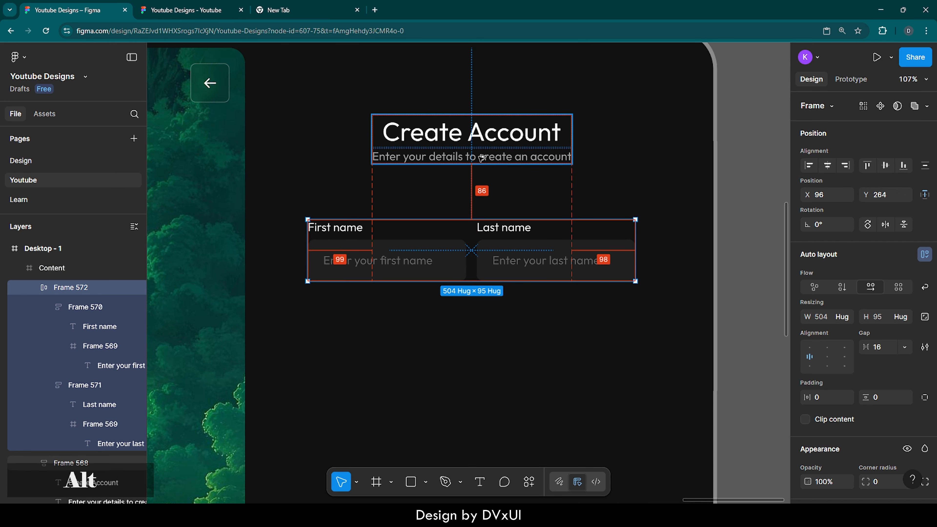
pyautogui.hotkey('shift', 'Up')
pyautogui.hotkey('shift', 'Up')
pyautogui.hotkey('shift', 'Up')
pyautogui.hotkey('shift', 'Up')
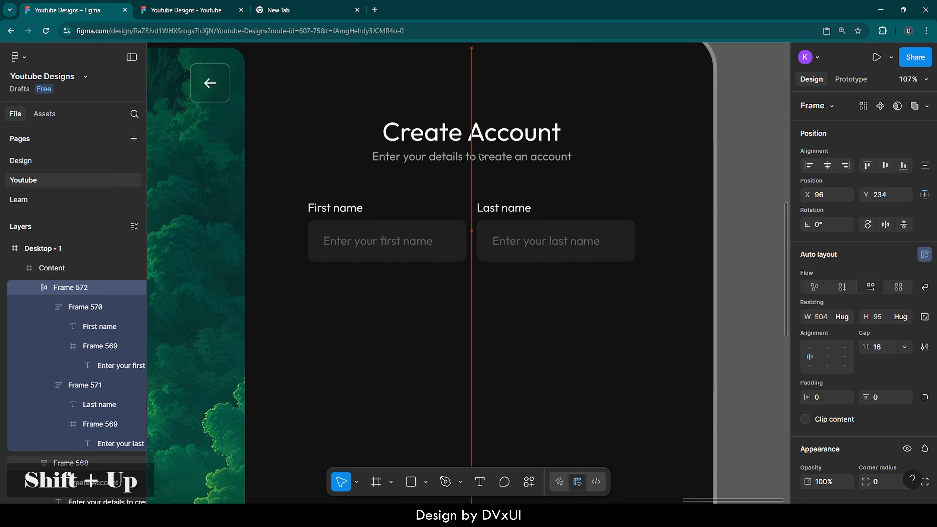
pyautogui.press('alt')
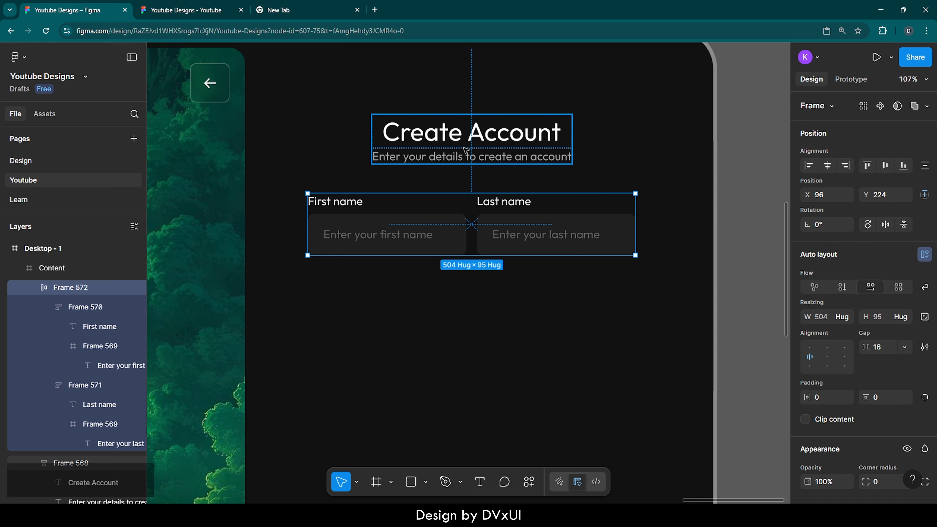
pyautogui.press('Down')
pyautogui.press('Down')
pyautogui.press('alt')
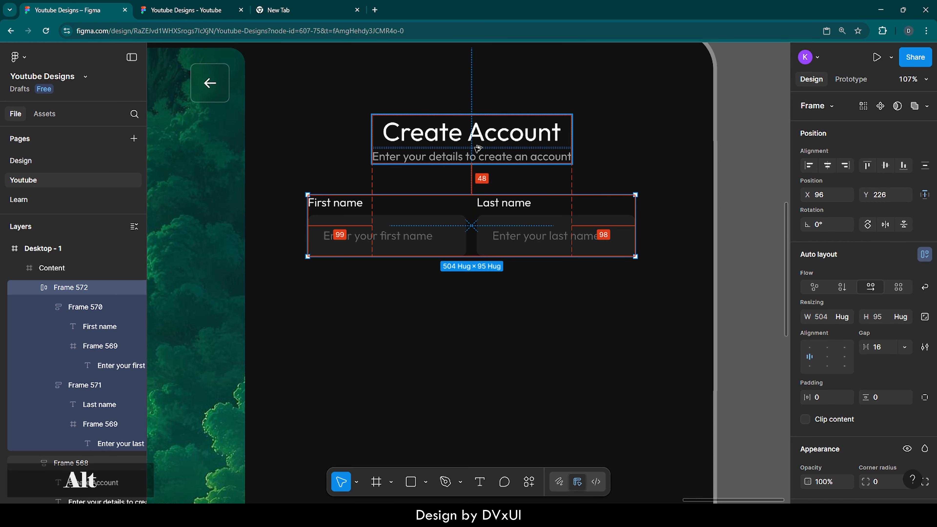
# Draw a new frame inside the content panel below the name row and set its width to 504.
pyautogui.click(500, 323)
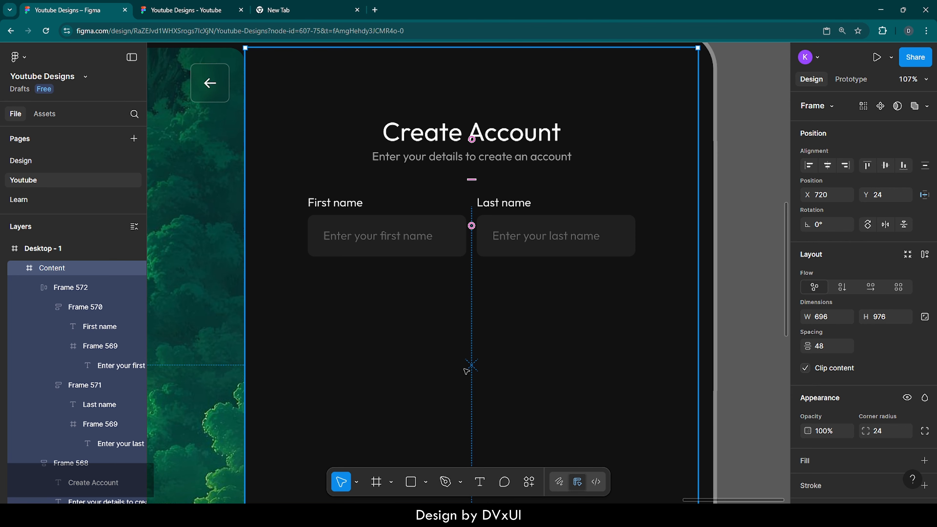
pyautogui.click(376, 481)
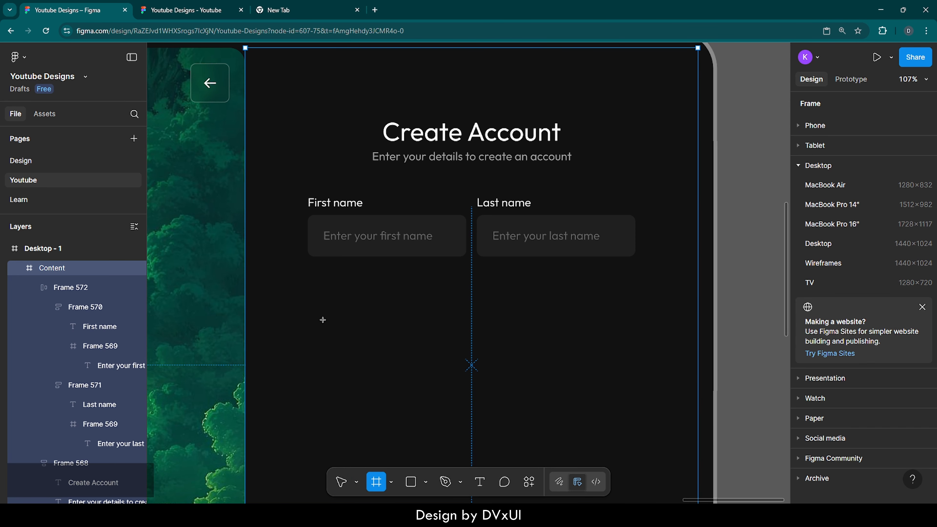
pyautogui.click(323, 319)
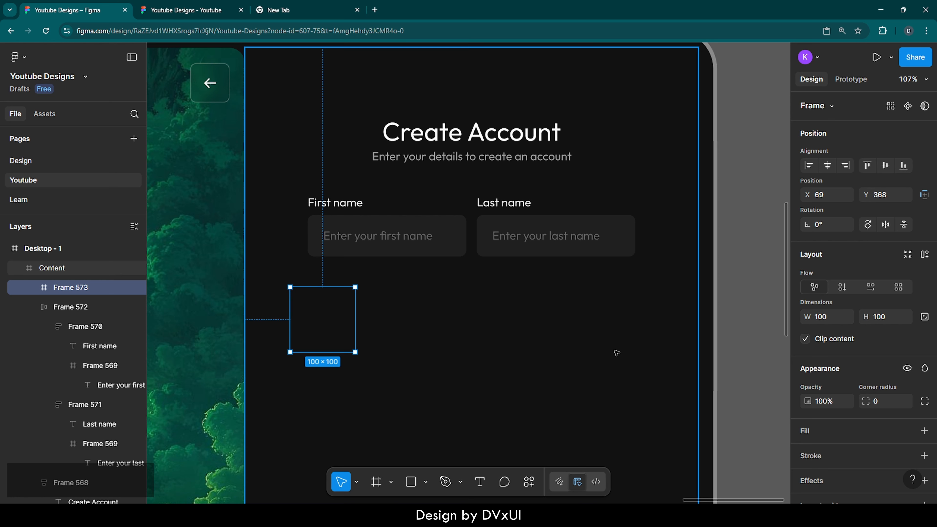
pyautogui.click(821, 317)
pyautogui.write('504')
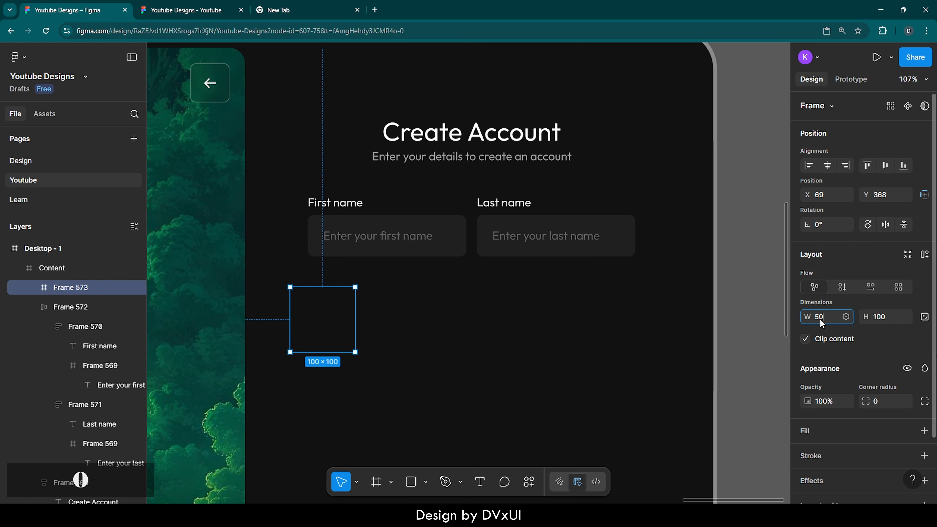
pyautogui.press('Return')
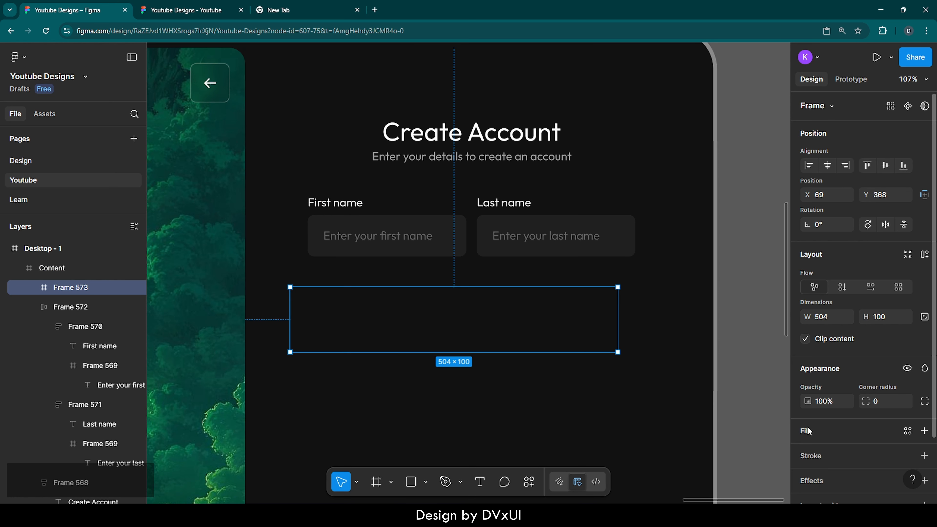
# Add a fill to the new frame and sample the input field's colour 1F1F1F with the eyedropper.
pyautogui.click(923, 430)
pyautogui.click(807, 452)
pyautogui.click(663, 385)
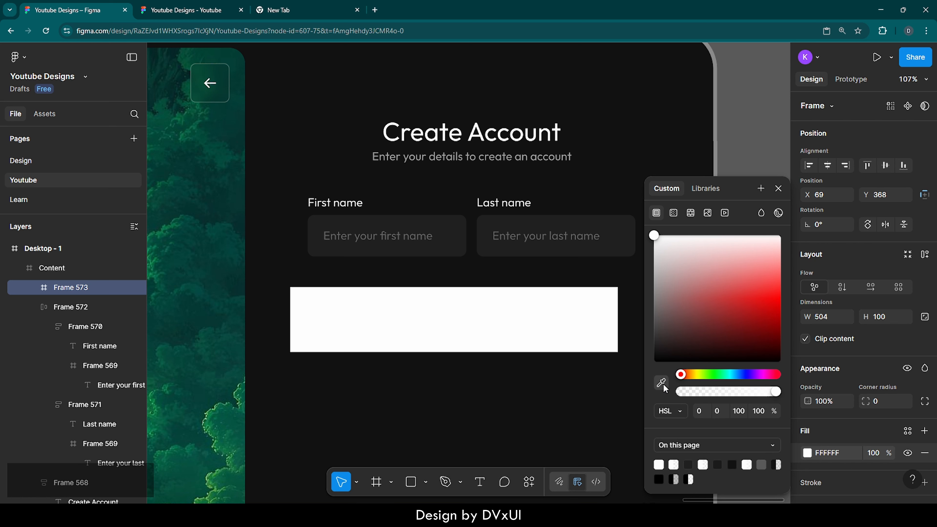
pyautogui.click(477, 260)
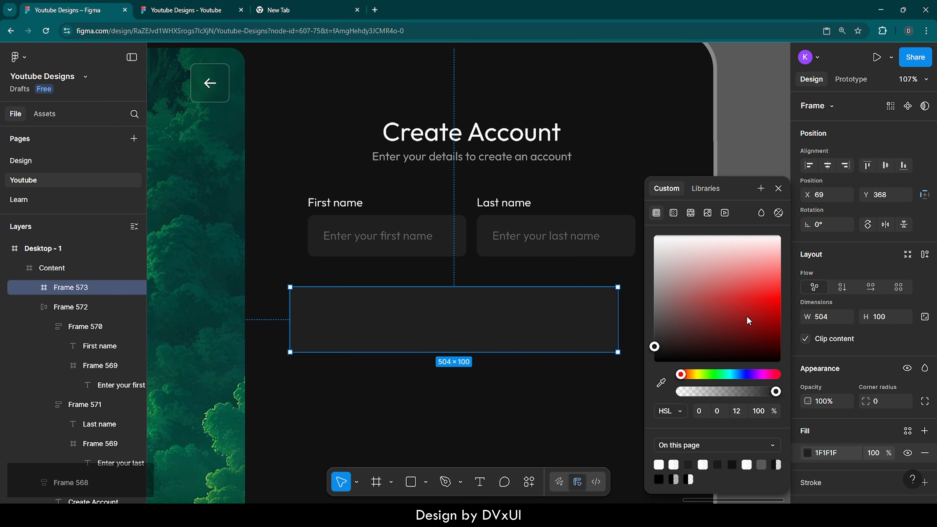
# Set the new frame's height to 64, close the colour picker, and align the frame with the name row's left edge.
pyautogui.click(892, 318)
pyautogui.write('64')
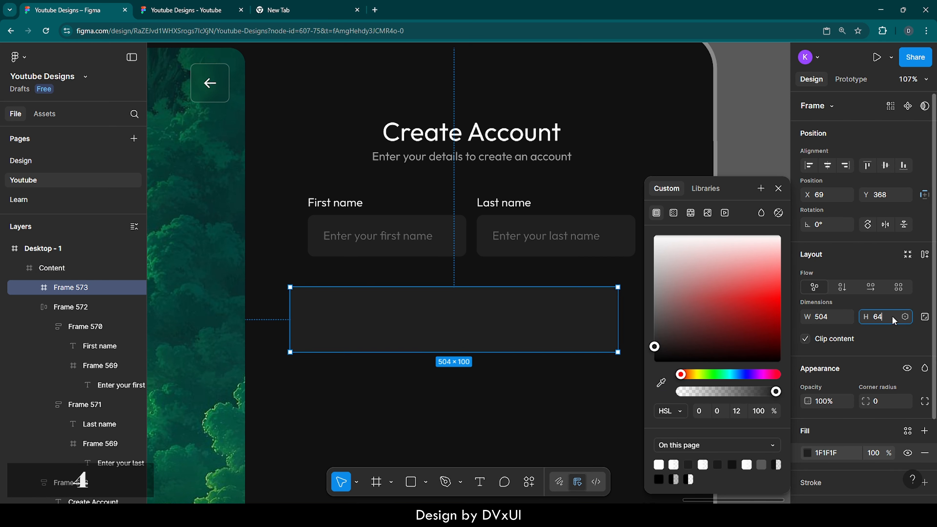
pyautogui.press('Return')
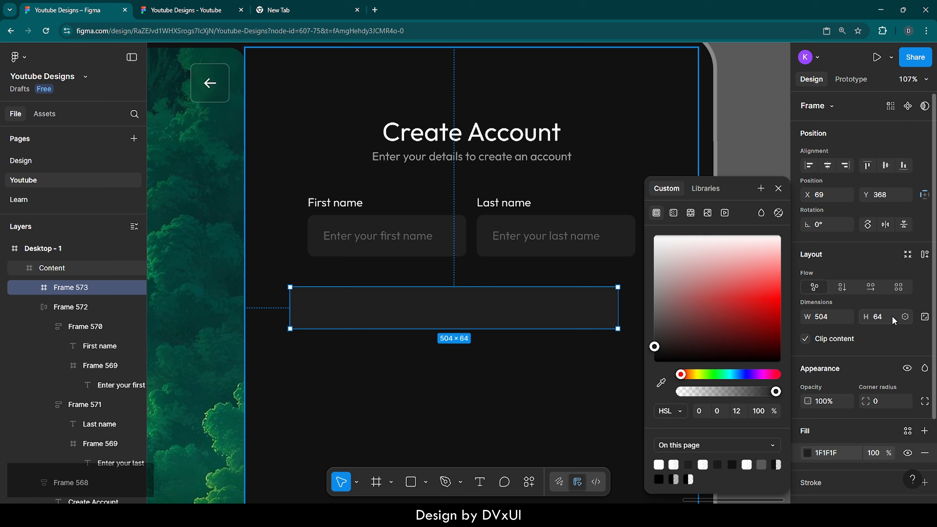
pyautogui.click(779, 188)
pyautogui.moveTo(567, 305); pyautogui.dragTo(585, 305)
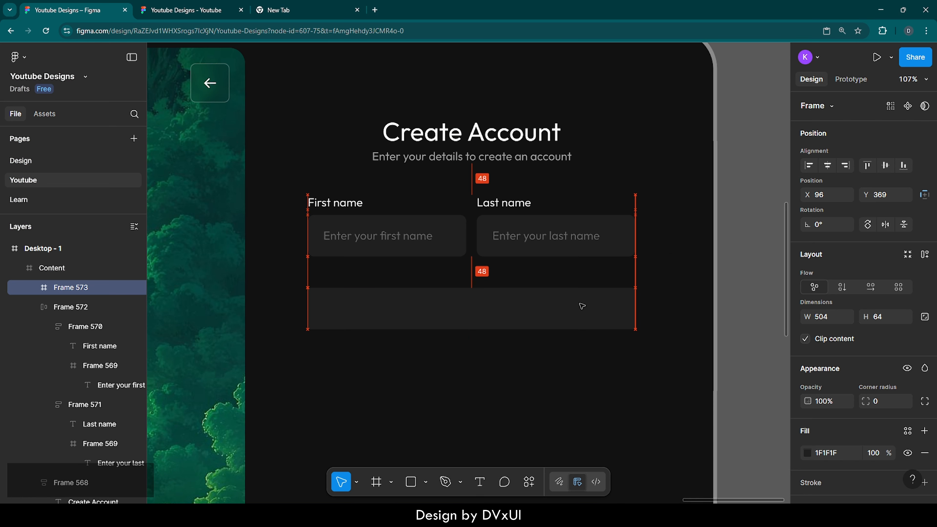
# Copy the 'First name' label and paste it into the new frame.
pyautogui.doubleClick(347, 204)
pyautogui.keyDown('ctrl'); pyautogui.click(336, 206); pyautogui.keyUp('ctrl')
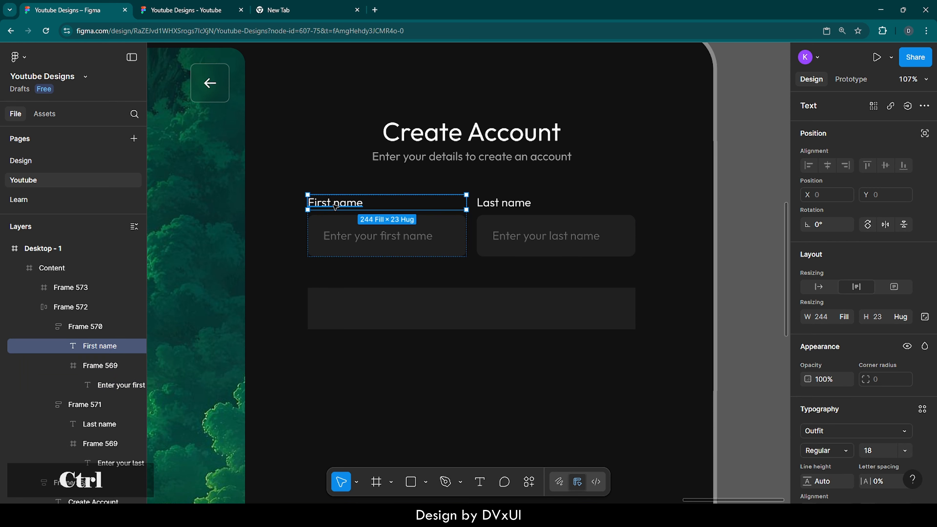
pyautogui.hotkey('ctrl', 'c')
pyautogui.click(363, 305)
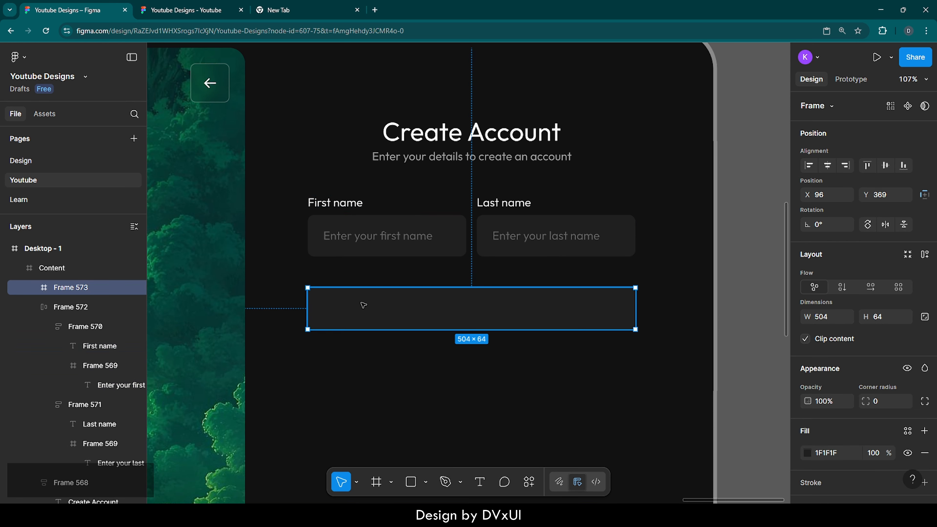
pyautogui.hotkey('ctrl', 'v')
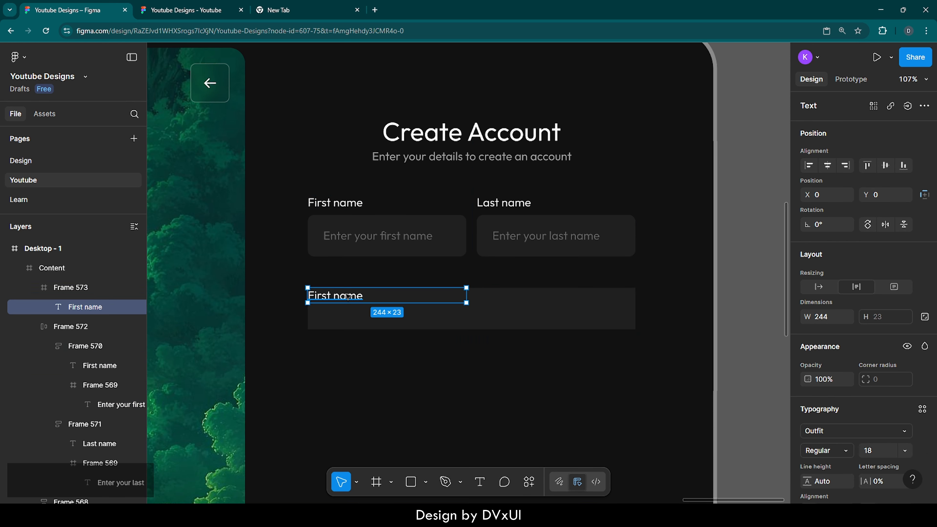
# Position the pasted text inside the frame at X 24, Y 20.
pyautogui.moveTo(348, 297); pyautogui.dragTo(367, 309)
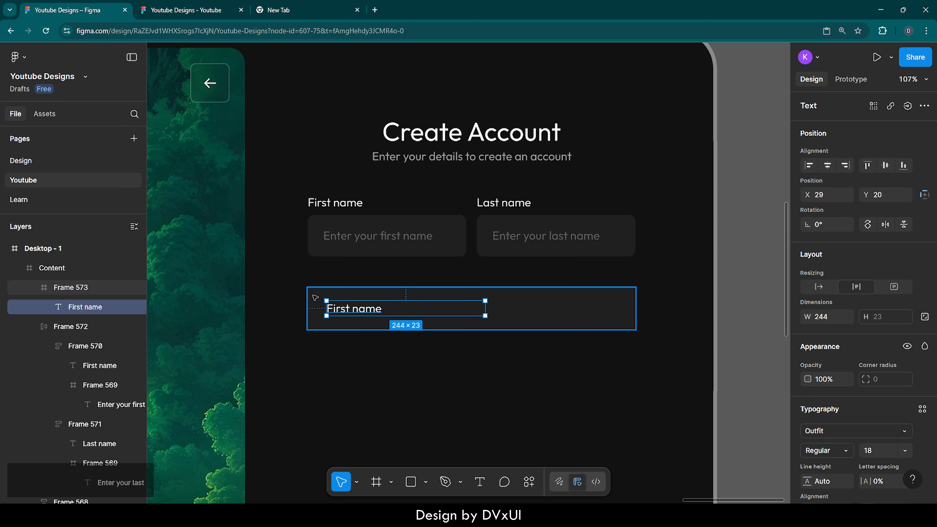
pyautogui.press('alt')
pyautogui.press('Left')
pyautogui.press('Left')
pyautogui.press('Left')
pyautogui.press('Left')
pyautogui.press('Left')
pyautogui.press('alt')
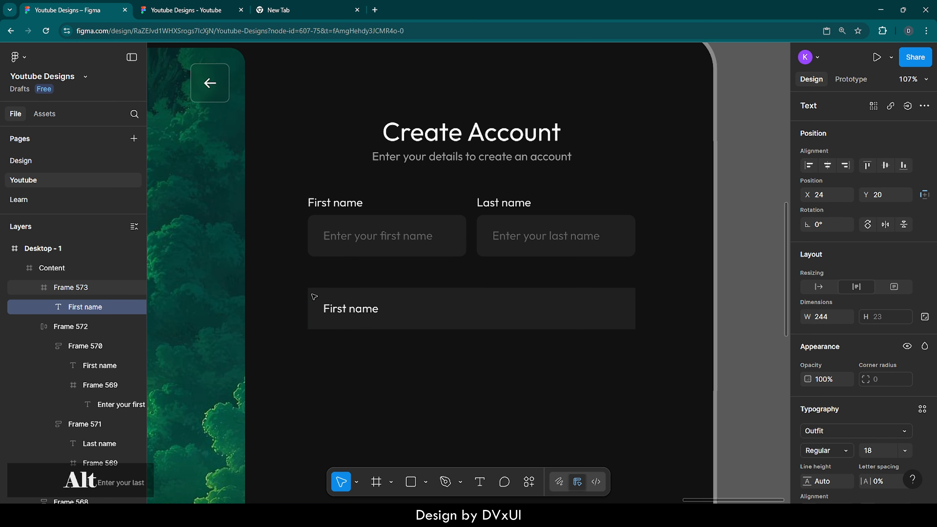
# Replace the pasted text with 'Enter your email'.
pyautogui.doubleClick(356, 318)
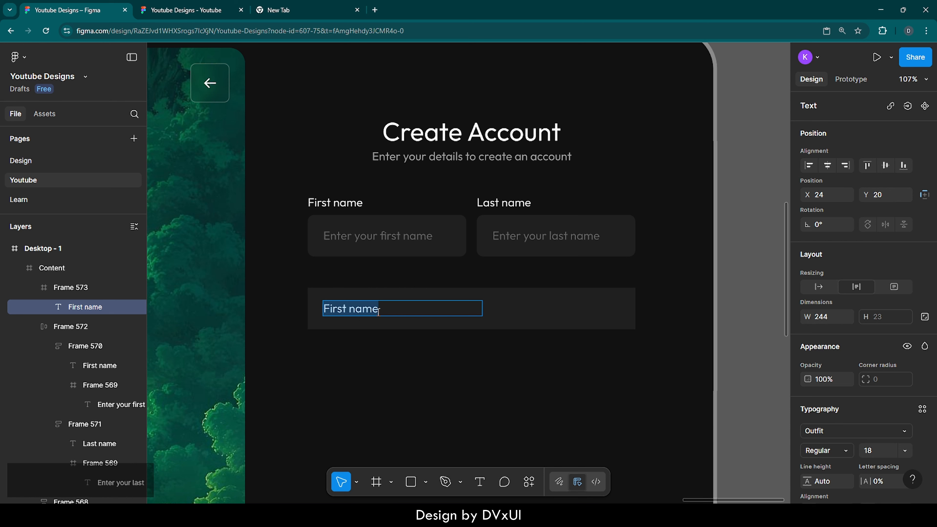
pyautogui.press('BackSpace')
pyautogui.write('Enter')
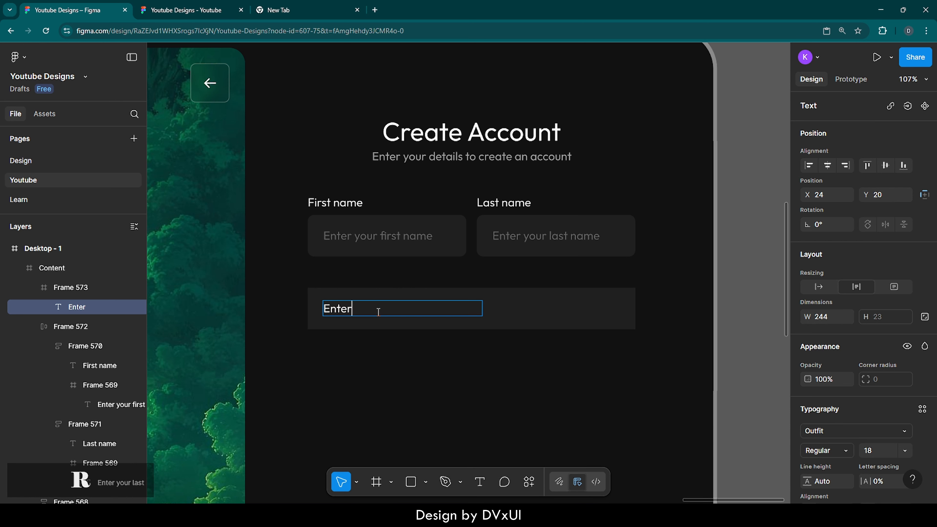
pyautogui.write(' your ema')
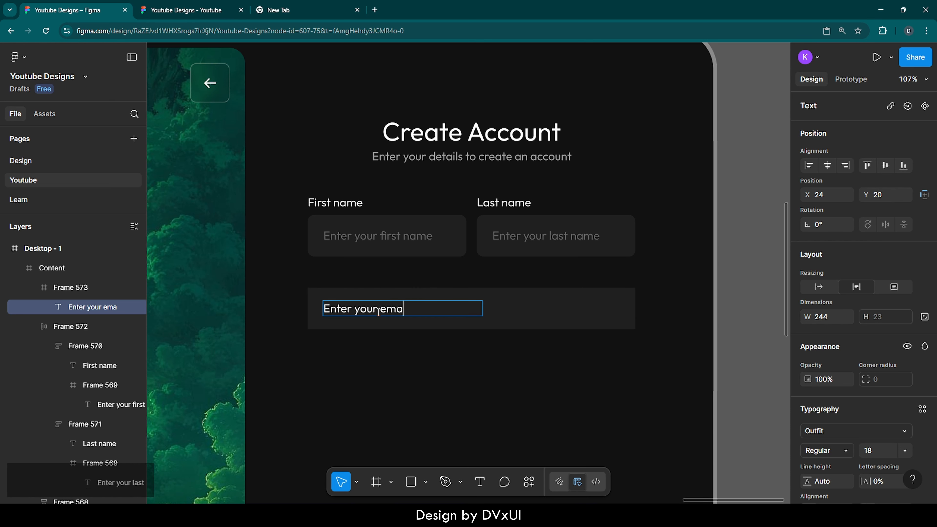
pyautogui.write('il')
# Set the placeholder text's fill opacity to 30%.
pyautogui.hotkey('ctrl', 'a')
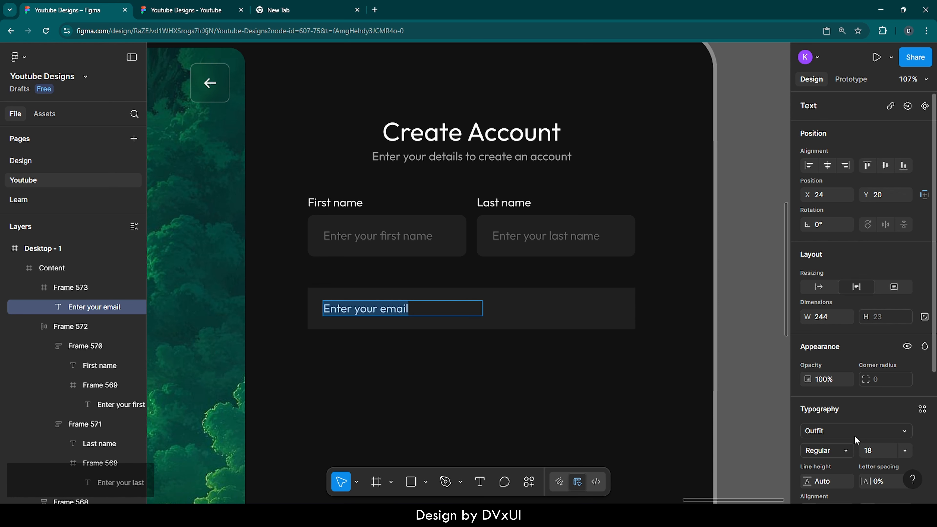
pyautogui.scroll(-5, 854, 435)
pyautogui.click(871, 380)
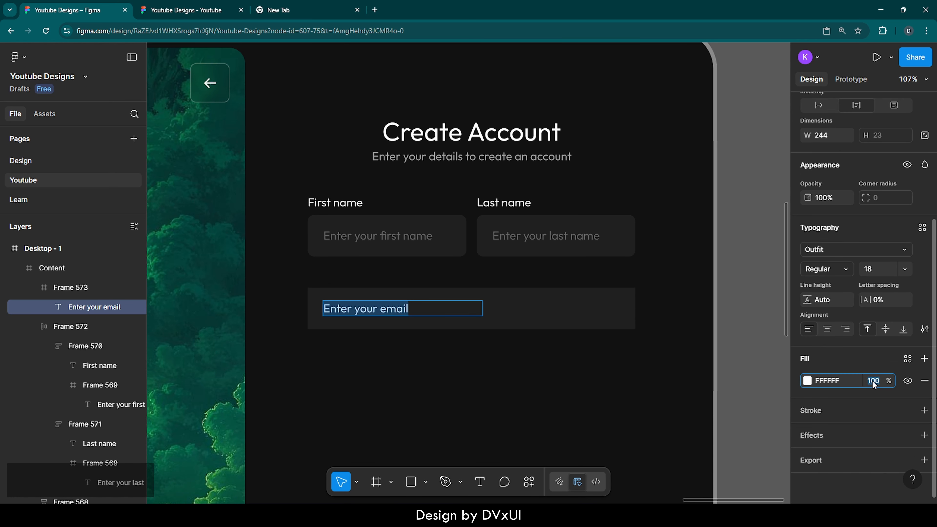
pyautogui.write('30')
pyautogui.press('Return')
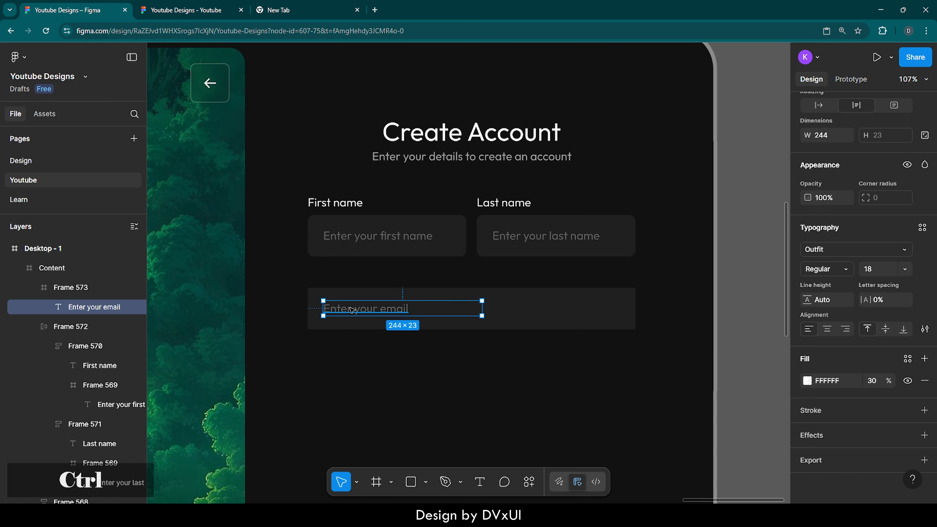
# Duplicate the placeholder text and move the copy just above the field.
pyautogui.hotkey('ctrl', 'd')
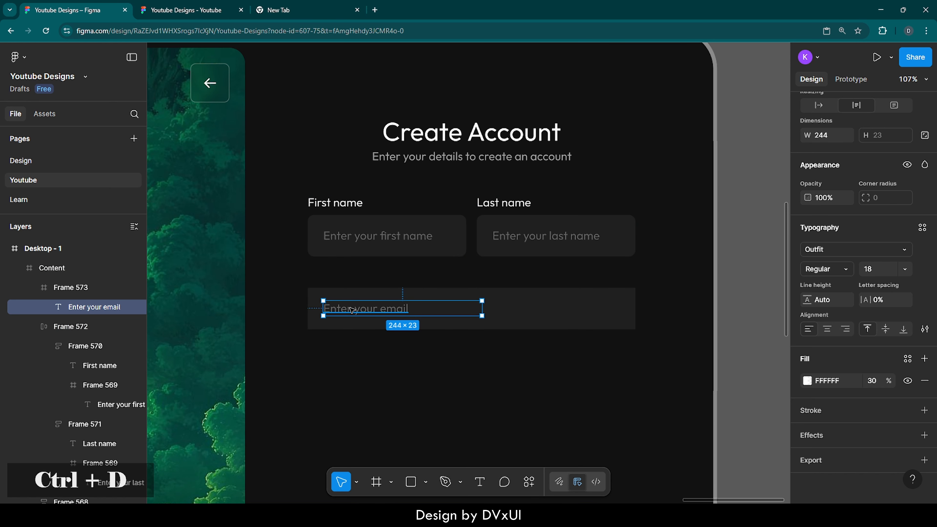
pyautogui.moveTo(352, 310); pyautogui.dragTo(350, 278)
pyautogui.click(373, 355)
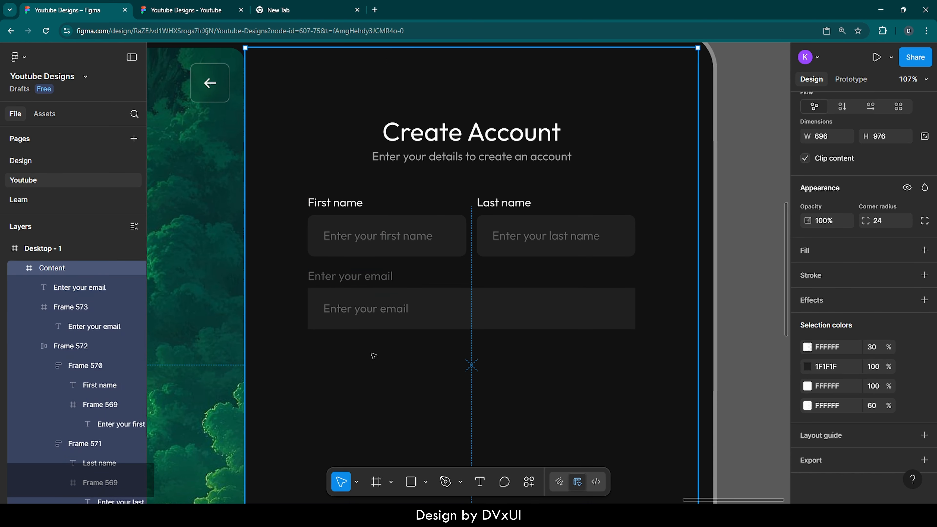
# Set the email field frame's corner radius to 10.
pyautogui.click(489, 308)
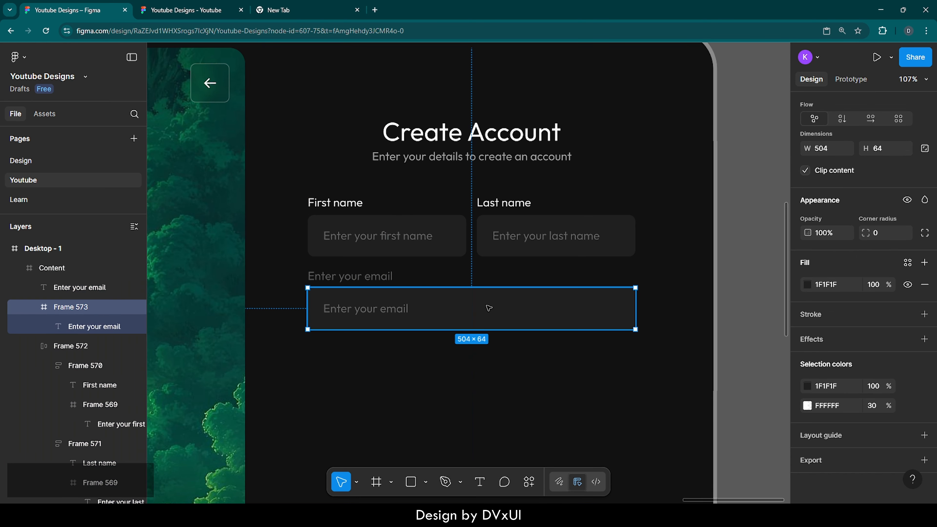
pyautogui.click(880, 235)
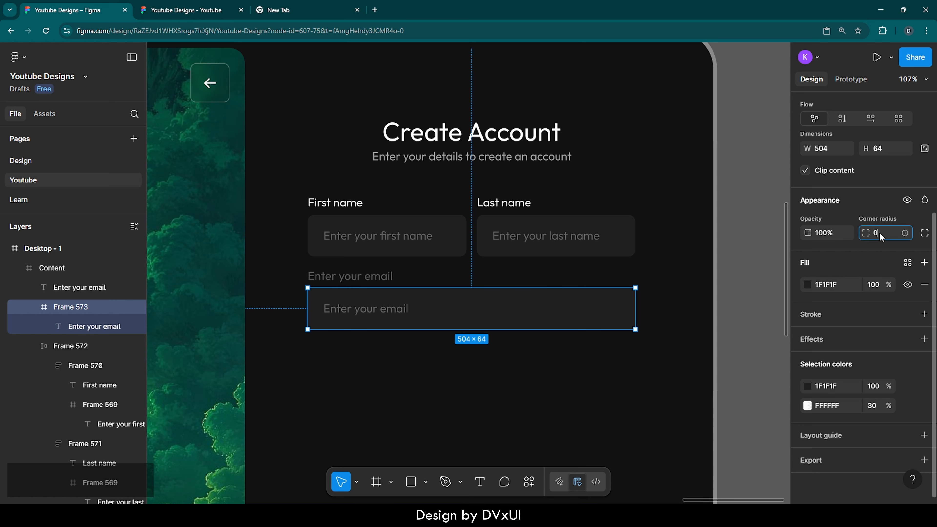
pyautogui.write('10')
pyautogui.press('Return')
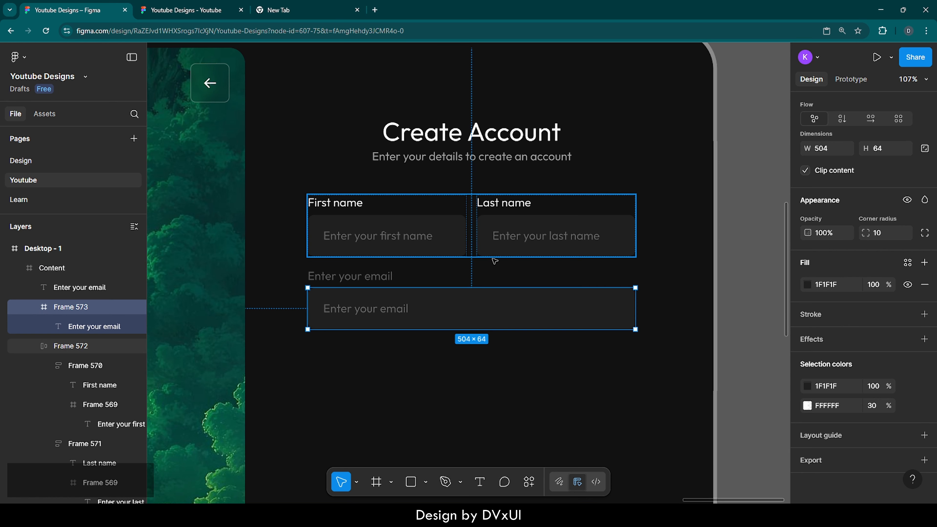
# Change the copied text above the field to 'Email' and set its fill opacity to 100%.
pyautogui.doubleClick(354, 274)
pyautogui.press('BackSpace')
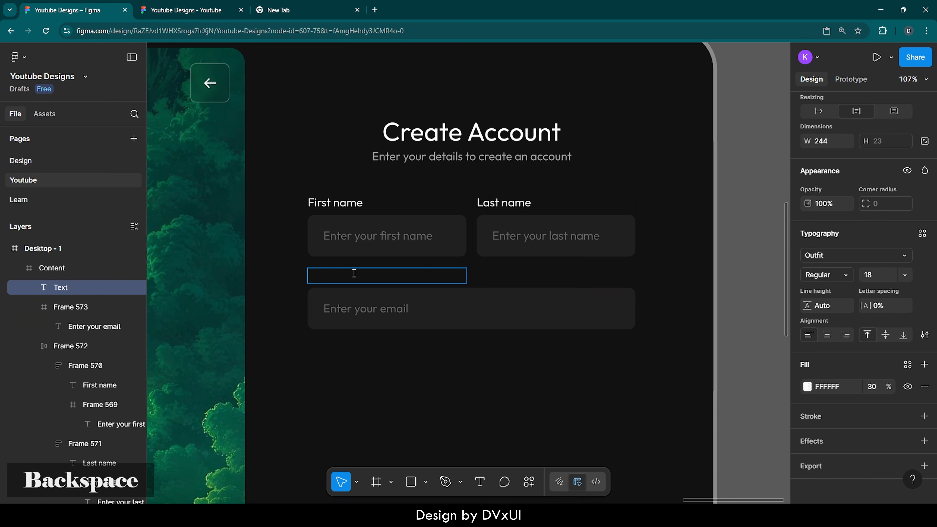
pyautogui.write('Email')
pyautogui.hotkey('ctrl', 'a')
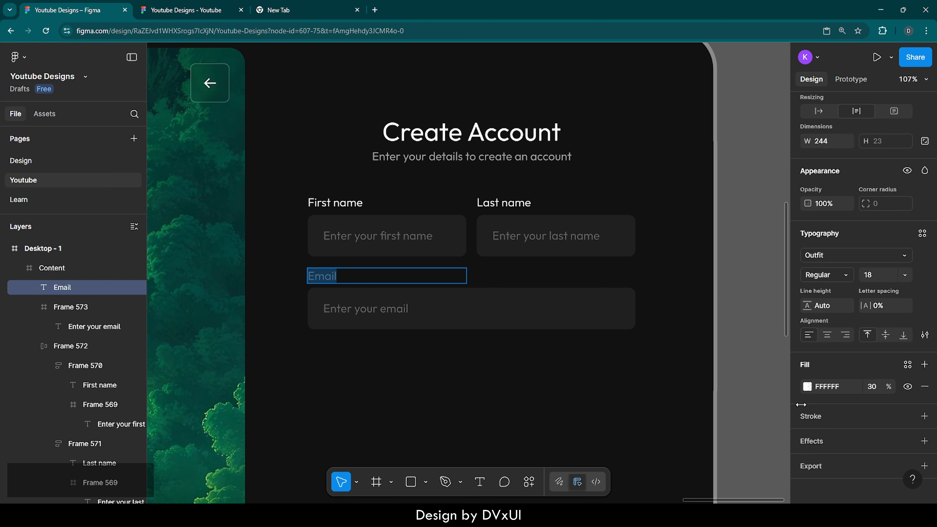
pyautogui.click(876, 387)
pyautogui.write('100')
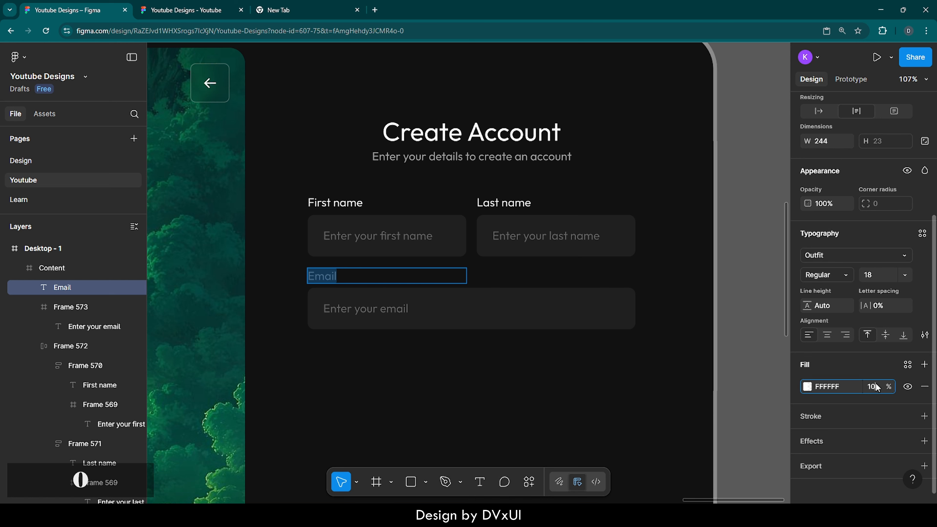
pyautogui.press('Return')
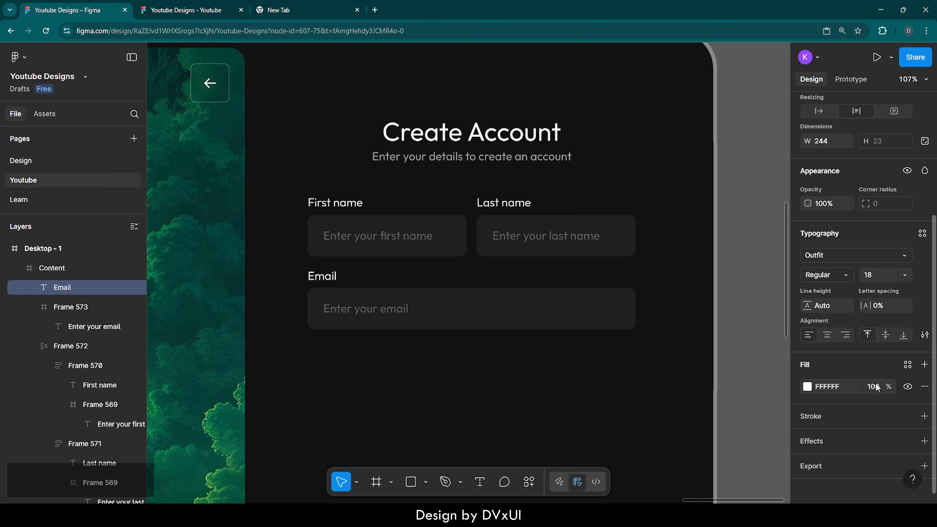
# Wrap the Email label and field in a vertical auto layout with a gap of 8.
pyautogui.keyDown('shift'); pyautogui.click(398, 314); pyautogui.keyUp('shift')
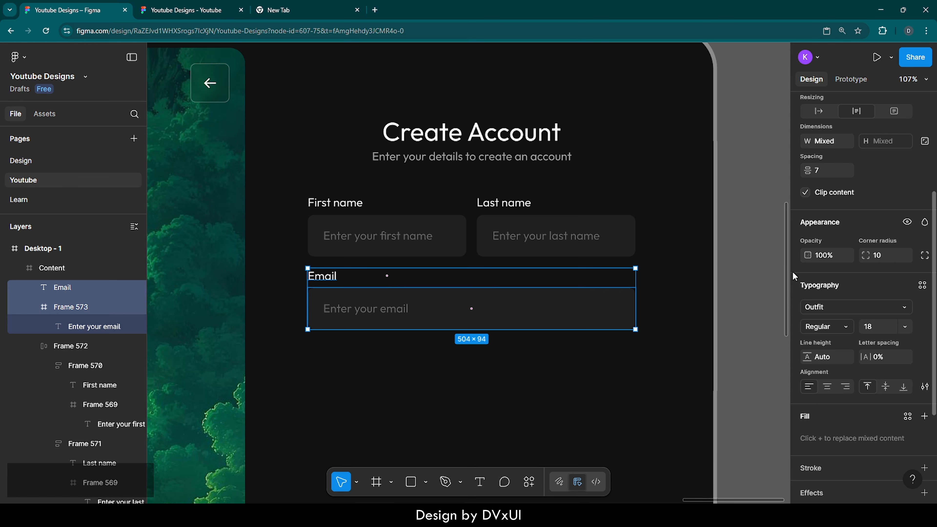
pyautogui.scroll(2, 820, 252)
pyautogui.click(821, 253)
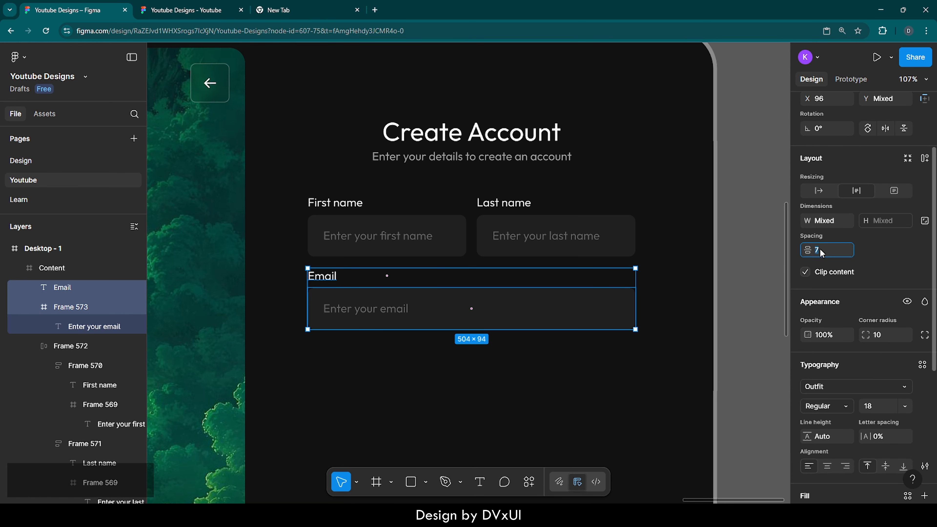
pyautogui.write('8')
pyautogui.press('Return')
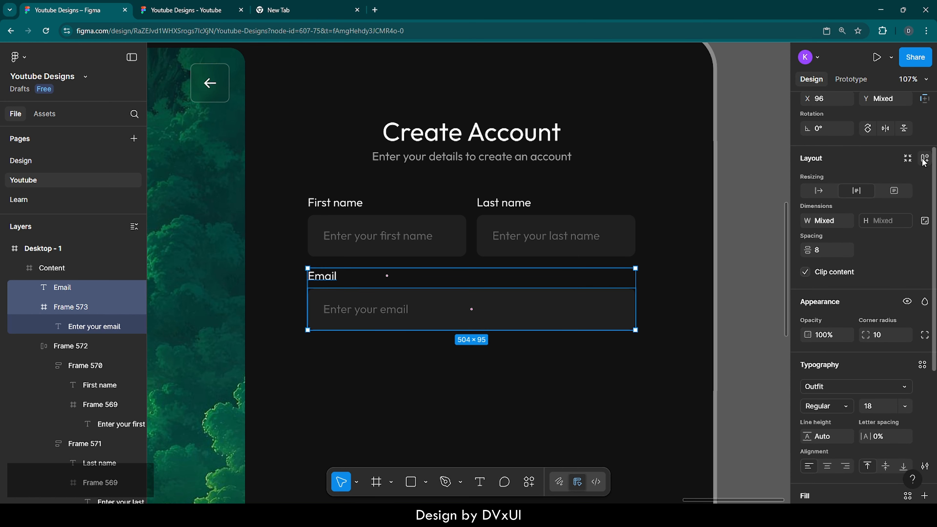
pyautogui.click(925, 159)
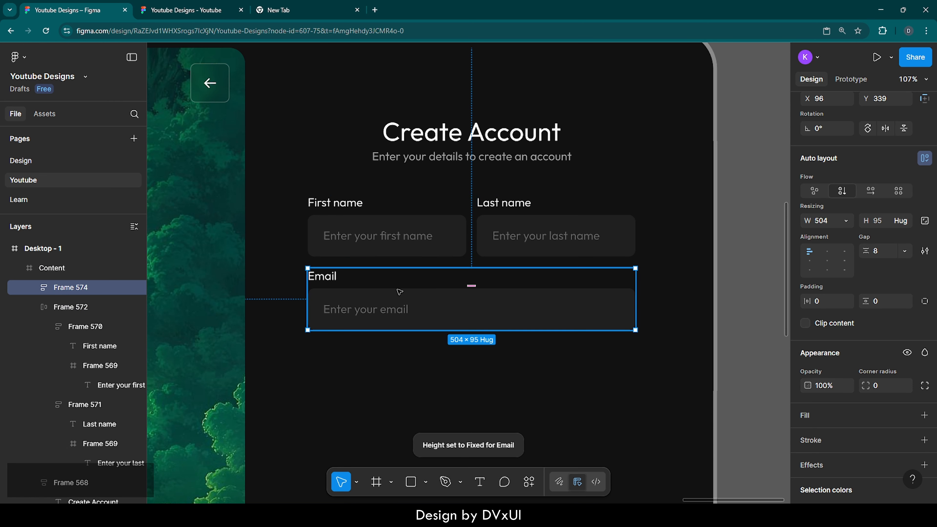
# Move the email group to Y 345, 24 px below the name row.
pyautogui.press('alt')
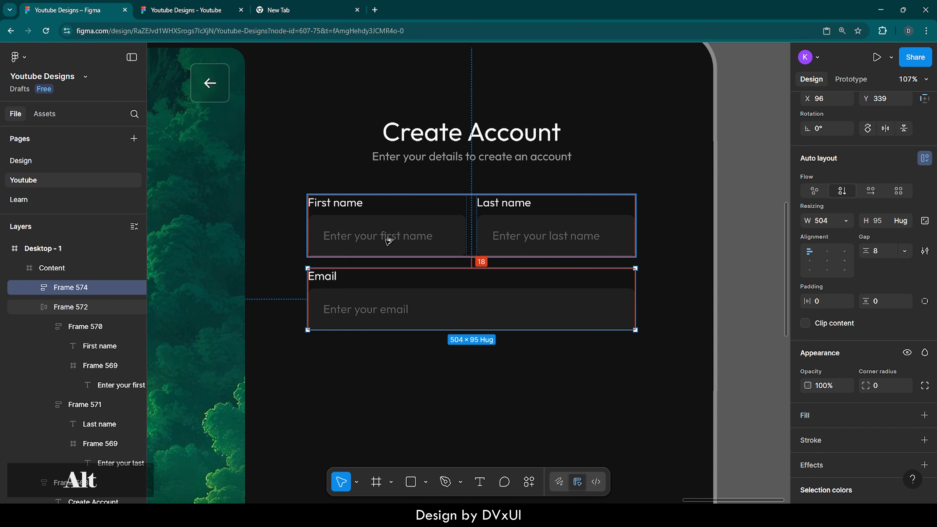
pyautogui.hotkey('shift', 'Down')
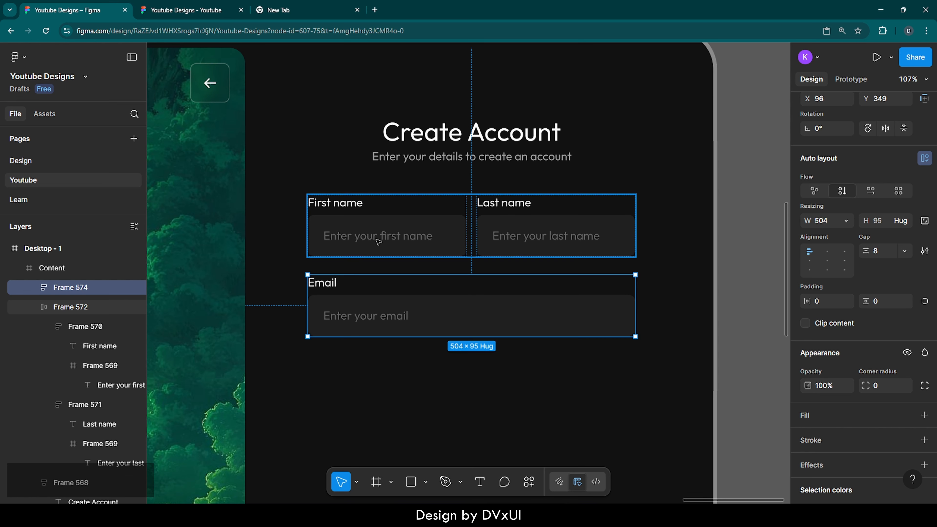
pyautogui.press('alt')
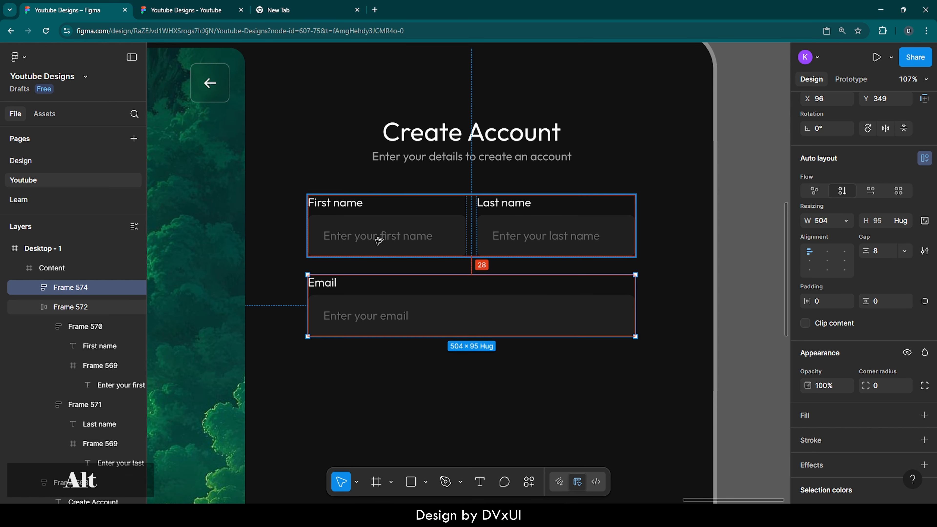
pyautogui.press('Up')
pyautogui.press('Up')
pyautogui.press('Up')
pyautogui.press('Up')
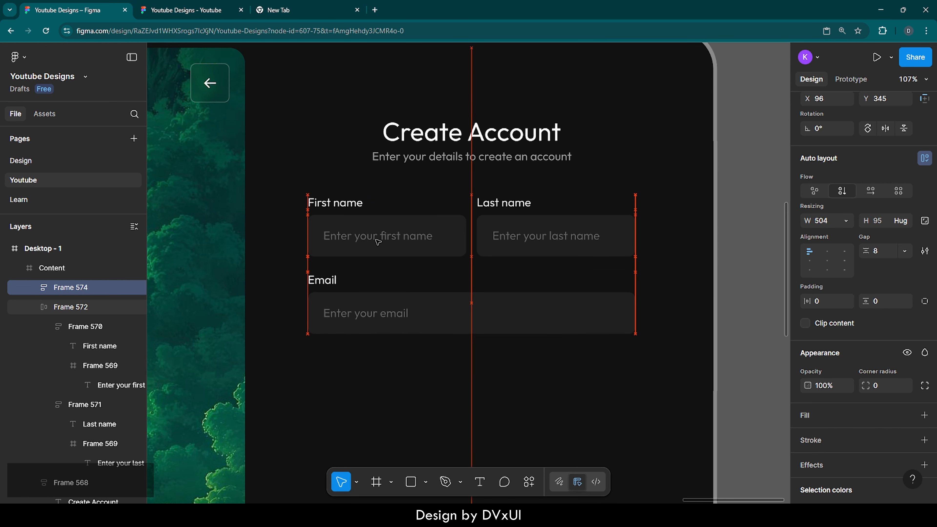
pyautogui.press('alt')
# Select the email group and duplicate it.
pyautogui.click(423, 394)
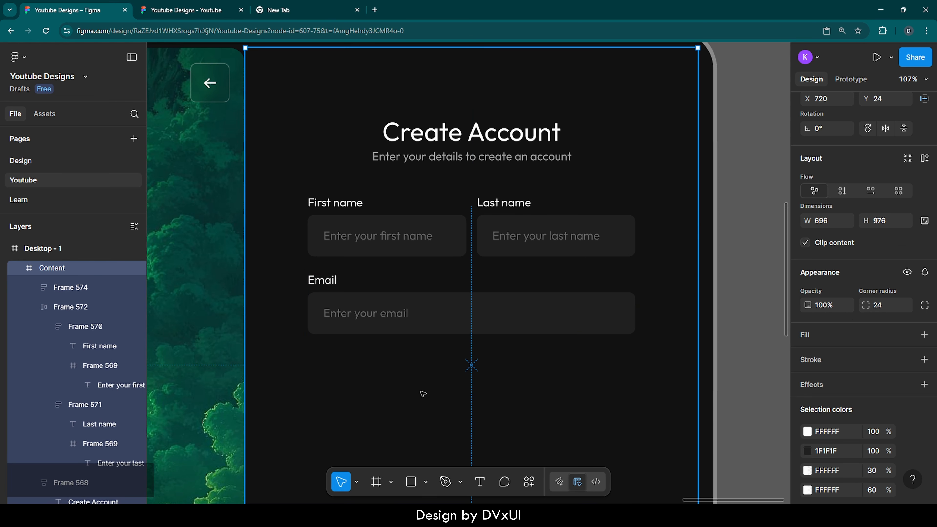
pyautogui.scroll(-4, 423, 394)
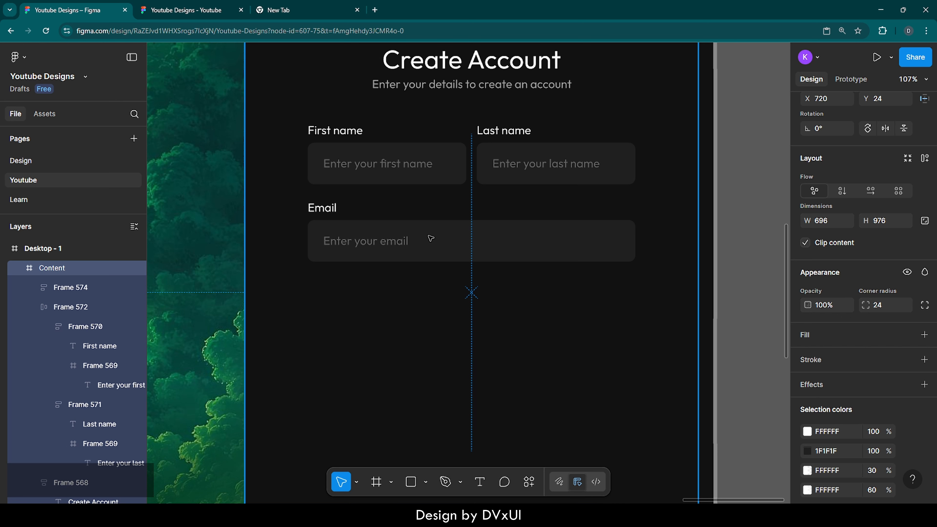
pyautogui.click(430, 239)
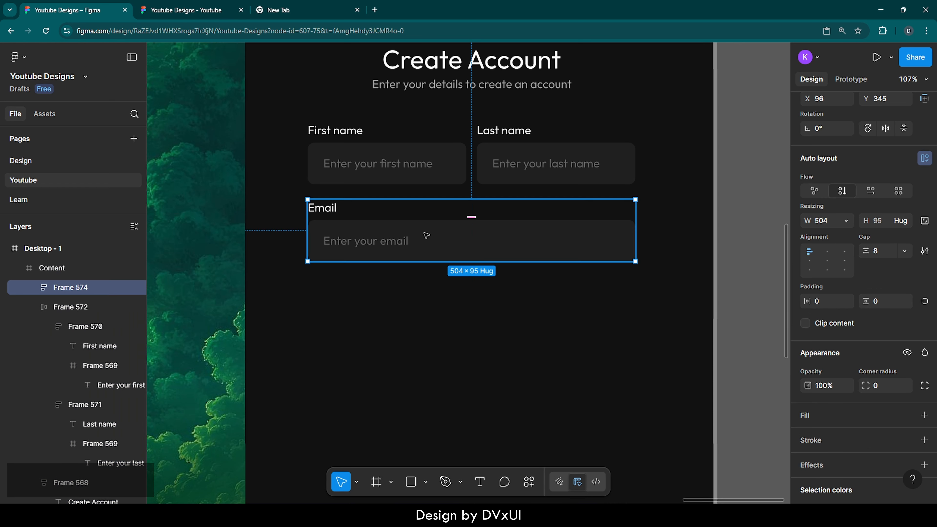
pyautogui.hotkey('ctrl', 'd')
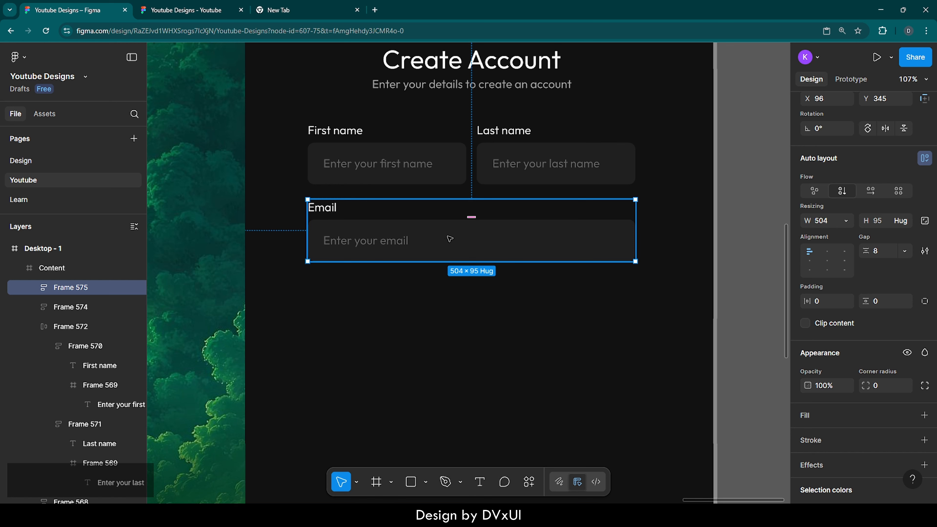
# Move the duplicated email group below the email field and change its label to 'Password'.
pyautogui.moveTo(425, 236); pyautogui.dragTo(447, 314)
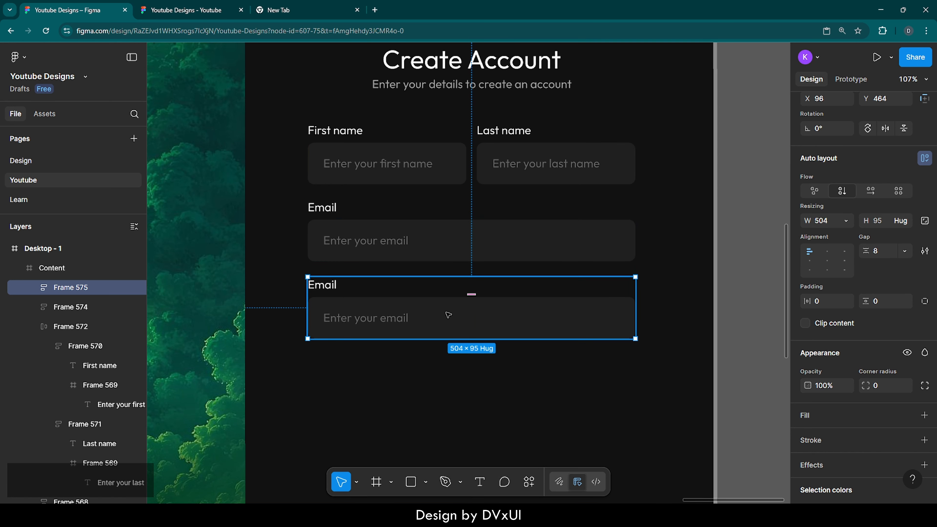
pyautogui.doubleClick(326, 287)
pyautogui.doubleClick(327, 287)
pyautogui.hotkey('ctrl', 'a')
pyautogui.press('BackSpace')
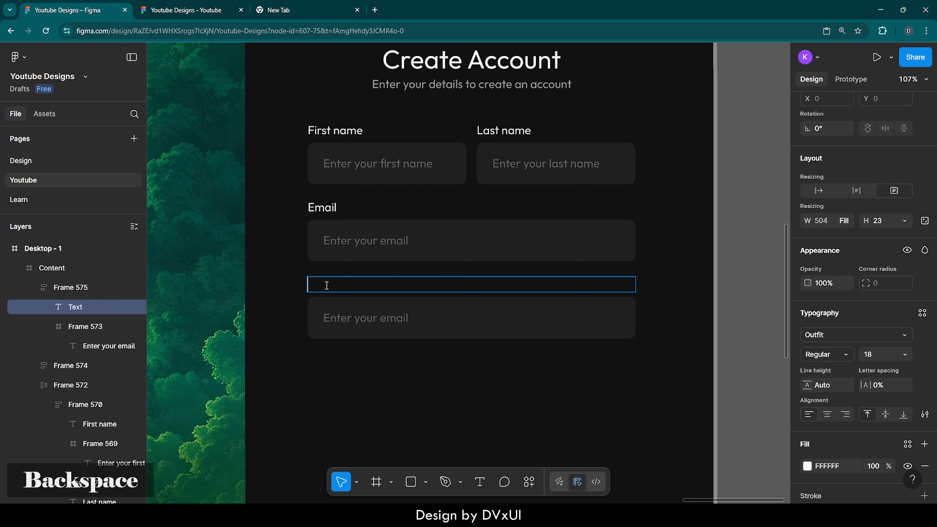
pyautogui.write('Password')
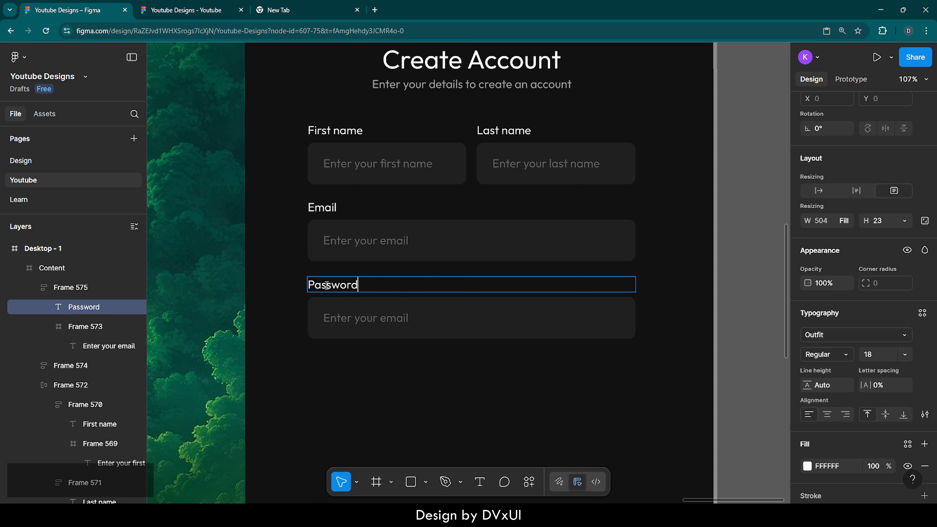
# Change the duplicated field's placeholder text to 'Enter your password'.
pyautogui.press('Escape')
pyautogui.doubleClick(395, 318)
pyautogui.write('pass')
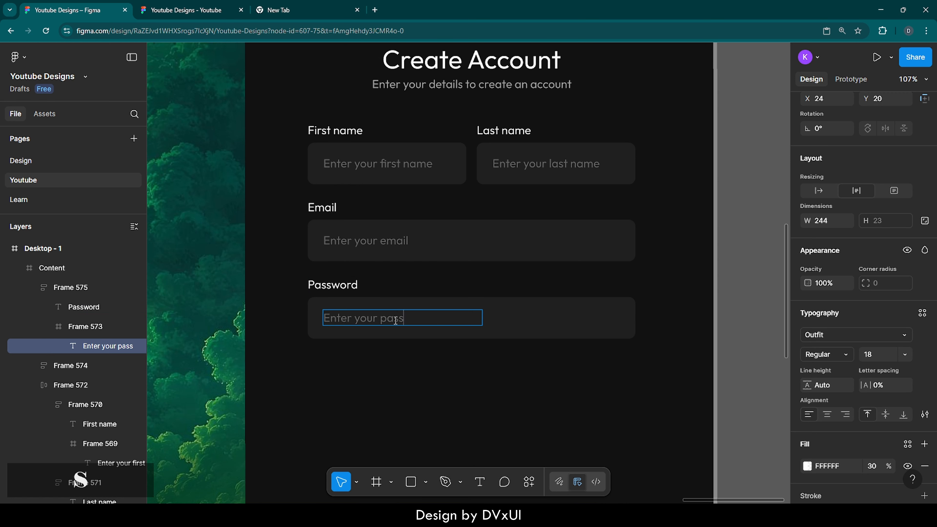
pyautogui.write('word')
pyautogui.click(427, 383)
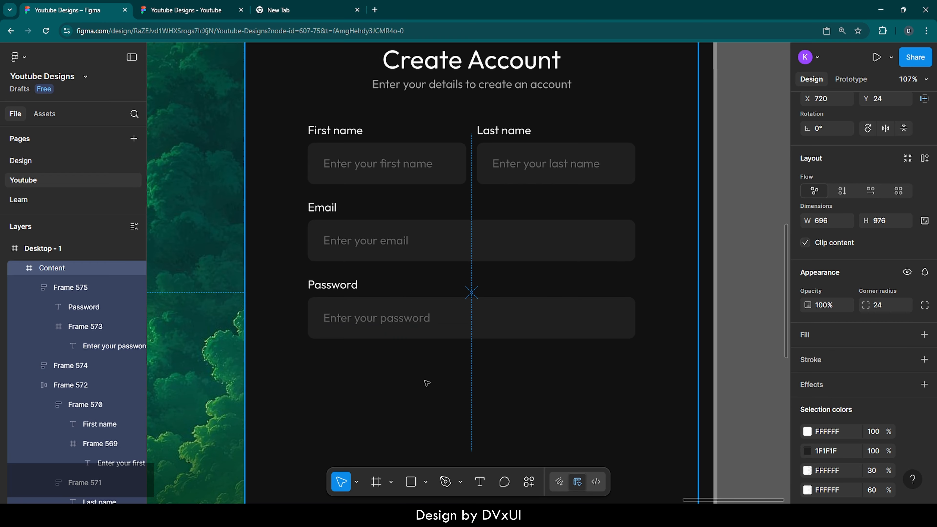
# Paste a copy of the password input field and move it below the form at Y 663.
pyautogui.scroll(-1, 426, 383)
pyautogui.scroll(-5, 427, 383)
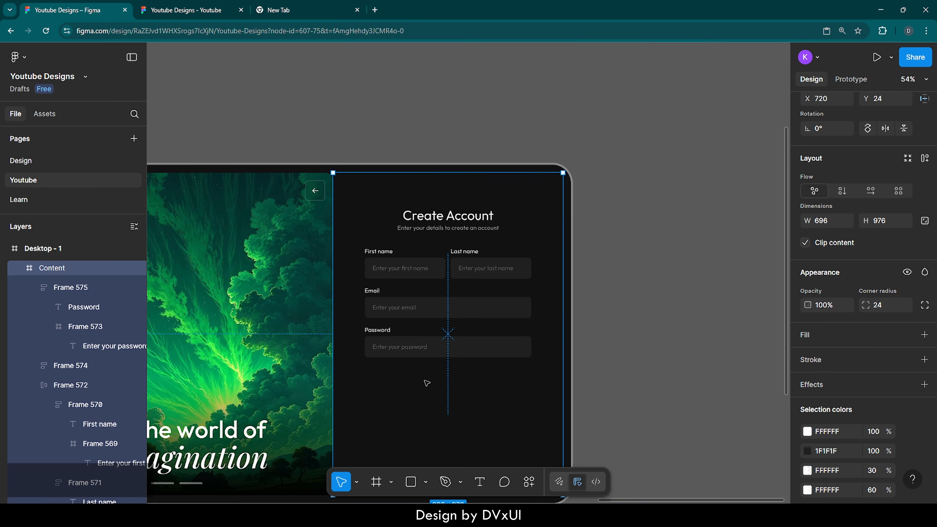
pyautogui.hscroll(-2, 427, 383)
pyautogui.scroll(-2, 427, 383)
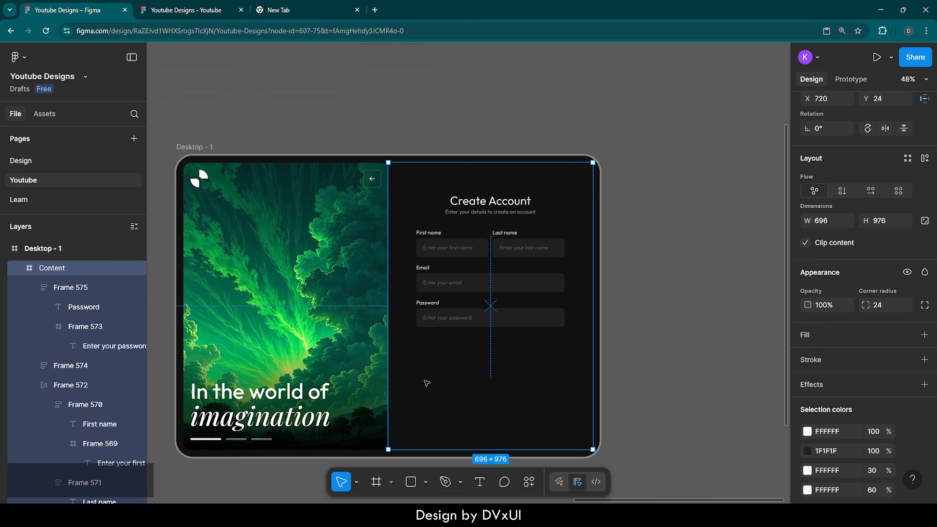
pyautogui.click(635, 362)
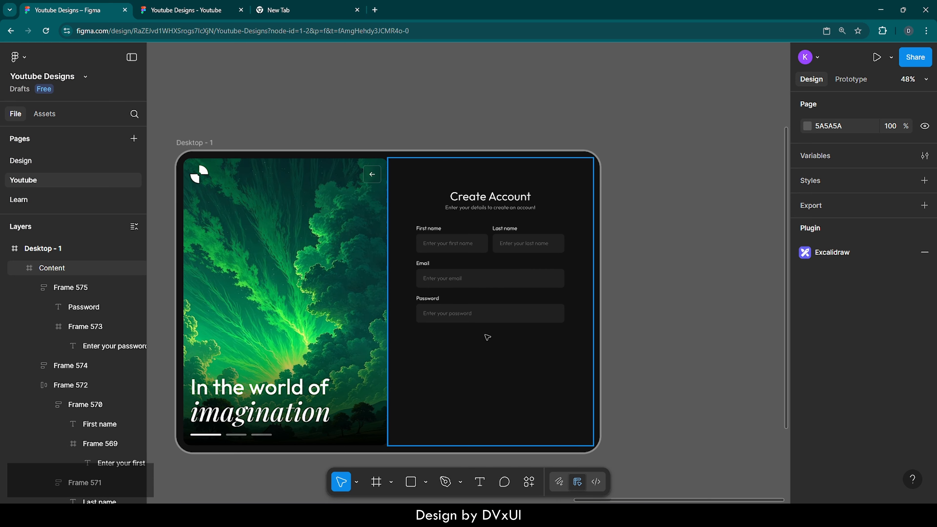
pyautogui.scroll(5, 515, 340)
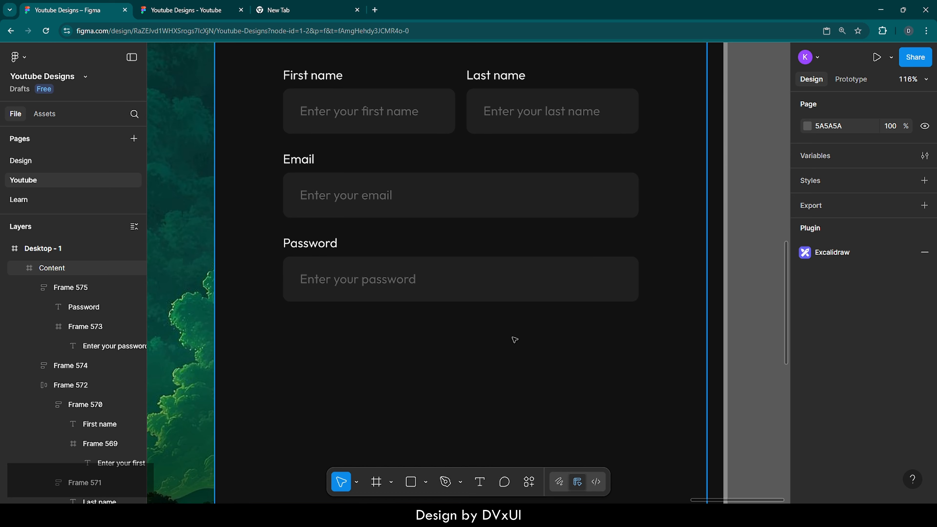
pyautogui.doubleClick(489, 285)
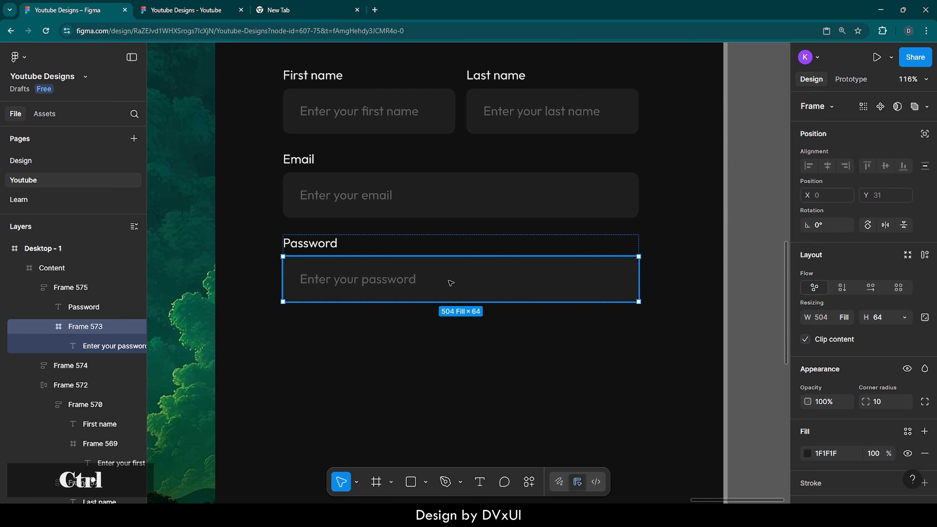
pyautogui.hotkey('ctrl', 'v')
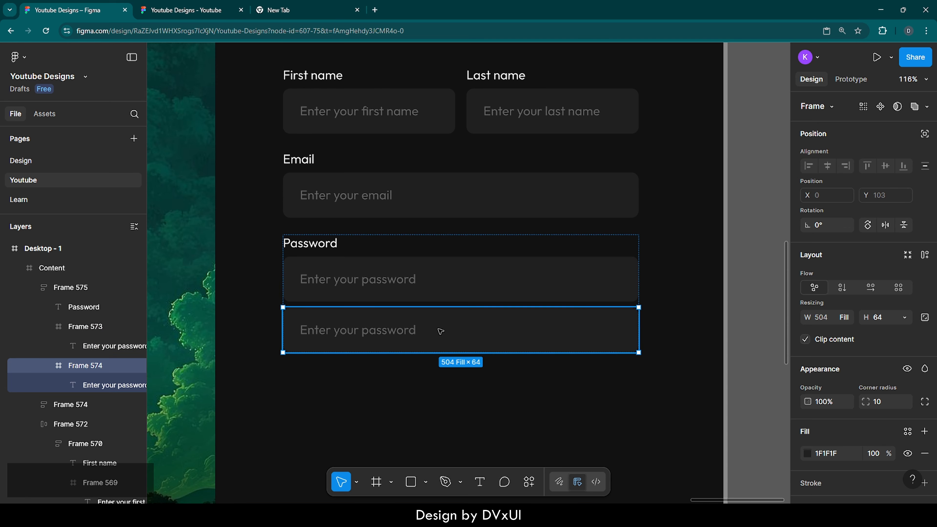
pyautogui.moveTo(441, 328); pyautogui.dragTo(437, 400)
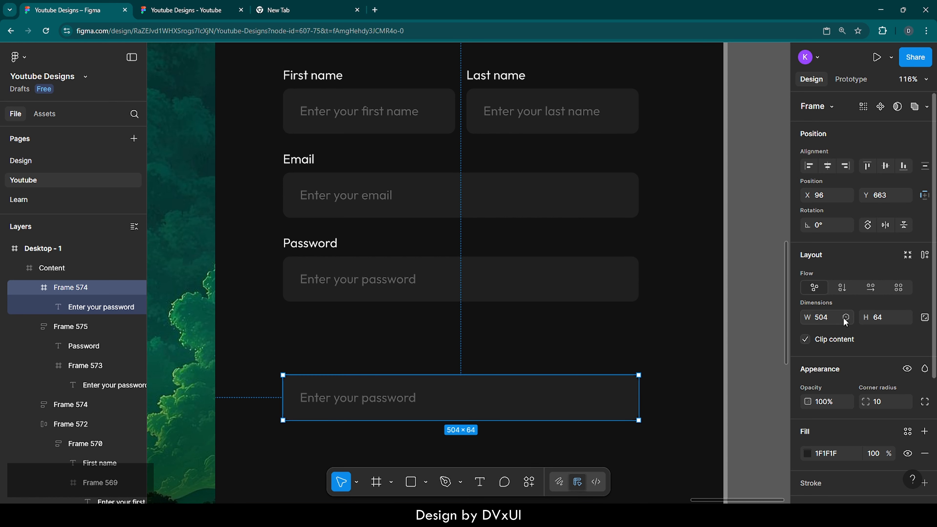
# Set the copied field's fill to FFFFFF and its height to 70.
pyautogui.scroll(-2, 832, 378)
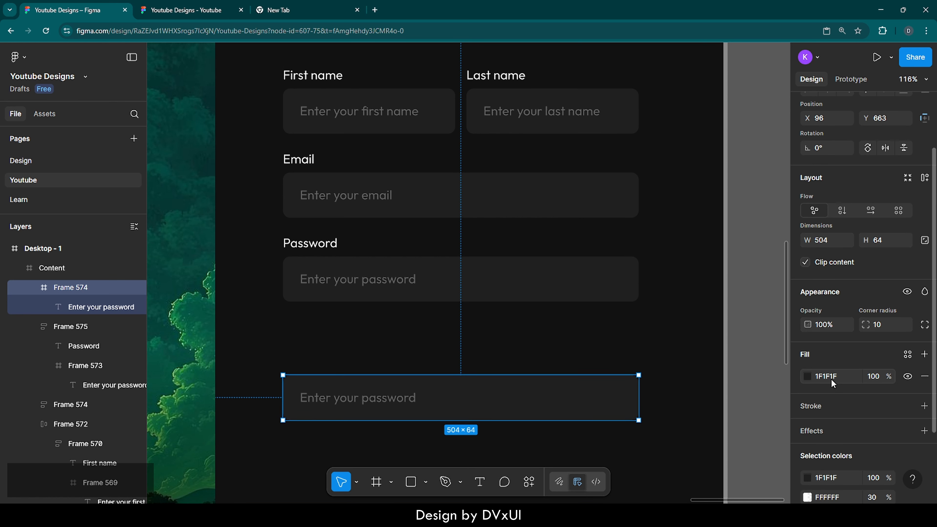
pyautogui.click(828, 378)
pyautogui.hotkey('ctrl', 'a')
pyautogui.write('fff')
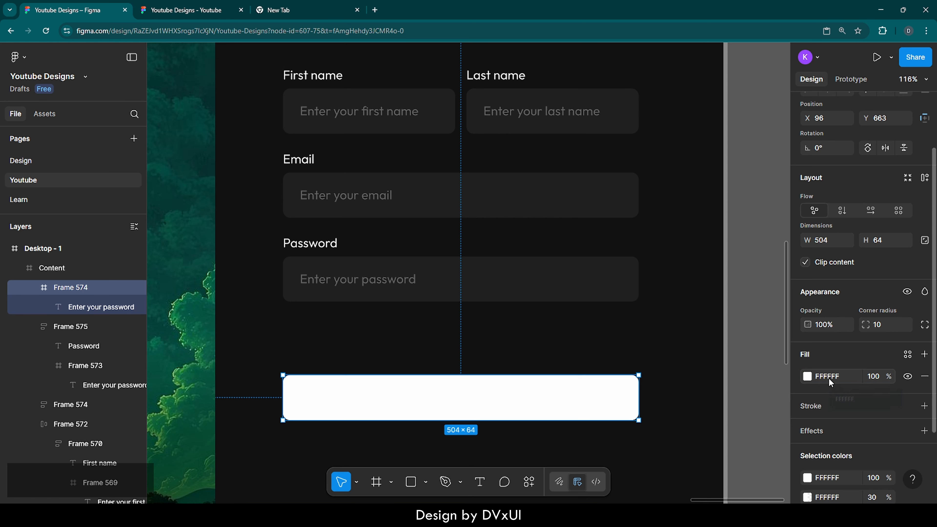
pyautogui.press('Return')
pyautogui.write('70')
pyautogui.press('Return')
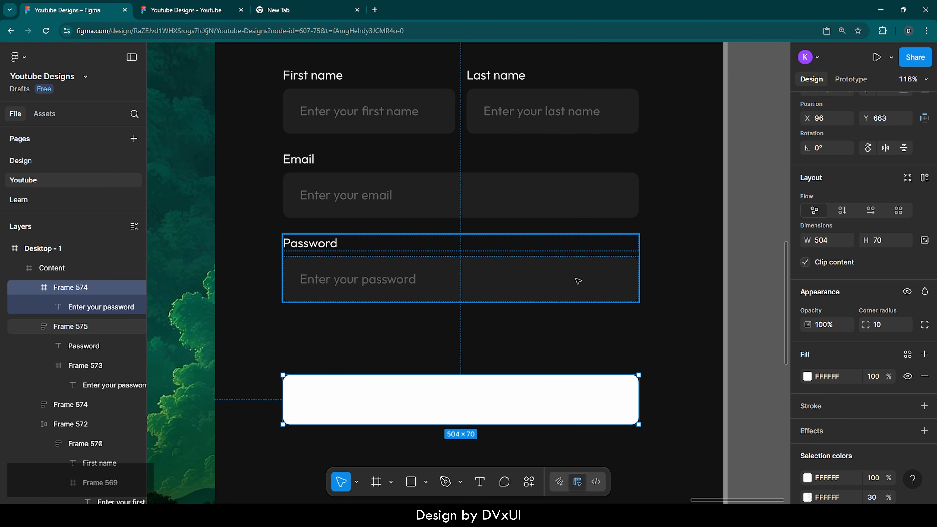
# Set the copied field's text fill to 121212 at 100% opacity.
pyautogui.doubleClick(320, 401)
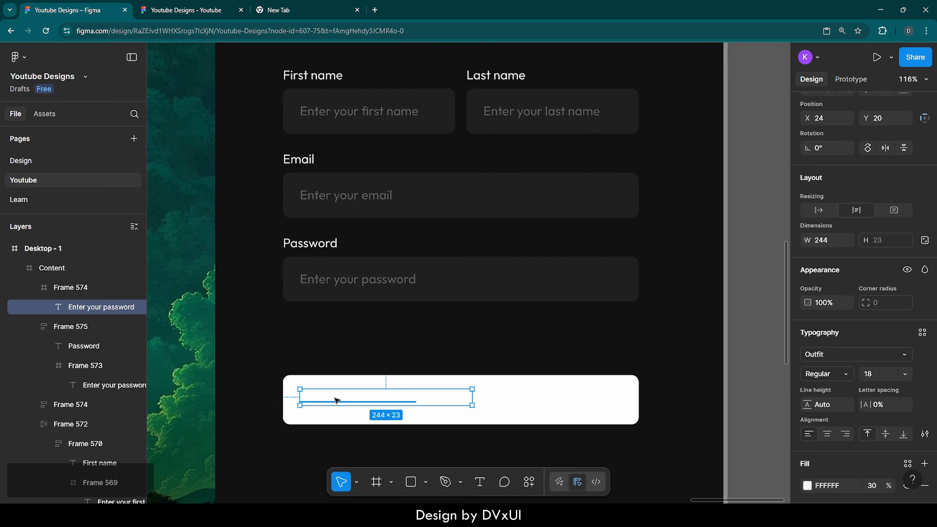
pyautogui.scroll(-3, 846, 464)
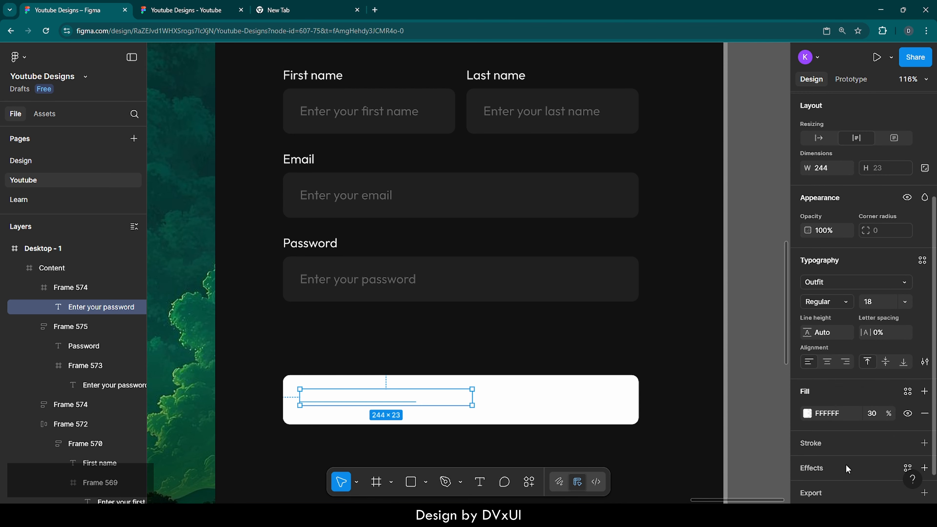
pyautogui.click(875, 396)
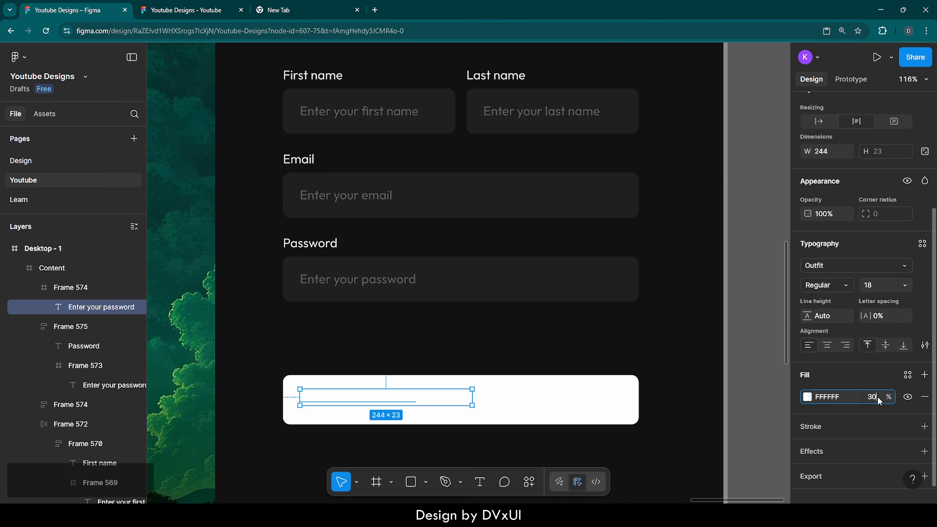
pyautogui.write('100')
pyautogui.press('Return')
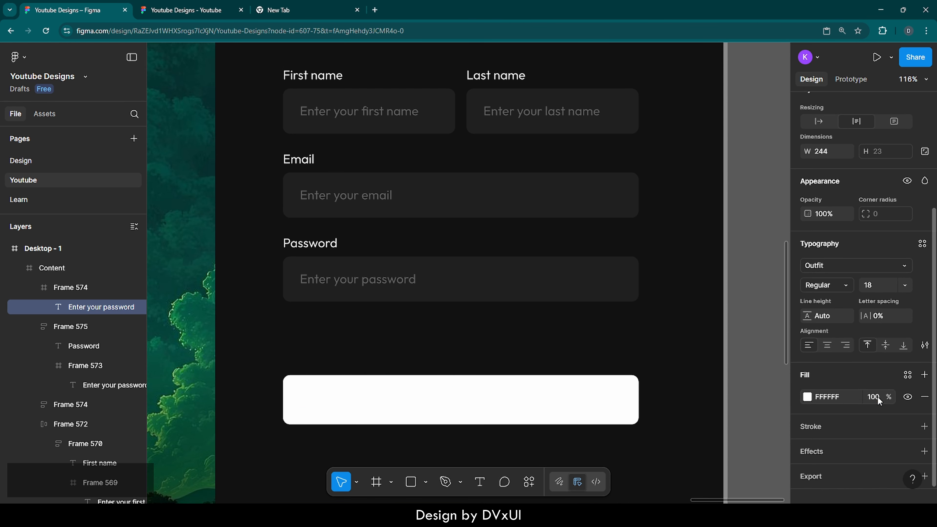
pyautogui.click(842, 397)
pyautogui.write('121212')
pyautogui.press('Return')
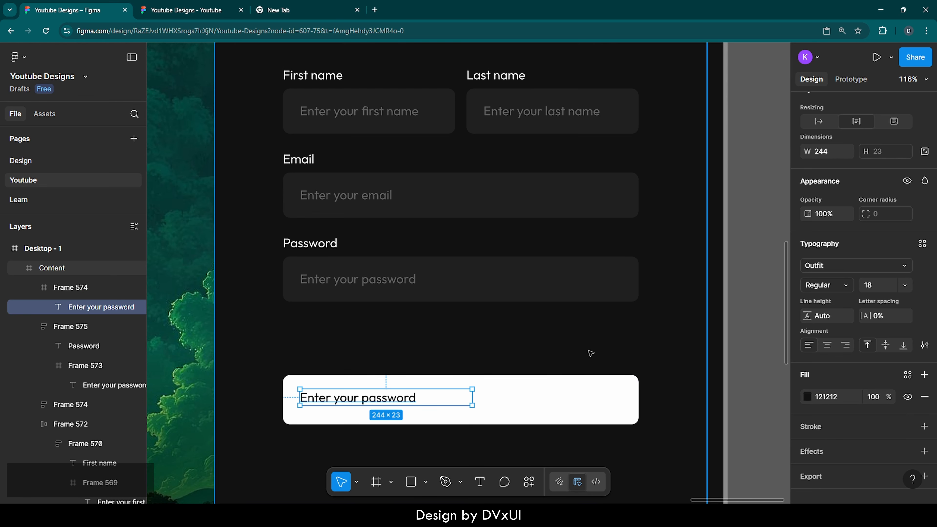
# Set the button text's font size to 20 and weight to Medium.
pyautogui.click(875, 282)
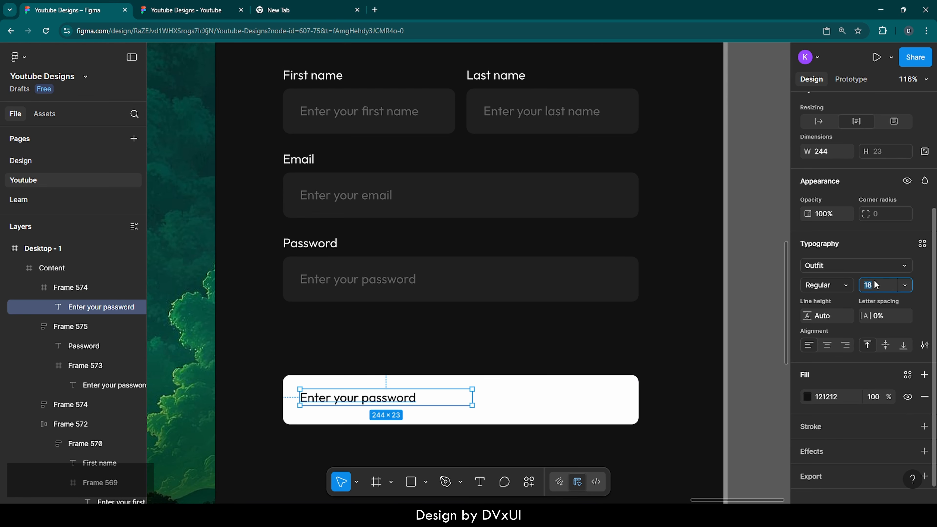
pyautogui.write('20')
pyautogui.press('Return')
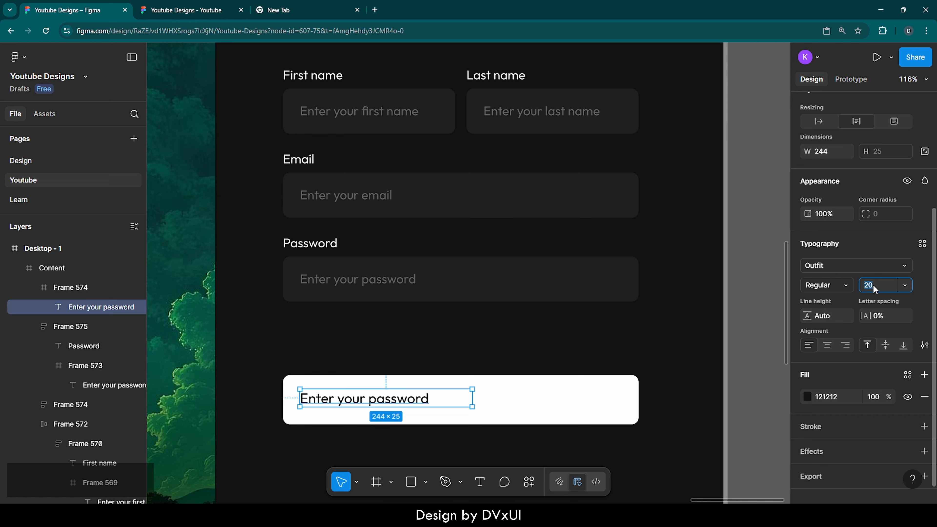
pyautogui.click(835, 283)
pyautogui.click(833, 297)
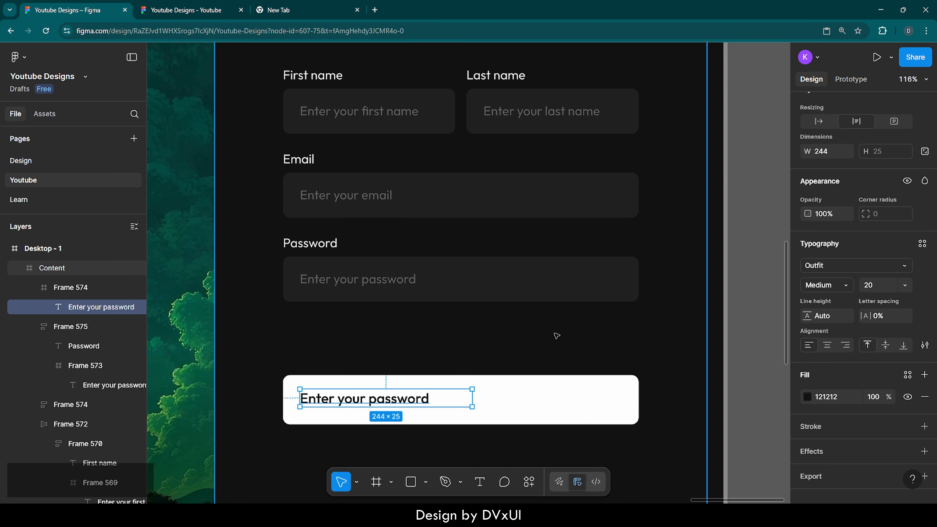
# Replace the button text with 'Sign up'.
pyautogui.doubleClick(380, 399)
pyautogui.press('BackSpace')
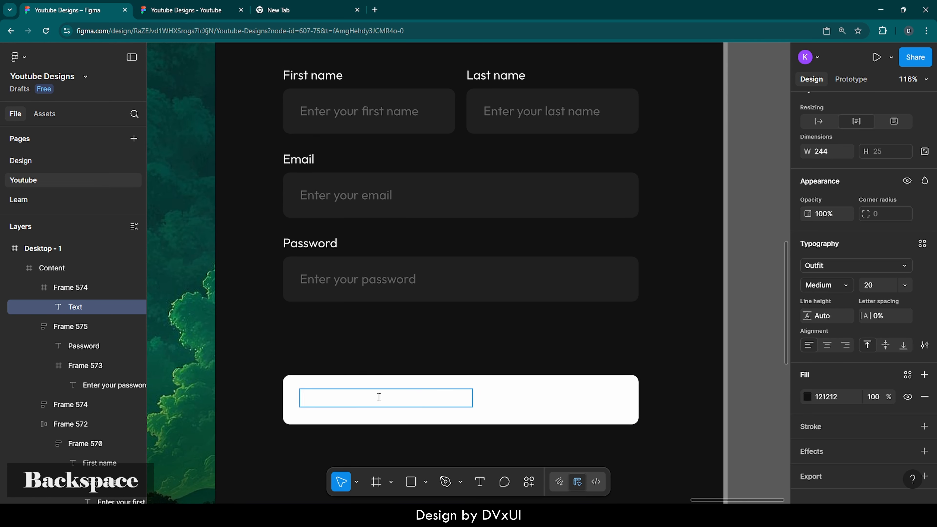
pyautogui.write('Sign uo')
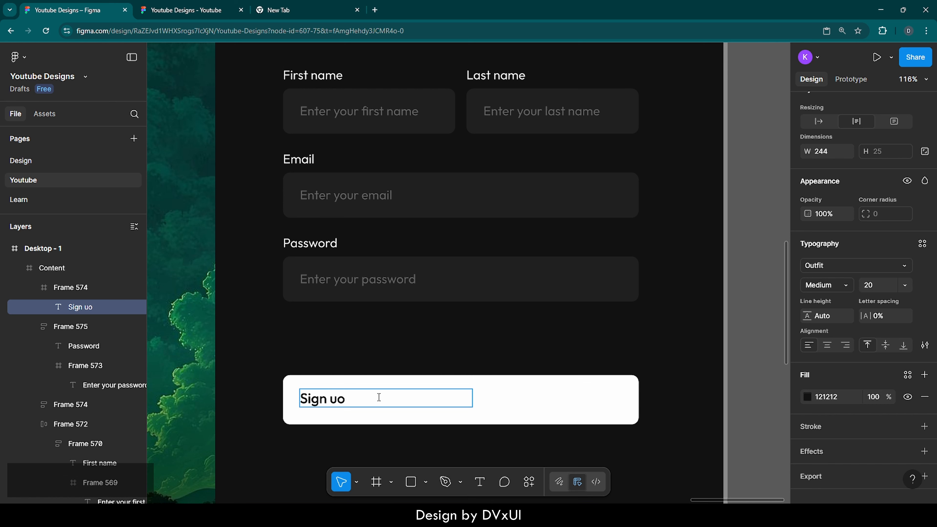
pyautogui.press('BackSpace')
pyautogui.write('p')
pyautogui.press('Return')
pyautogui.press('BackSpace')
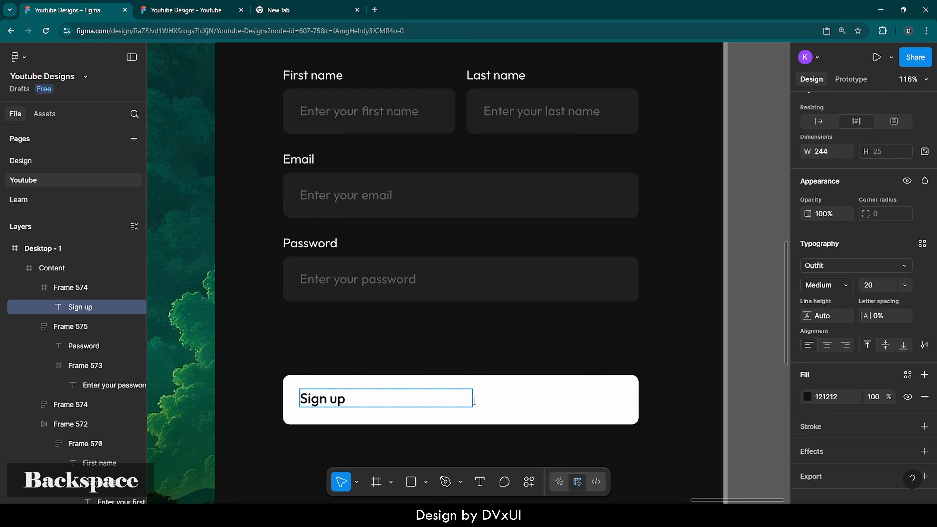
pyautogui.press('Escape')
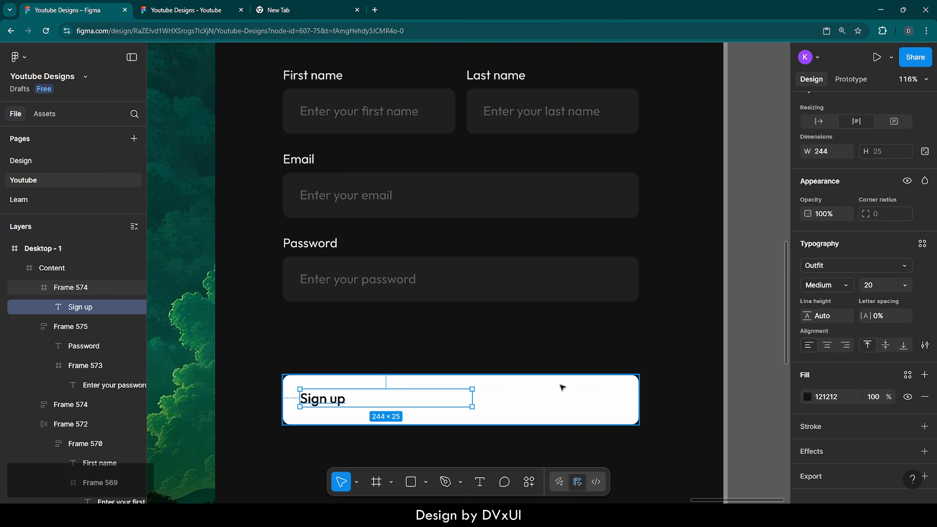
# Center the Sign up text horizontally in the button and center-align its text.
pyautogui.scroll(5, 847, 203)
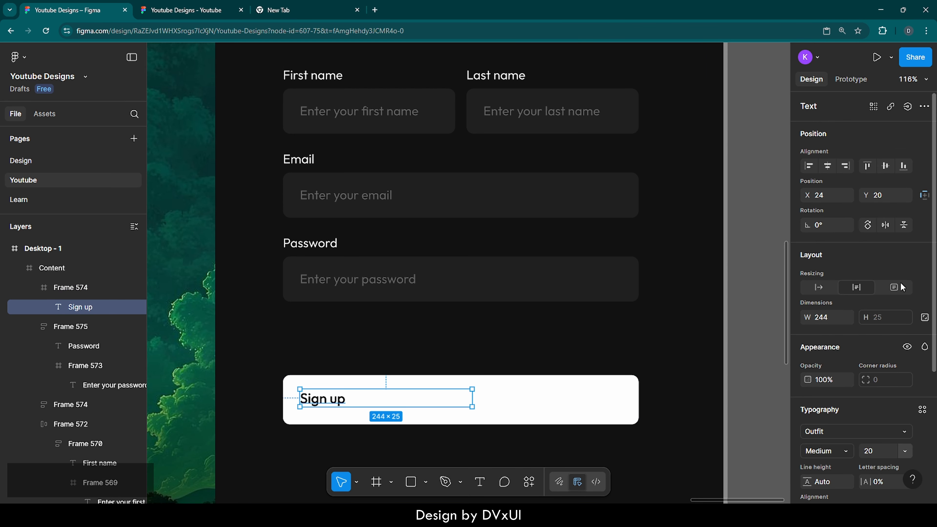
pyautogui.click(826, 168)
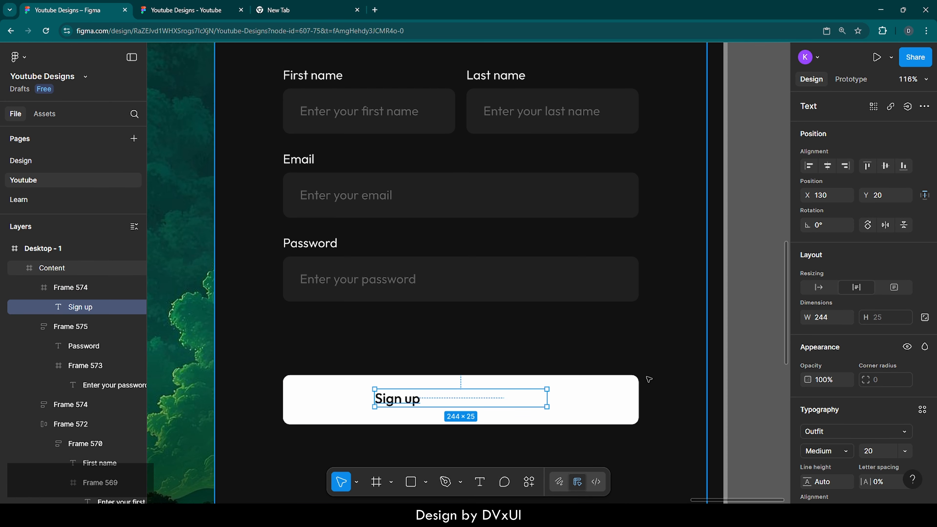
pyautogui.doubleClick(407, 402)
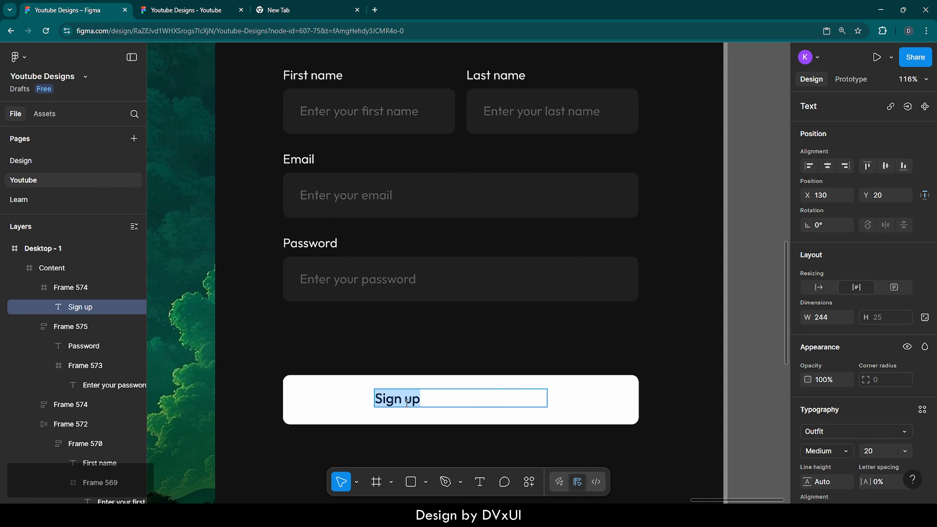
pyautogui.scroll(-3, 830, 464)
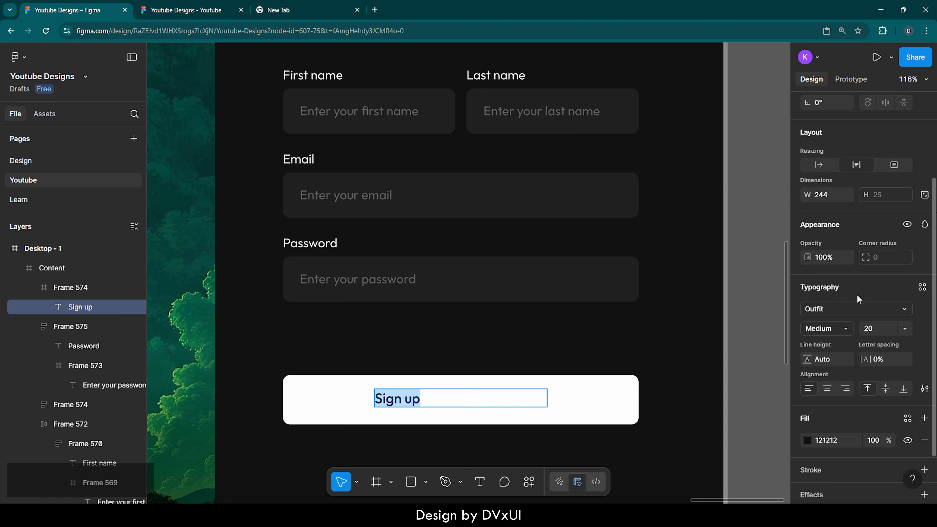
pyautogui.click(827, 388)
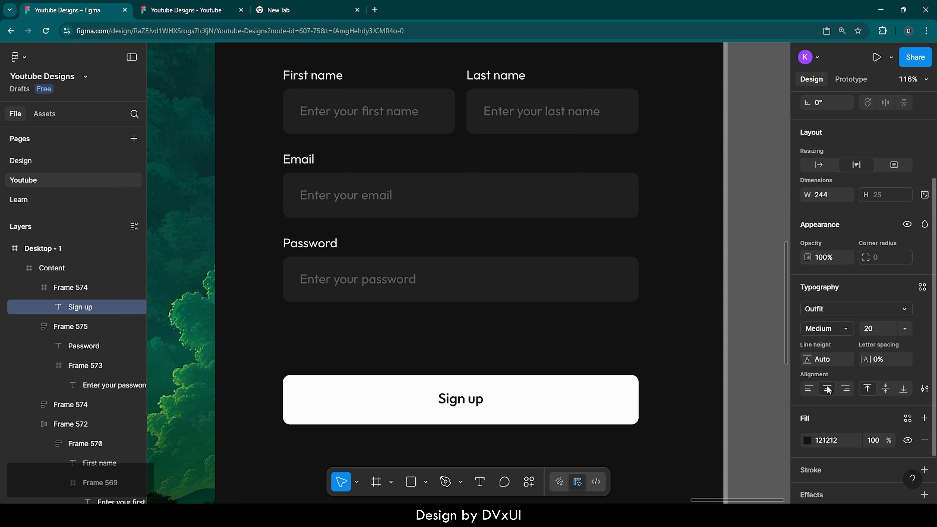
pyautogui.press('Escape')
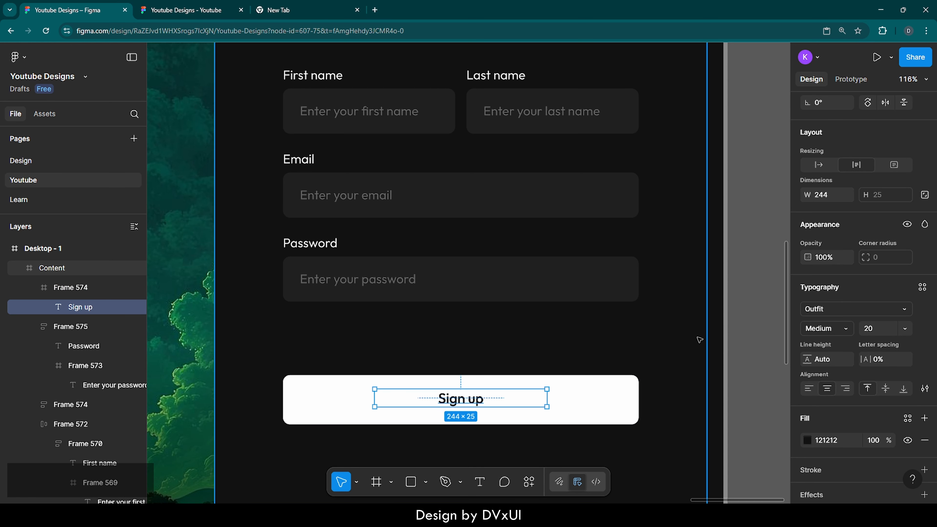
# Center the Sign up text vertically within the button.
pyautogui.scroll(3, 817, 251)
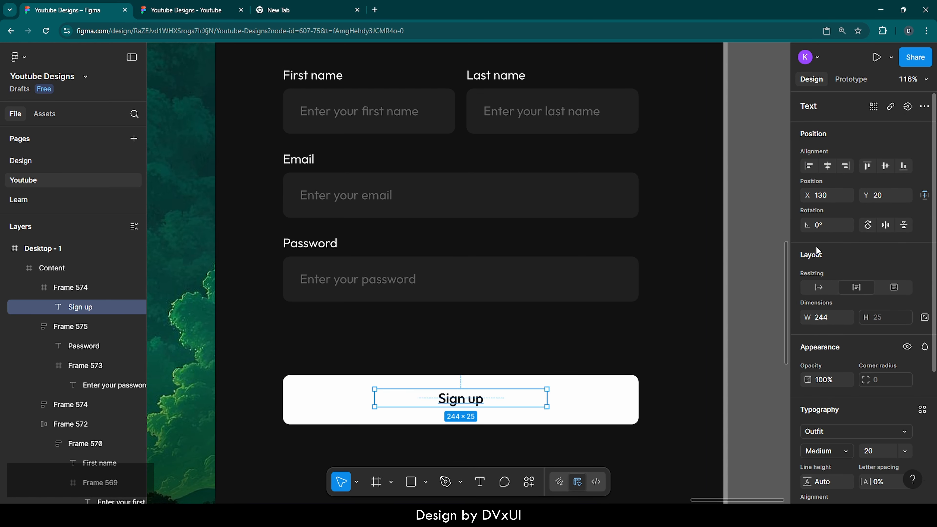
pyautogui.click(886, 166)
pyautogui.click(554, 356)
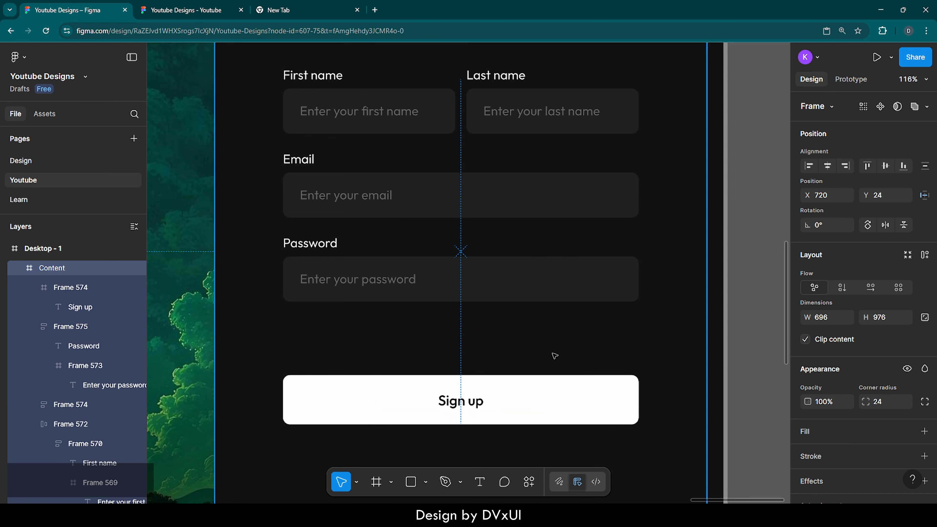
# Move the Sign up button up so it sits closer to the password field.
pyautogui.click(509, 406)
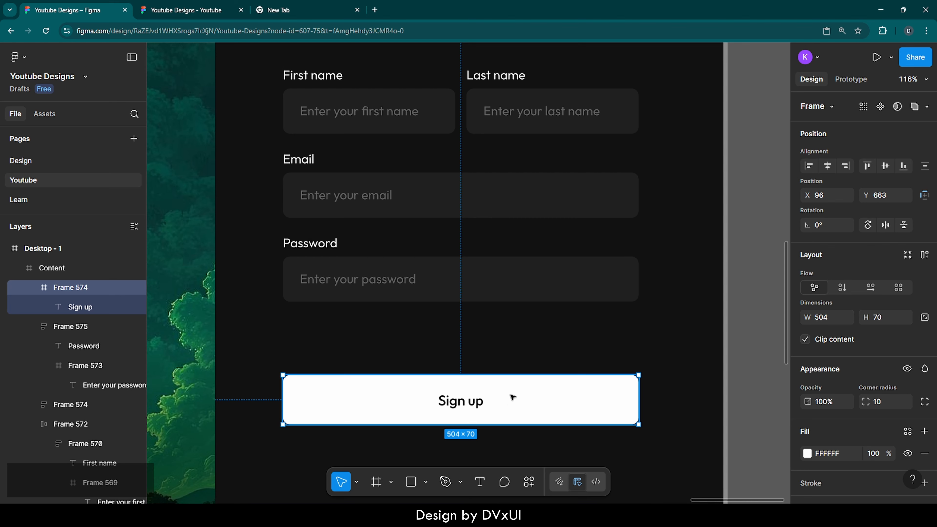
pyautogui.hotkey('shift', 'Up')
pyautogui.hotkey('shift', 'Up')
pyautogui.hotkey('shift', 'Up')
pyautogui.hotkey('shift', 'Up')
pyautogui.hotkey('shift', 'Up')
pyautogui.hotkey('shift', 'Up')
pyautogui.hotkey('shift', 'Up')
pyautogui.hotkey('shift', 'Up')
pyautogui.hotkey('shift', 'Up')
pyautogui.hotkey('shift', 'Up')
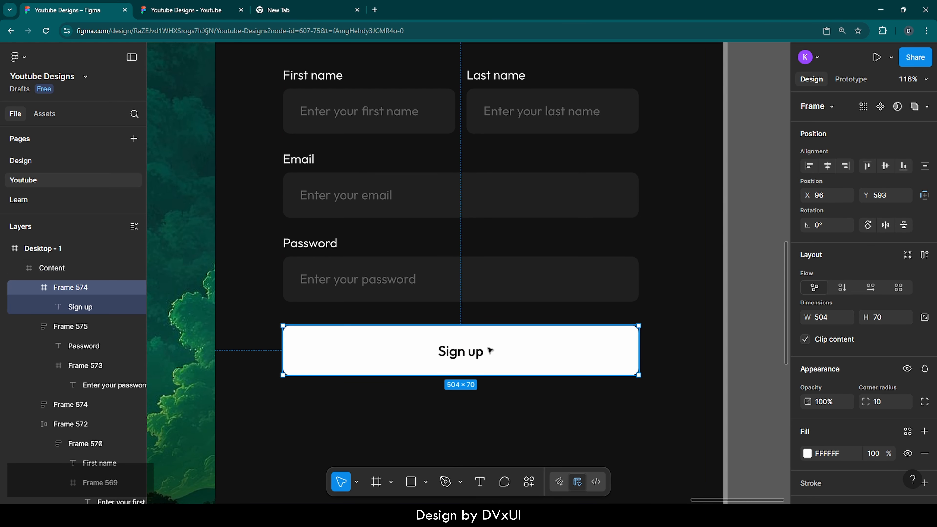
pyautogui.press('alt')
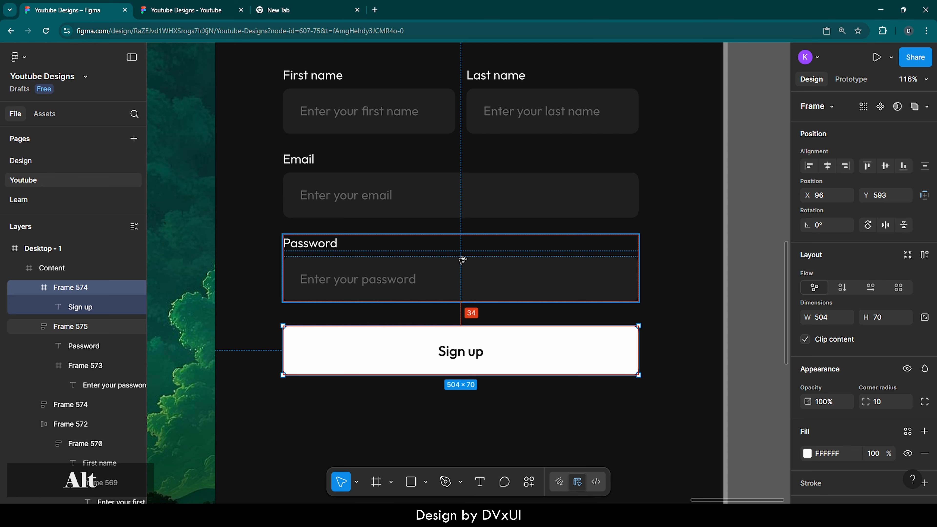
pyautogui.press('Up')
pyautogui.press('Up')
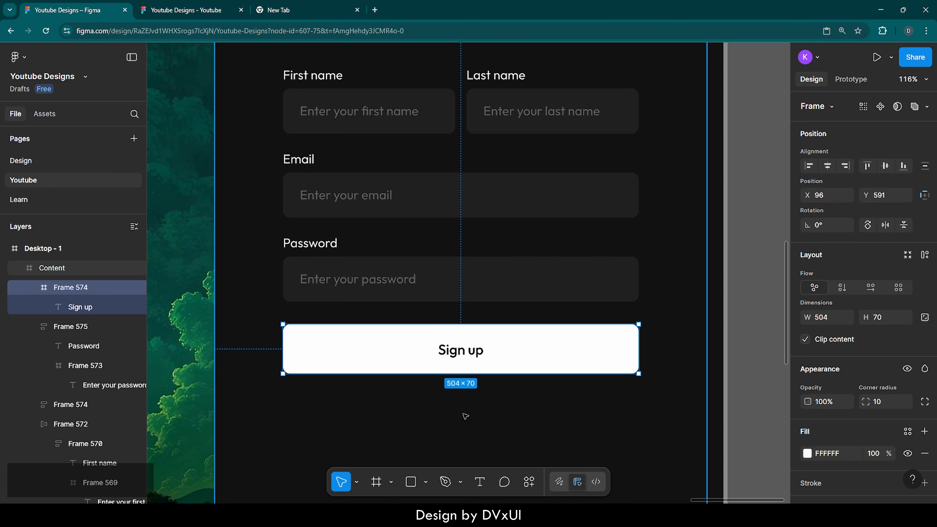
# Draw a horizontal line below the Sign up button, with rotation 0° and width 236.
pyautogui.scroll(-3, 465, 415)
pyautogui.scroll(-4, 464, 415)
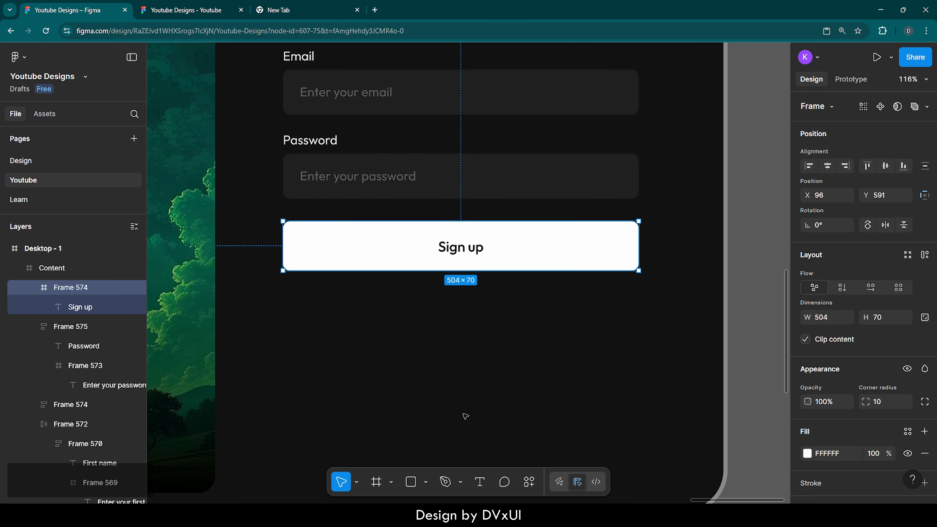
pyautogui.click(436, 303)
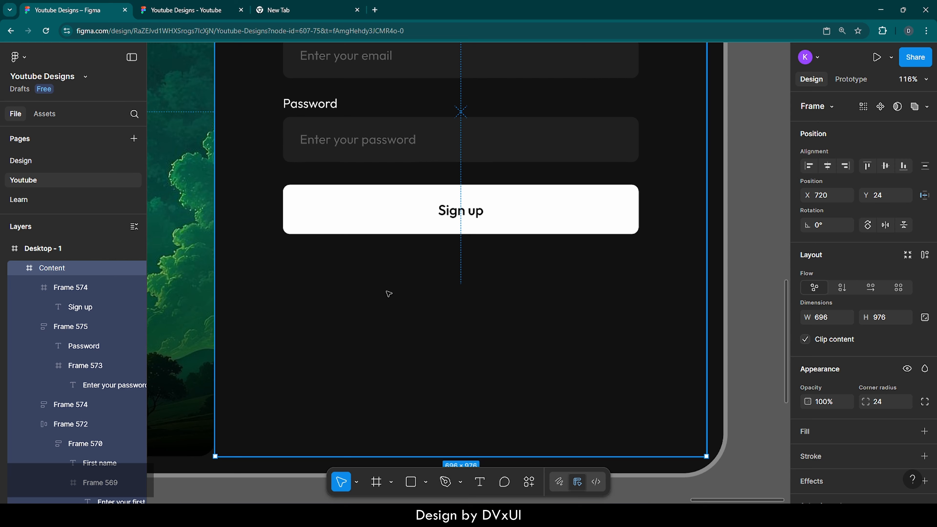
pyautogui.press('l')
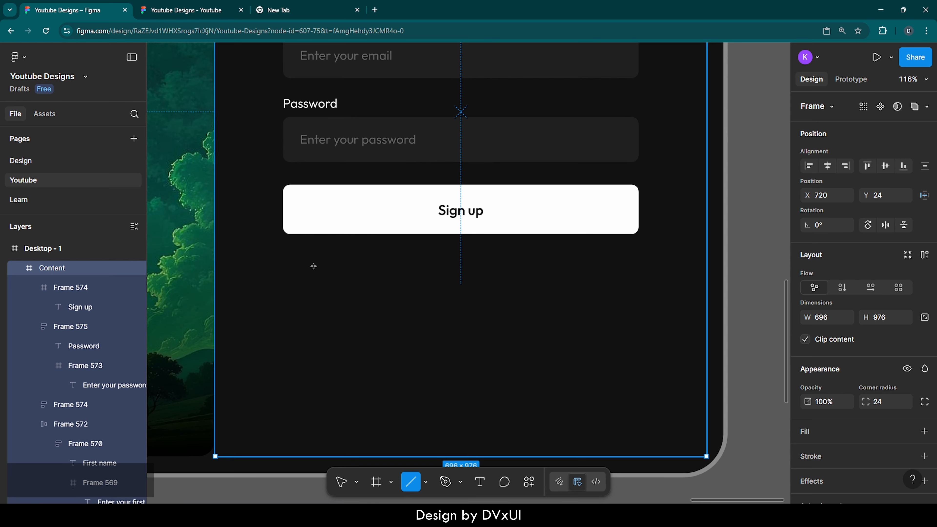
pyautogui.moveTo(288, 266); pyautogui.dragTo(443, 267)
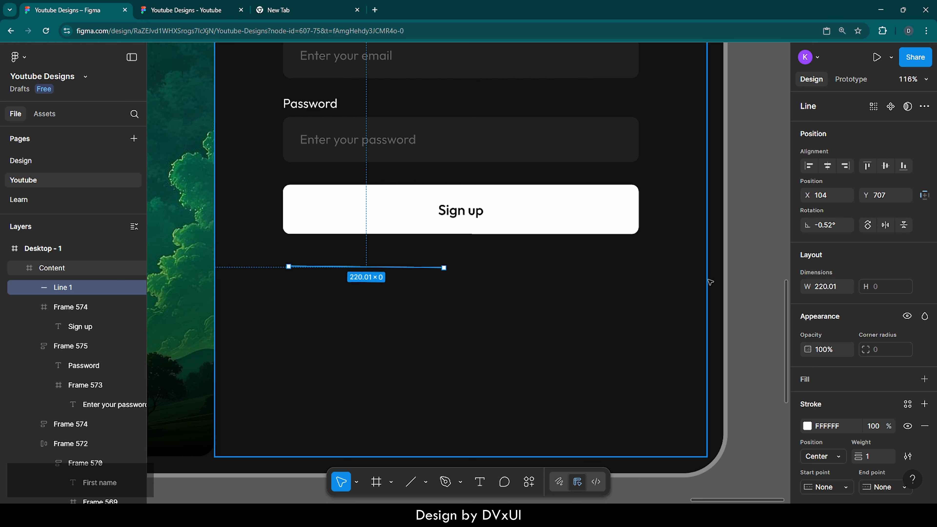
pyautogui.click(830, 225)
pyautogui.write('0')
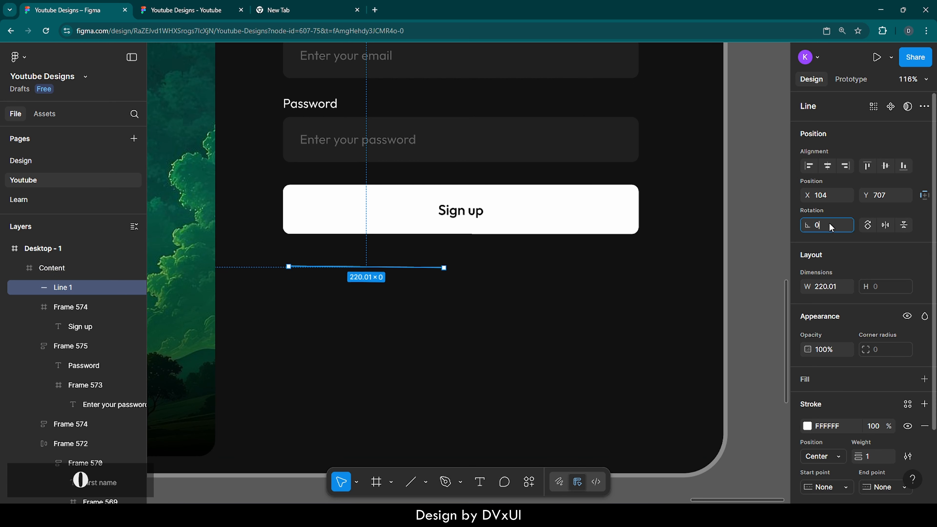
pyautogui.press('Return')
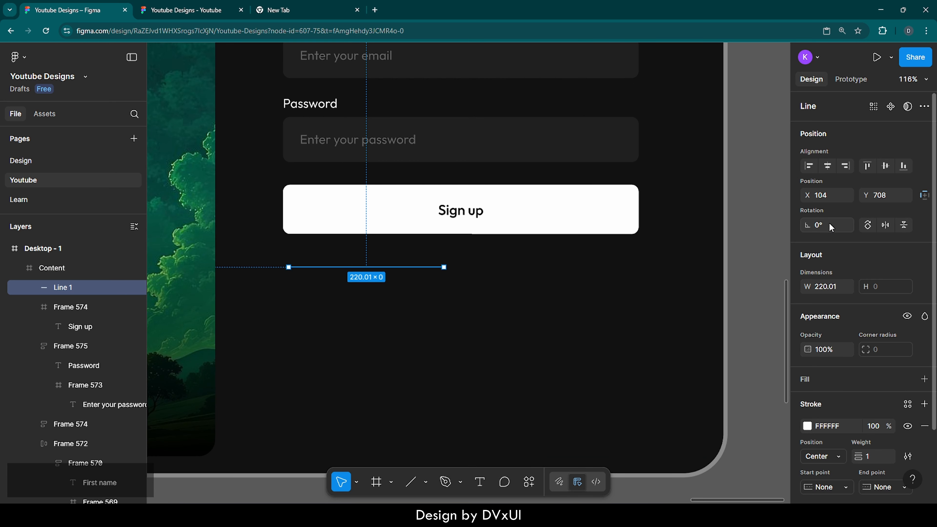
pyautogui.click(826, 288)
pyautogui.write('236')
pyautogui.press('Return')
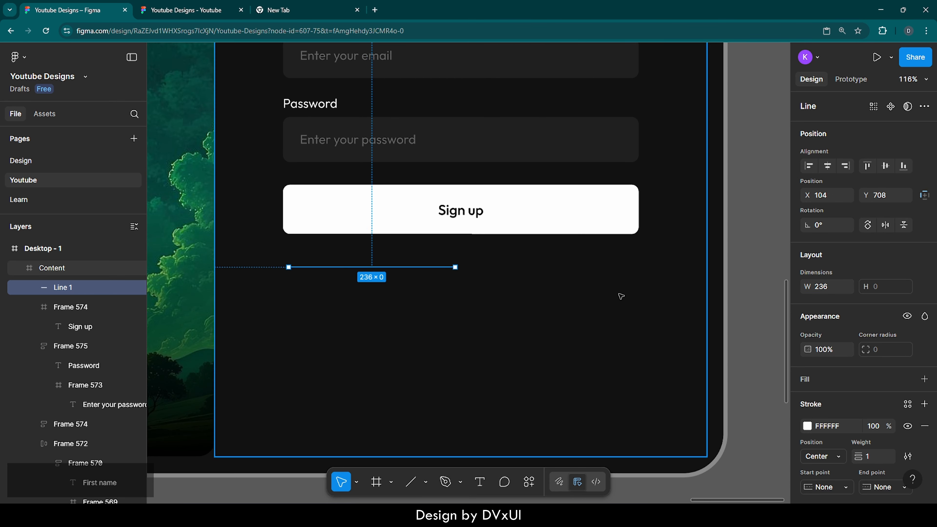
# Set the line's stroke opacity to 40%.
pyautogui.scroll(-1, 876, 412)
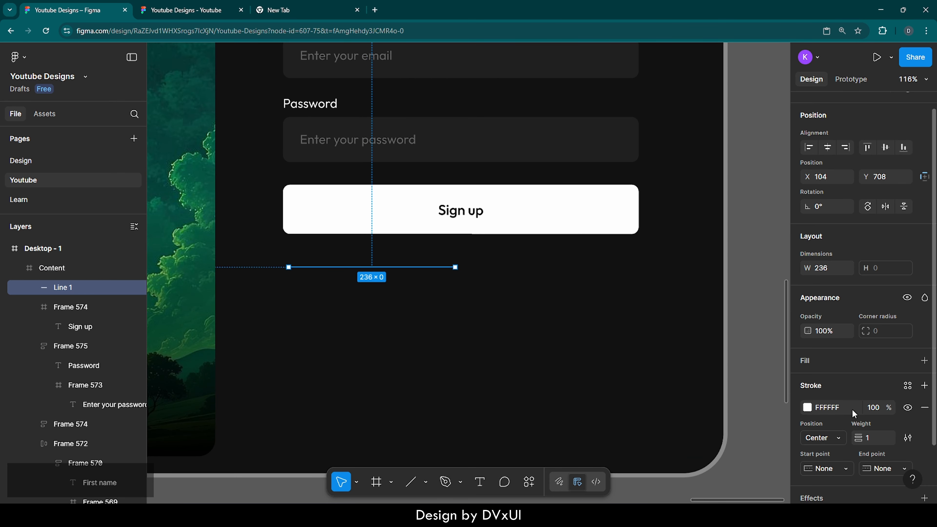
pyautogui.click(876, 407)
pyautogui.write('40')
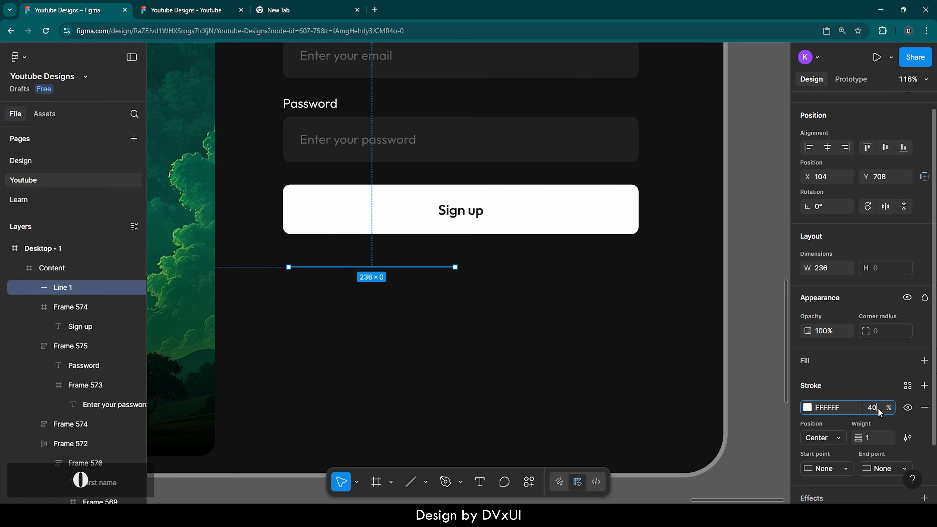
pyautogui.press('Return')
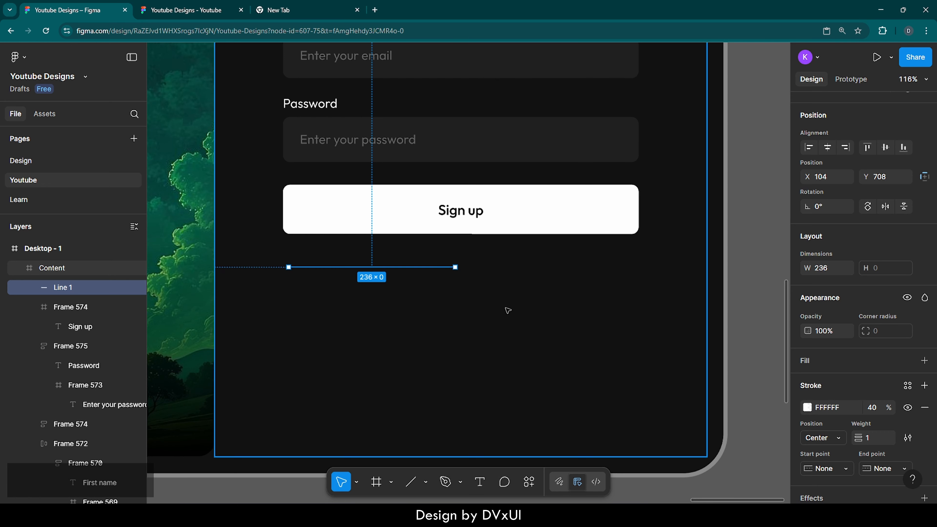
pyautogui.click(478, 287)
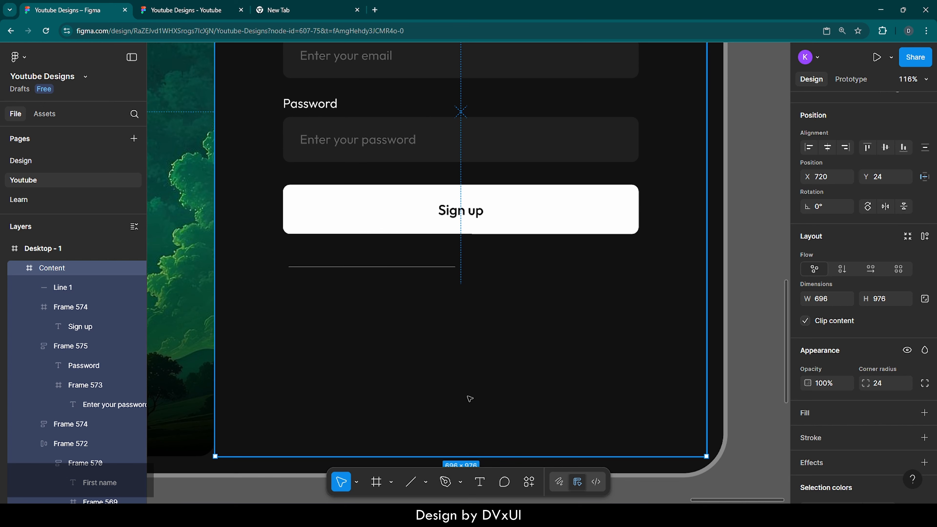
# Add an 'OR' text label below the line.
pyautogui.click(478, 487)
pyautogui.click(501, 326)
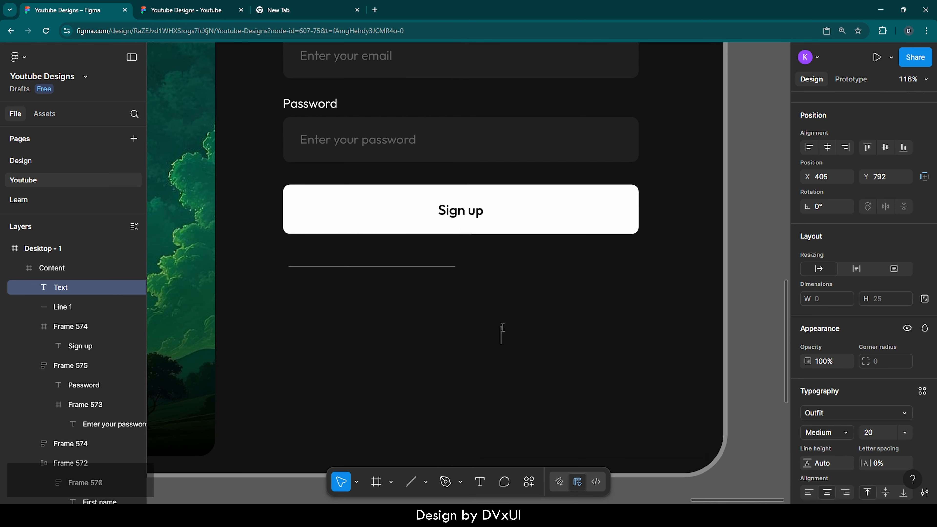
pyautogui.write('OR')
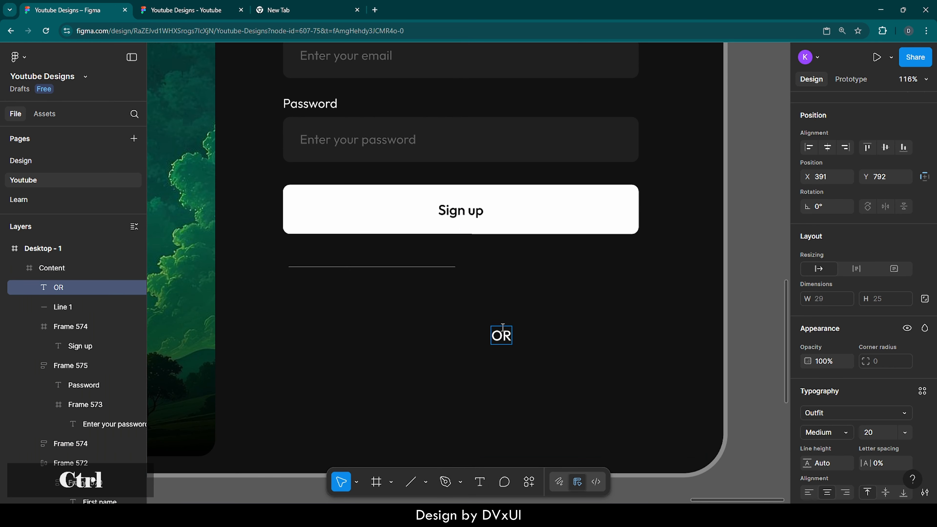
# Set the OR text to font size 16 and Regular weight.
pyautogui.hotkey('ctrl', 'a')
pyautogui.scroll(-2, 877, 433)
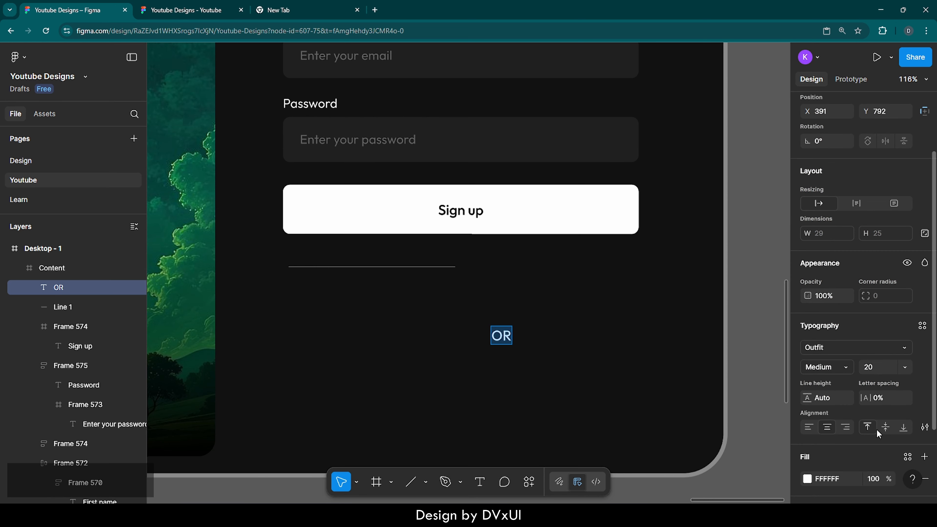
pyautogui.click(881, 365)
pyautogui.write('16')
pyautogui.press('Return')
pyautogui.click(840, 367)
pyautogui.click(836, 345)
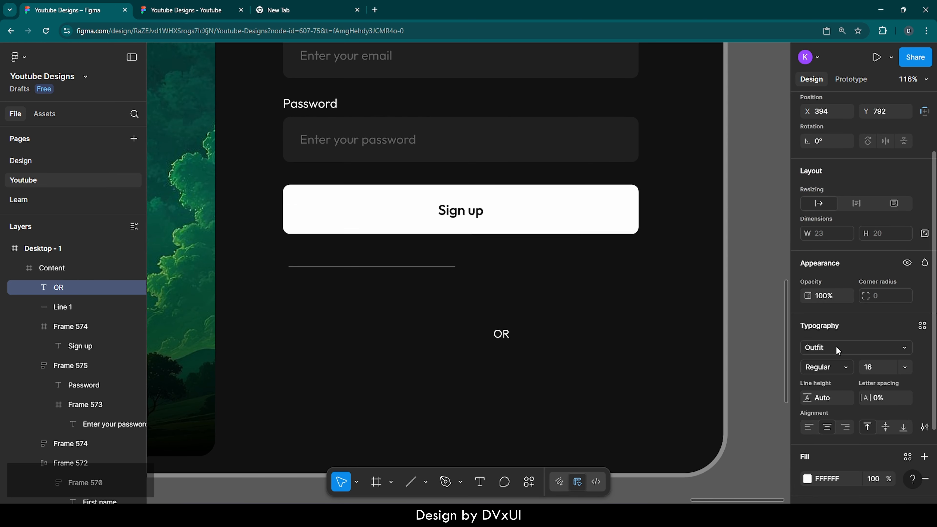
# Place the OR text beside the line and wrap both in an auto layout frame.
pyautogui.moveTo(504, 336); pyautogui.dragTo(476, 271)
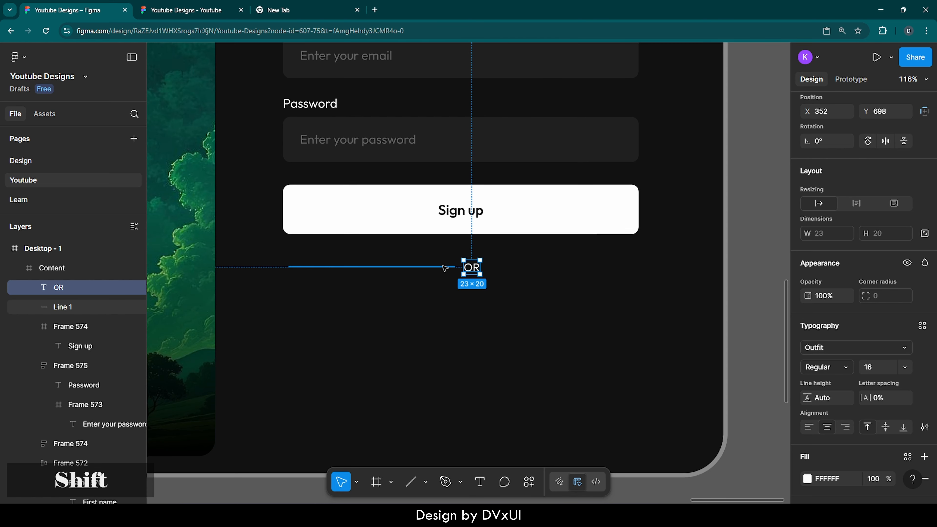
pyautogui.keyDown('shift'); pyautogui.click(447, 267); pyautogui.keyUp('shift')
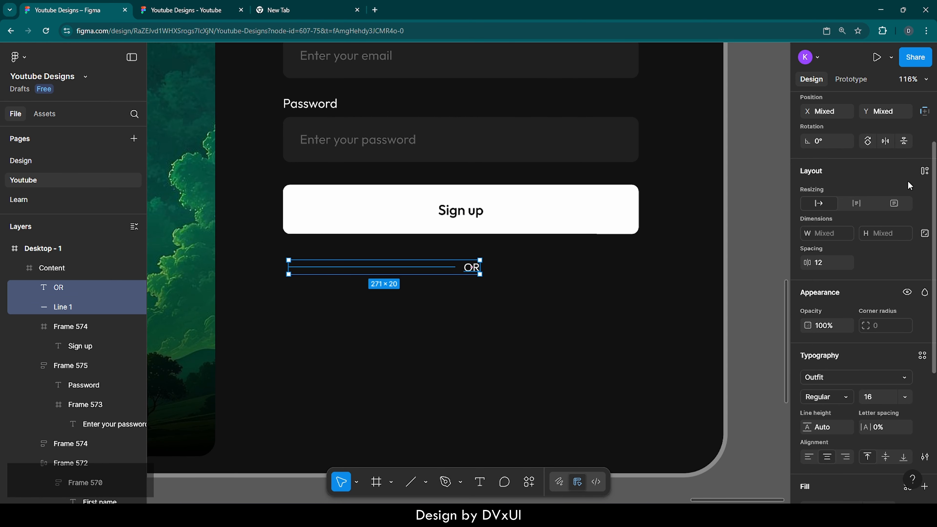
pyautogui.click(924, 171)
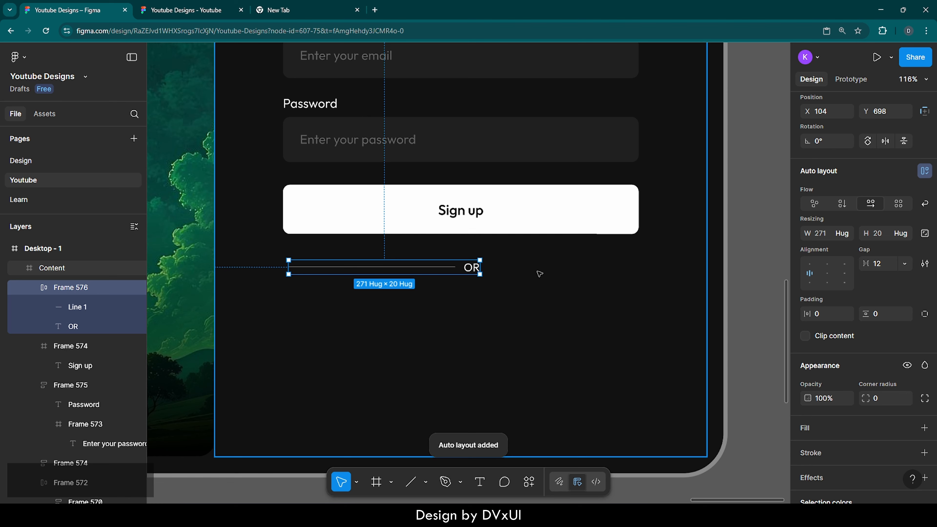
# Duplicate the line and move the copy after the OR text.
pyautogui.click(428, 270)
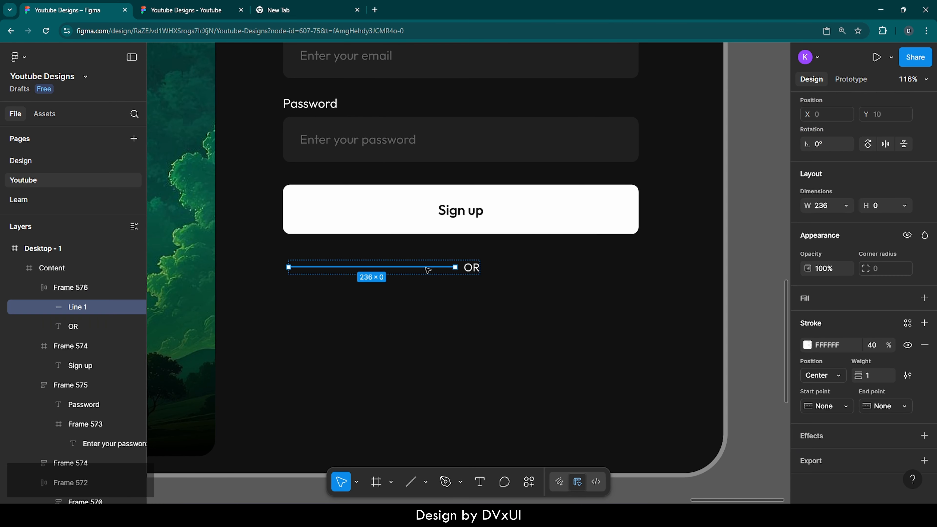
pyautogui.press('ctrl')
pyautogui.hotkey('ctrl', 'd')
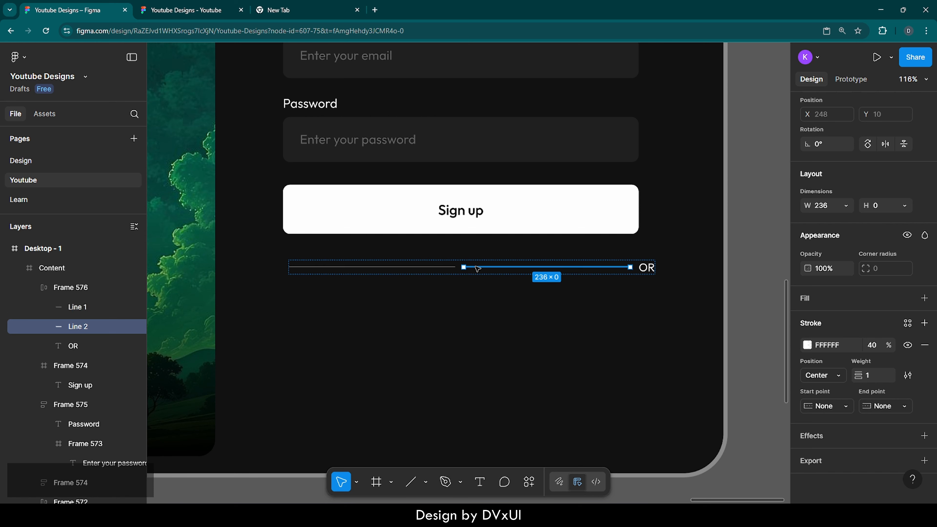
pyautogui.press('Right')
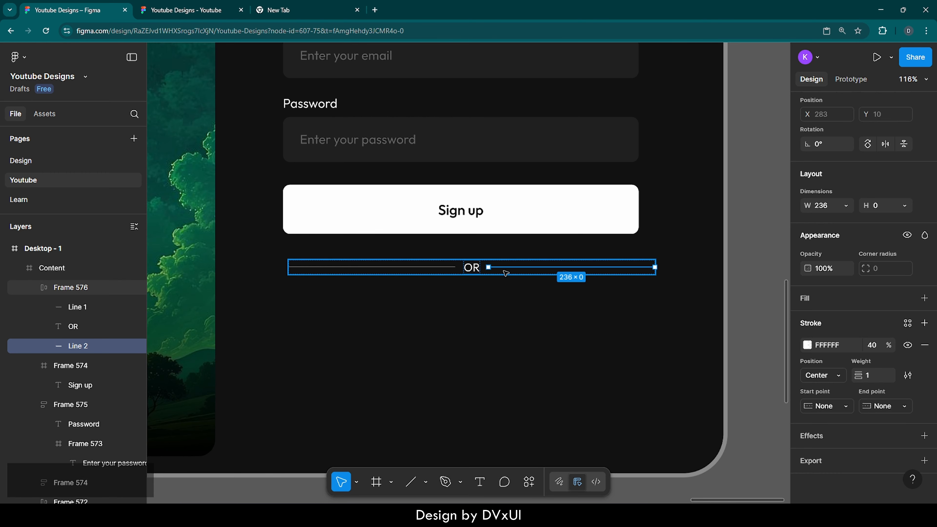
# Set the OR text's fill opacity to 40%.
pyautogui.click(472, 267)
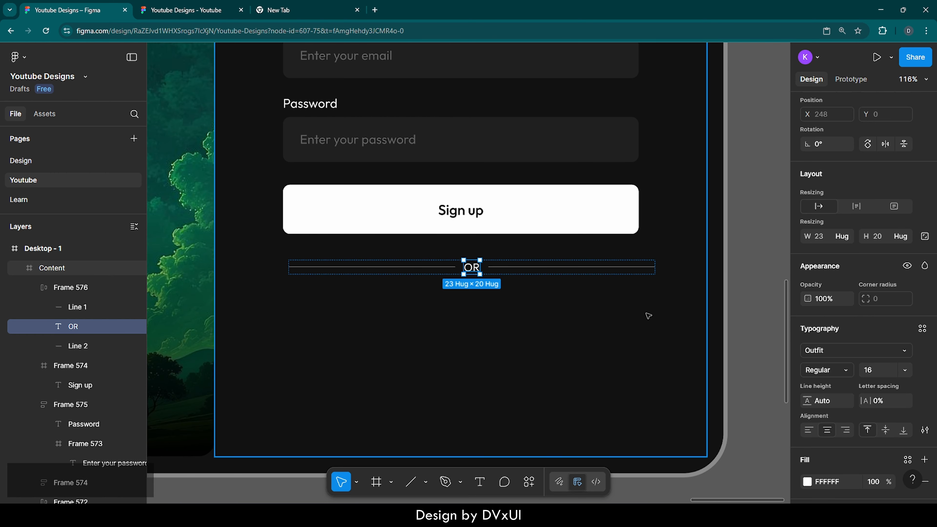
pyautogui.scroll(-3, 843, 372)
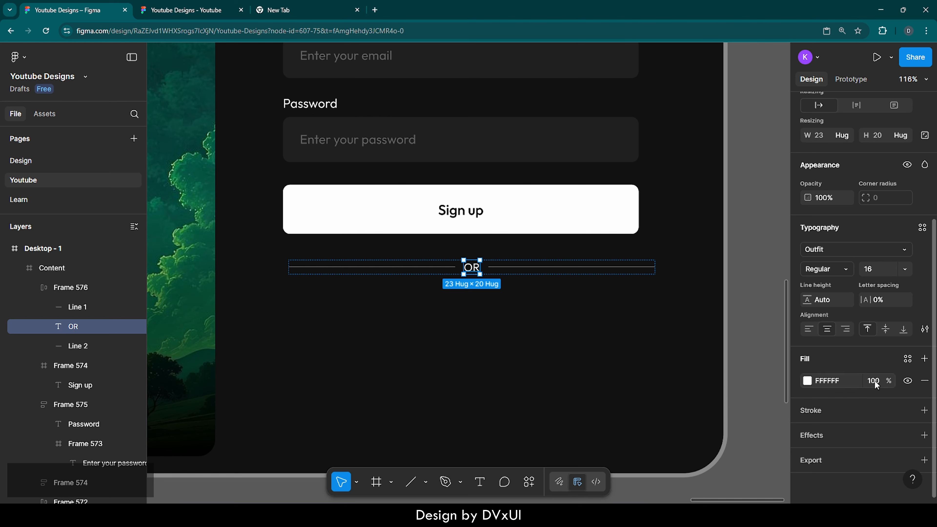
pyautogui.click(876, 383)
pyautogui.write('40')
pyautogui.press('Return')
pyautogui.click(662, 355)
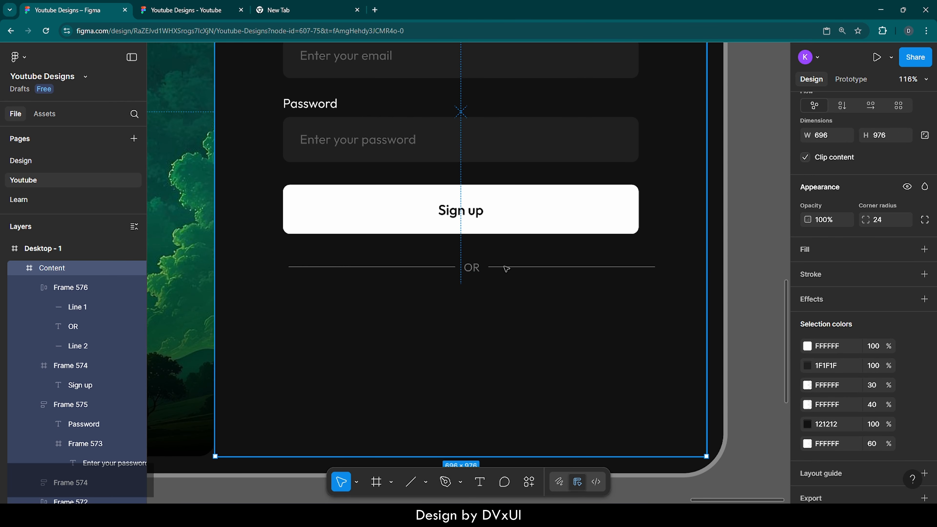
# Center the OR divider frame horizontally in the form.
pyautogui.click(506, 268)
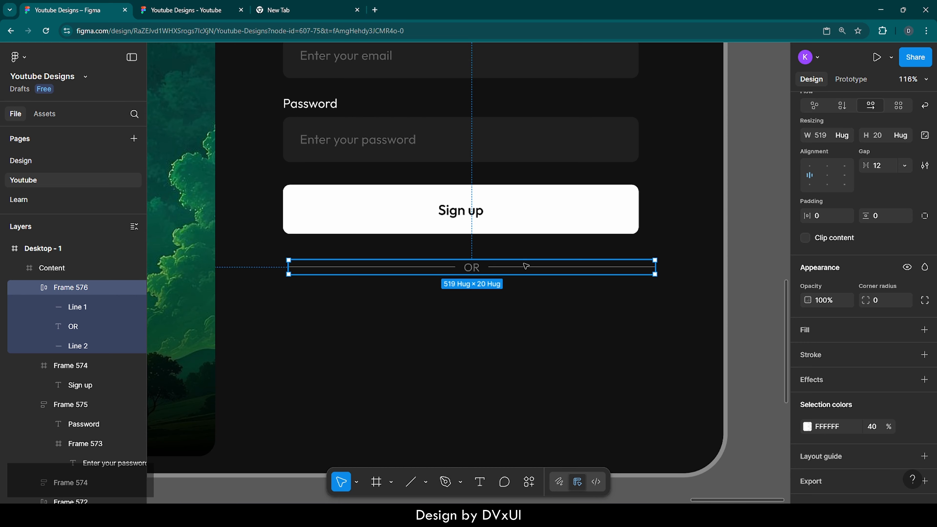
pyautogui.scroll(5, 823, 213)
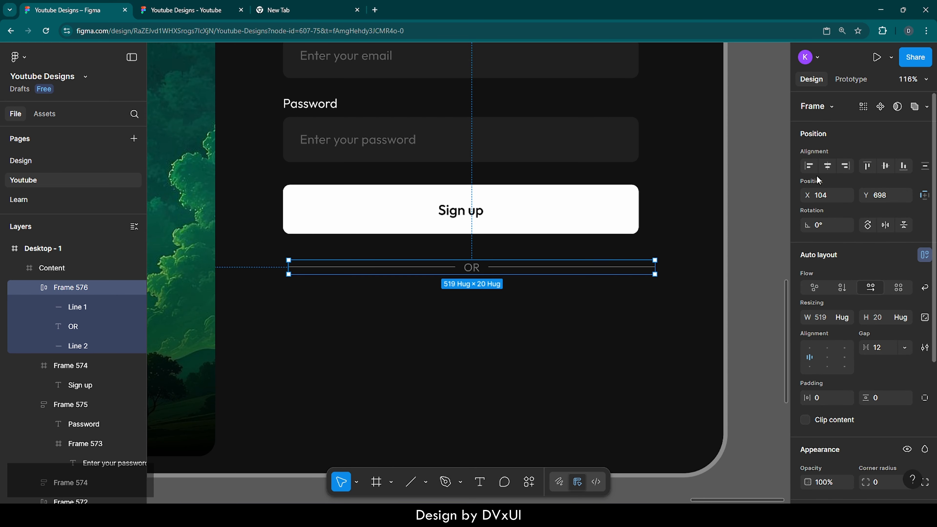
pyautogui.click(827, 167)
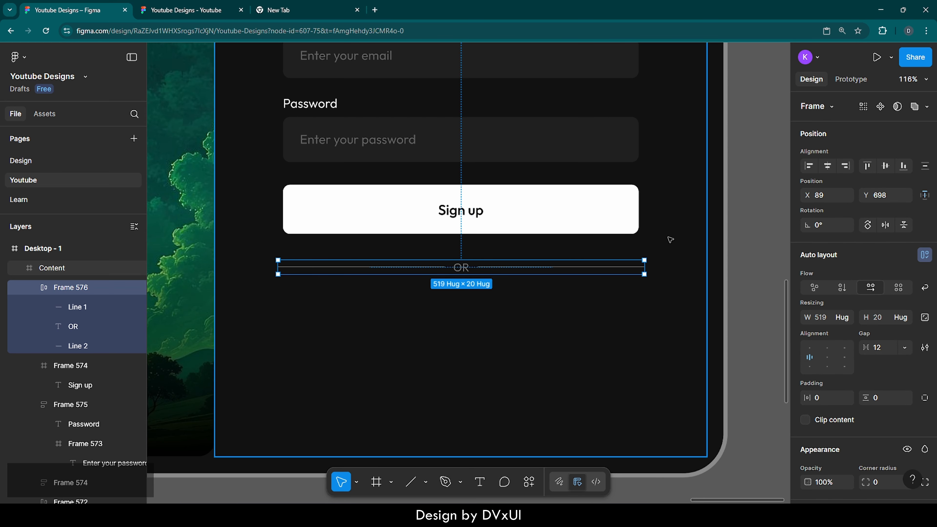
# Reduce the OR divider's auto layout gap to 7.
pyautogui.click(654, 302)
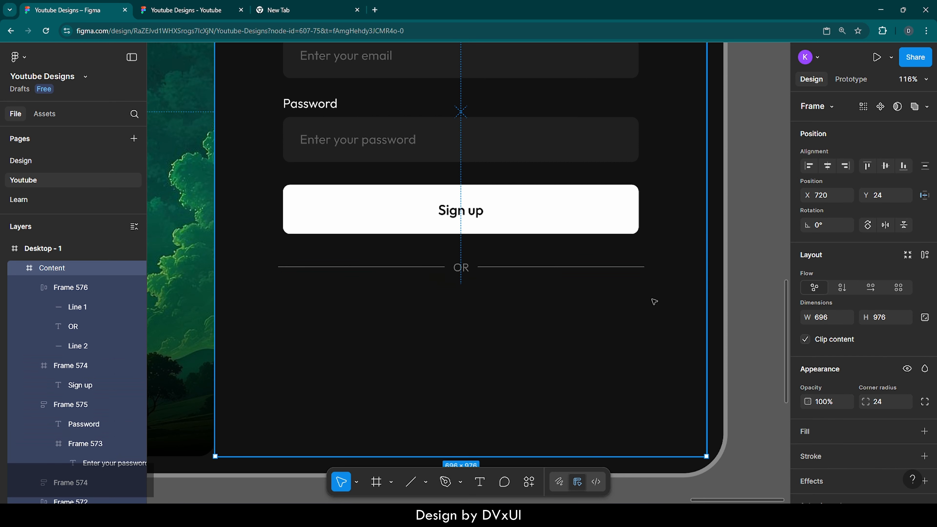
pyautogui.click(482, 271)
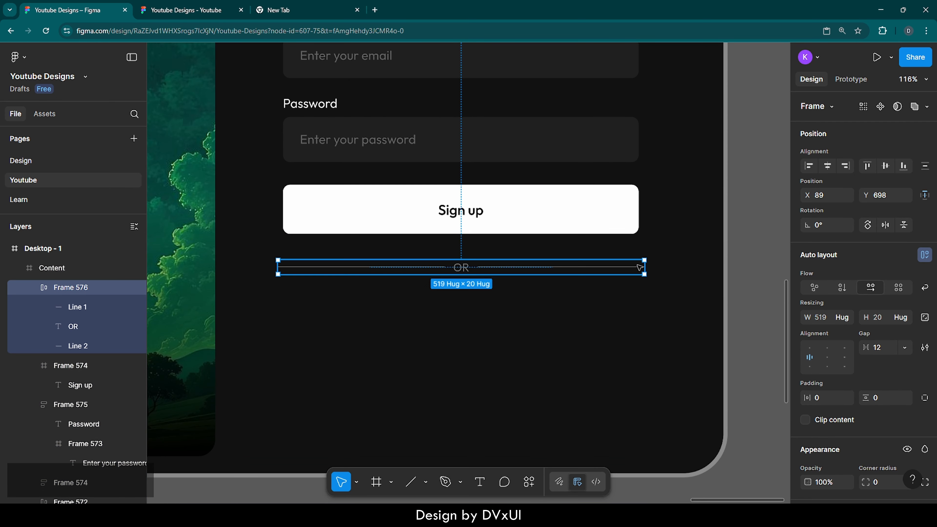
pyautogui.click(886, 347)
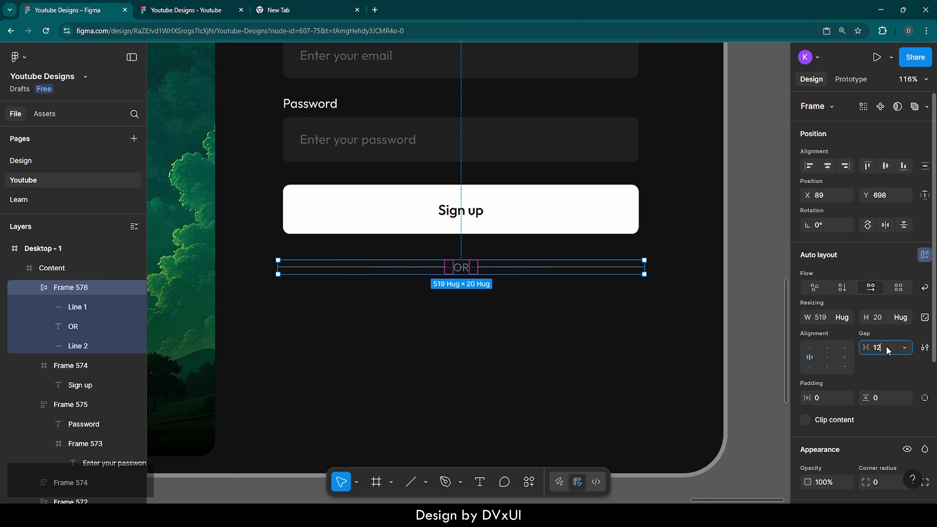
pyautogui.press('Down')
pyautogui.press('Down')
pyautogui.press('Down')
# Reduce the OR divider's auto layout gap to 4.
pyautogui.press('Down')
pyautogui.press('Down')
pyautogui.press('Down')
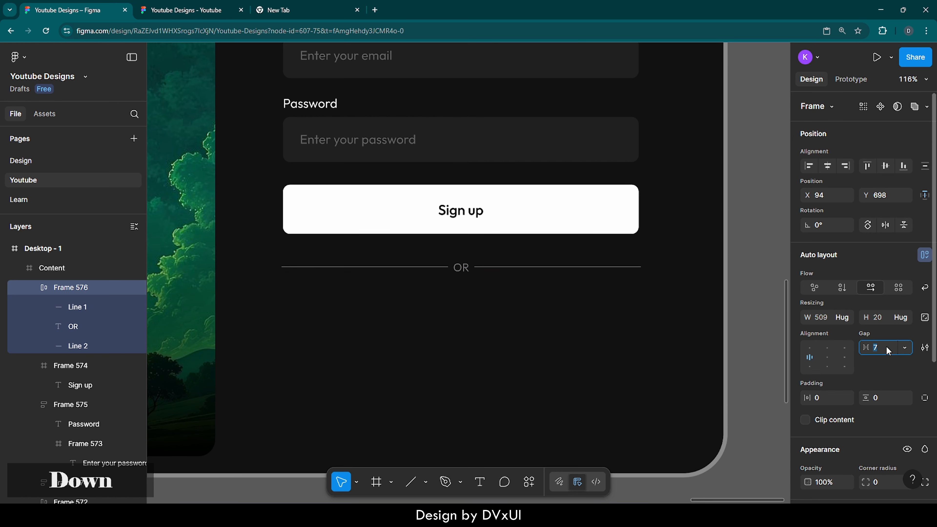
pyautogui.press('Down')
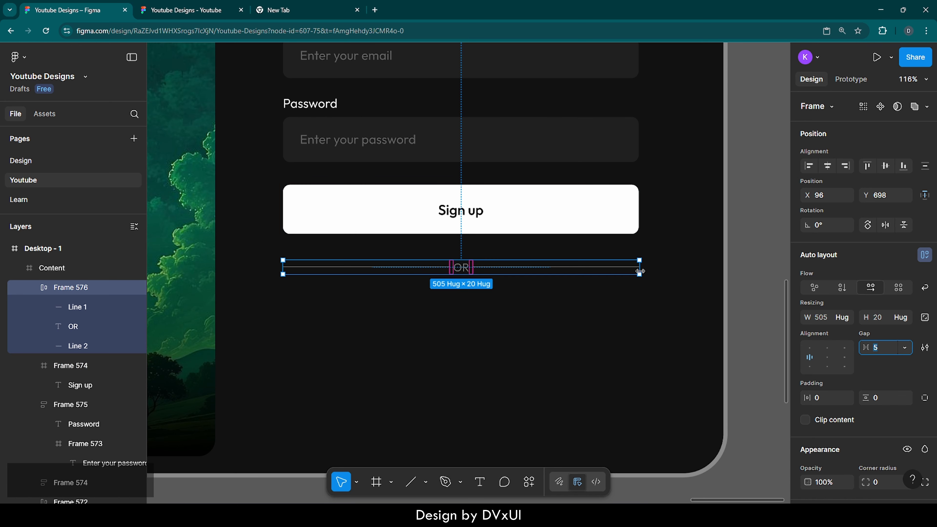
pyautogui.press('Down')
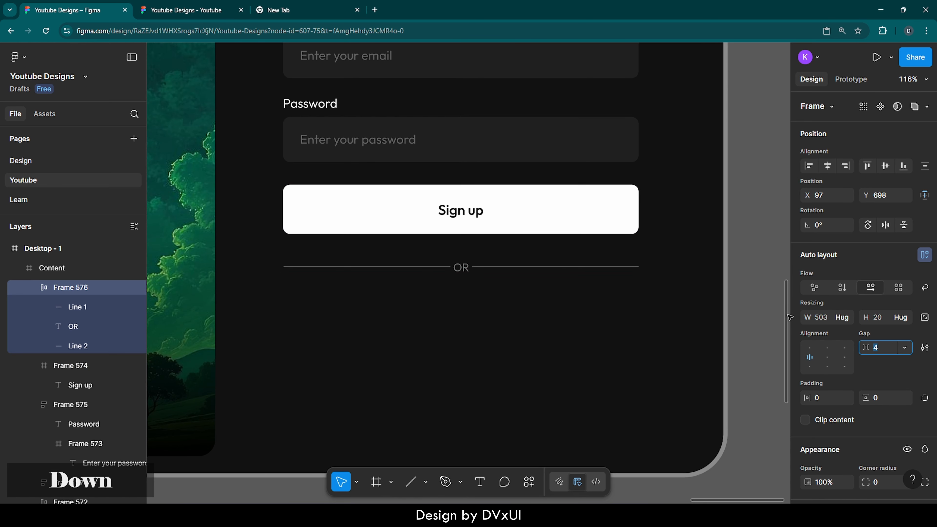
pyautogui.click(493, 282)
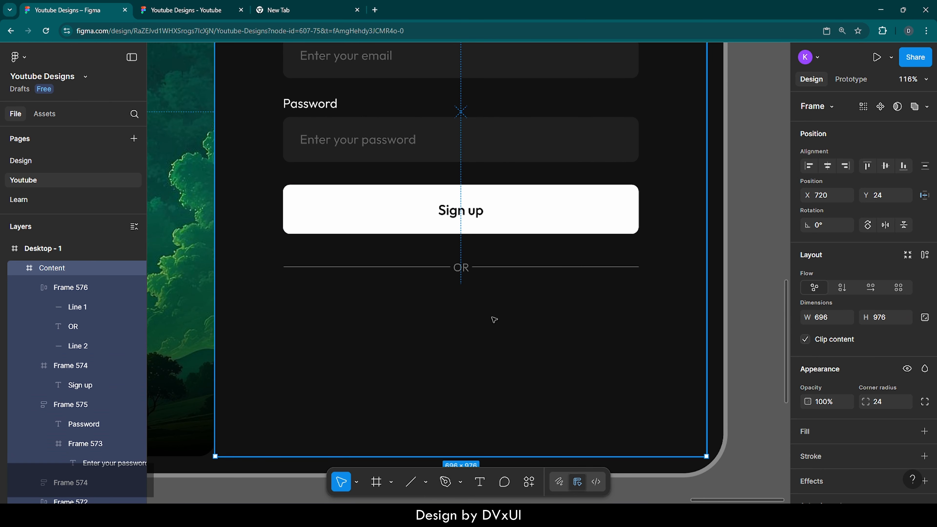
# Nudge the OR divider upward so it sits 32 px below the Sign up button.
pyautogui.click(474, 267)
pyautogui.press('alt')
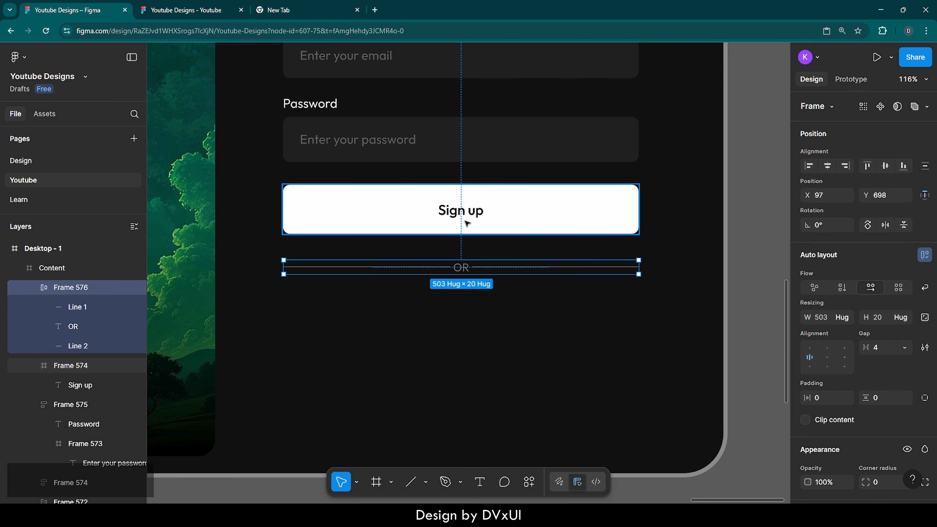
pyautogui.hotkey('shift', 'Up')
pyautogui.press('alt')
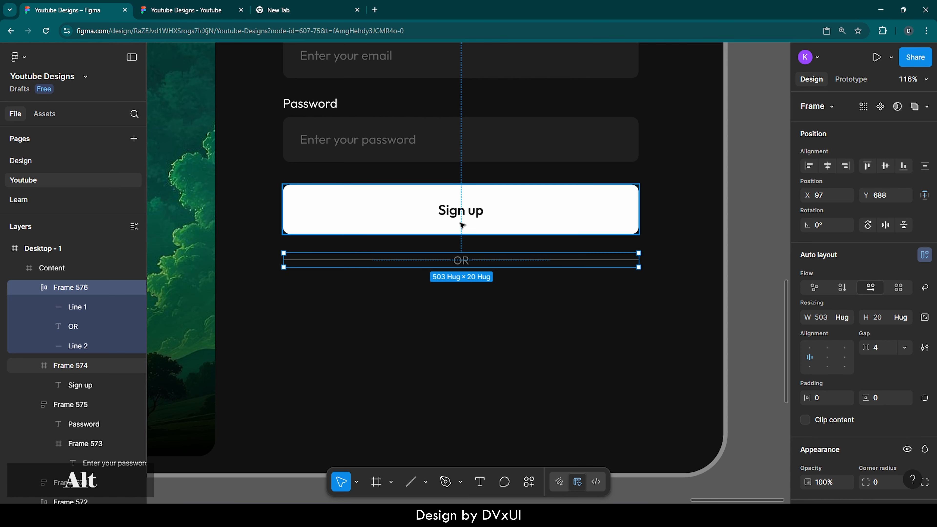
pyautogui.press('Down')
pyautogui.press('Down')
pyautogui.press('Down')
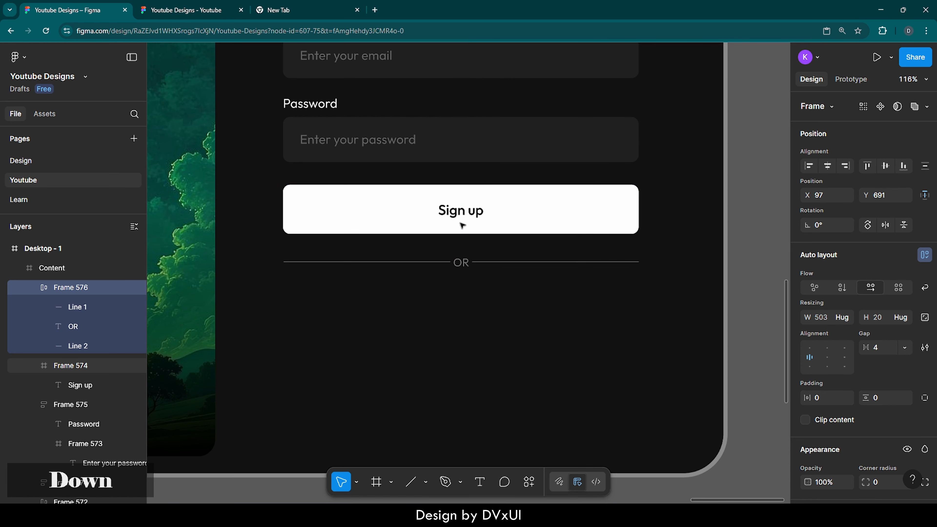
pyautogui.press('Down')
pyautogui.press('Down')
pyautogui.press('alt')
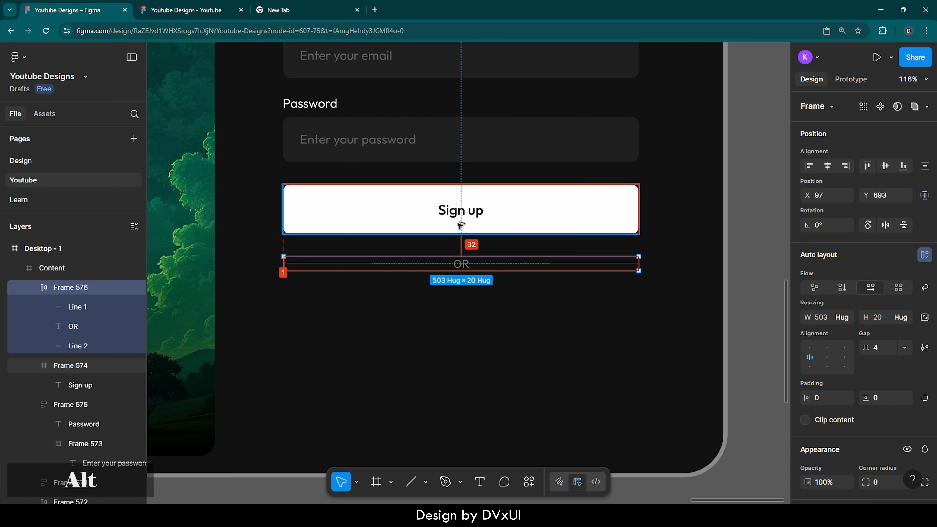
pyautogui.click(477, 325)
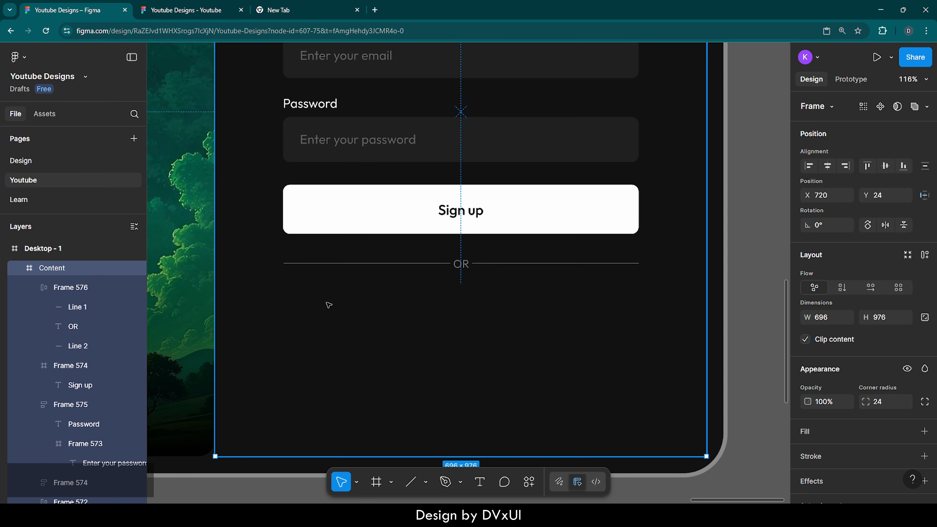
# Copy the first-name input box and paste it below the OR divider, aligned with the form's left edge.
pyautogui.scroll(5, 412, 305)
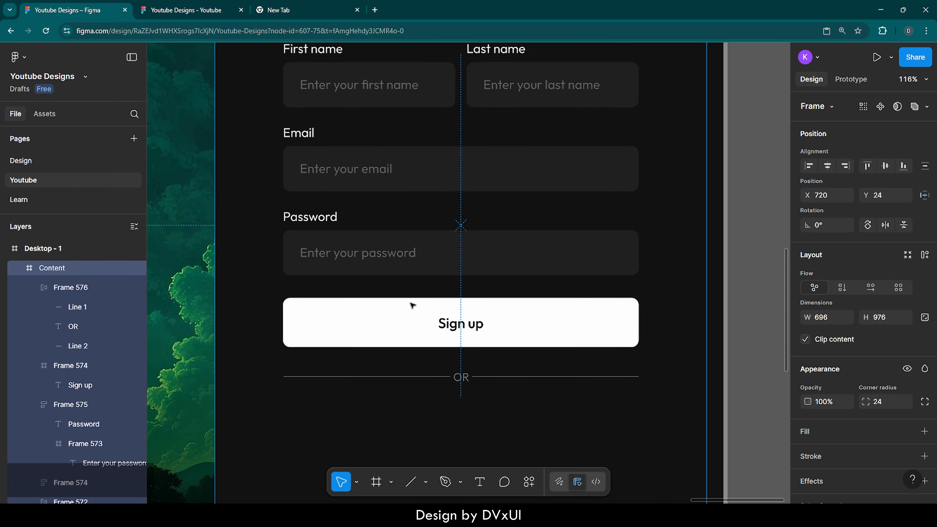
pyautogui.doubleClick(391, 133)
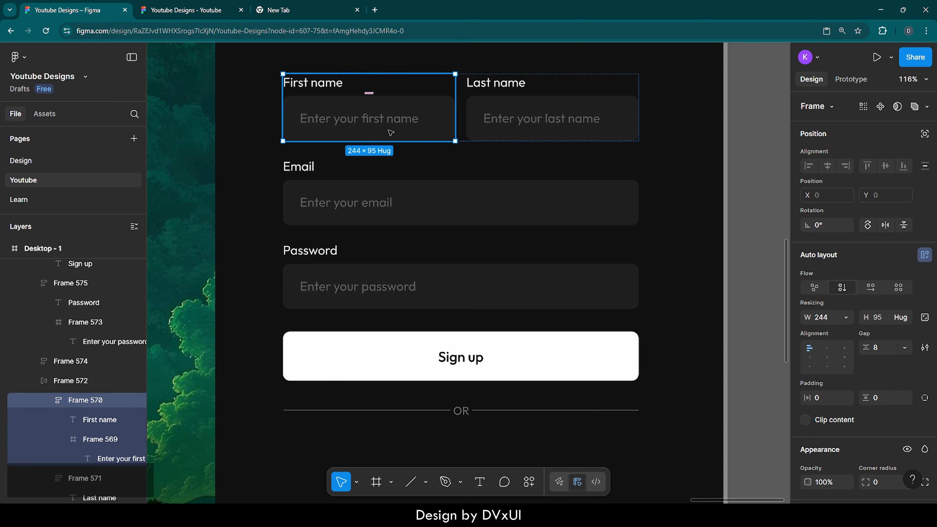
pyautogui.doubleClick(406, 115)
pyautogui.hotkey('ctrl', 'c')
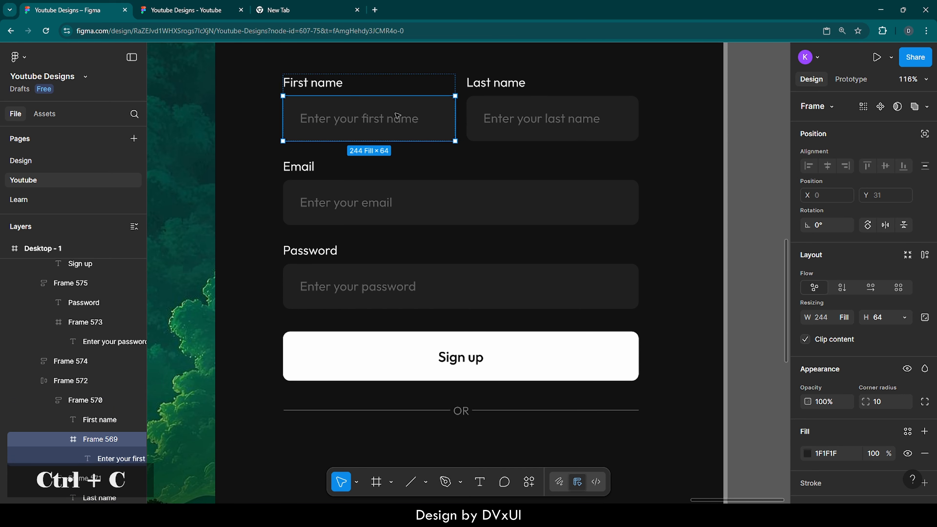
pyautogui.scroll(-5, 420, 229)
pyautogui.click(414, 307)
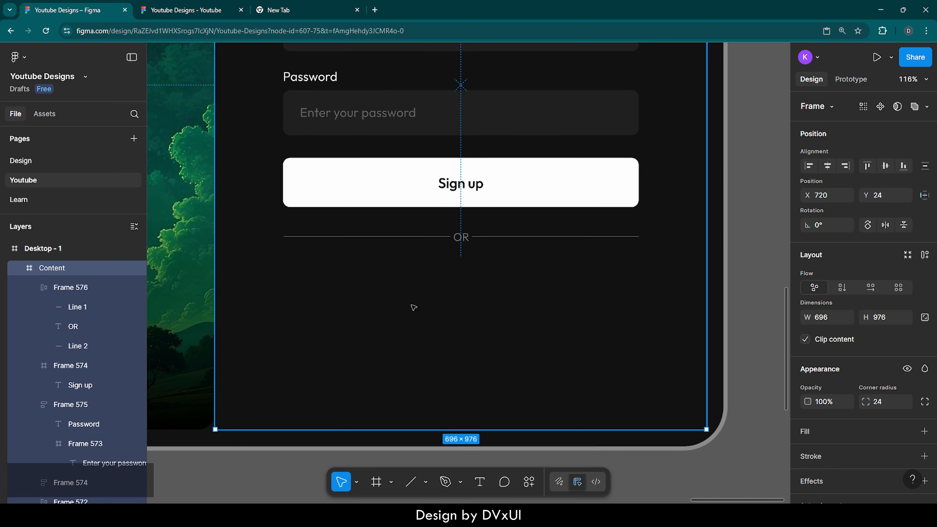
pyautogui.hotkey('ctrl', 'v')
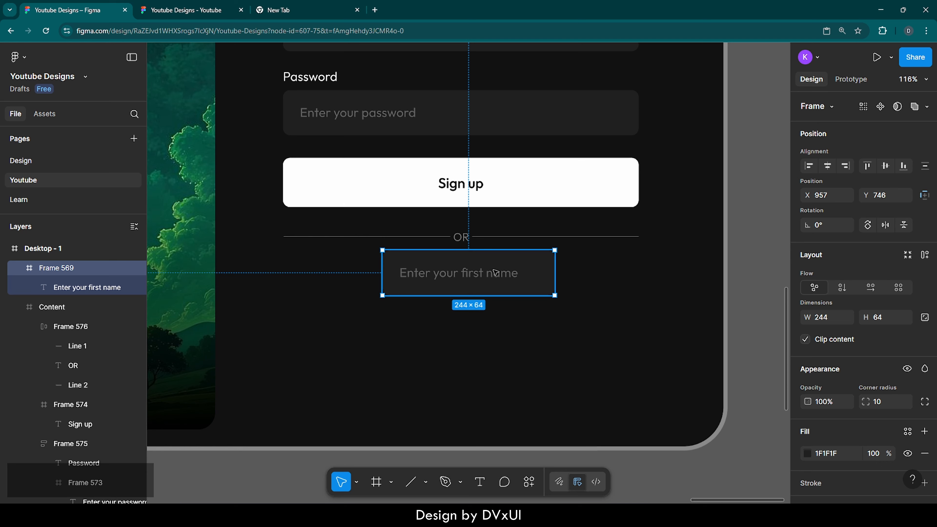
pyautogui.moveTo(496, 272); pyautogui.dragTo(399, 298)
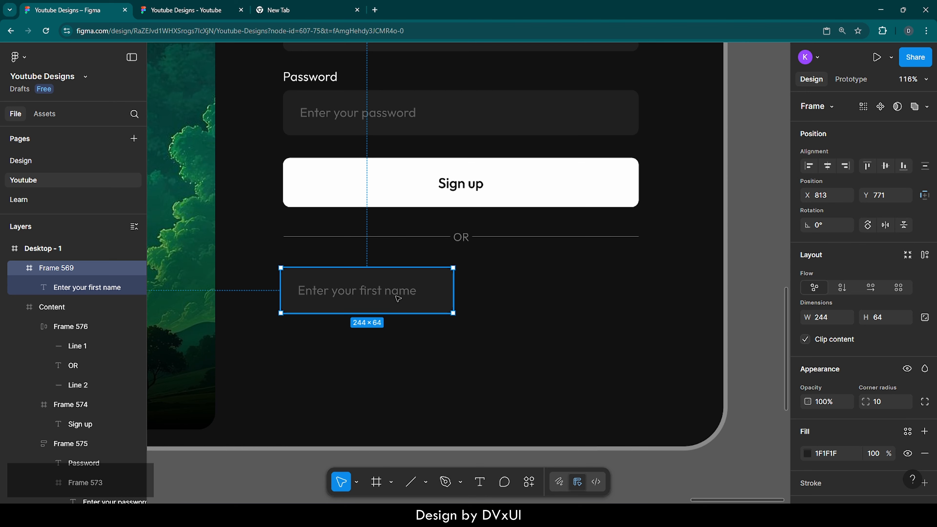
# Replace the pasted box's placeholder text with Google.
pyautogui.doubleClick(388, 295)
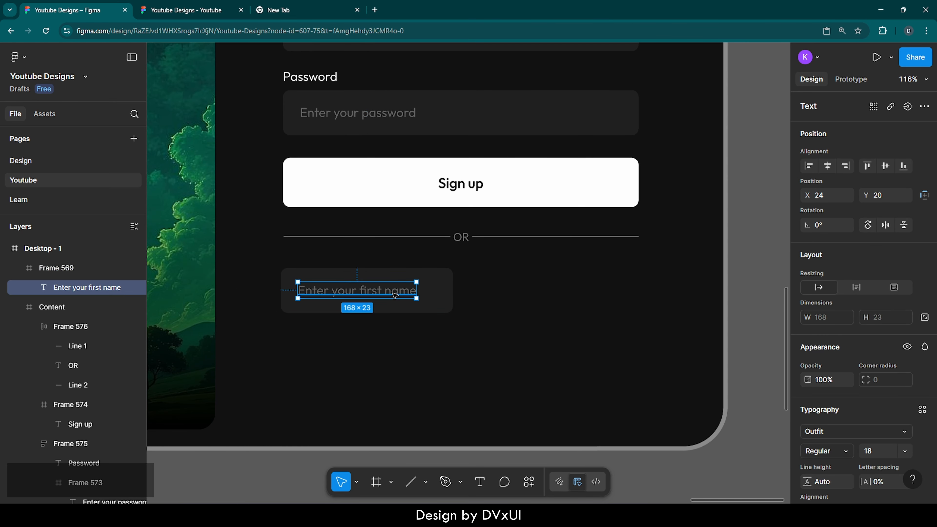
pyautogui.press('Return')
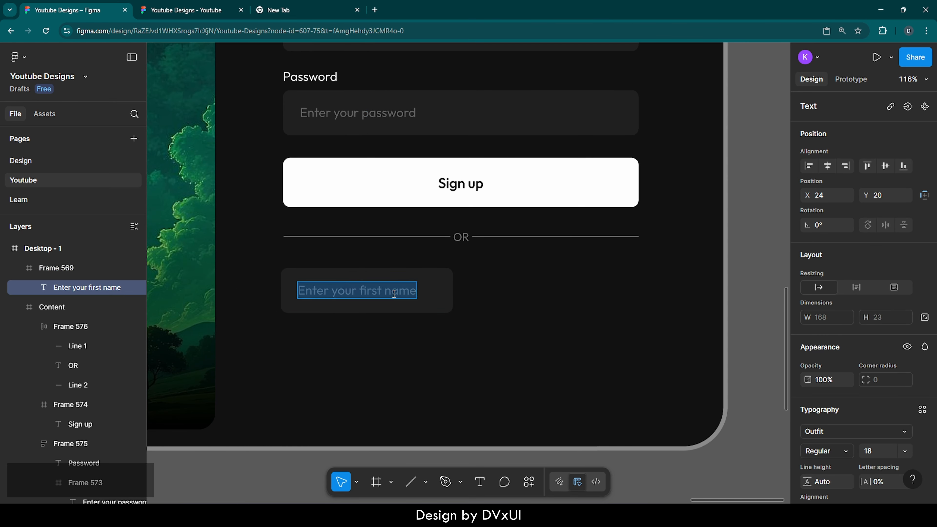
pyautogui.write('Google')
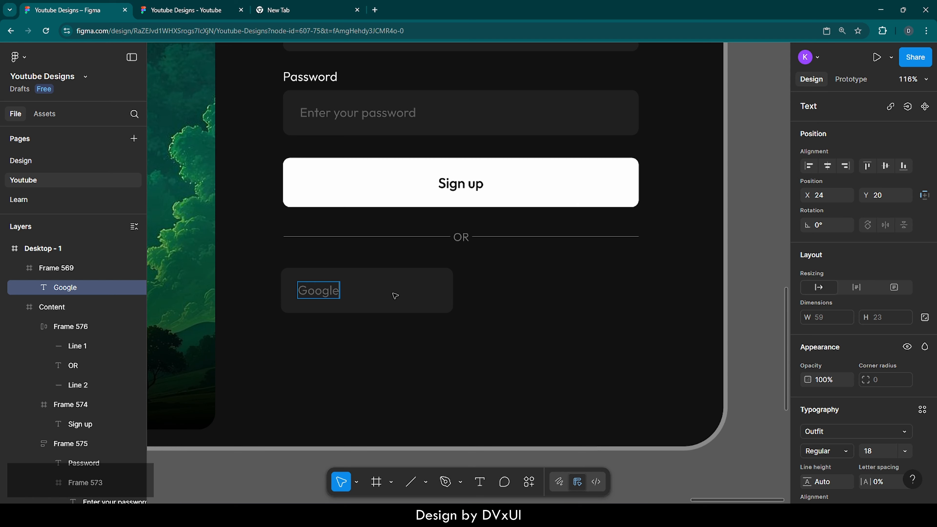
pyautogui.press('Escape')
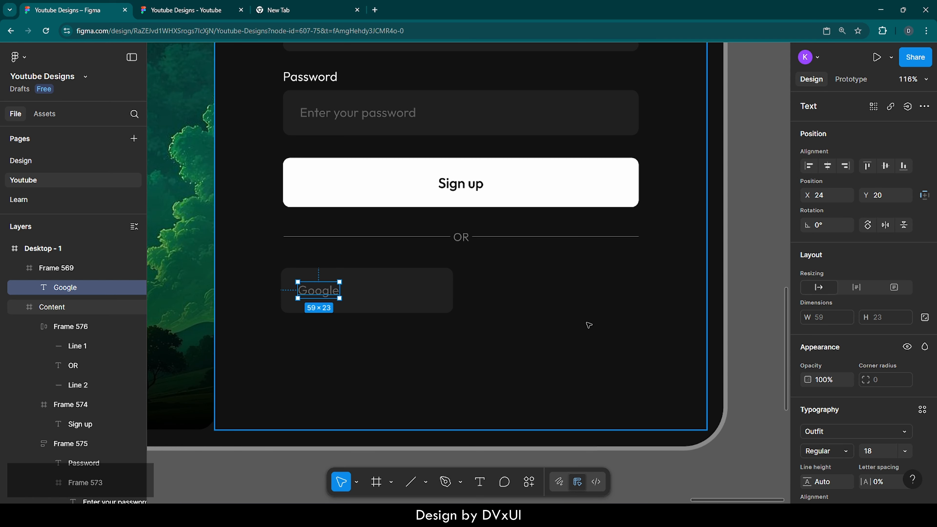
# Set the Google text's fill opacity to 100%.
pyautogui.scroll(-4, 880, 431)
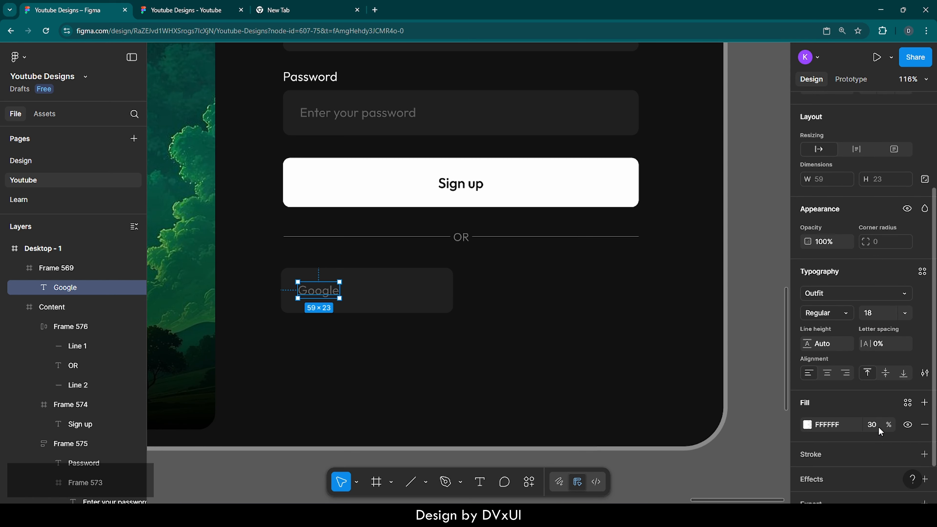
pyautogui.click(871, 420)
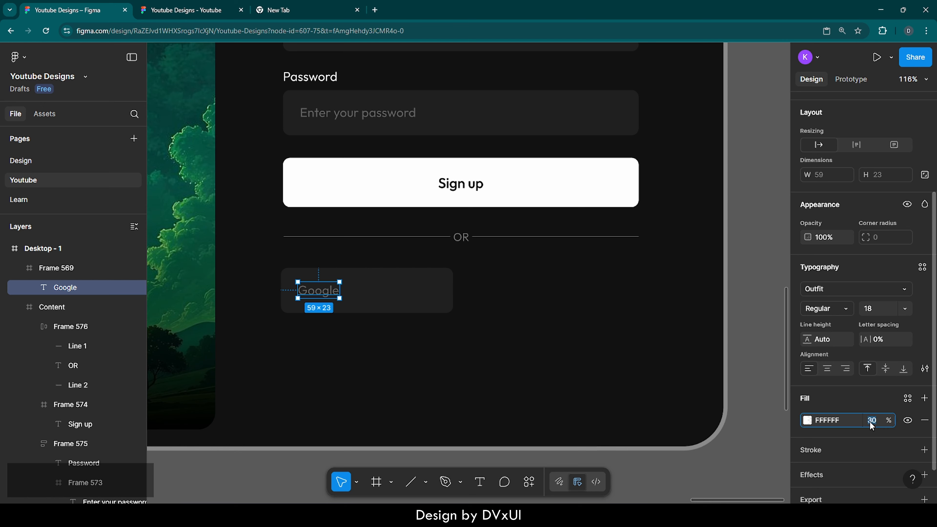
pyautogui.write('100')
pyautogui.press('Return')
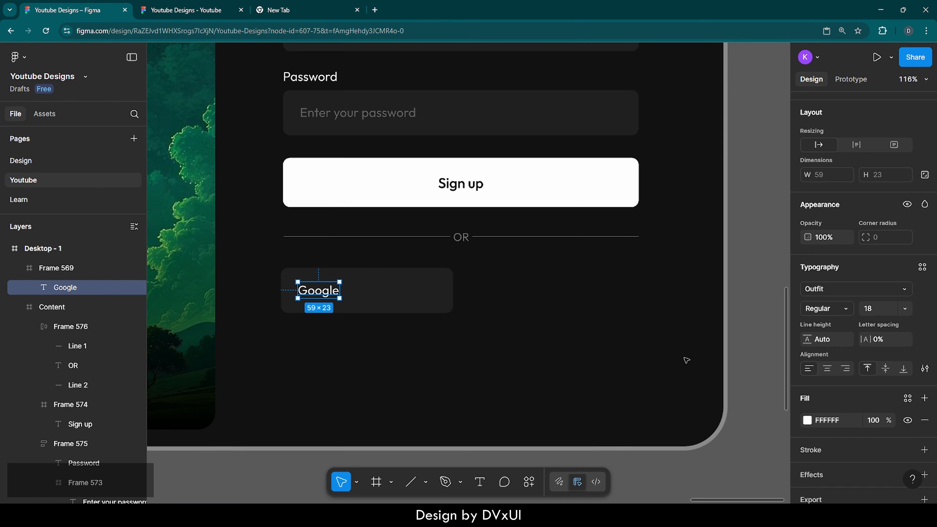
# Center the Google label in its box and set its font to 20 Medium.
pyautogui.moveTo(319, 294); pyautogui.dragTo(371, 296)
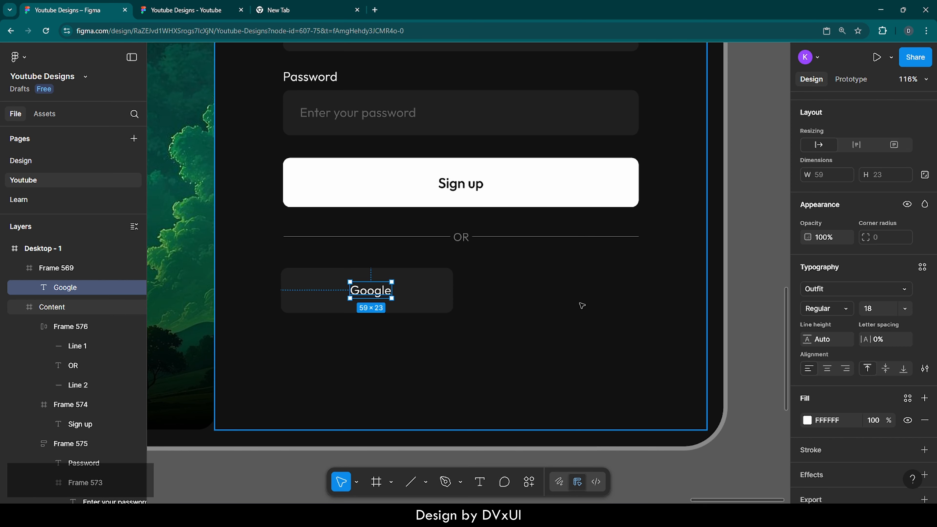
pyautogui.click(879, 308)
pyautogui.write('20')
pyautogui.press('Return')
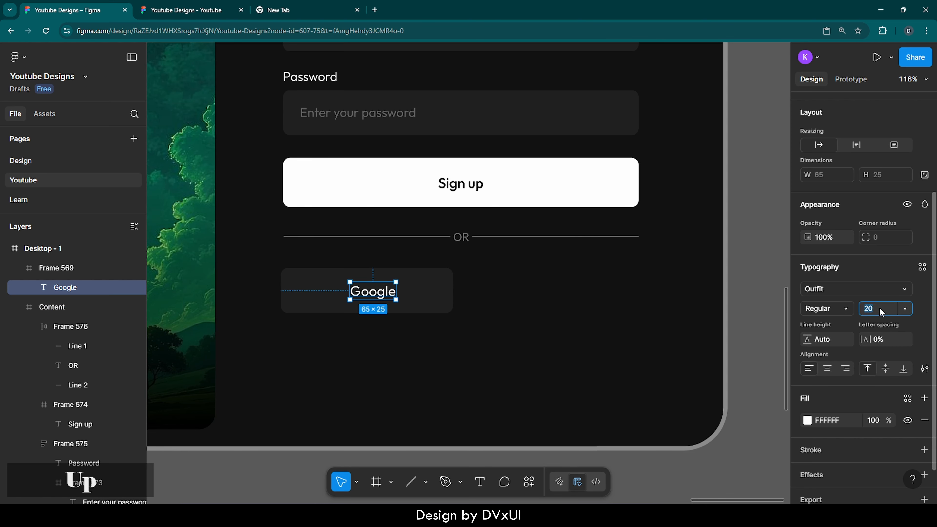
pyautogui.click(843, 309)
pyautogui.click(840, 323)
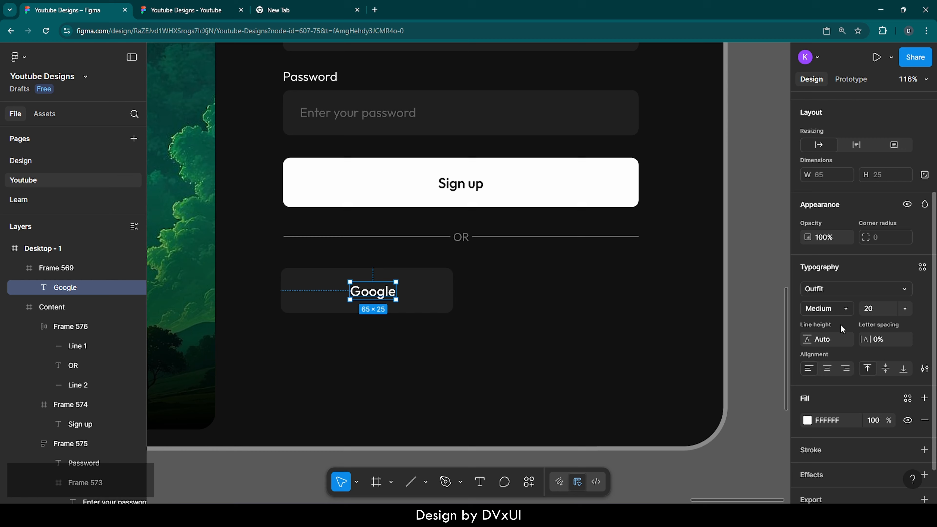
pyautogui.click(577, 321)
# Remove the Google box's fill and give it an FFFFFF stroke at 30% opacity.
pyautogui.click(404, 296)
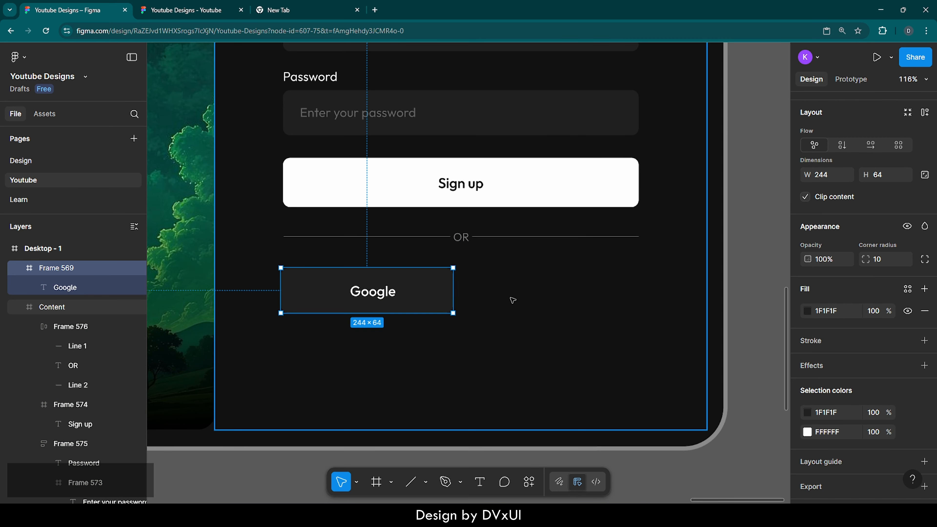
pyautogui.click(924, 311)
pyautogui.click(818, 314)
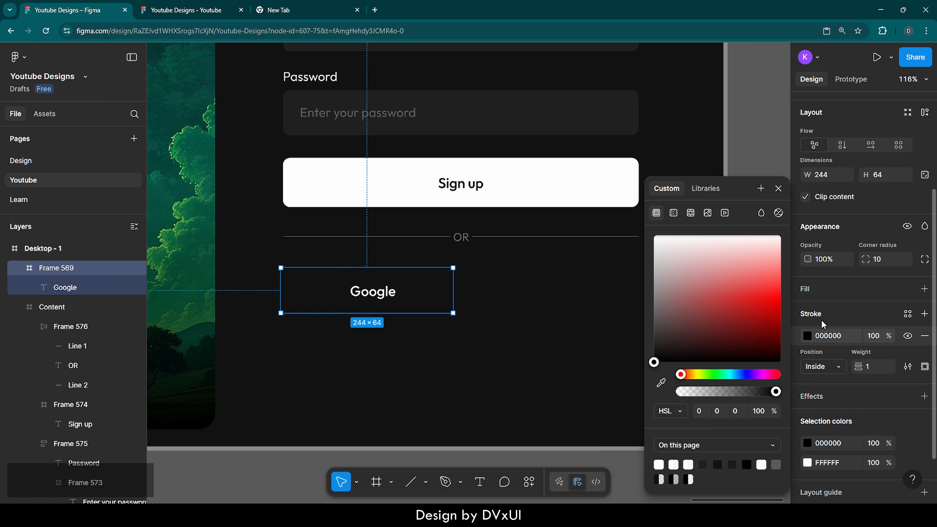
pyautogui.click(833, 335)
pyautogui.doubleClick(835, 339)
pyautogui.write('FFFFFF')
pyautogui.press('Return')
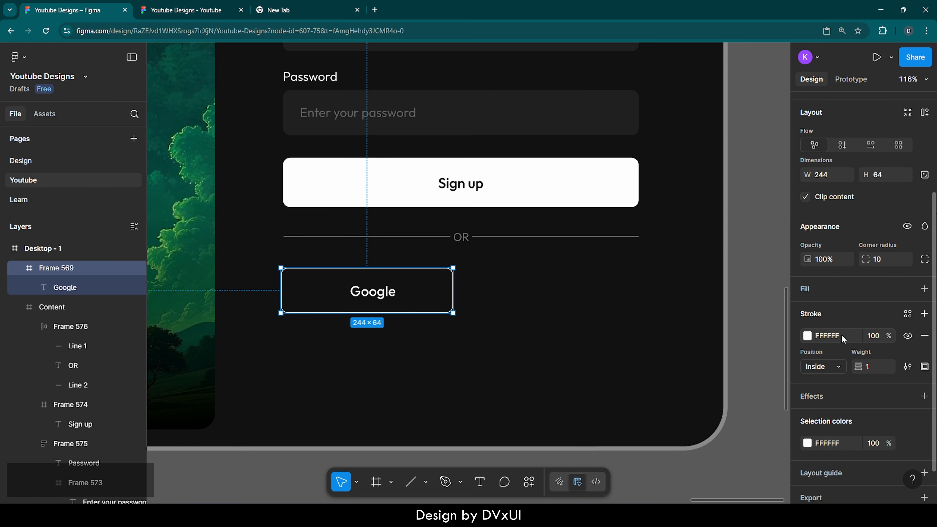
pyautogui.click(874, 335)
pyautogui.write('30')
pyautogui.press('Return')
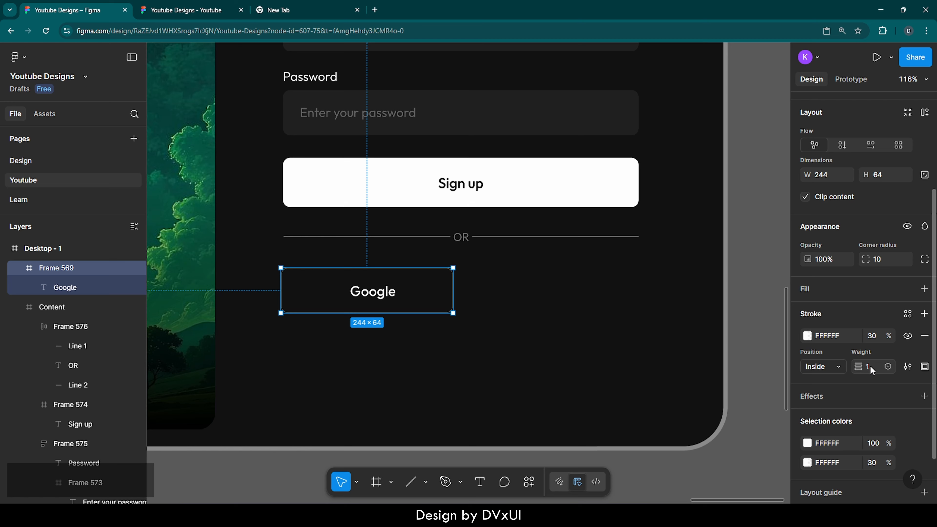
# Duplicate the Google button and place the copy beside it on the right.
pyautogui.click(548, 332)
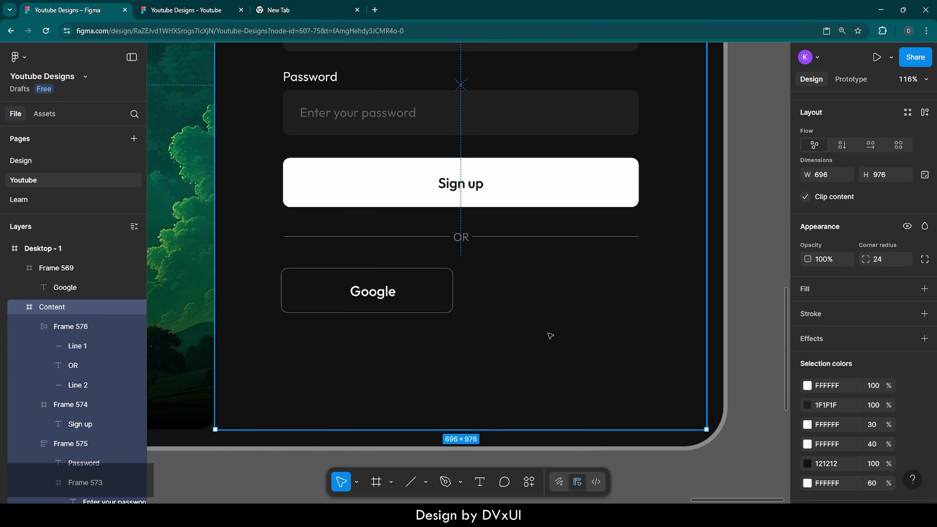
pyautogui.click(423, 291)
pyautogui.hotkey('ctrl', 'c')
pyautogui.hotkey('ctrl', 'v')
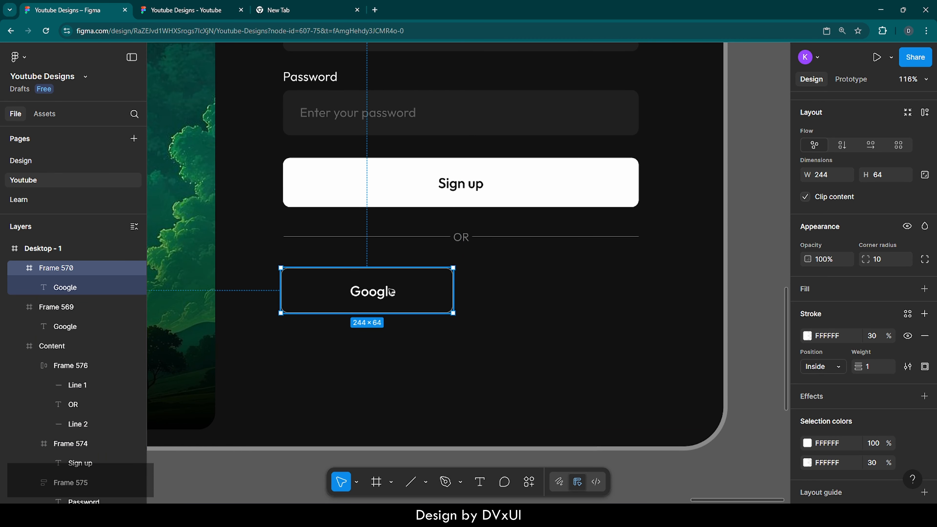
pyautogui.moveTo(387, 291); pyautogui.dragTo(571, 290)
# Move both Google buttons into the Content frame and wrap them in a horizontal auto layout.
pyautogui.keyDown('shift'); pyautogui.click(429, 293); pyautogui.keyUp('shift')
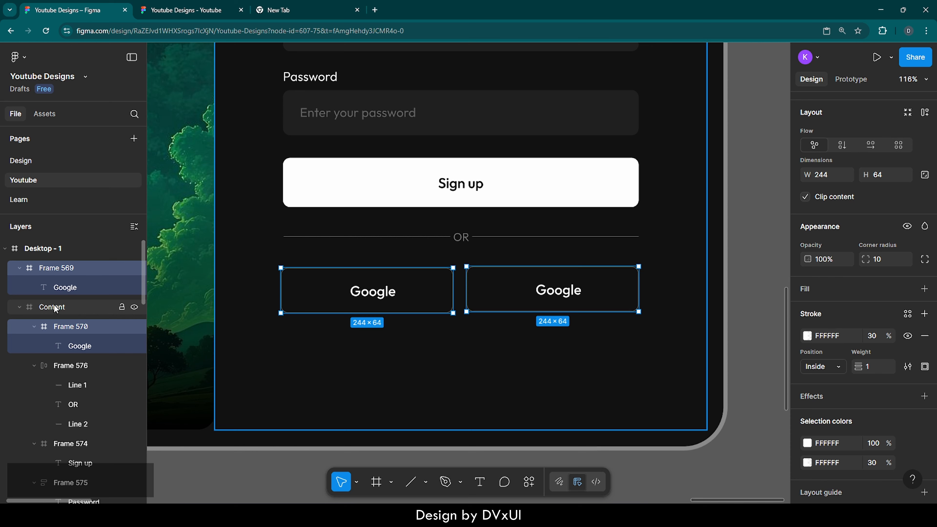
pyautogui.click(19, 269)
pyautogui.moveTo(65, 273); pyautogui.dragTo(66, 299)
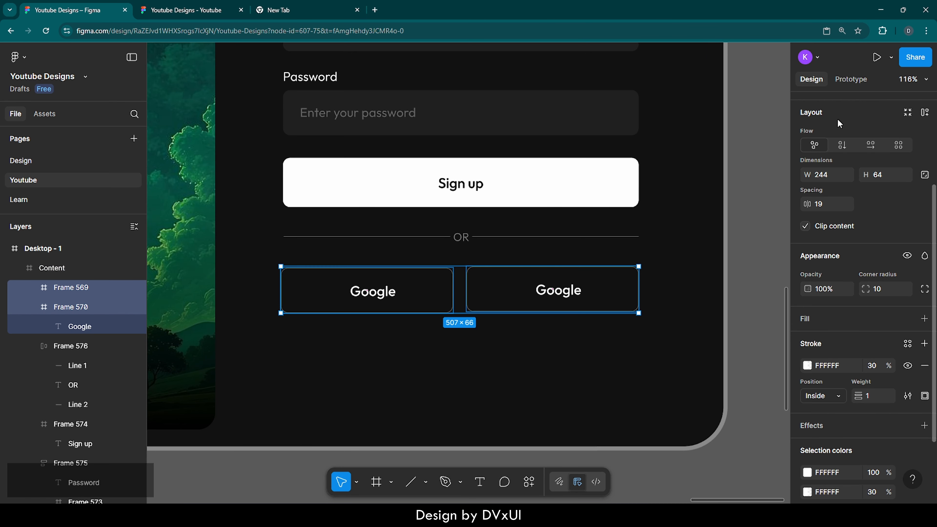
pyautogui.scroll(1, 844, 136)
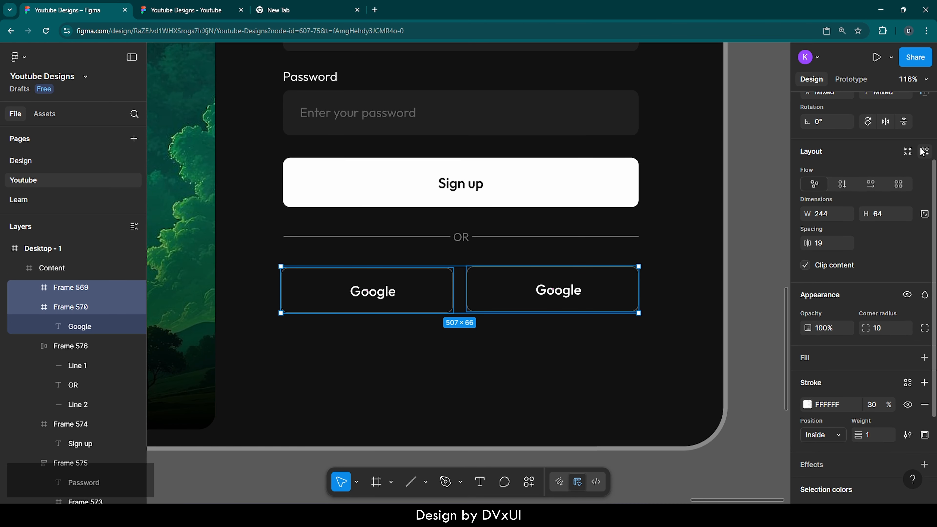
pyautogui.click(925, 152)
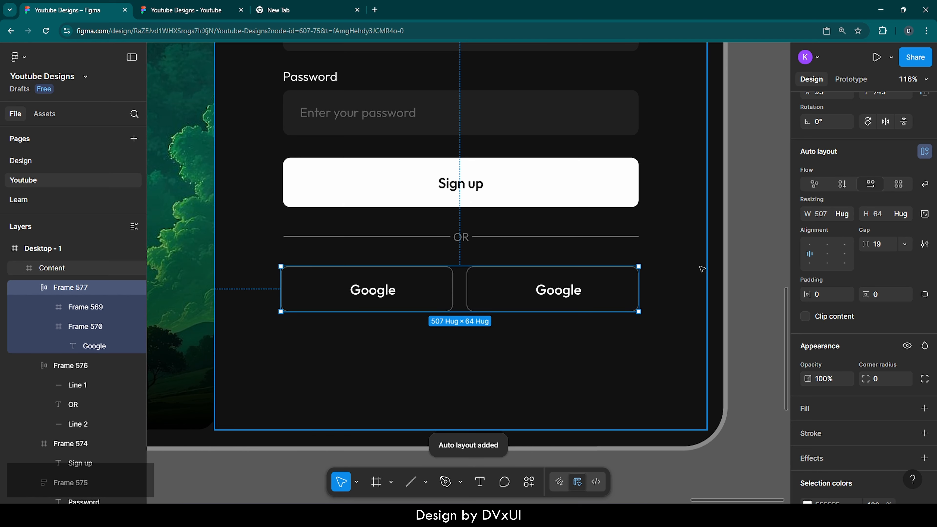
# Rename the right social button's label to Apple.
pyautogui.doubleClick(558, 291)
pyautogui.doubleClick(558, 292)
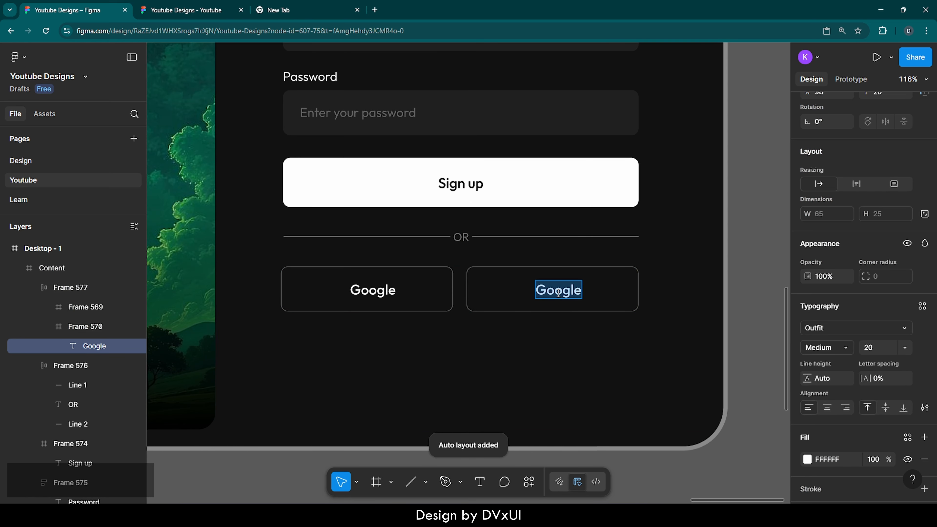
pyautogui.write('Appe')
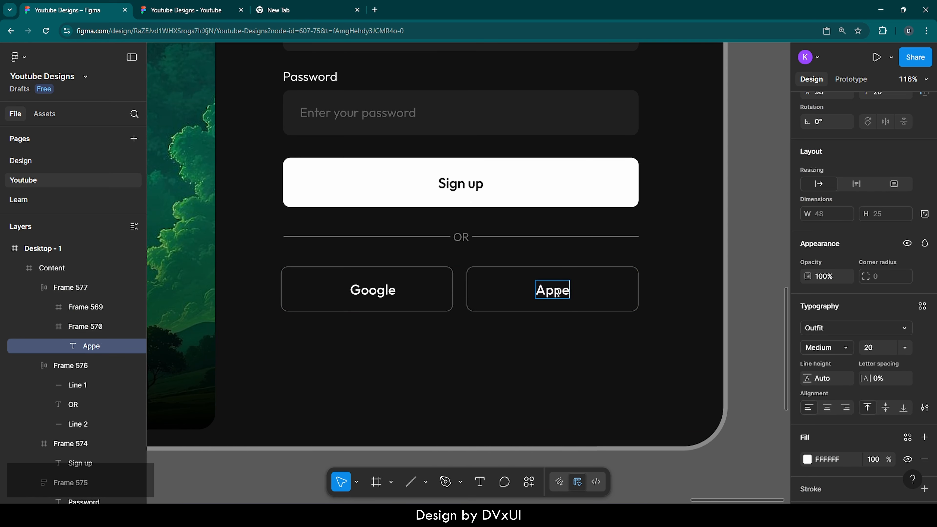
pyautogui.press('BackSpace')
pyautogui.write('le')
pyautogui.press('Escape')
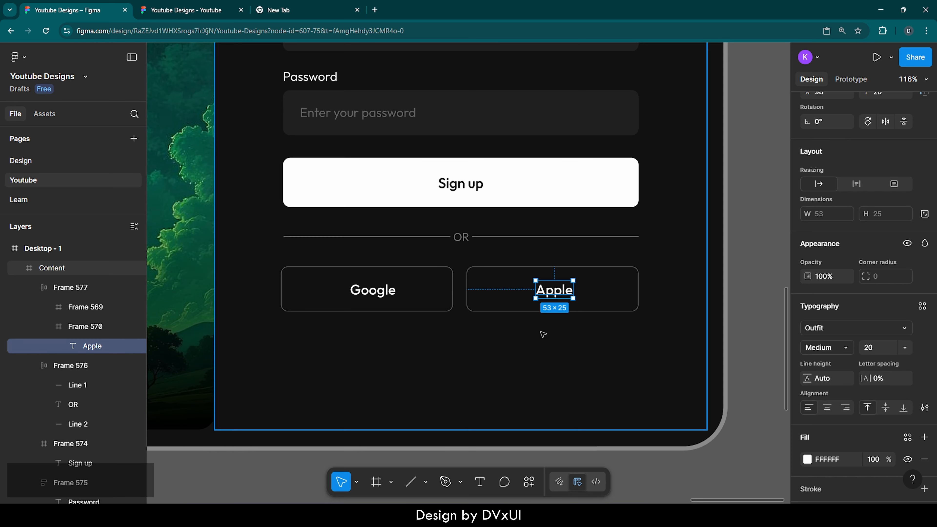
pyautogui.click(543, 334)
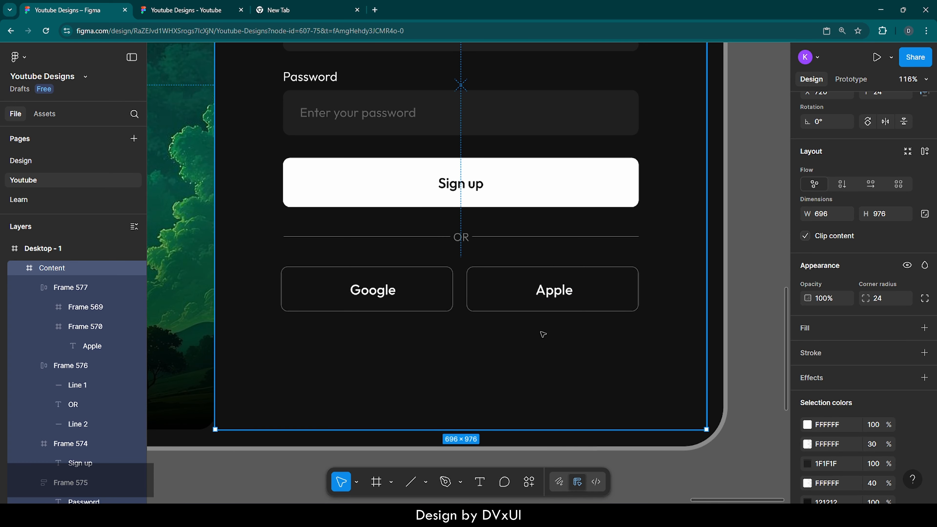
# Insert a Google icon from the Boxicons plugin onto the canvas.
pyautogui.hscroll(8, 543, 335)
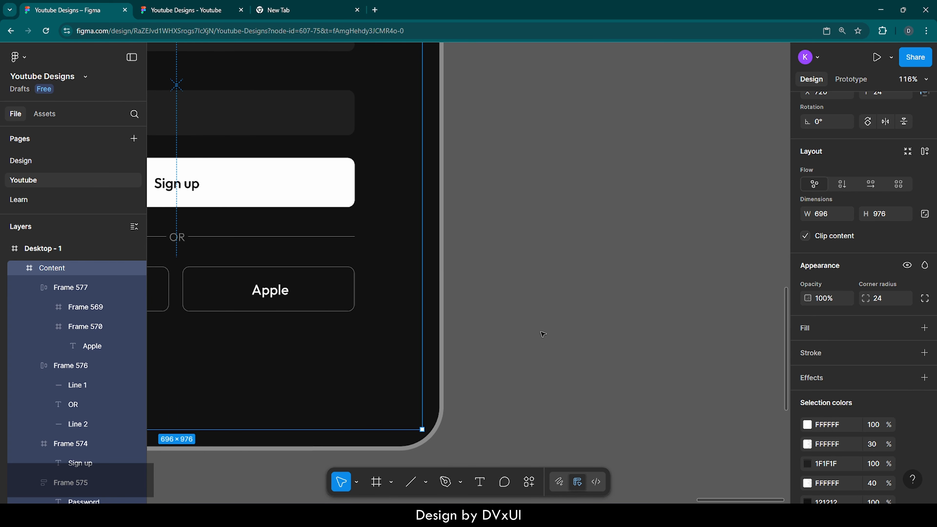
pyautogui.rightClick(471, 208)
pyautogui.moveTo(538, 310)
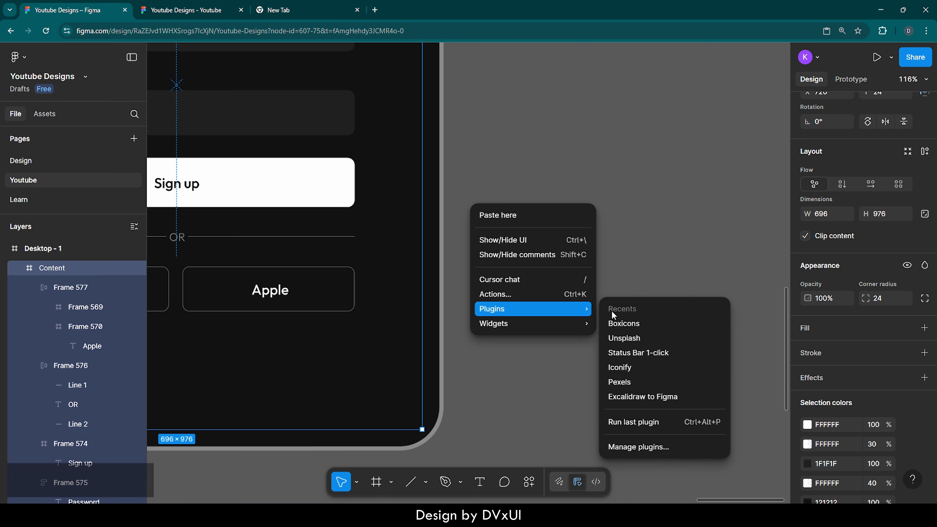
pyautogui.click(616, 326)
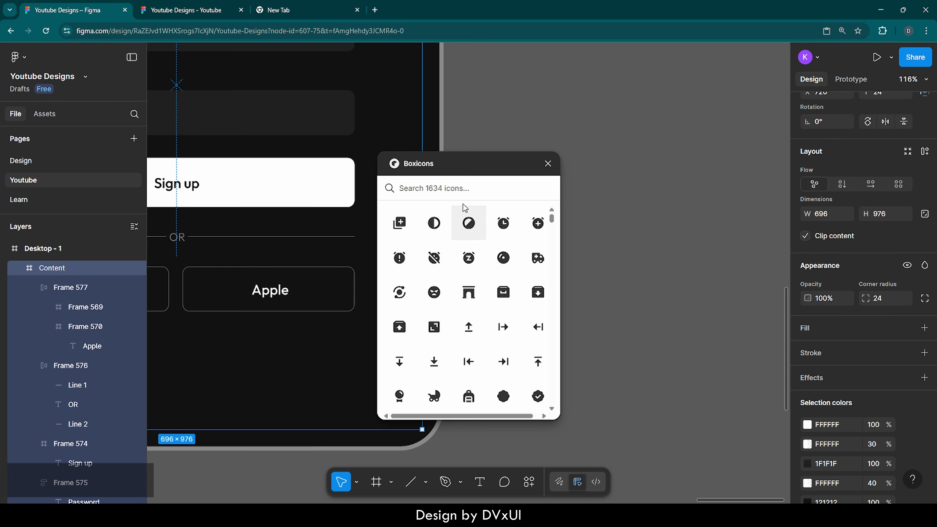
pyautogui.write('goog')
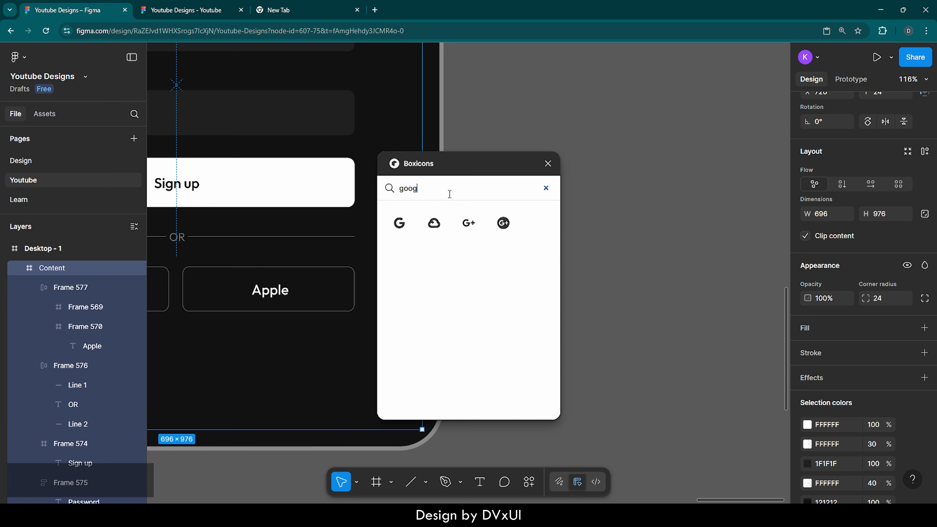
pyautogui.click(401, 225)
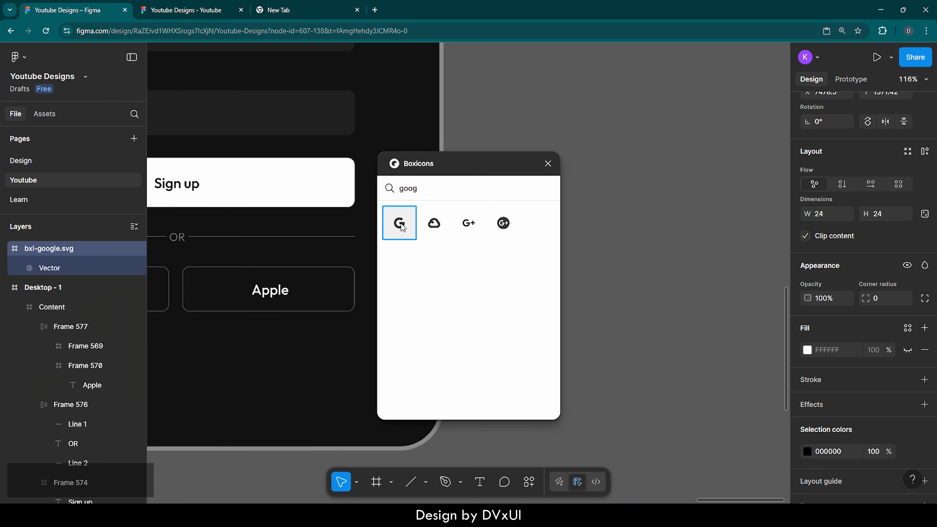
# Search Boxicons for apple, insert the Apple icon and close the plugin.
pyautogui.click(427, 189)
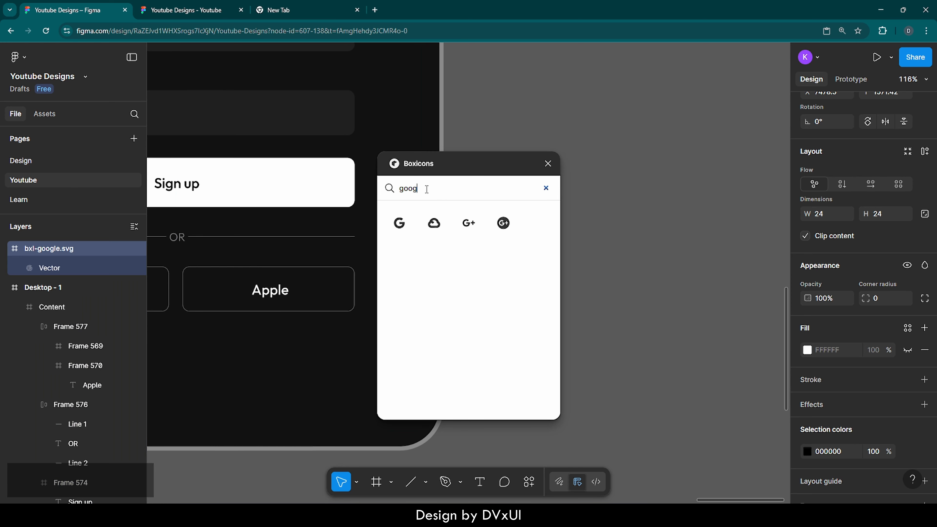
pyautogui.press('BackSpace')
pyautogui.press('BackSpace')
pyautogui.press('BackSpace')
pyautogui.press('BackSpace')
pyautogui.write('apple')
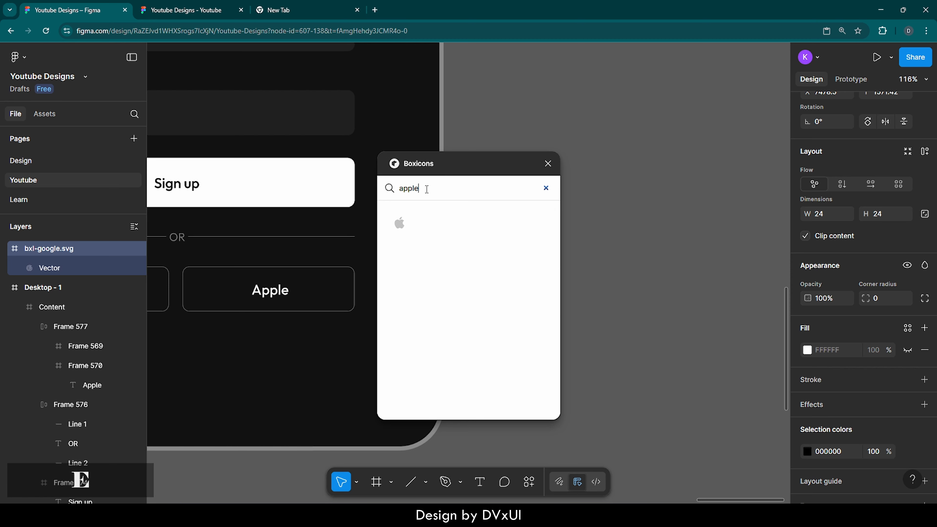
pyautogui.click(548, 163)
# Move the Apple icon into the Apple button, placing it left of the label.
pyautogui.hscroll(-3, 553, 251)
pyautogui.hscroll(-3, 554, 251)
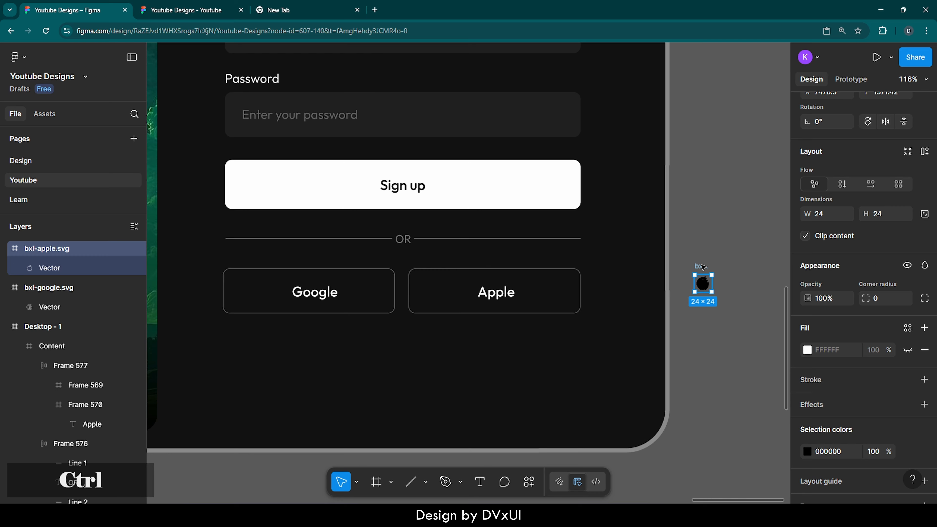
pyautogui.hotkey('ctrl', 'x')
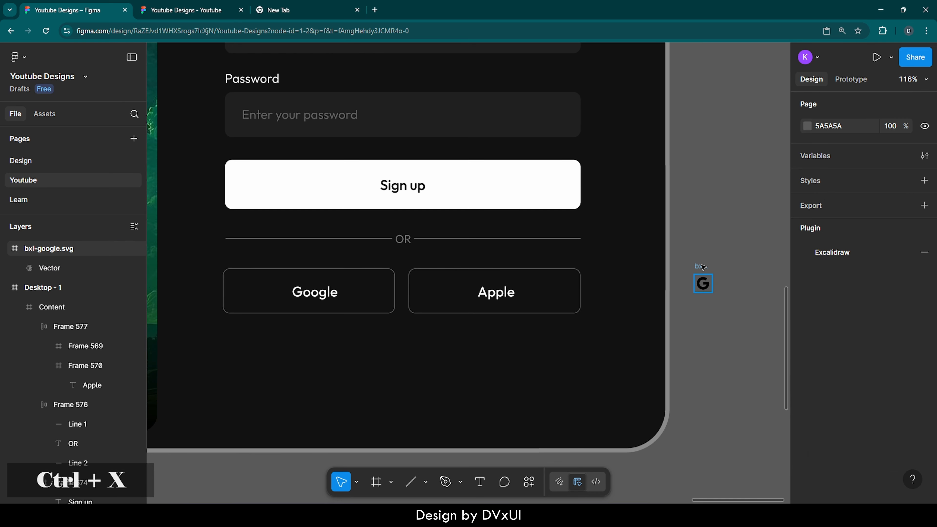
pyautogui.keyDown('ctrl'); pyautogui.click(444, 289); pyautogui.keyUp('ctrl')
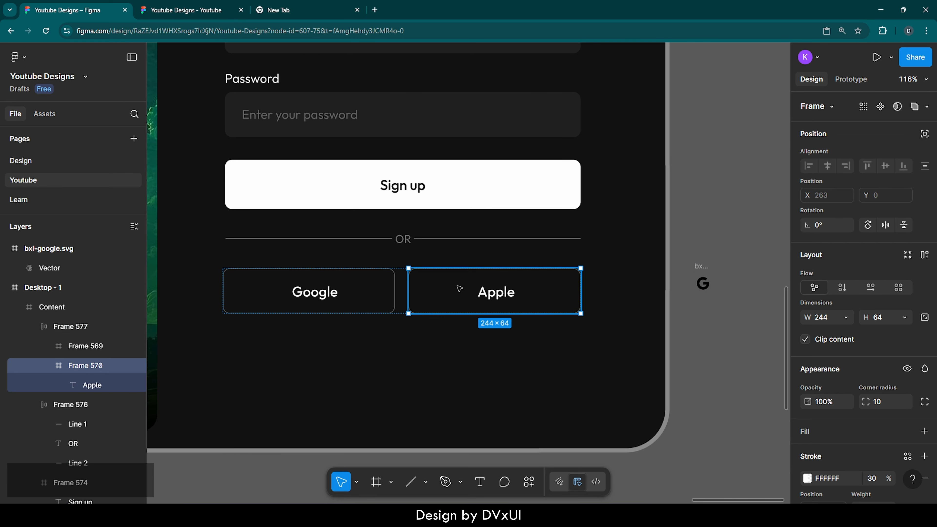
pyautogui.hotkey('ctrl', 'v')
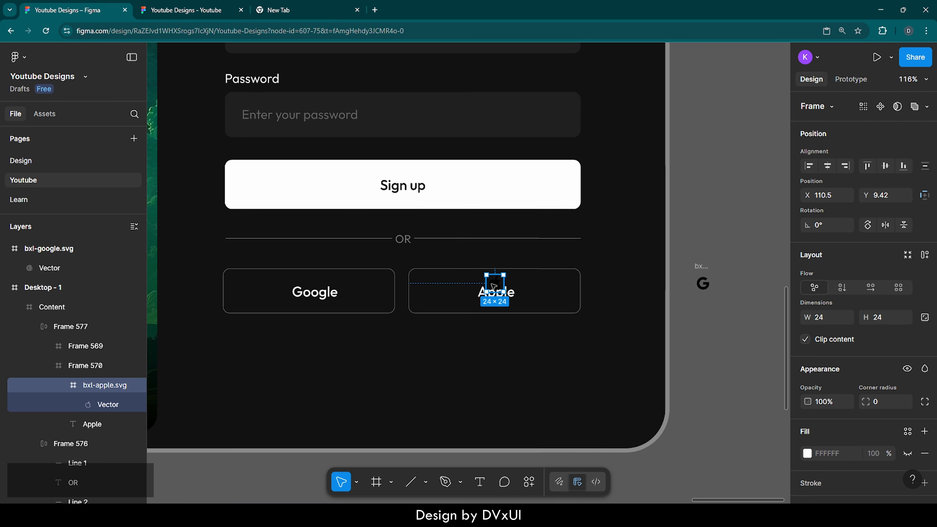
pyautogui.moveTo(495, 284); pyautogui.dragTo(460, 297)
pyautogui.moveTo(460, 294); pyautogui.dragTo(461, 294)
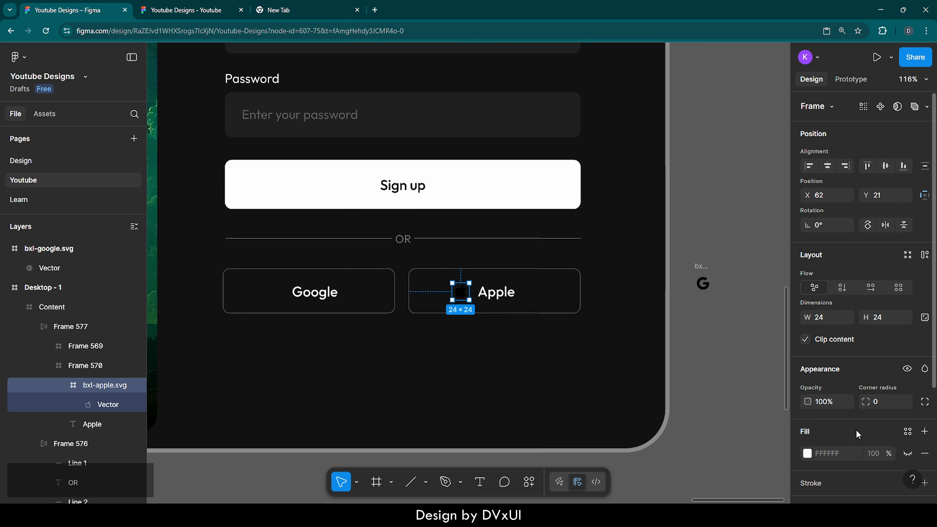
# Set the Apple icon's color to FFFFFF.
pyautogui.scroll(-4, 856, 434)
pyautogui.click(841, 406)
pyautogui.write('ffffff')
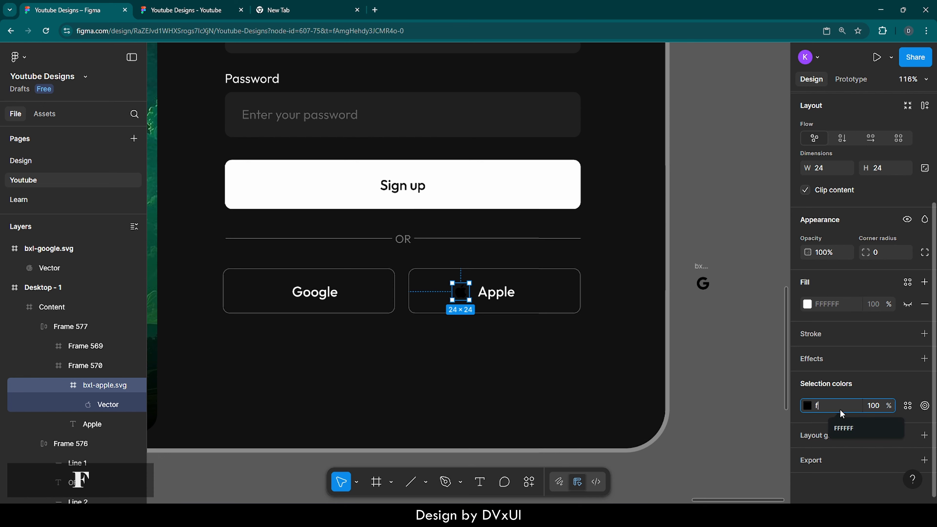
pyautogui.press('Return')
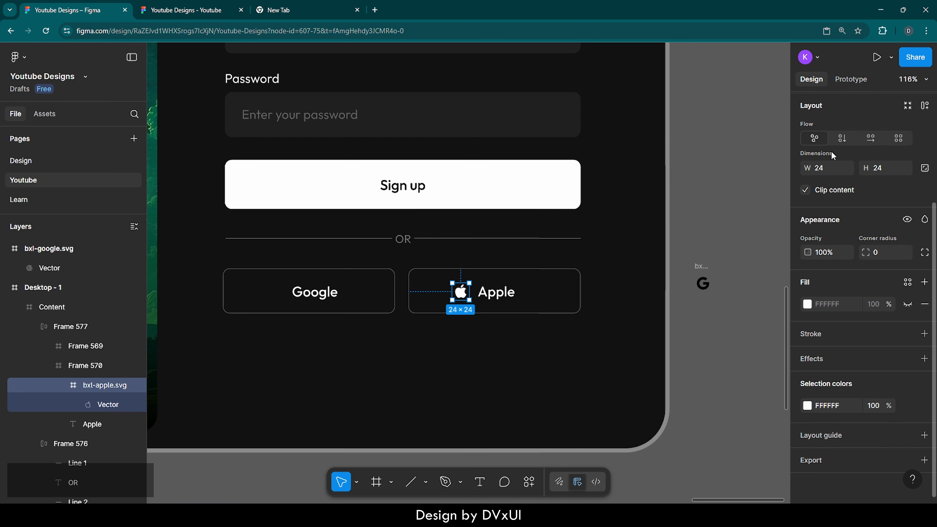
# Lock the Apple icon's aspect ratio and resize it to 26 × 26.
pyautogui.click(925, 168)
pyautogui.click(891, 170)
pyautogui.press('Up')
pyautogui.press('Up')
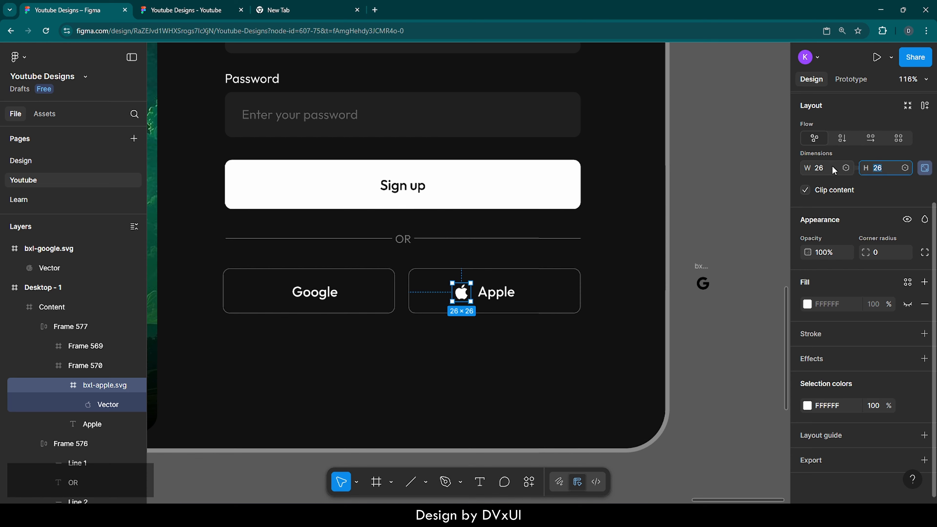
# Wrap the Apple icon and label in a horizontal auto layout with an 8 gap.
pyautogui.keyDown('shift'); pyautogui.click(483, 298); pyautogui.keyUp('shift')
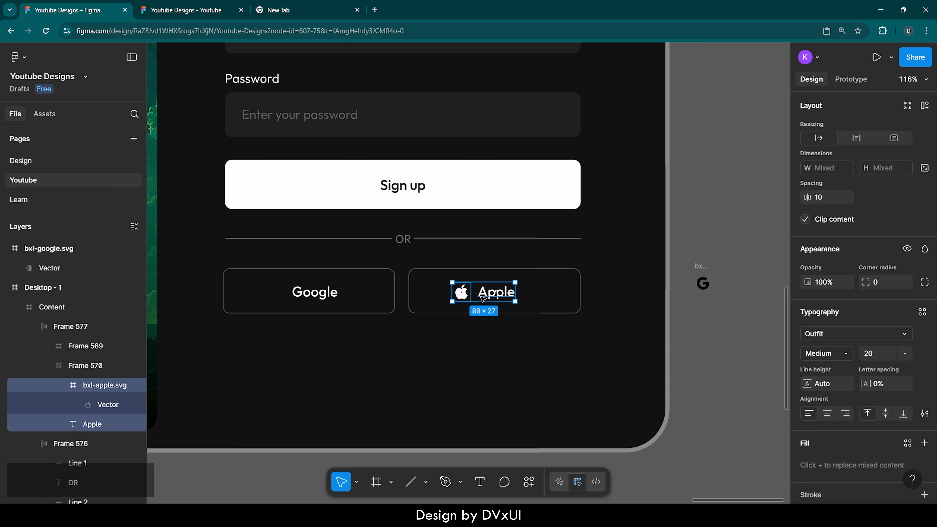
pyautogui.click(925, 107)
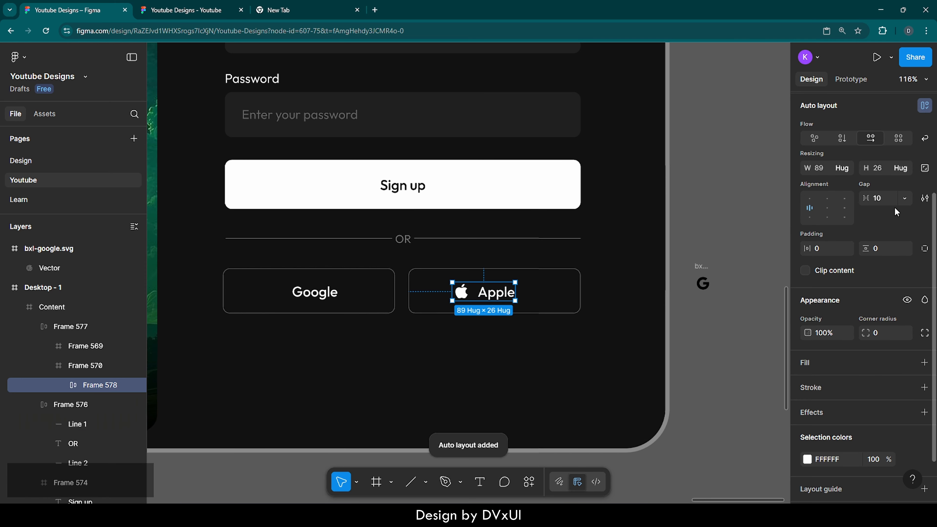
pyautogui.click(891, 200)
pyautogui.press('Down')
pyautogui.press('Down')
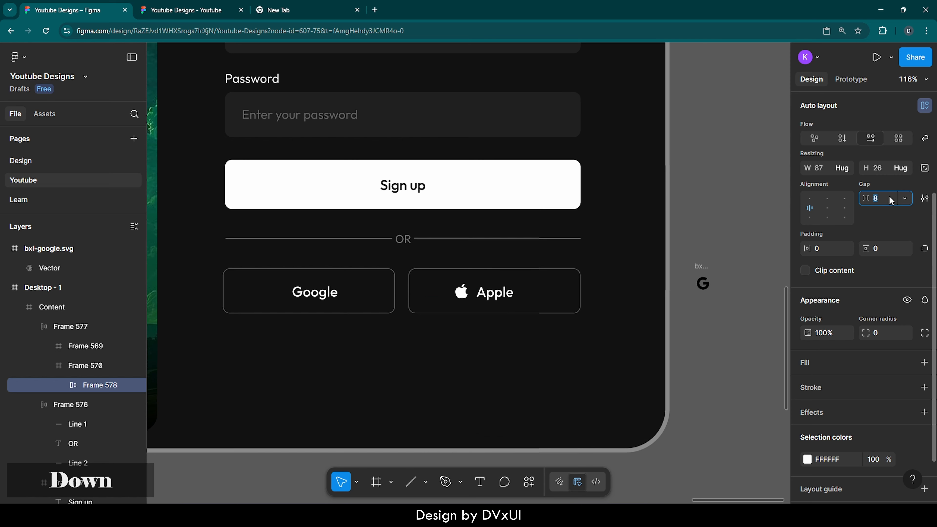
# Center the Apple icon-label group horizontally and vertically inside its button.
pyautogui.scroll(4, 881, 200)
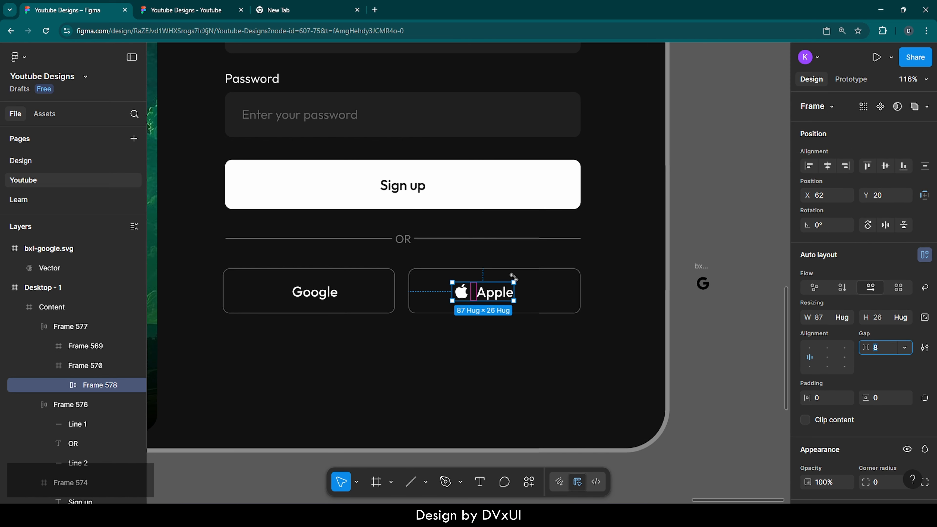
pyautogui.click(827, 166)
pyautogui.click(827, 165)
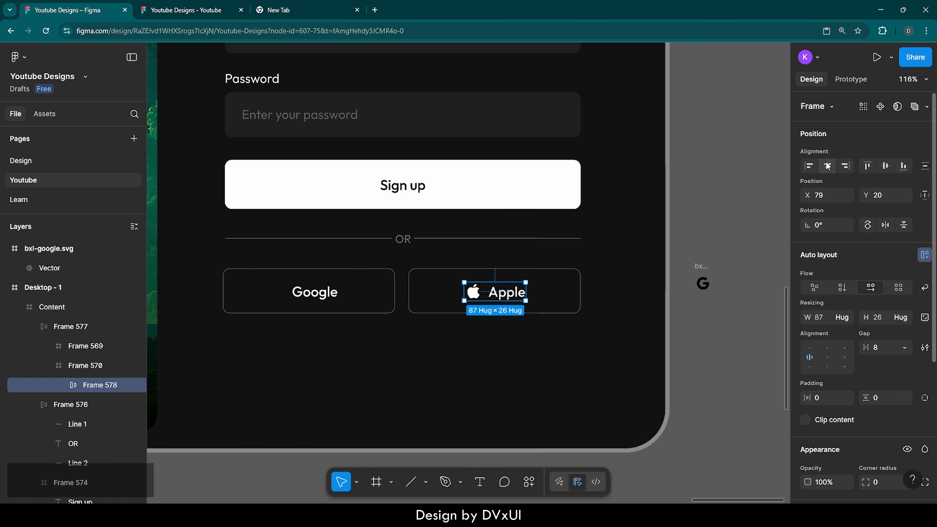
pyautogui.click(886, 167)
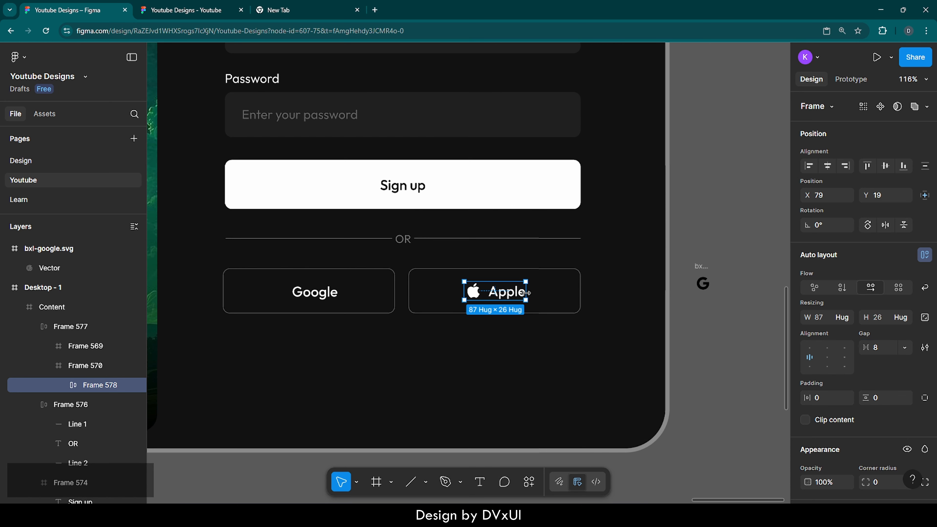
# Delete the left button's Google label and paste a copy of the Apple icon-label group into it.
pyautogui.click(324, 294)
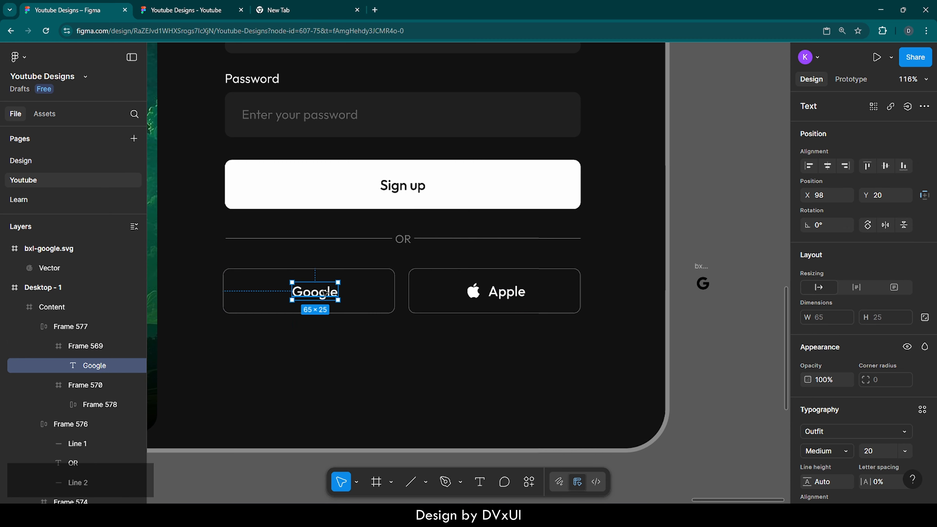
pyautogui.press('Delete')
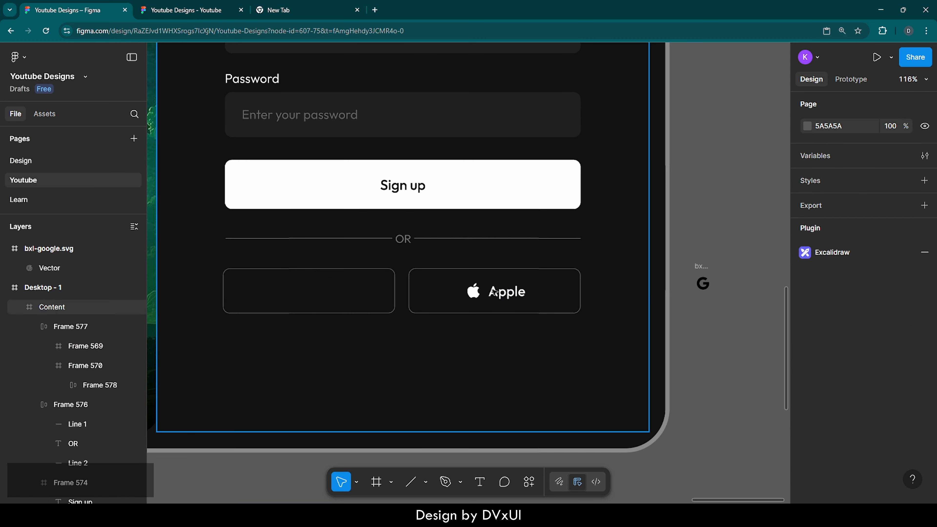
pyautogui.click(494, 292)
pyautogui.click(494, 291)
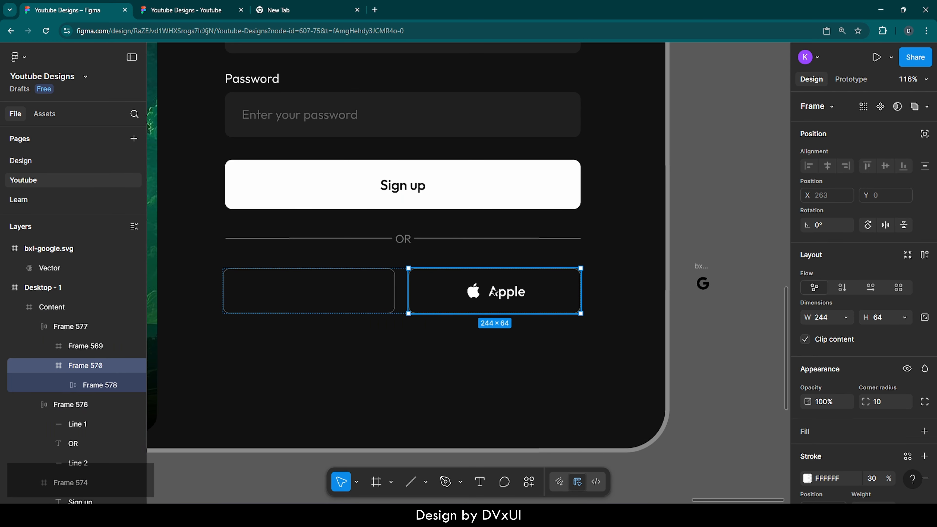
pyautogui.keyDown('ctrl'); pyautogui.click(494, 292); pyautogui.keyUp('ctrl')
pyautogui.hotkey('ctrl', 'c')
pyautogui.click(348, 297)
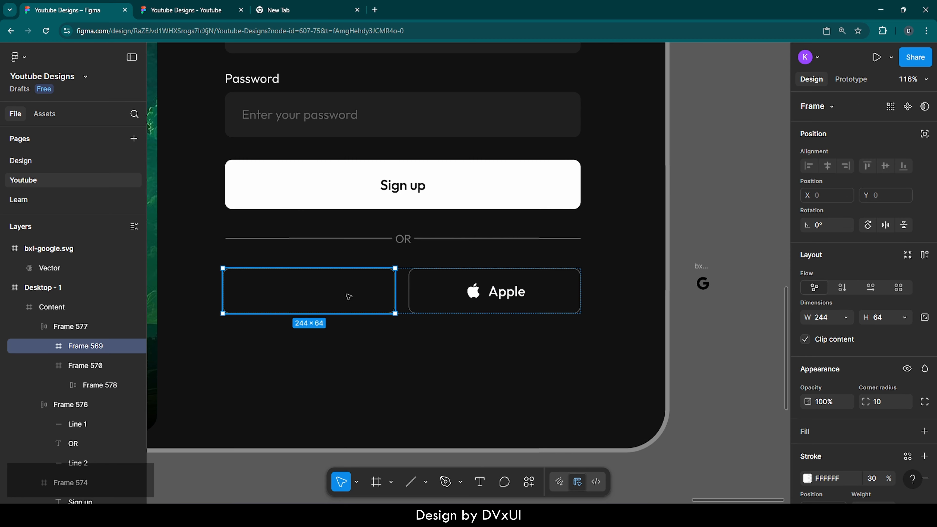
pyautogui.hotkey('ctrl', 'v')
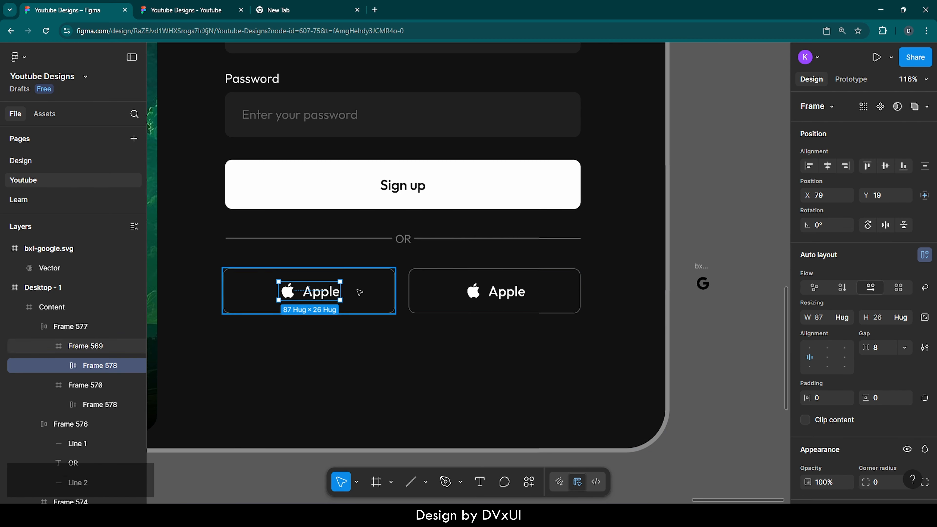
# Rename the copied label in the left button to Google.
pyautogui.doubleClick(316, 292)
pyautogui.doubleClick(316, 291)
pyautogui.press('BackSpace')
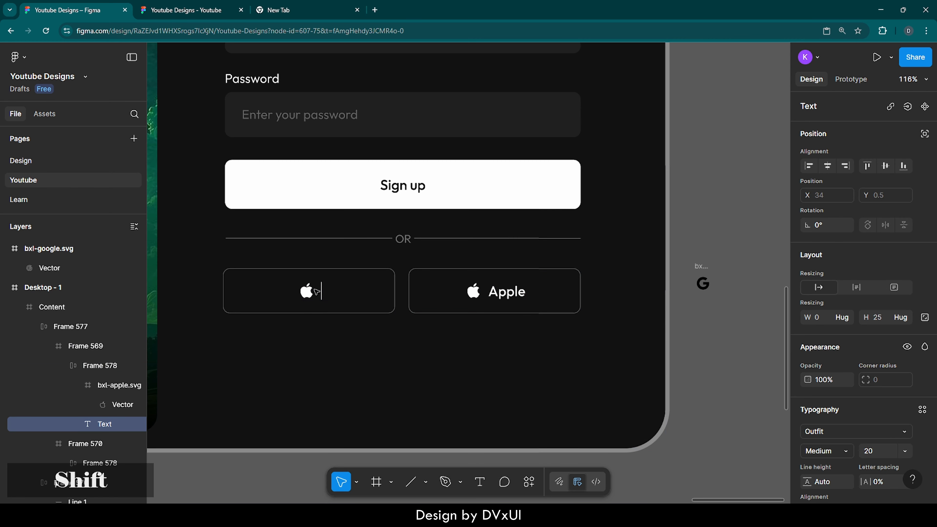
pyautogui.write('Google')
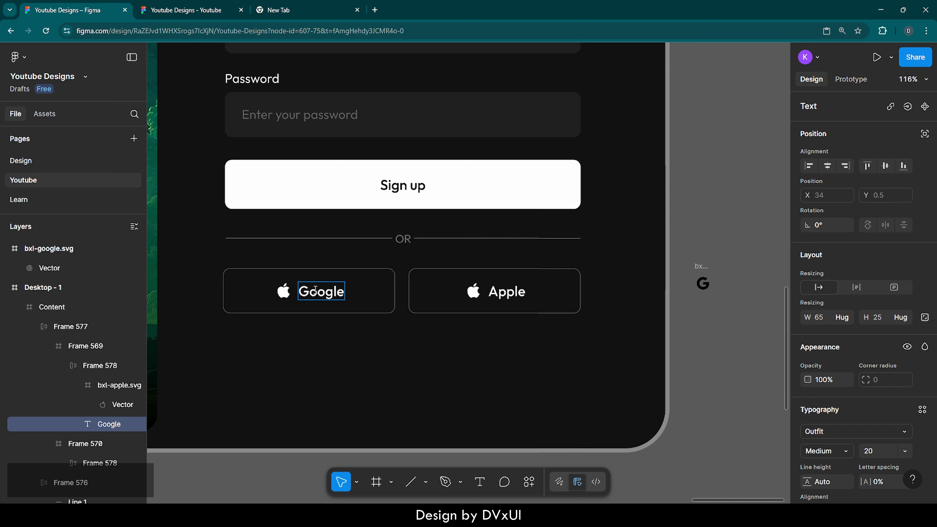
pyautogui.click(356, 307)
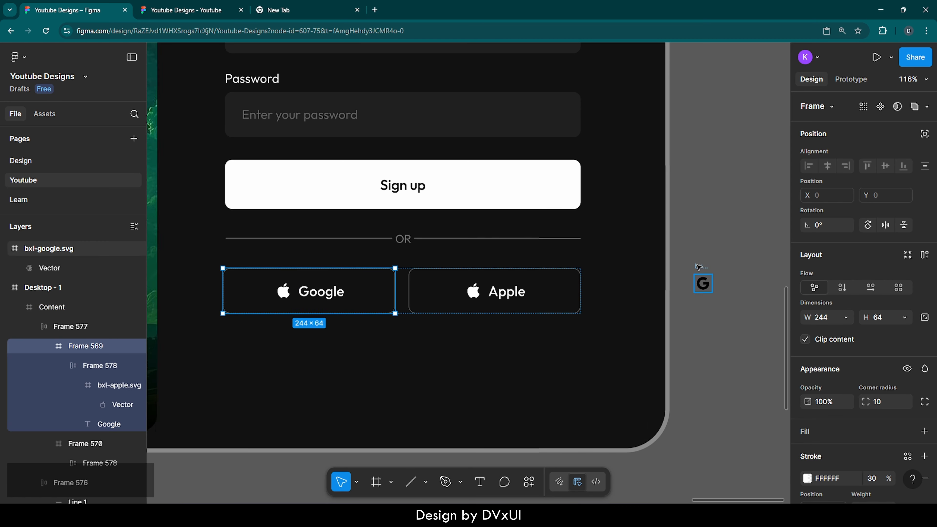
# Set the Google icon's color to FFFFFF.
pyautogui.click(699, 266)
pyautogui.scroll(-4, 884, 378)
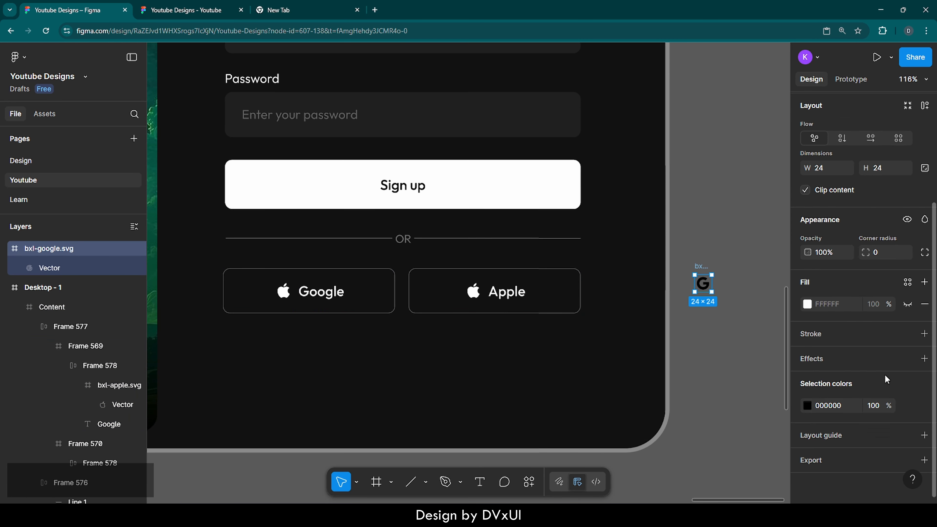
pyautogui.click(849, 405)
pyautogui.write('ffffff')
pyautogui.press('Return')
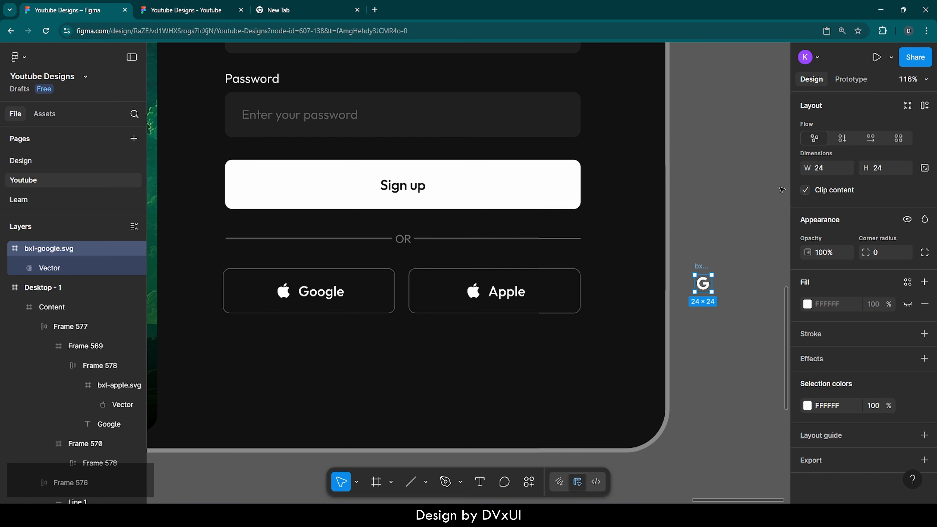
# Lock the Google icon's proportions and enlarge it to 26 × 26.
pyautogui.click(924, 168)
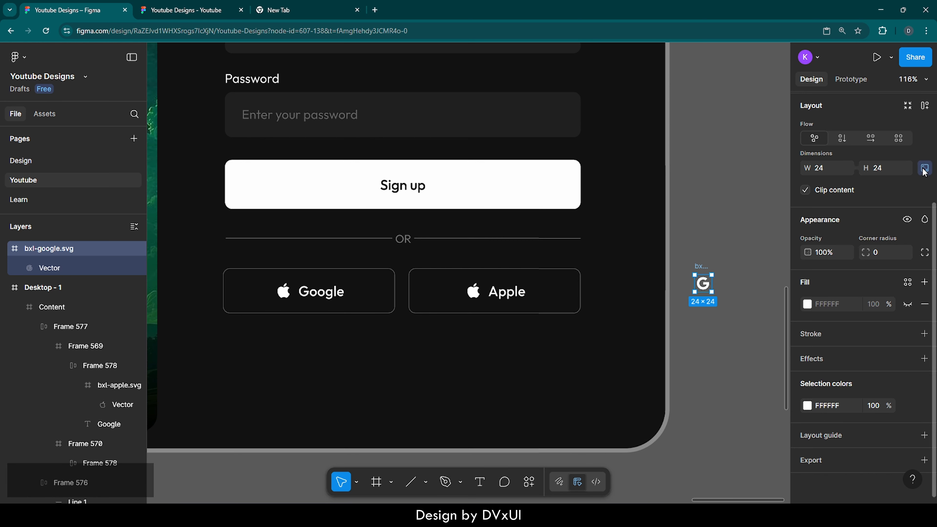
pyautogui.click(885, 170)
pyautogui.press('Up')
pyautogui.press('Up')
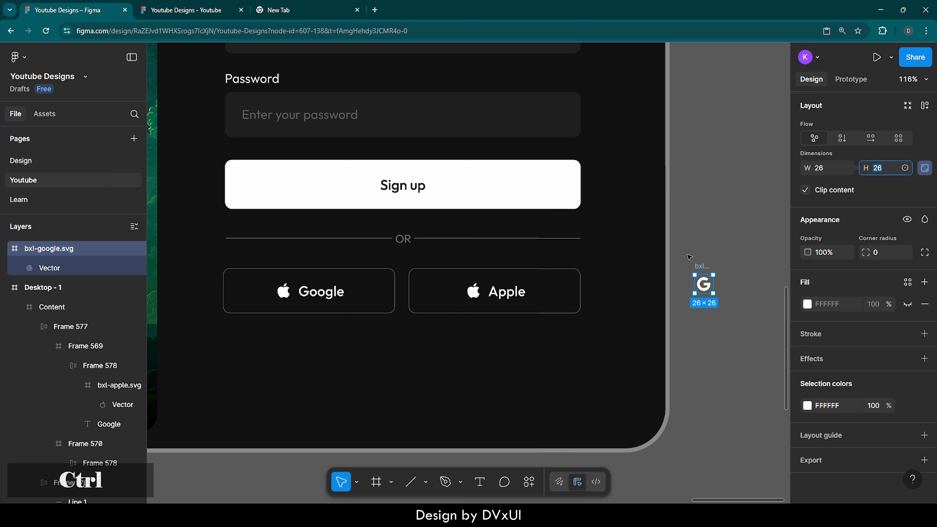
# Cut the Google icon and paste it into the left button's icon-label group.
pyautogui.hotkey('ctrl', 'x')
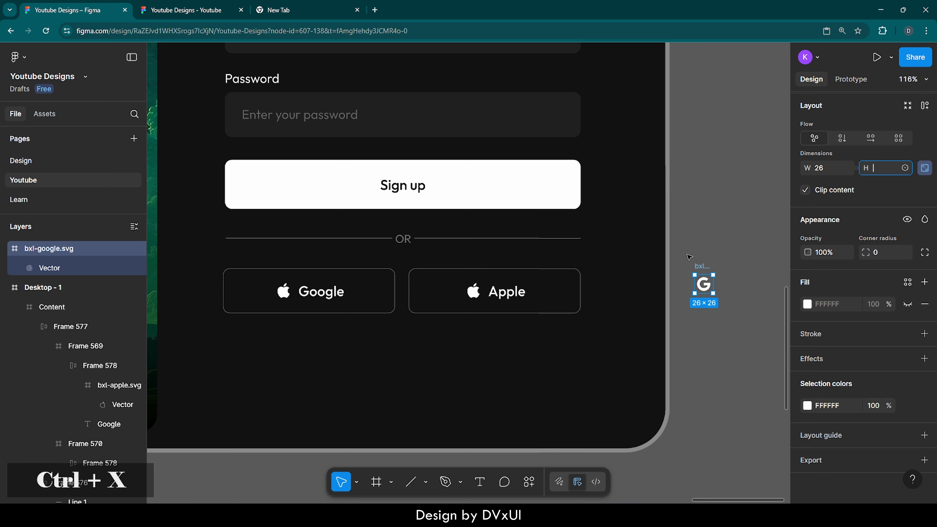
pyautogui.click(735, 254)
pyautogui.click(706, 268)
pyautogui.hotkey('ctrl', 'x')
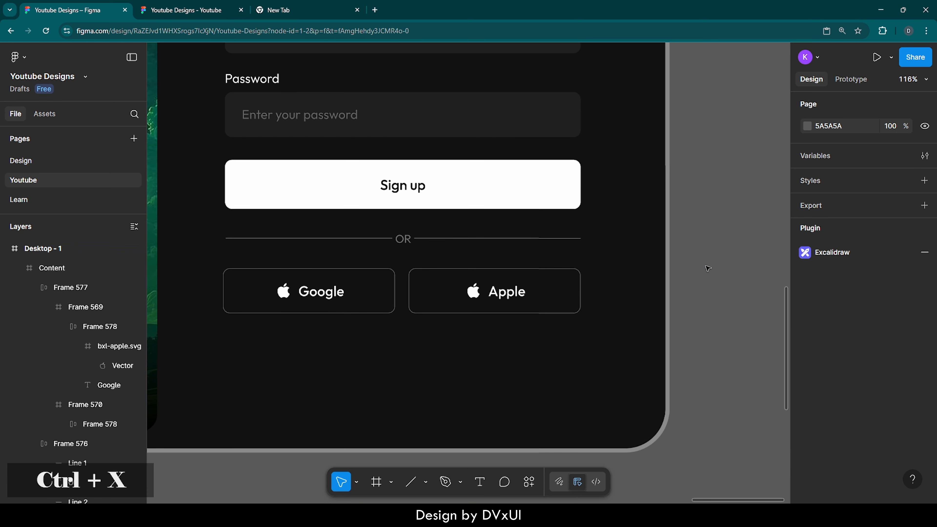
pyautogui.click(314, 289)
pyautogui.doubleClick(314, 289)
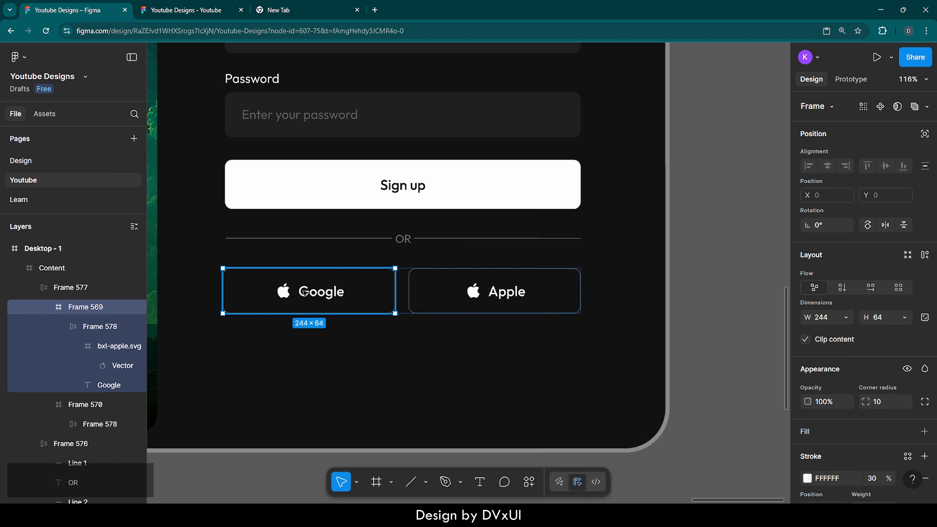
pyautogui.doubleClick(304, 293)
pyautogui.doubleClick(305, 293)
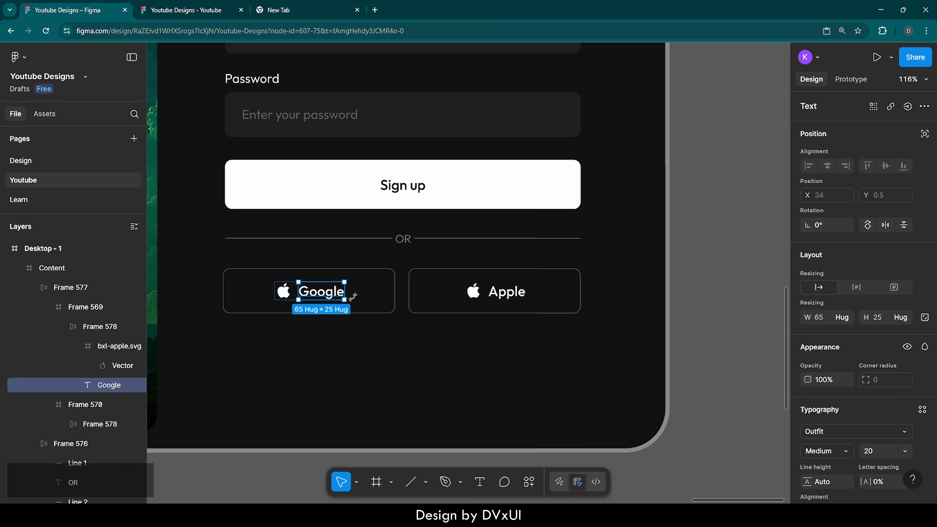
pyautogui.click(263, 298)
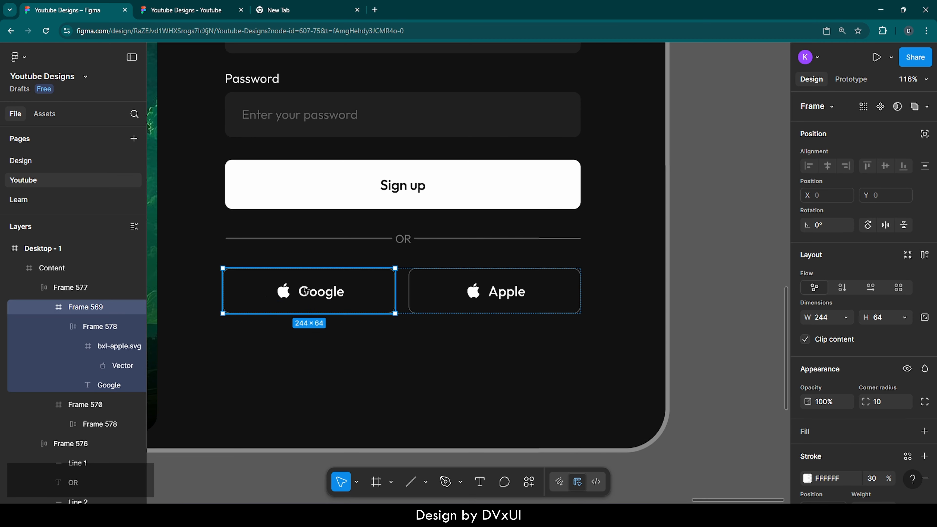
pyautogui.doubleClick(305, 291)
pyautogui.hotkey('ctrl', 'v')
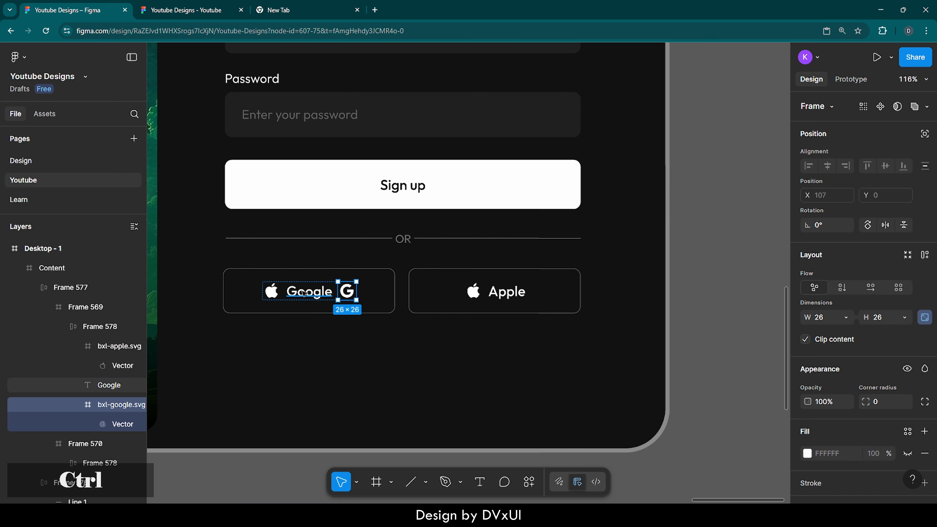
# Delete the Apple icon from the Google button and move the Google icon before its label.
pyautogui.click(272, 293)
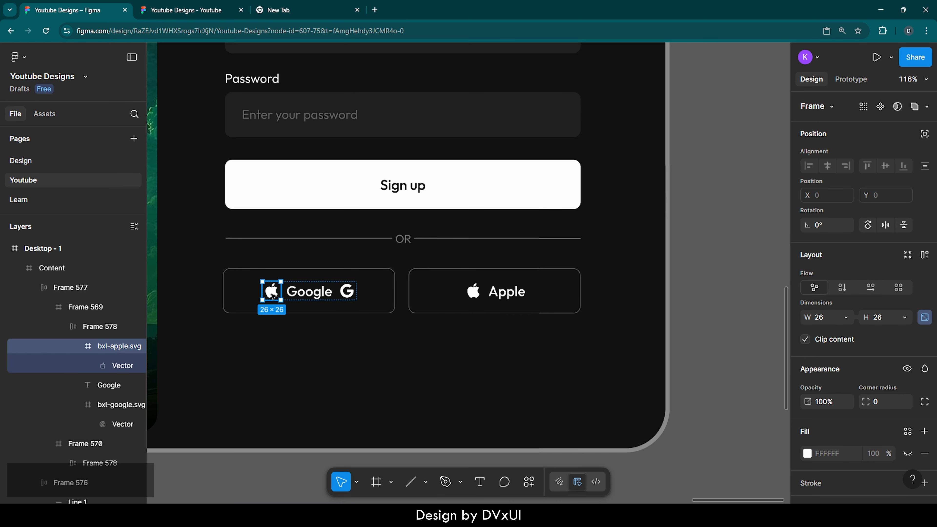
pyautogui.press('Delete')
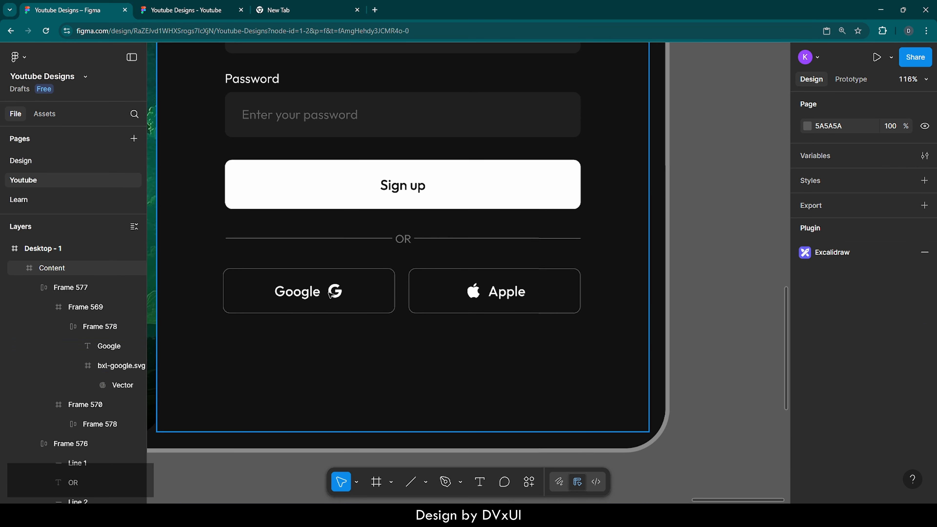
pyautogui.click(337, 293)
pyautogui.doubleClick(337, 292)
pyautogui.click(337, 293)
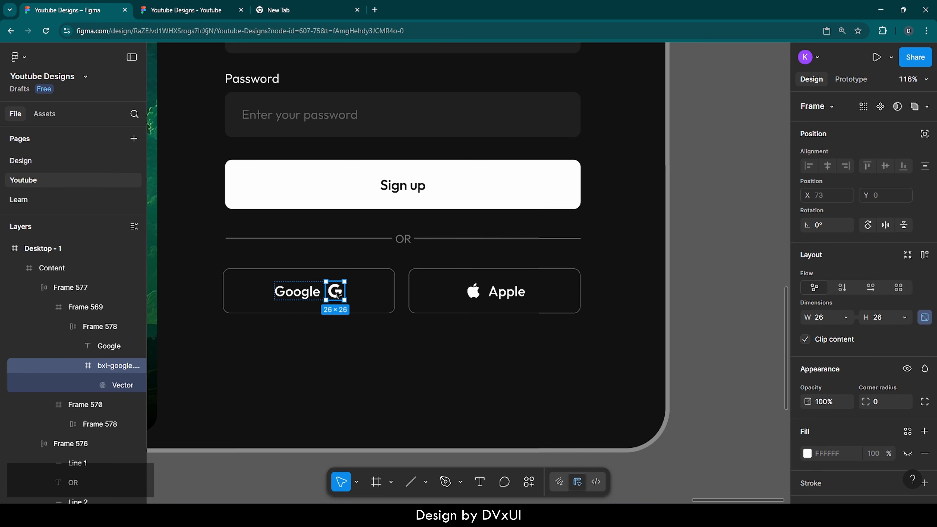
pyautogui.press('Left')
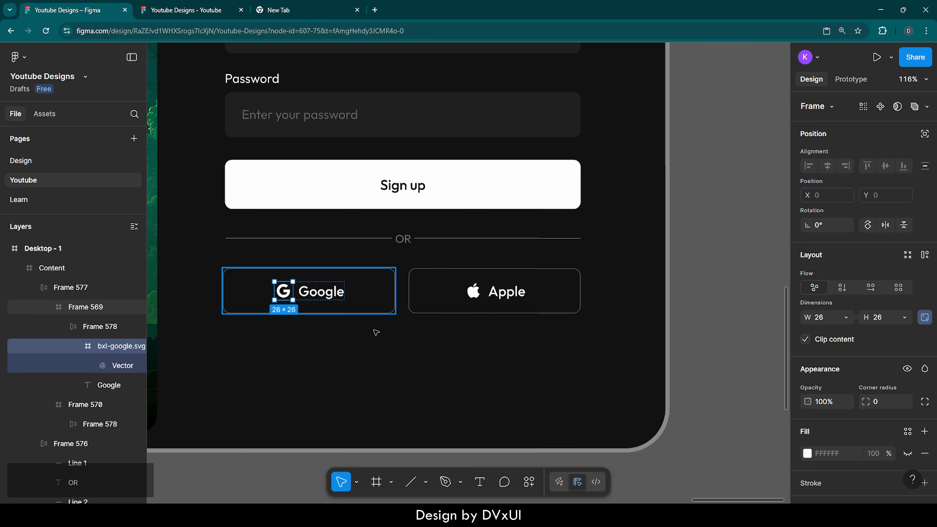
# Add a text line 'Already have an account?' centered below the sign-in buttons.
pyautogui.click(430, 396)
pyautogui.scroll(-5, 429, 396)
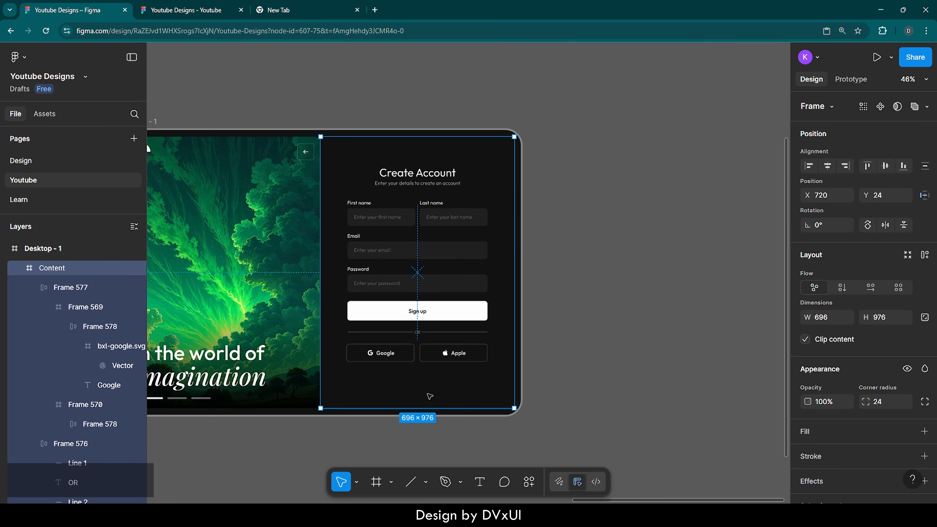
pyautogui.click(555, 383)
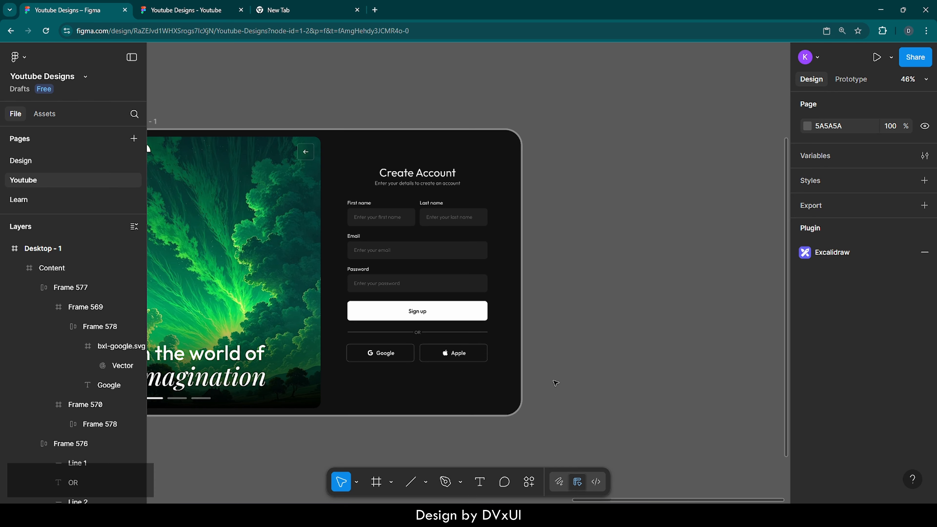
pyautogui.scroll(5, 406, 378)
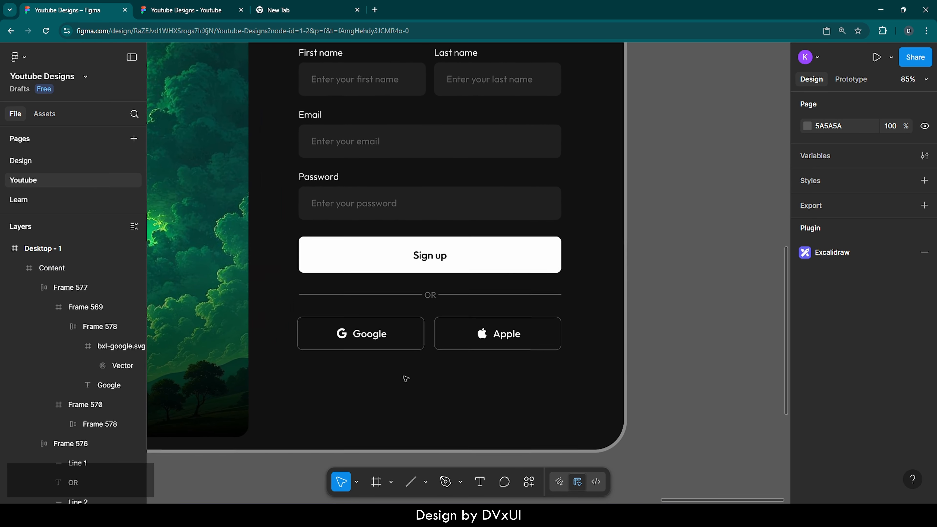
pyautogui.scroll(-1, 406, 378)
pyautogui.scroll(1, 406, 378)
pyautogui.scroll(1, 405, 379)
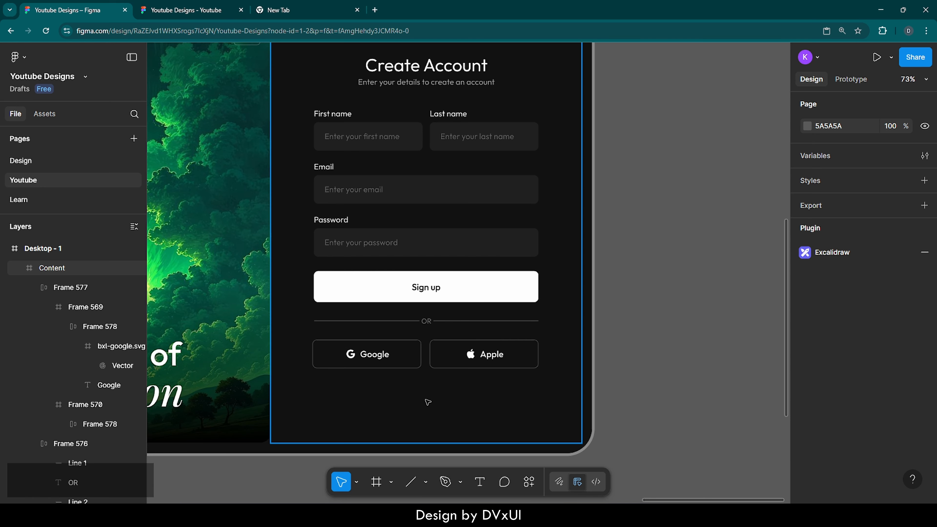
pyautogui.scroll(5, 424, 427)
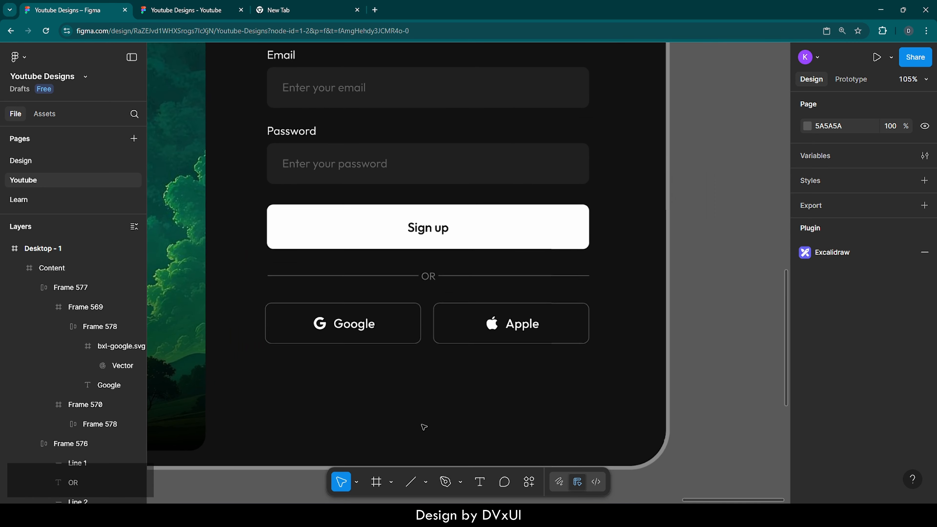
pyautogui.click(479, 481)
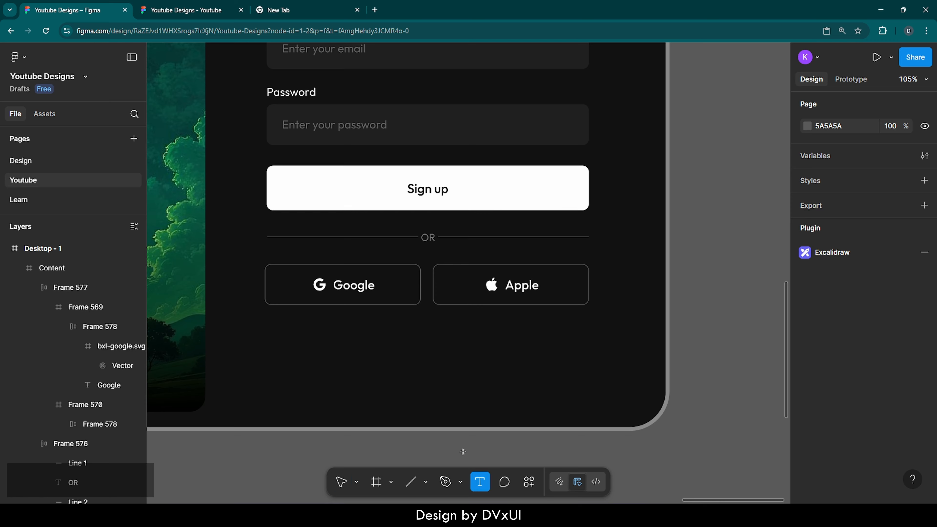
pyautogui.click(373, 336)
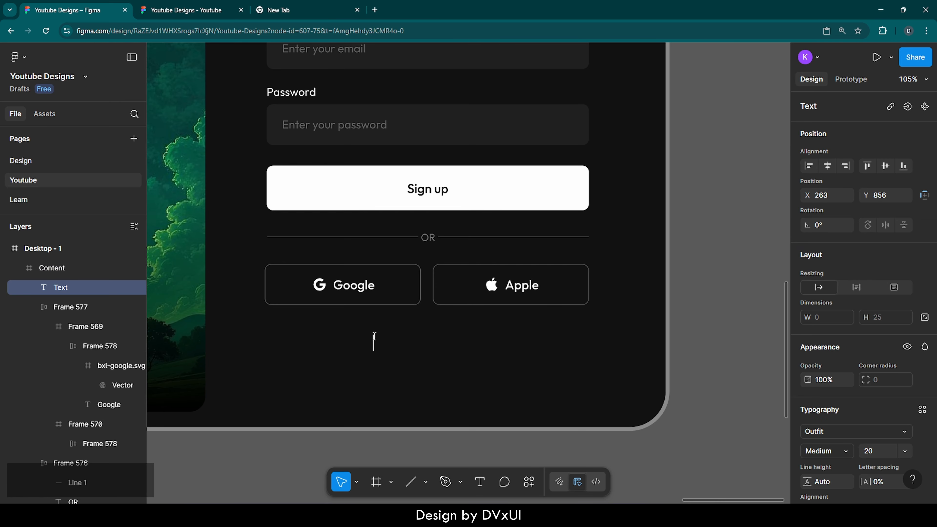
pyautogui.write('Already')
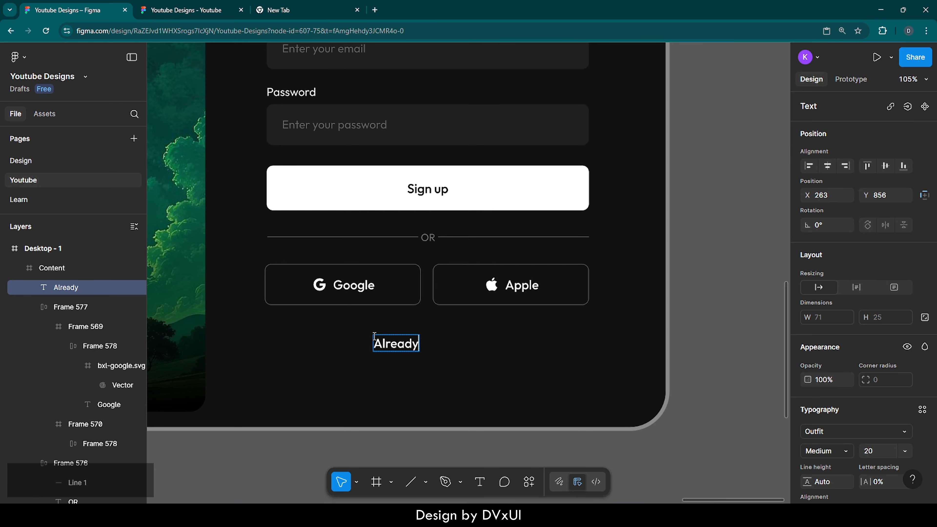
pyautogui.write(' have ')
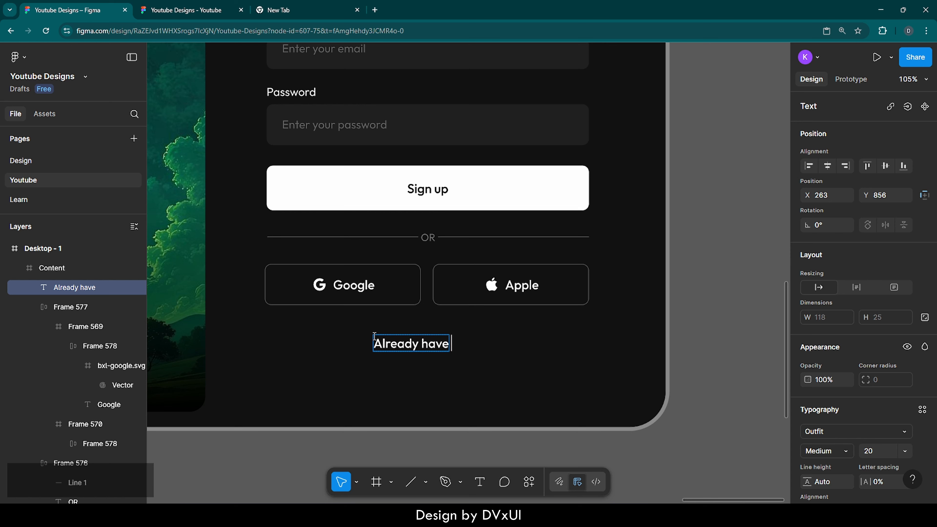
pyautogui.write('an account')
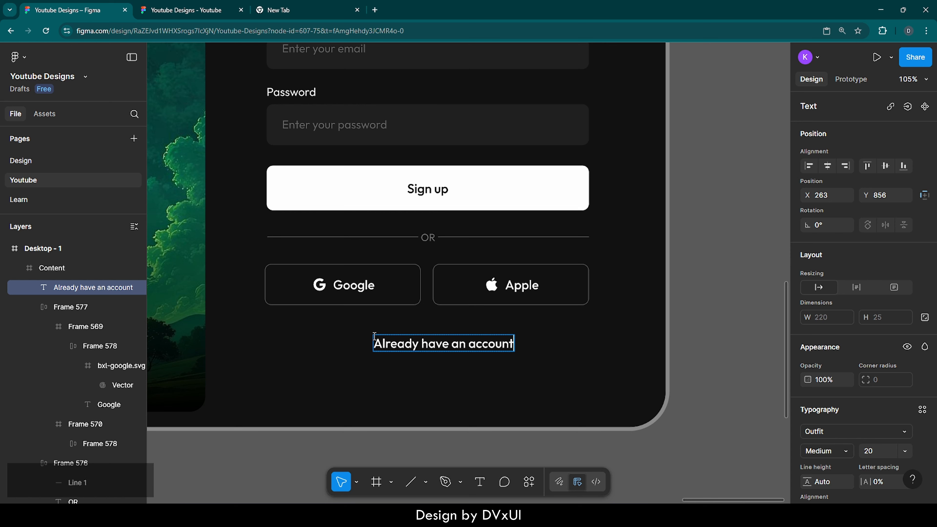
pyautogui.write('?')
# Set the 'Already have an account?' text to 16 size and Regular weight.
pyautogui.hotkey('ctrl', 'a')
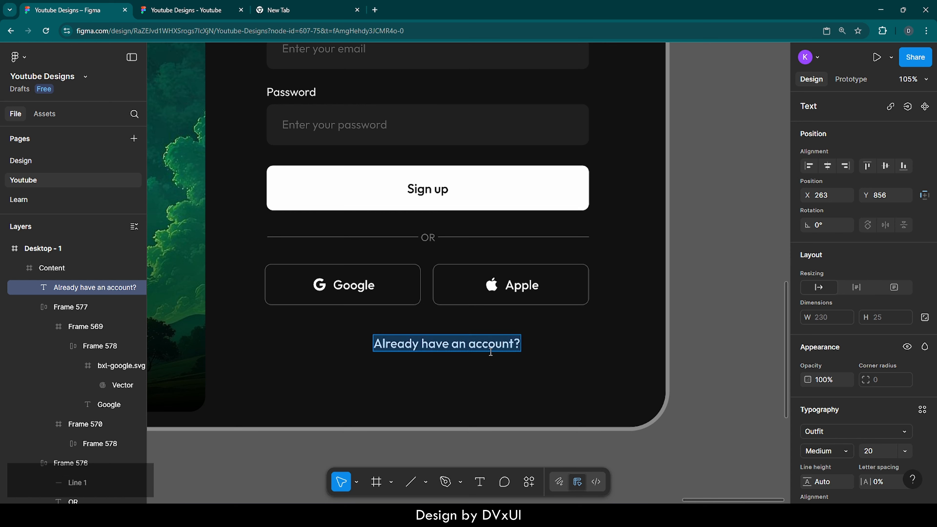
pyautogui.scroll(-3, 848, 421)
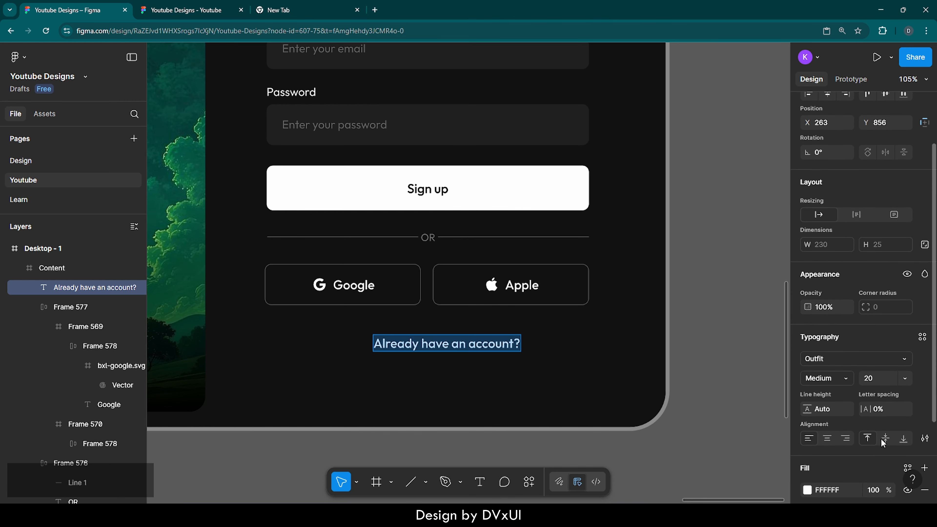
pyautogui.click(874, 377)
pyautogui.write('16')
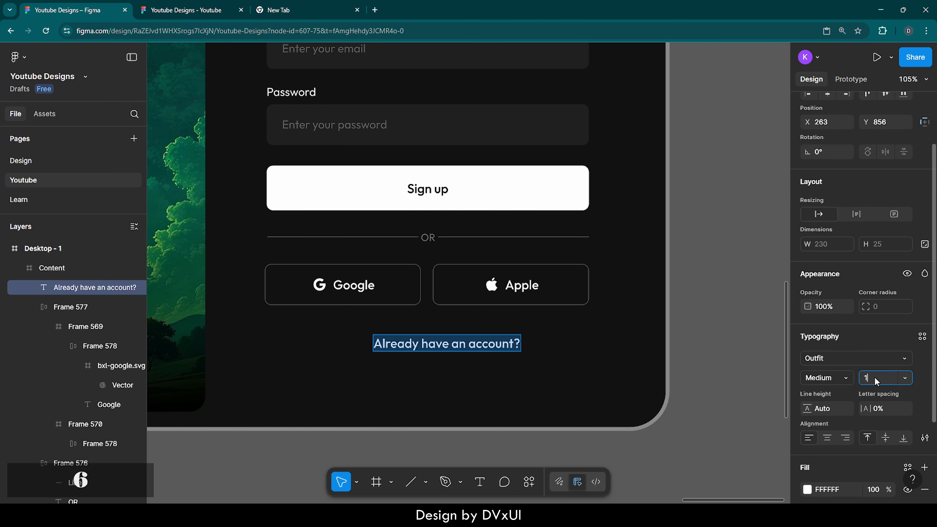
pyautogui.press('Return')
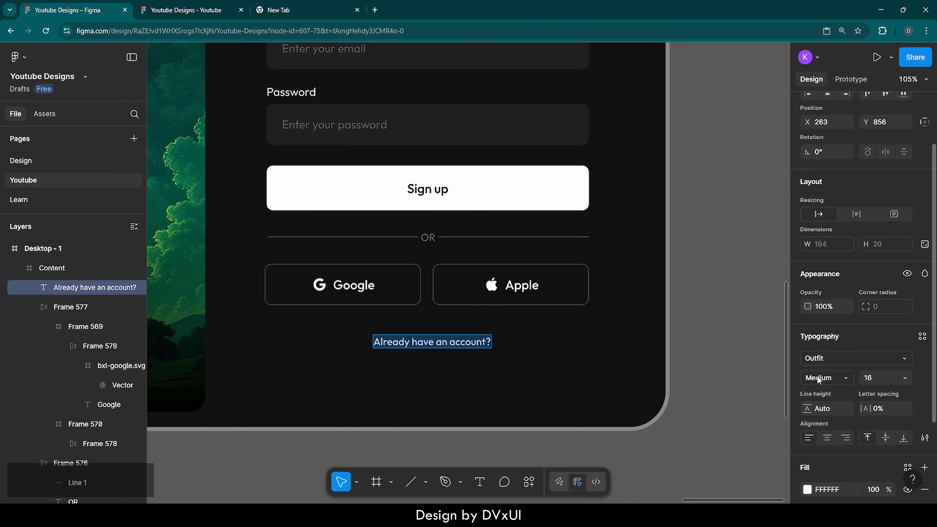
pyautogui.click(817, 376)
pyautogui.click(819, 360)
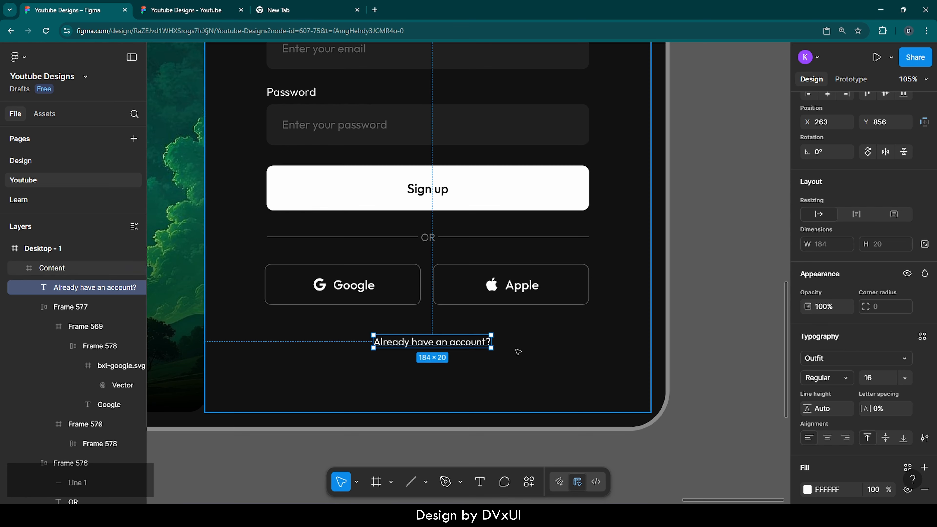
# Duplicate that text, move the copy below it and change it to 'Login Here!'.
pyautogui.hotkey('ctrl', 'c')
pyautogui.hotkey('ctrl', 'v')
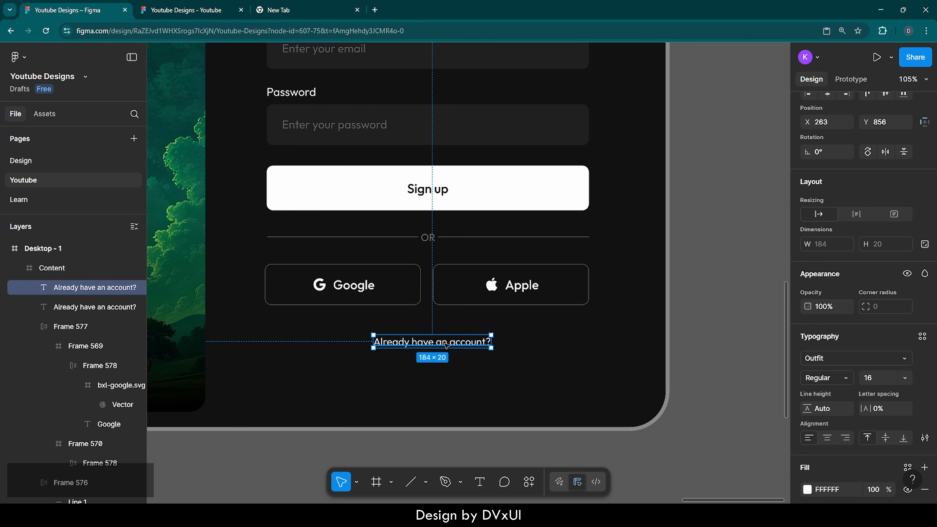
pyautogui.moveTo(446, 347); pyautogui.dragTo(446, 365)
pyautogui.doubleClick(445, 366)
pyautogui.press('BackSpace')
pyautogui.write('L')
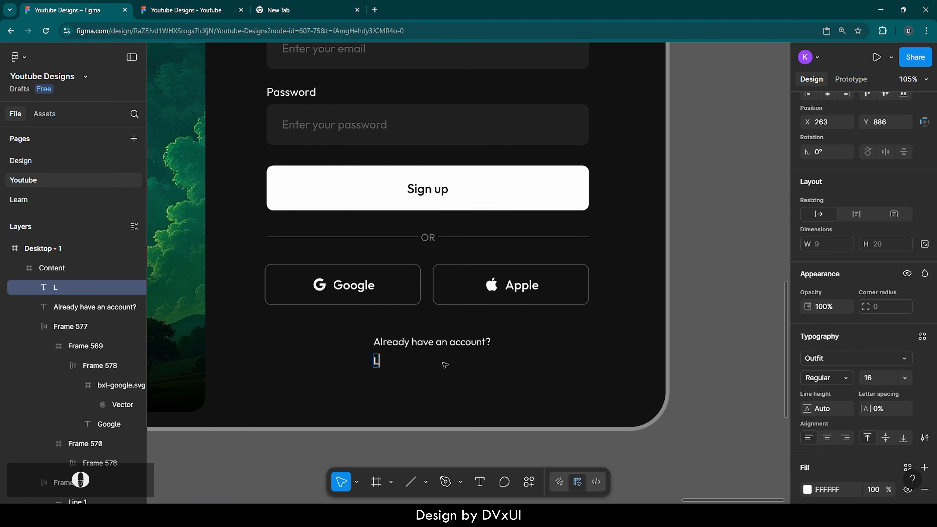
pyautogui.write('ogin Here!')
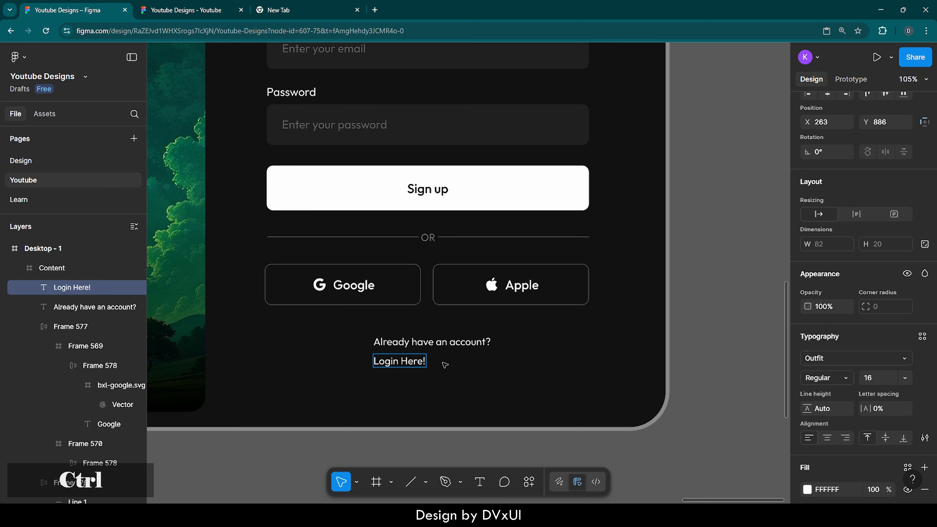
pyautogui.press('Escape')
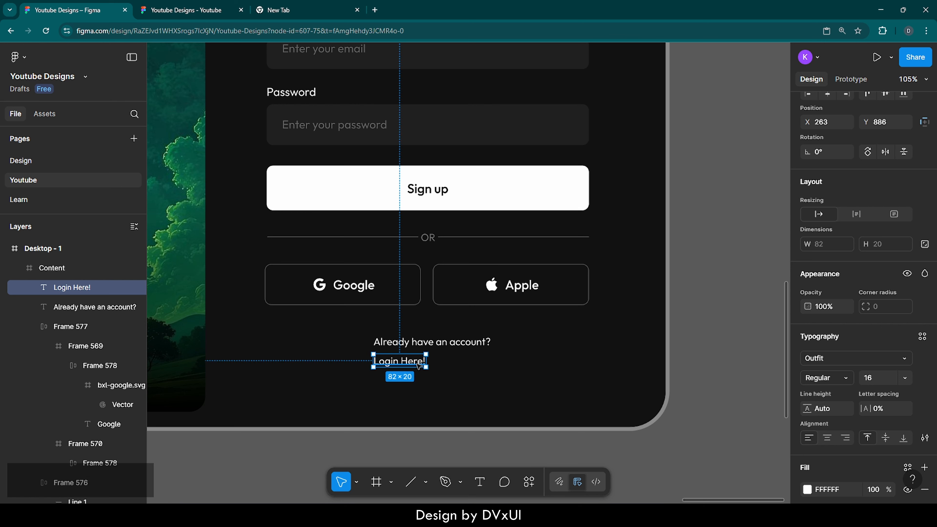
# Set the 'Login Here!' text to 18 size and Medium weight.
pyautogui.click(876, 377)
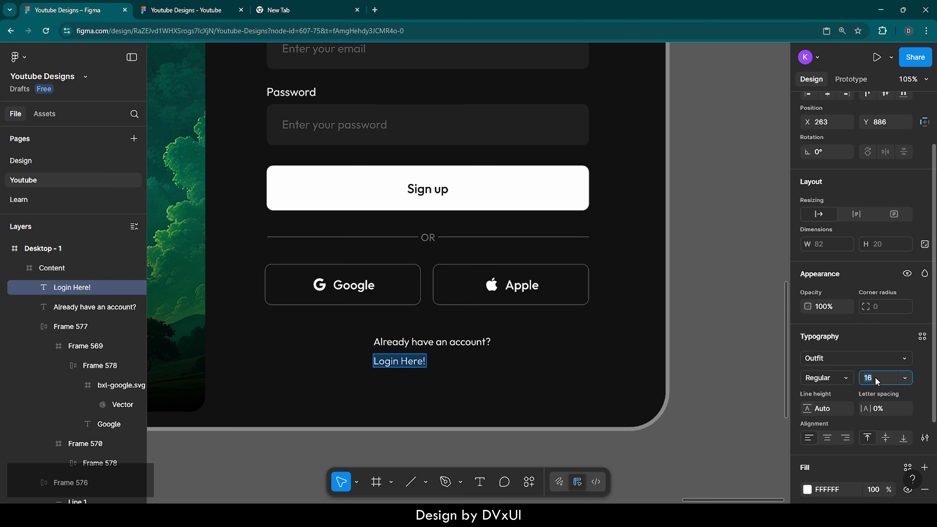
pyautogui.press('Up')
pyautogui.press('Up')
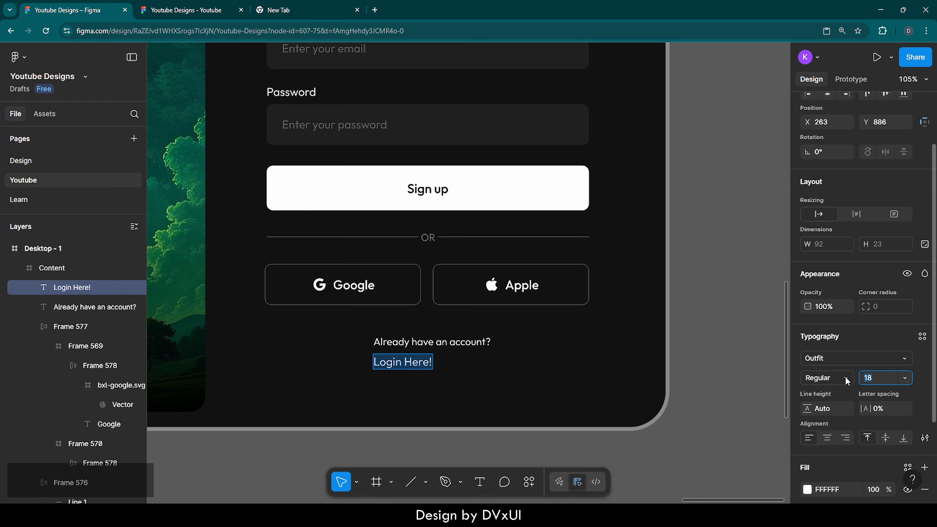
pyautogui.click(846, 380)
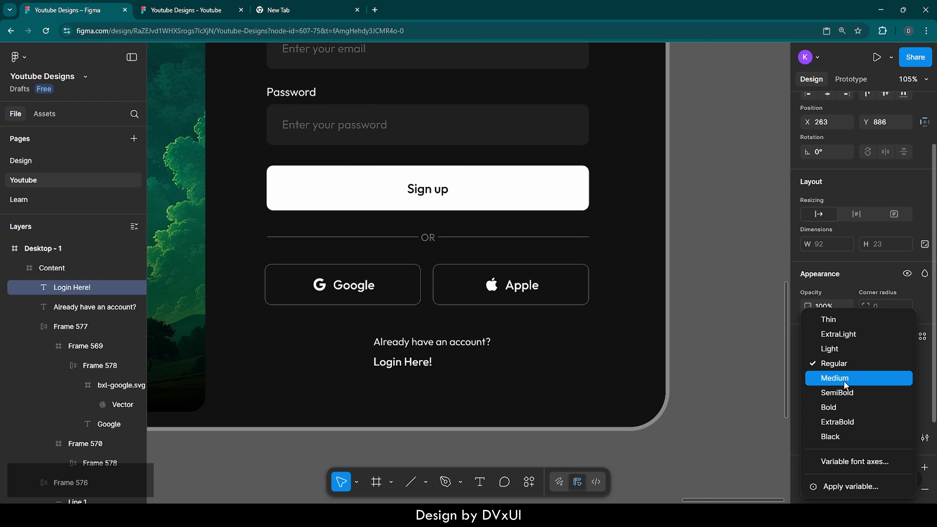
pyautogui.click(832, 376)
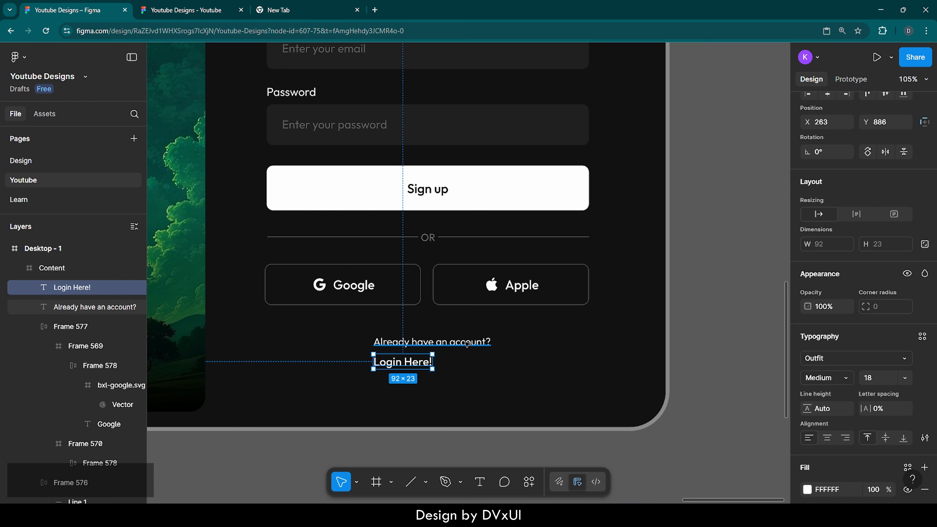
# Set the 'Already have an account?' text fill opacity to 60%.
pyautogui.click(451, 340)
pyautogui.scroll(-3, 847, 395)
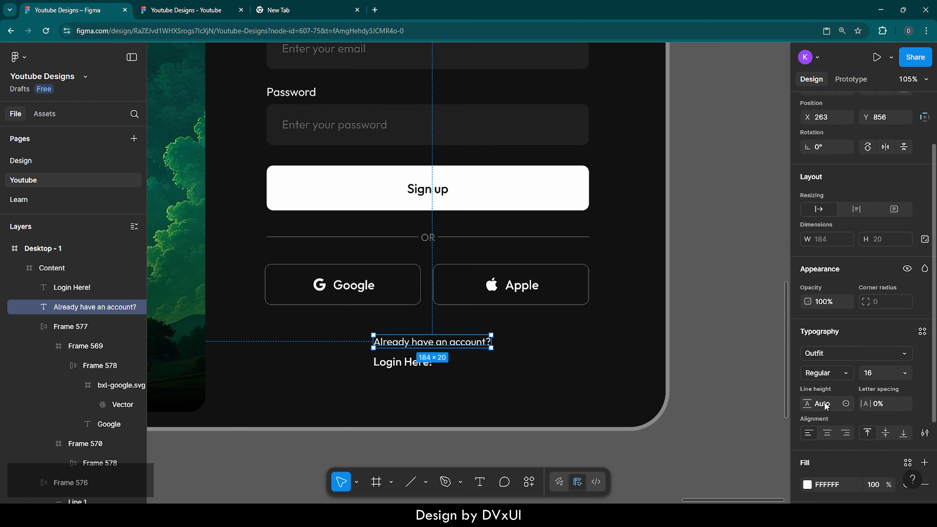
pyautogui.click(871, 383)
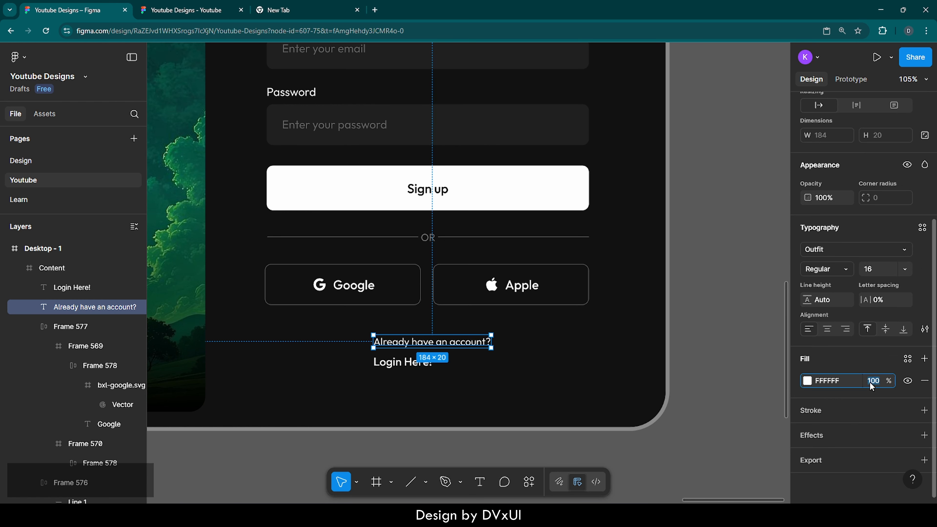
pyautogui.write('60')
pyautogui.press('Return')
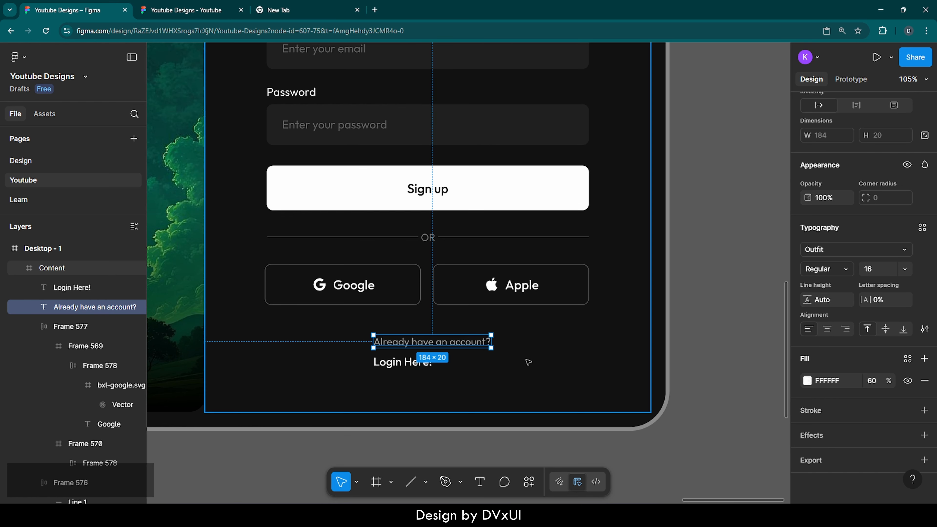
# Select both login prompt texts and wrap them in a vertical auto layout frame.
pyautogui.keyDown('shift'); pyautogui.click(406, 363); pyautogui.keyUp('shift')
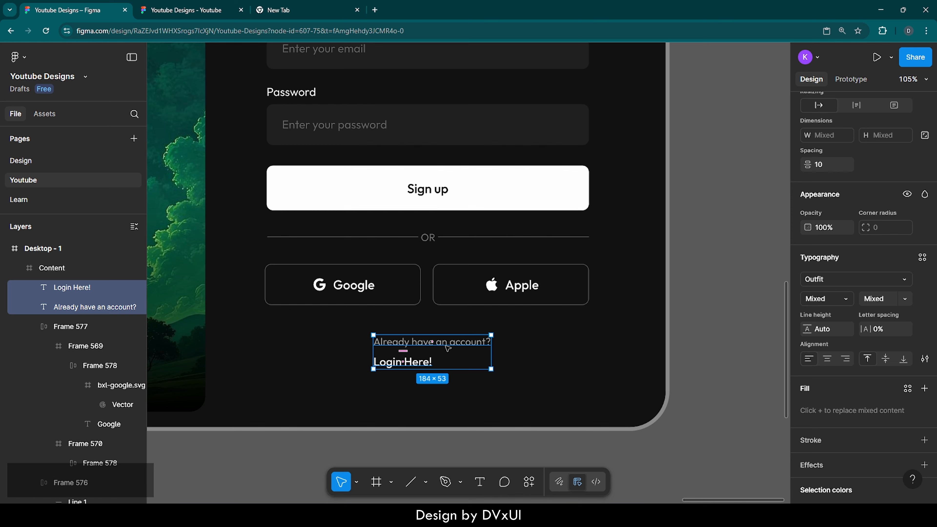
pyautogui.scroll(5, 845, 277)
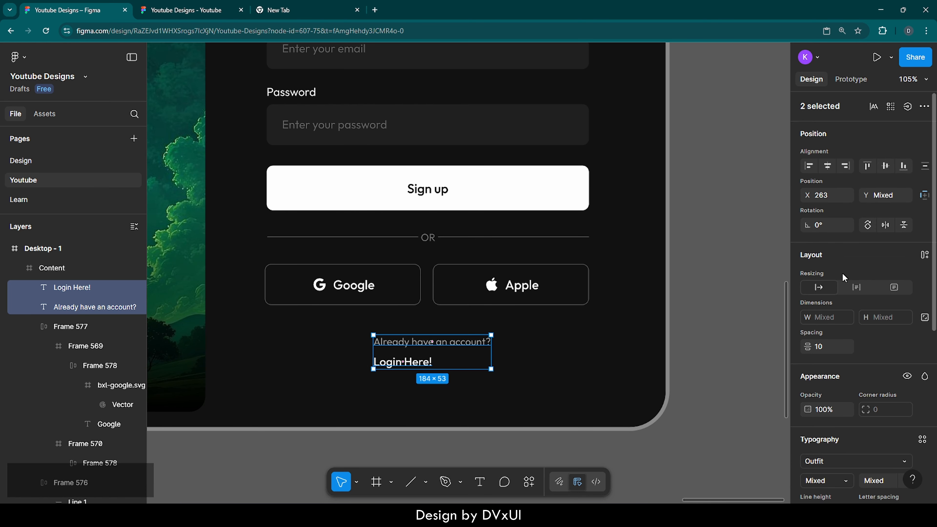
pyautogui.click(924, 255)
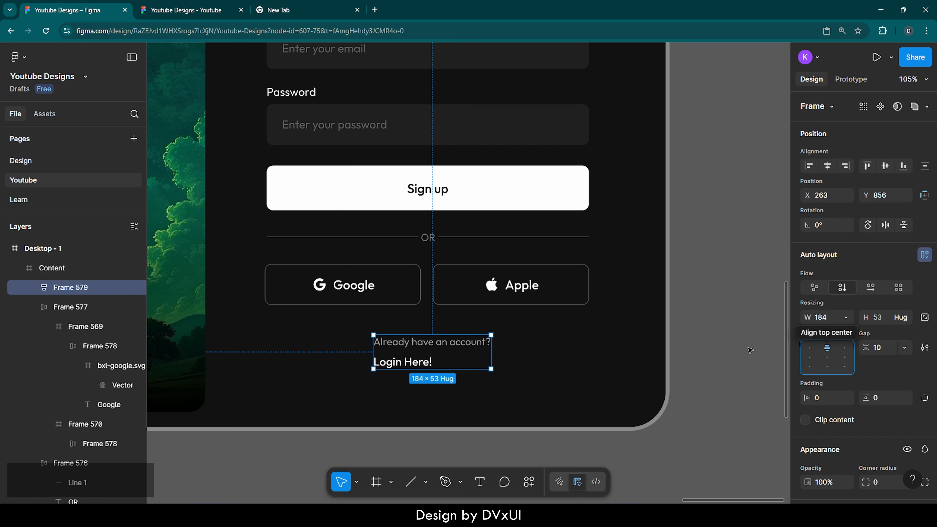
# Center-align the 'Login Here!' text within the auto layout frame.
pyautogui.doubleClick(422, 361)
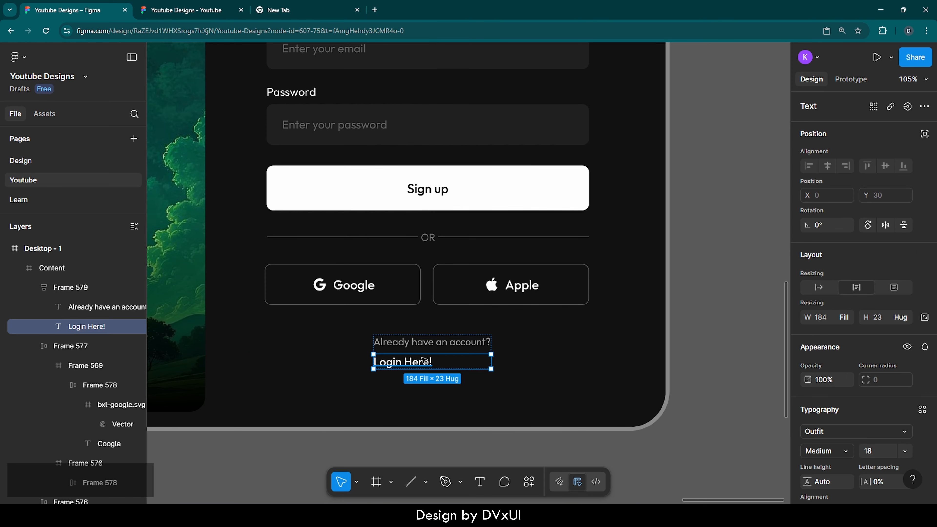
pyautogui.scroll(-3, 838, 448)
pyautogui.scroll(-1, 837, 449)
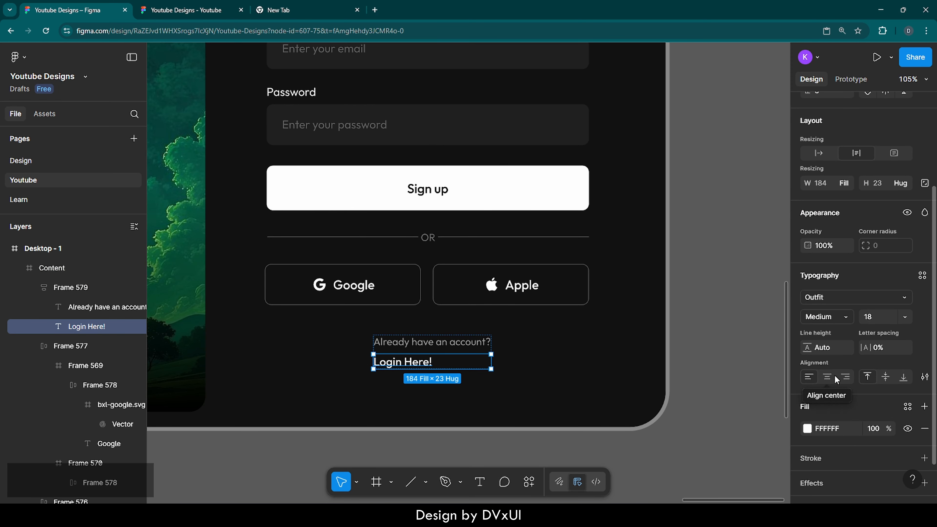
pyautogui.click(827, 377)
# Set the gap between the two login prompt texts to 8.
pyautogui.click(464, 354)
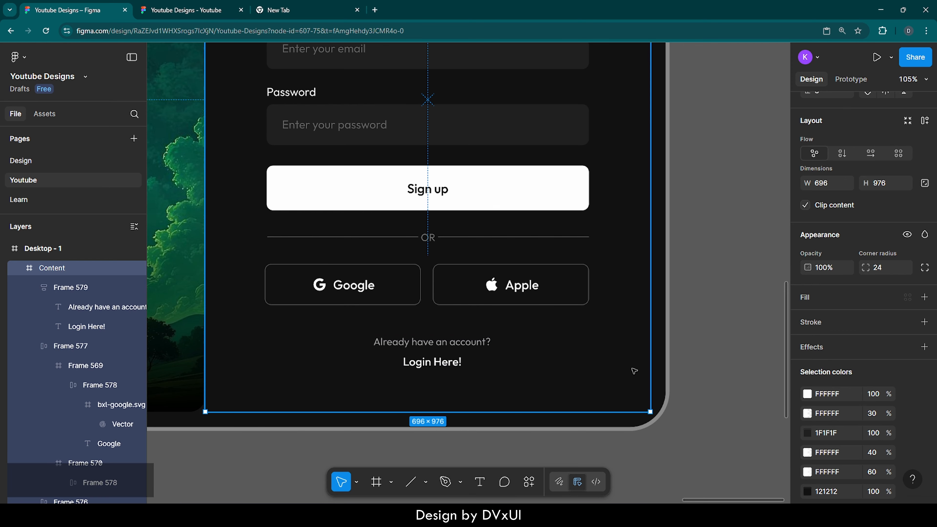
pyautogui.click(462, 352)
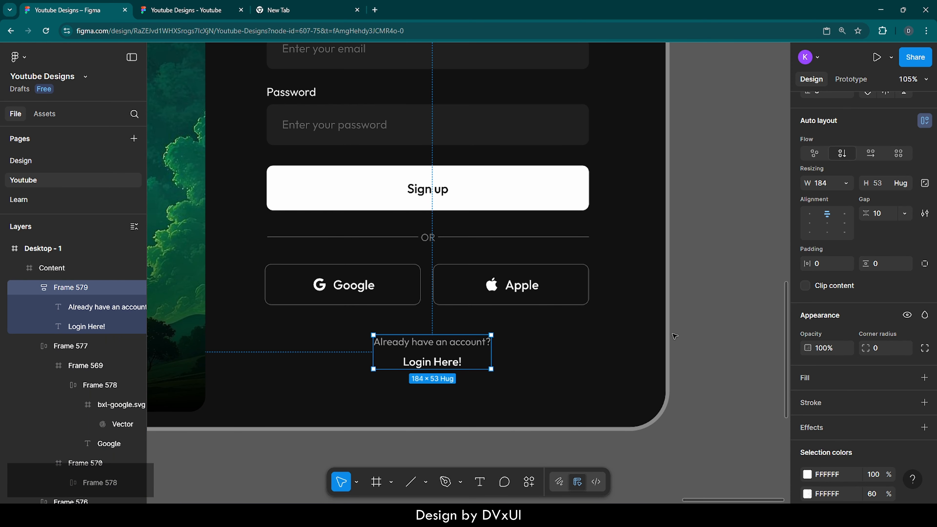
pyautogui.press('Down')
pyautogui.press('Down')
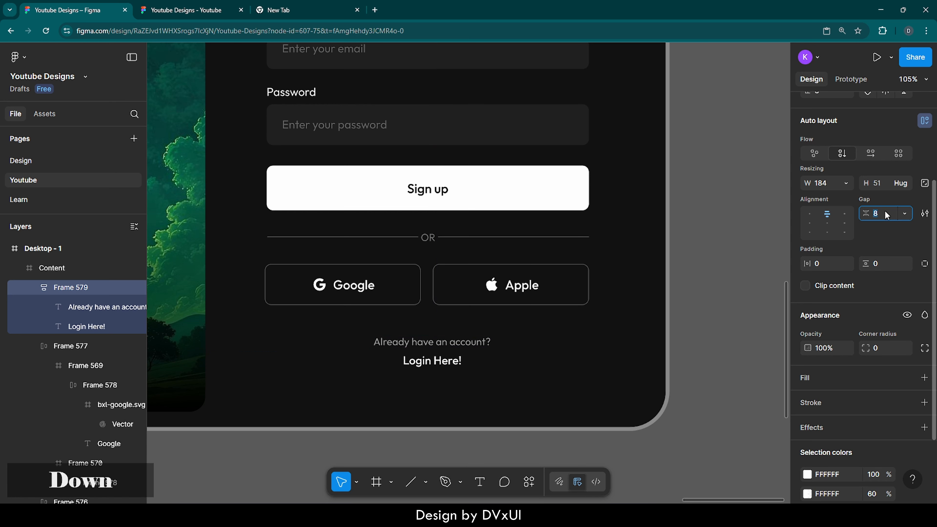
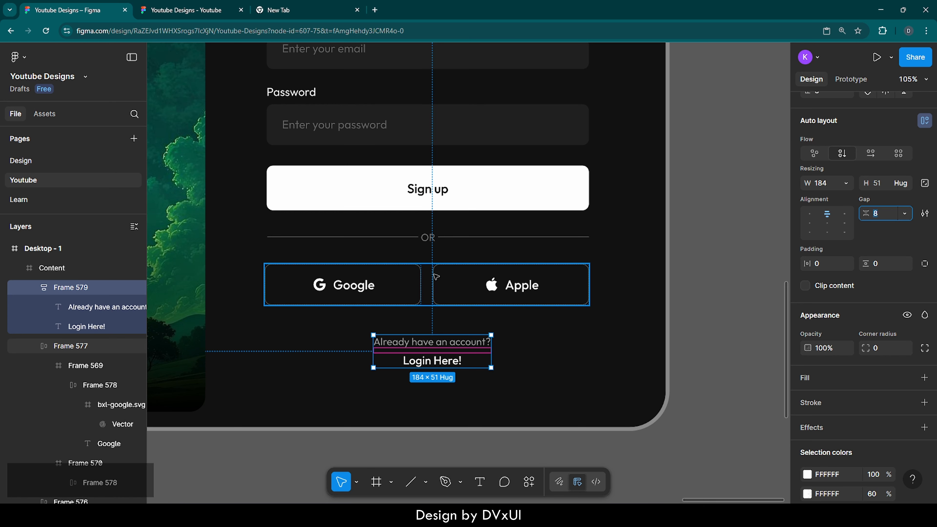
# Center the login prompt frame horizontally within the form.
pyautogui.scroll(4, 906, 256)
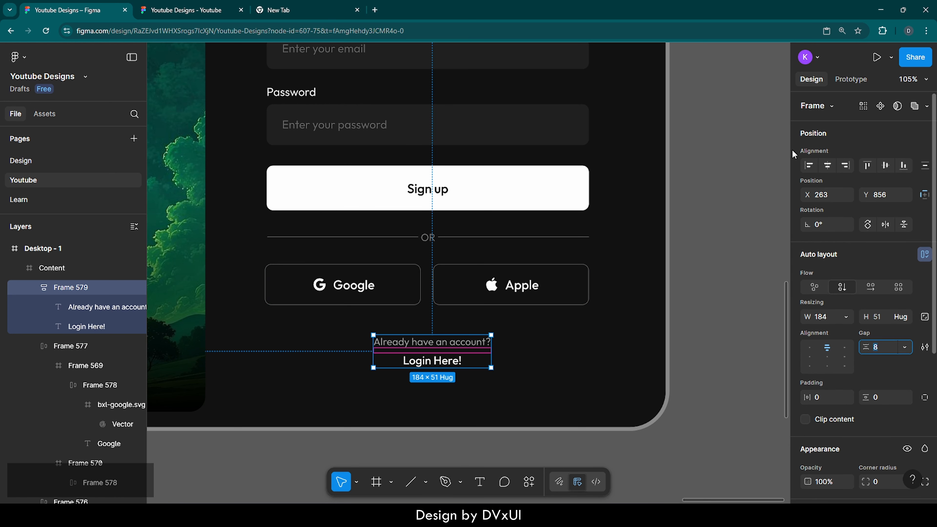
pyautogui.click(828, 169)
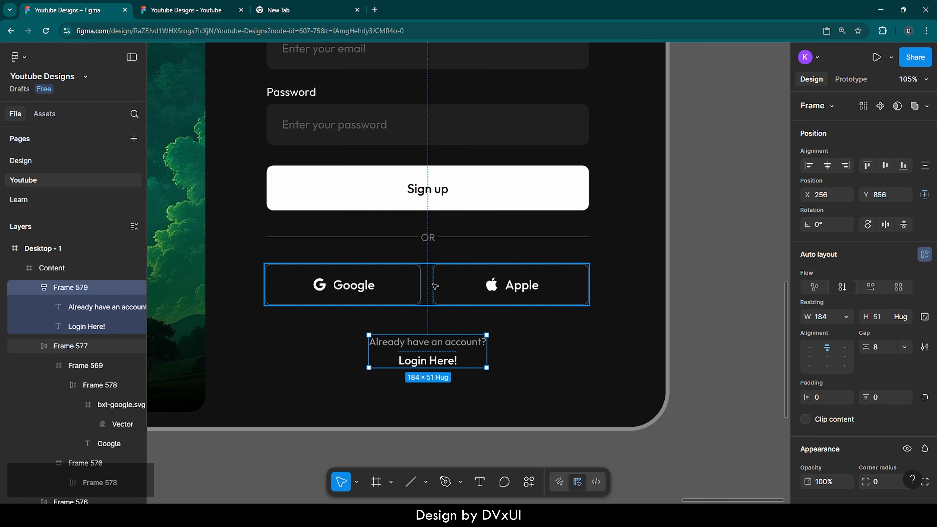
# Nudge the Google and Apple button row upward to Y 737, checking its spacing to the OR divider.
pyautogui.click(428, 289)
pyautogui.press('alt')
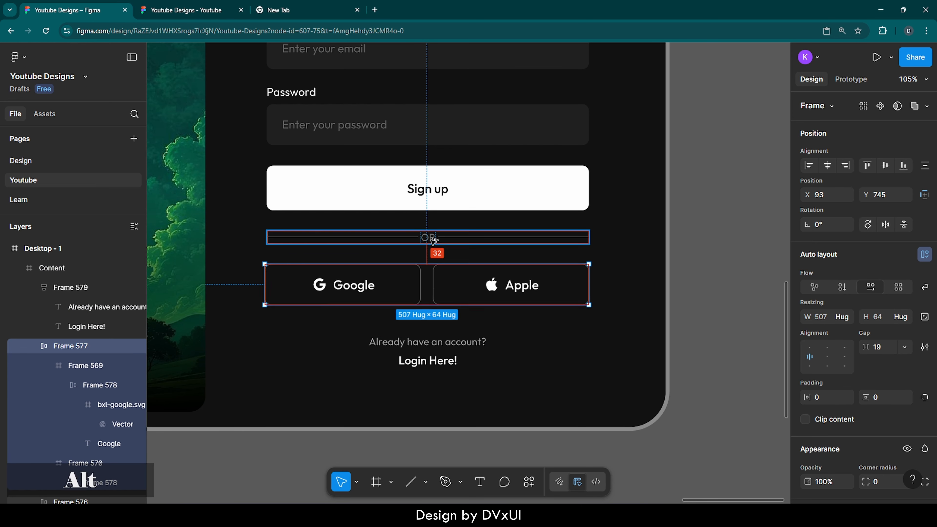
pyautogui.hotkey('shift', 'Up')
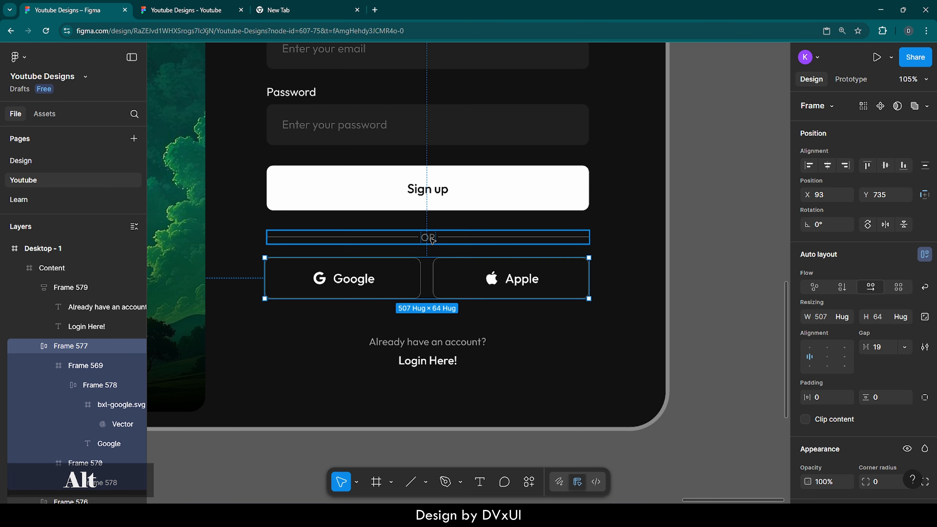
pyautogui.press('Down')
pyautogui.press('Down')
pyautogui.press('alt')
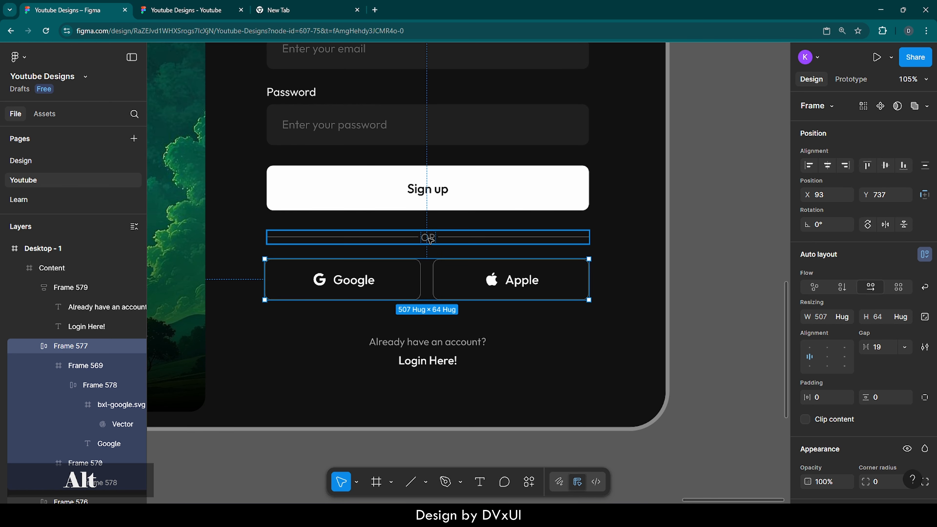
# Nudge the login prompt frame upward to Y 849, checking its distance from the button row.
pyautogui.click(437, 357)
pyautogui.press('alt')
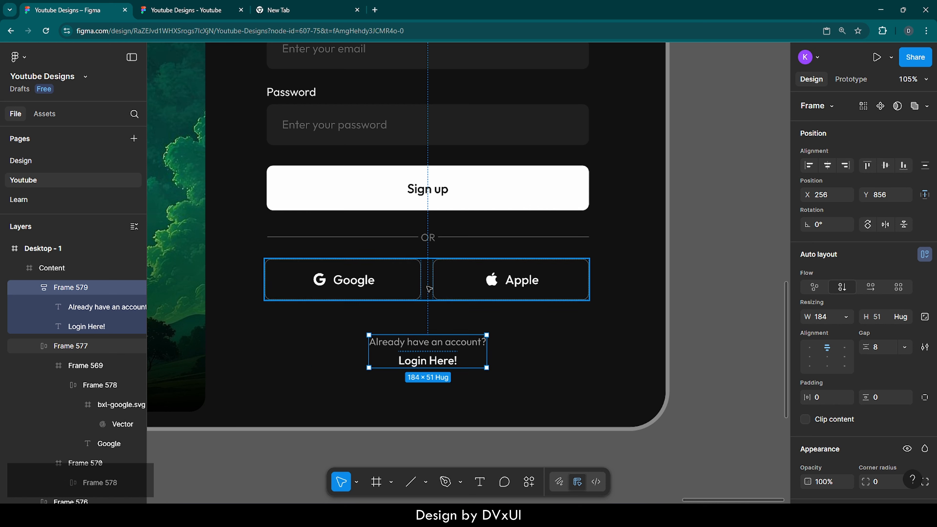
pyautogui.hotkey('shift', 'Up')
pyautogui.press('alt')
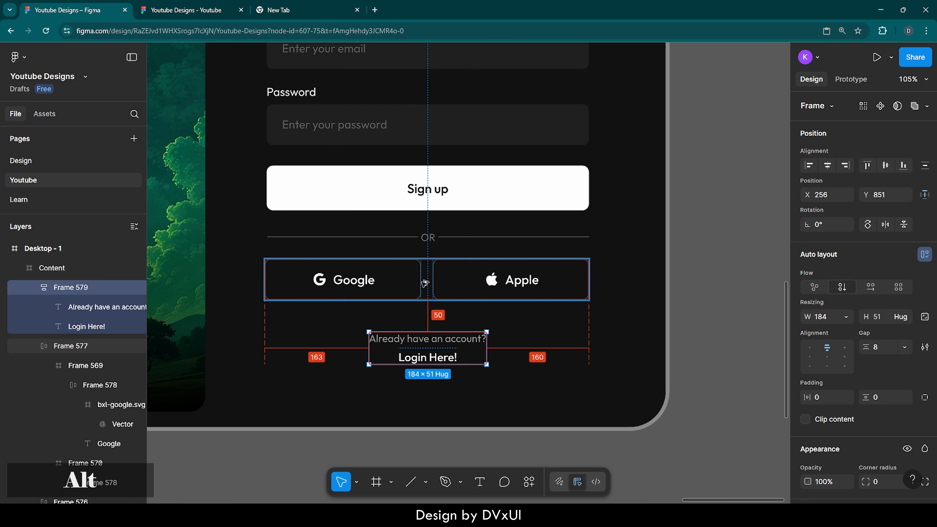
pyautogui.press('Up')
pyautogui.press('Up')
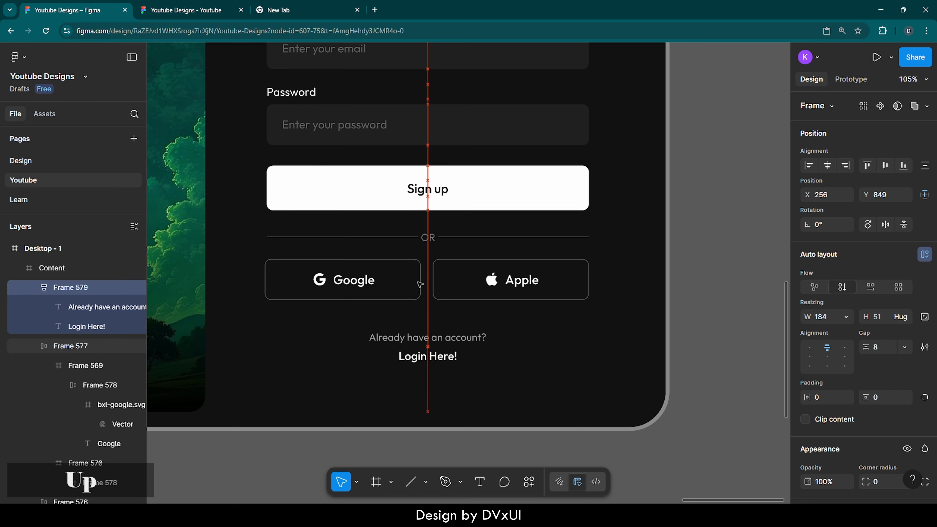
pyautogui.press('alt')
# Hide the interface and zoom to the Desktop - 1 frame to preview the finished design full screen.
pyautogui.click(526, 379)
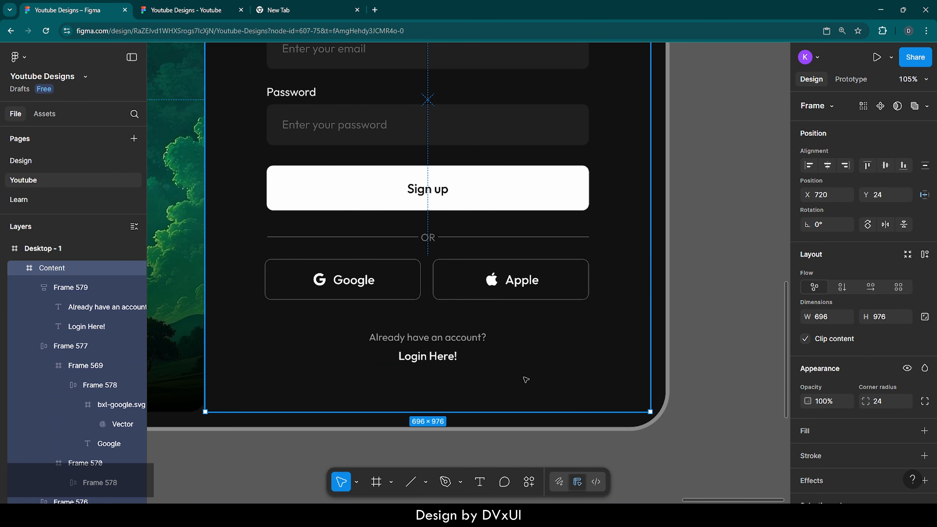
pyautogui.hotkey('shift', '1')
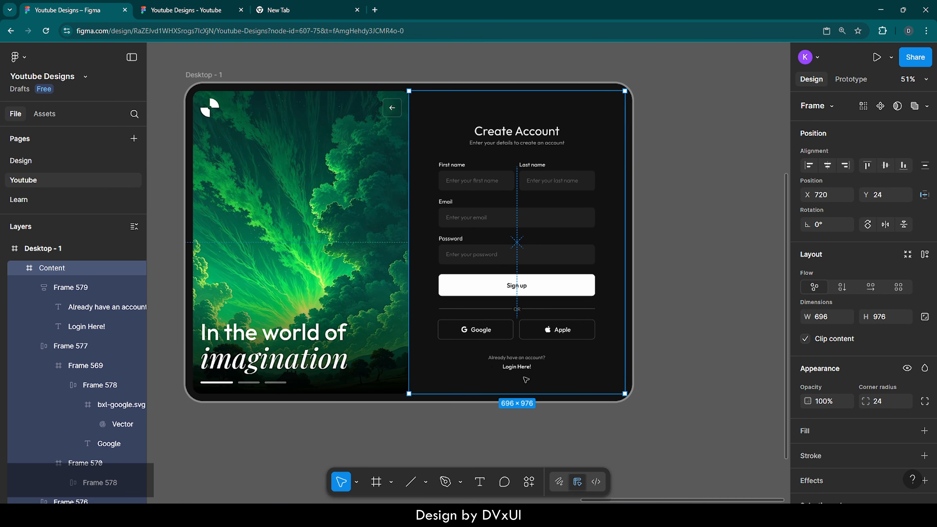
pyautogui.click(529, 453)
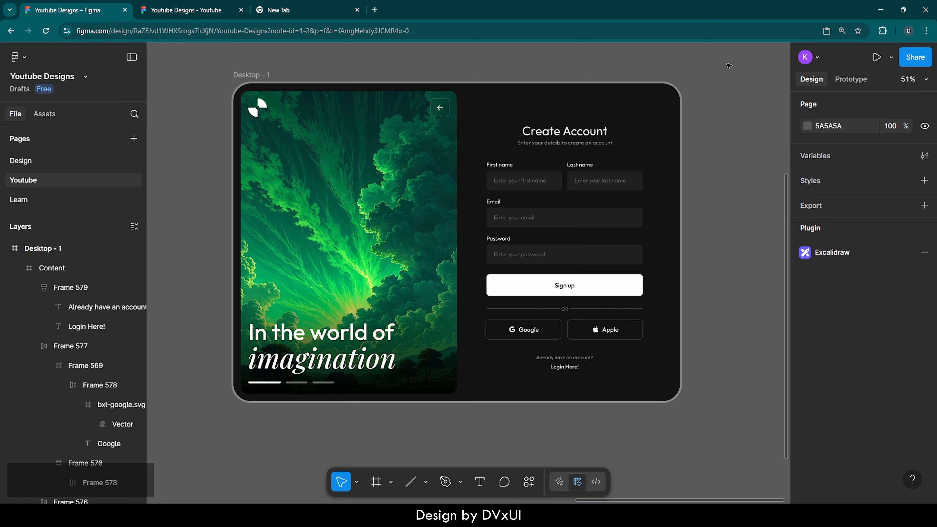
pyautogui.rightClick(723, 107)
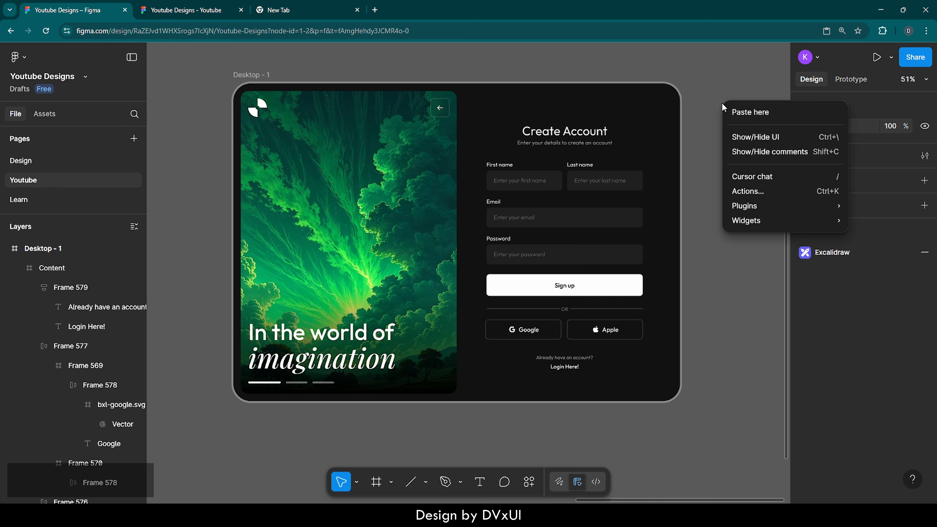
pyautogui.click(738, 139)
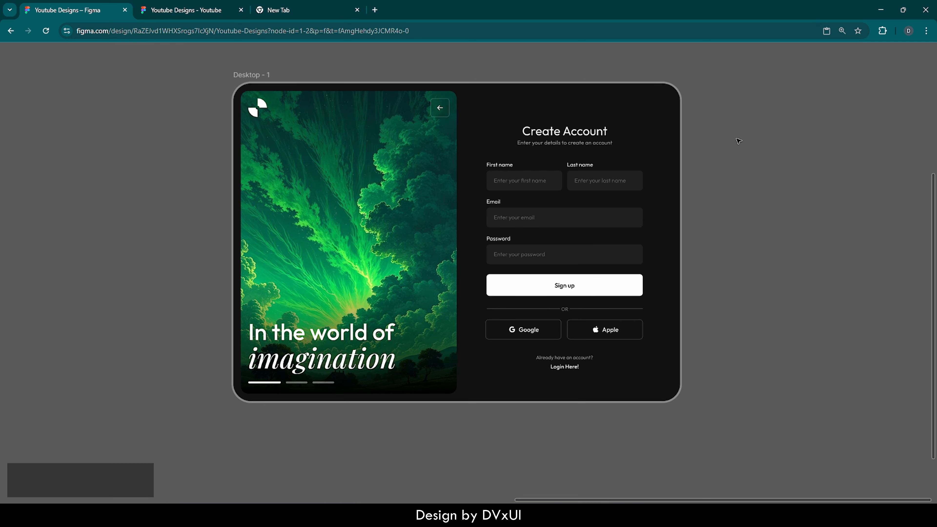
pyautogui.click(249, 75)
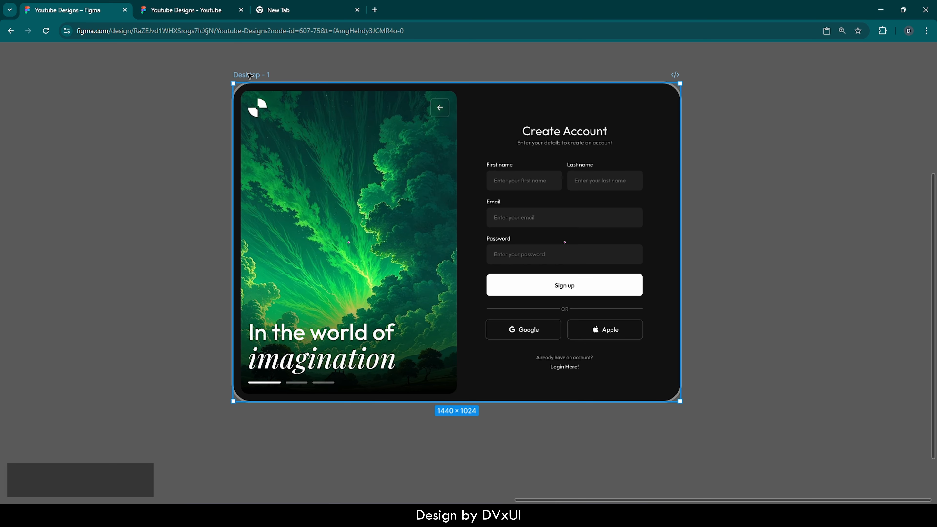
pyautogui.press('shift')
pyautogui.hotkey('shift', '2')
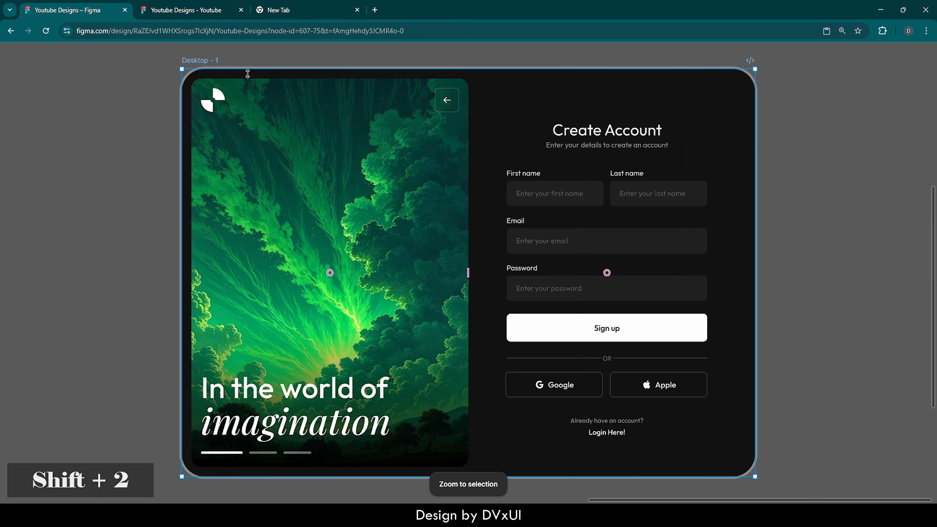
pyautogui.click(783, 321)
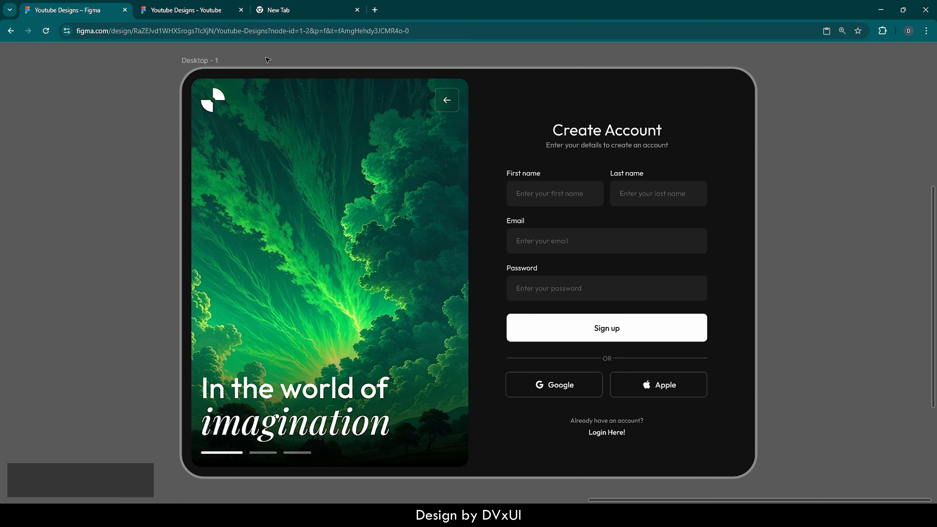
pyautogui.press('F11')
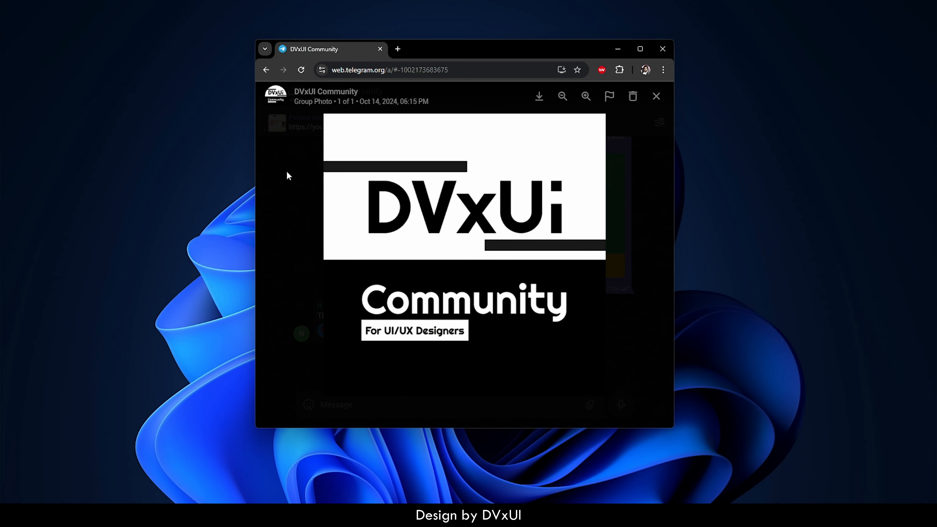
pyautogui.click(286, 171)
pyautogui.scroll(5, 349, 179)
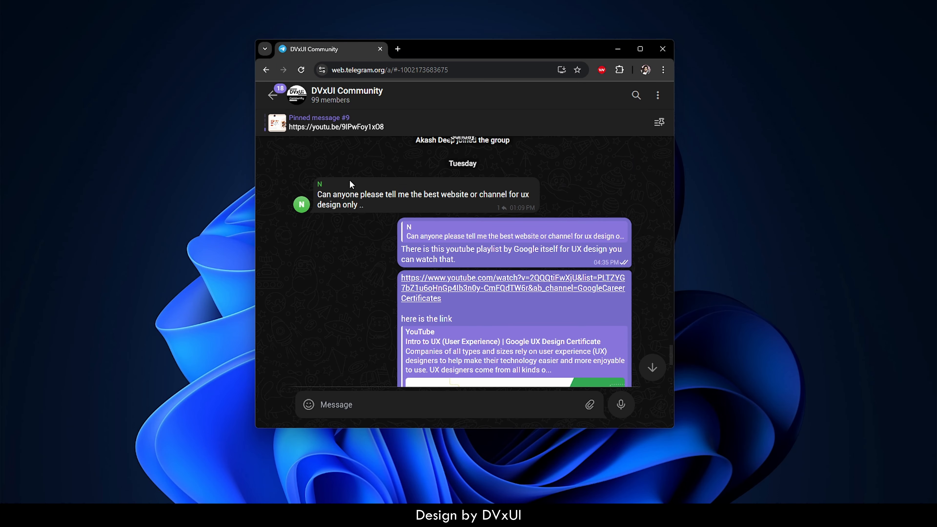
pyautogui.scroll(10, 350, 179)
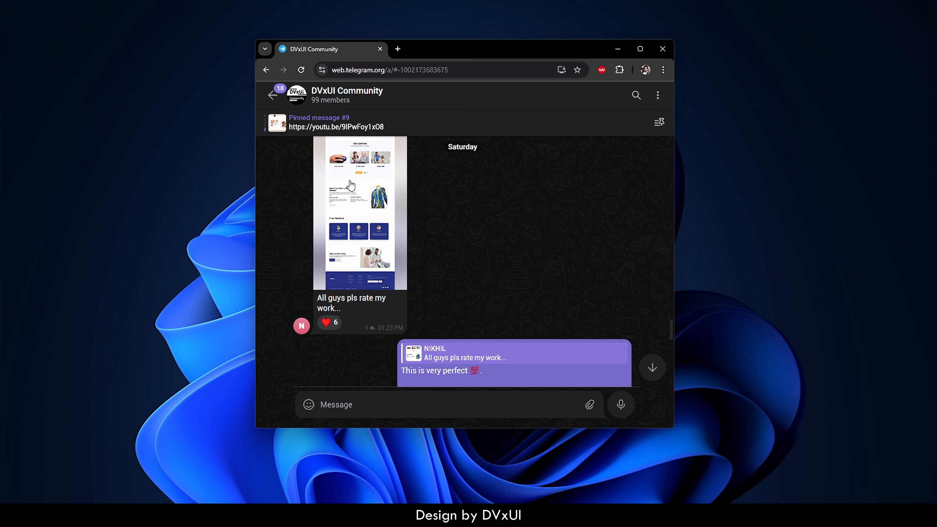
pyautogui.scroll(4, 350, 185)
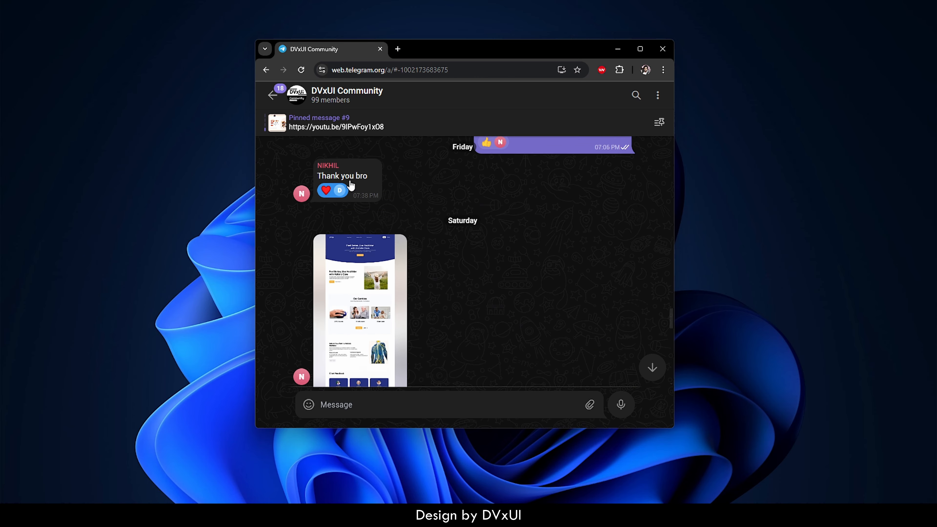
pyautogui.scroll(3, 350, 184)
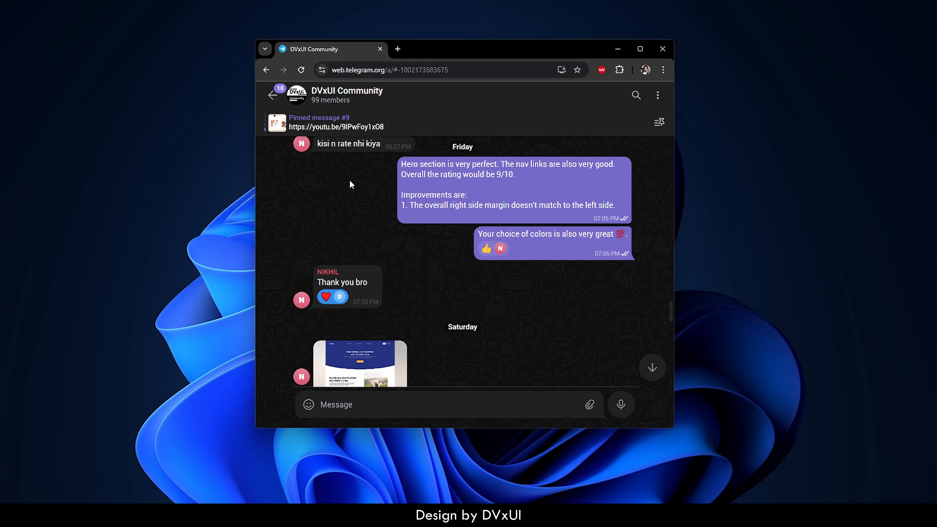
pyautogui.scroll(3, 349, 179)
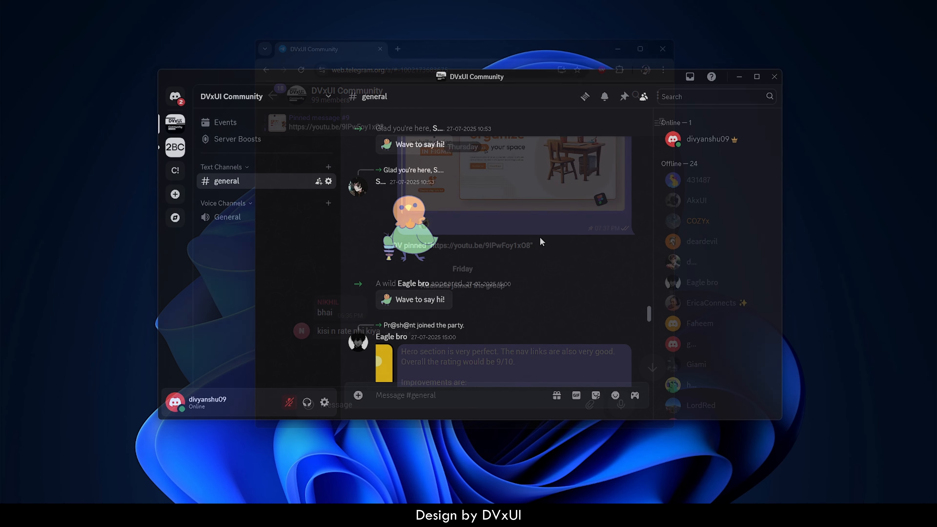
pyautogui.scroll(10, 542, 240)
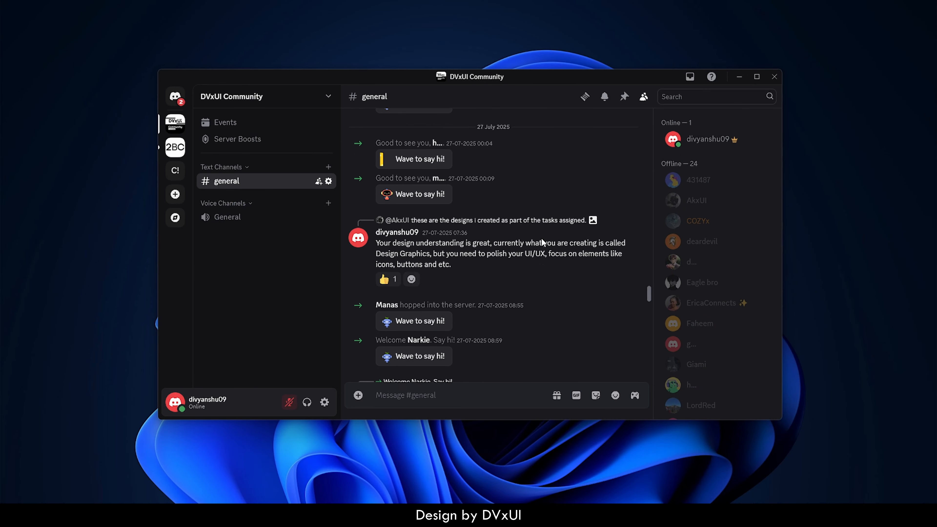
pyautogui.scroll(6, 542, 242)
pyautogui.scroll(-4, 541, 243)
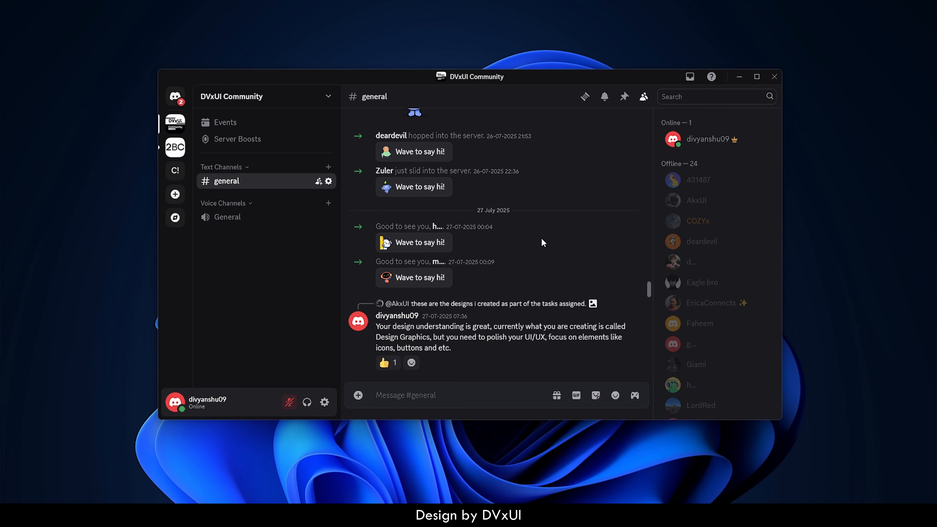
pyautogui.scroll(-10, 542, 242)
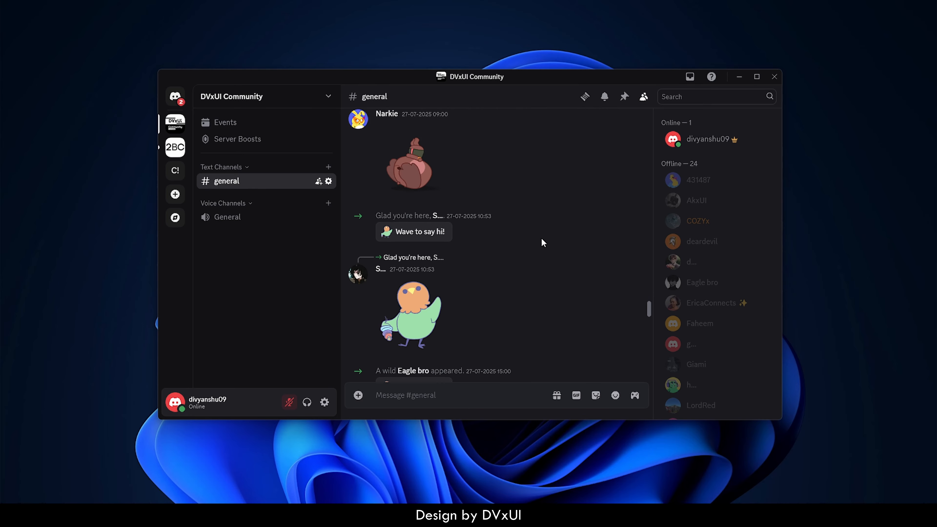
pyautogui.scroll(-6, 543, 242)
pyautogui.scroll(-5, 712, 258)
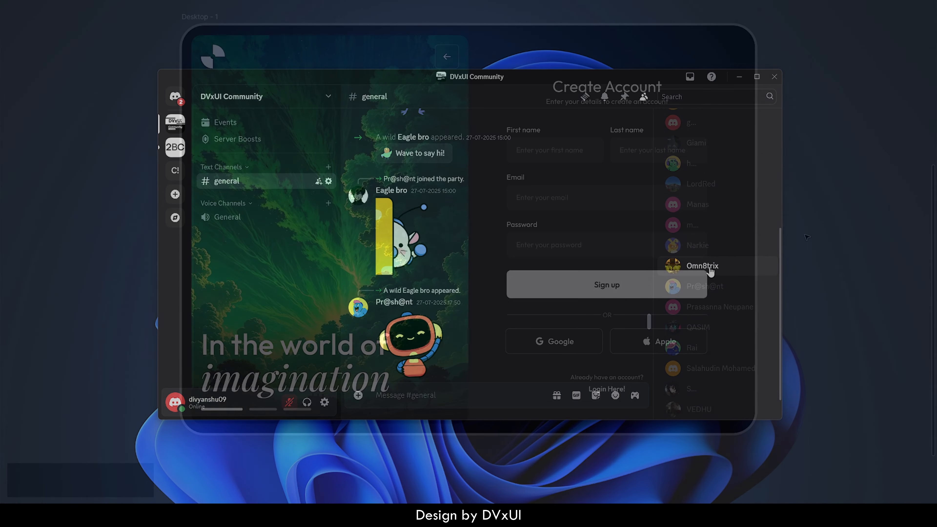